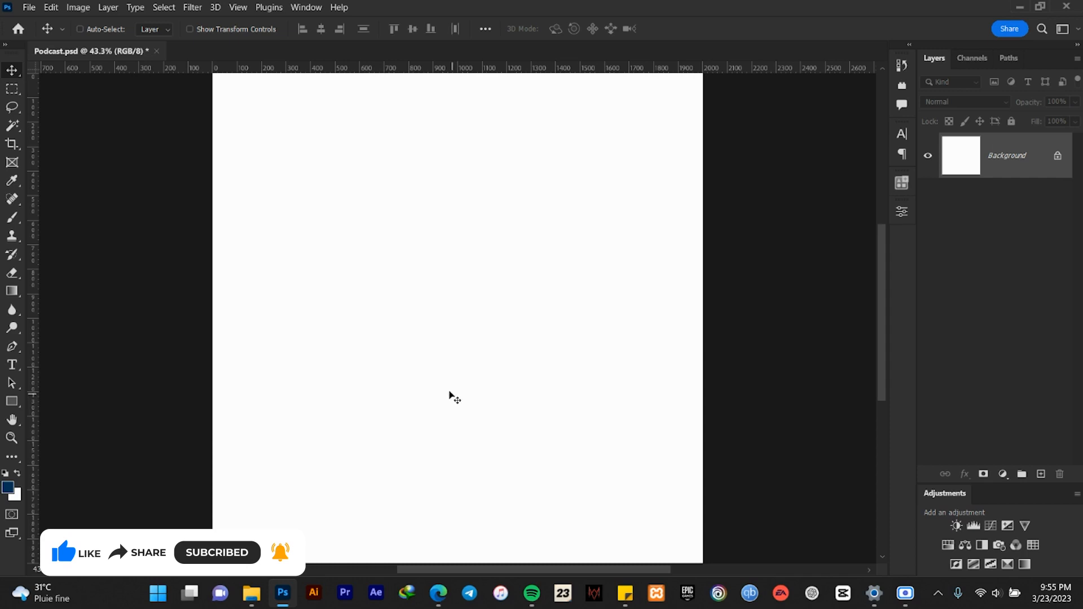
- Place the headphones and microphone photo 495647d242 on the canvas and scale it to about 101% so it fills the canvas
left_click(251, 592)
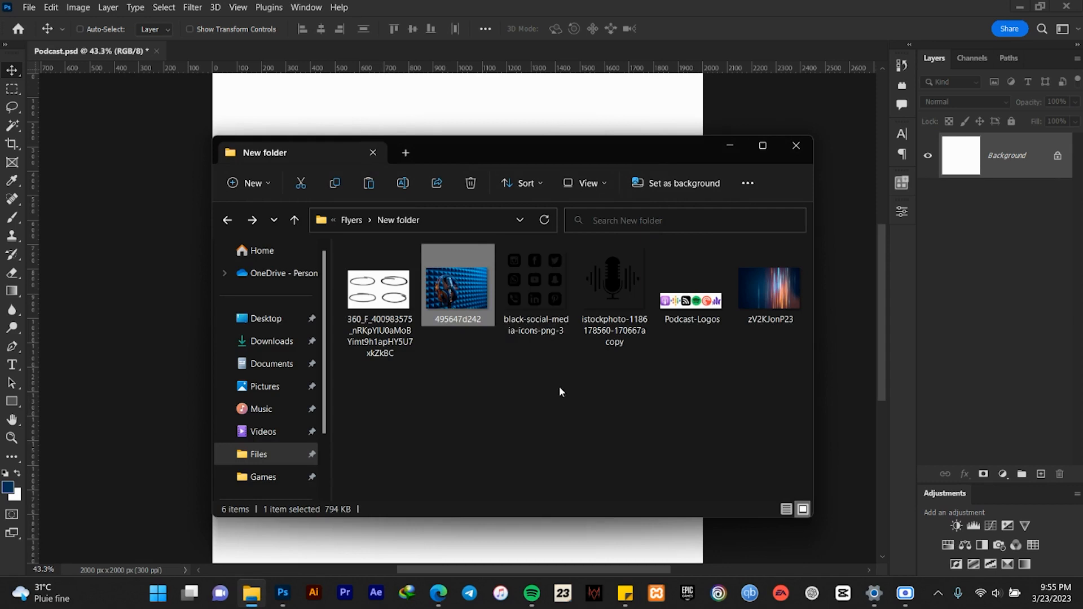
left_click_drag(469, 289, 406, 304)
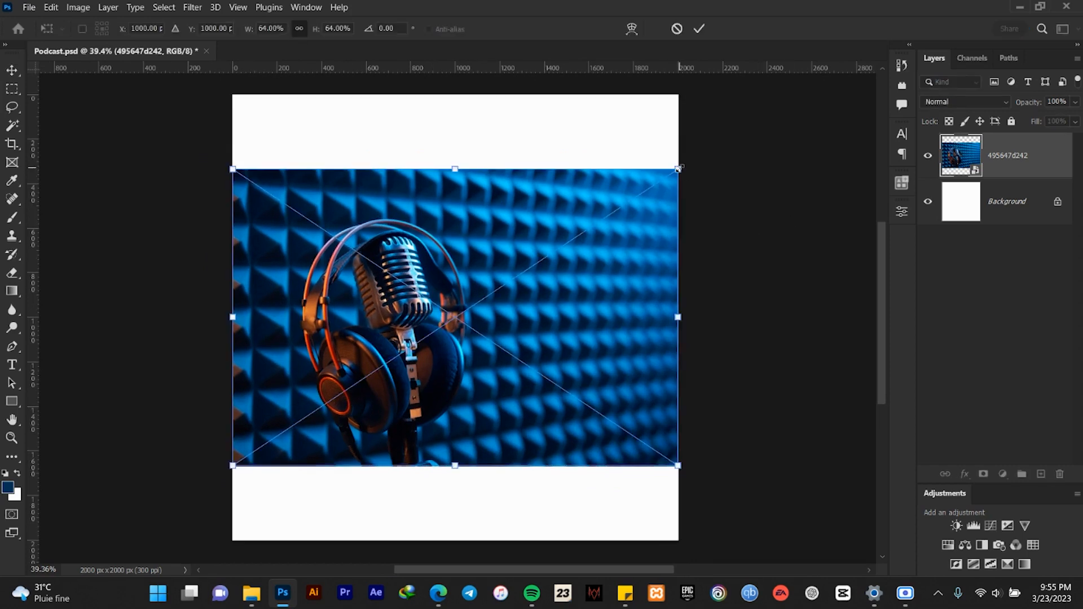
left_click_drag(681, 167, 830, 74)
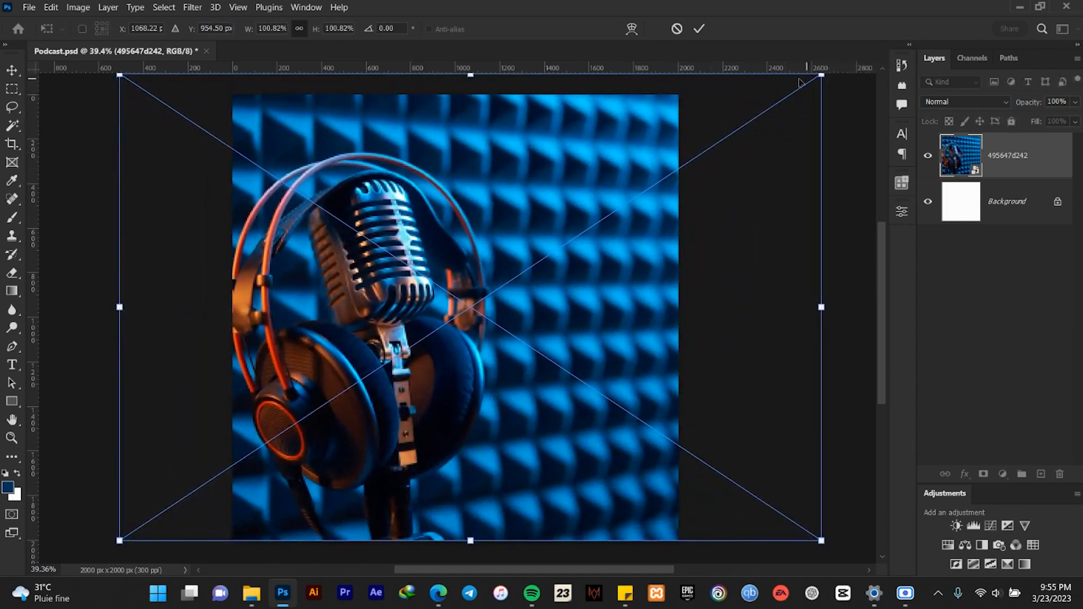
left_click(701, 27)
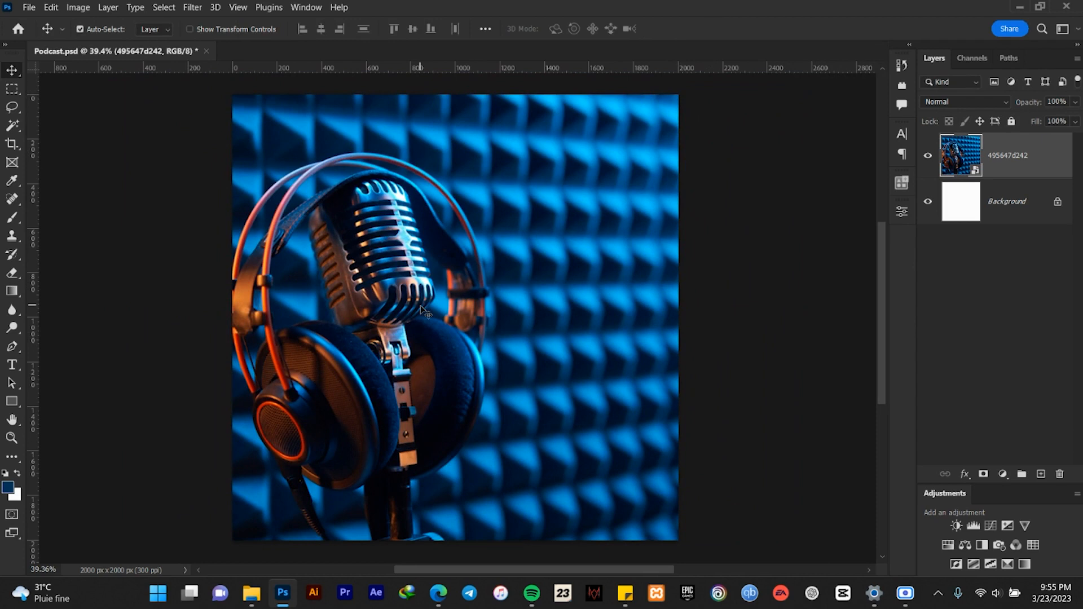
- Flip the microphone photo horizontally with Free Transform
key("ctrl+t")
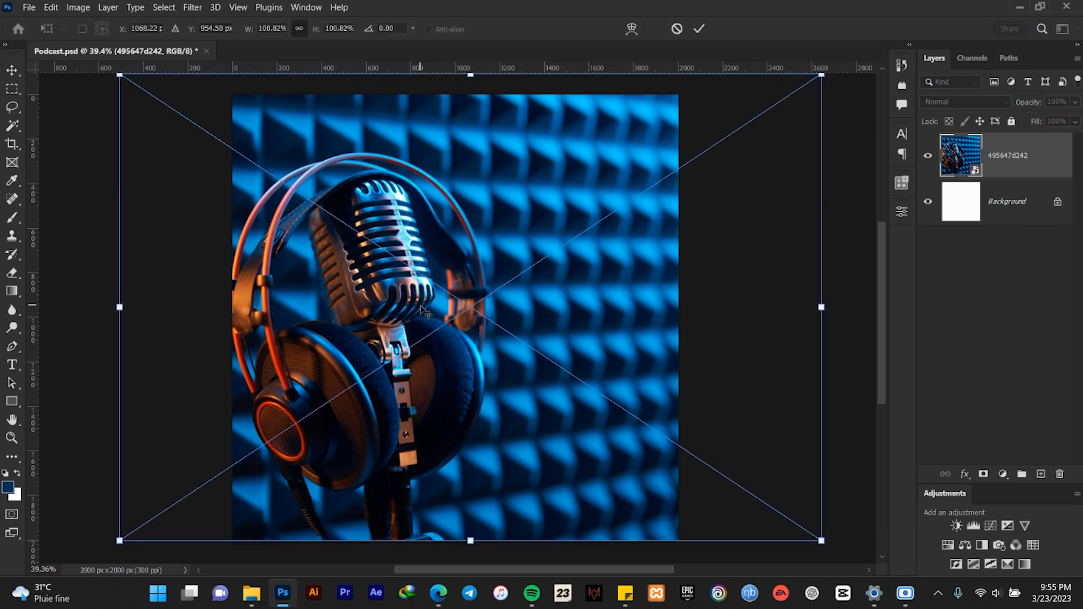
right_click(440, 233)
left_click(480, 489)
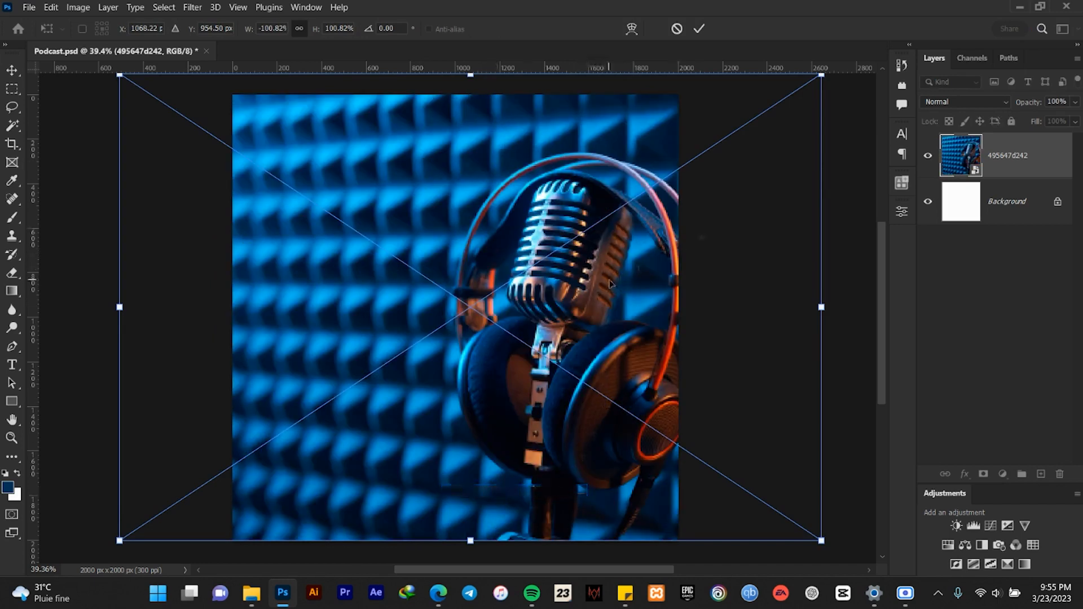
left_click(699, 29)
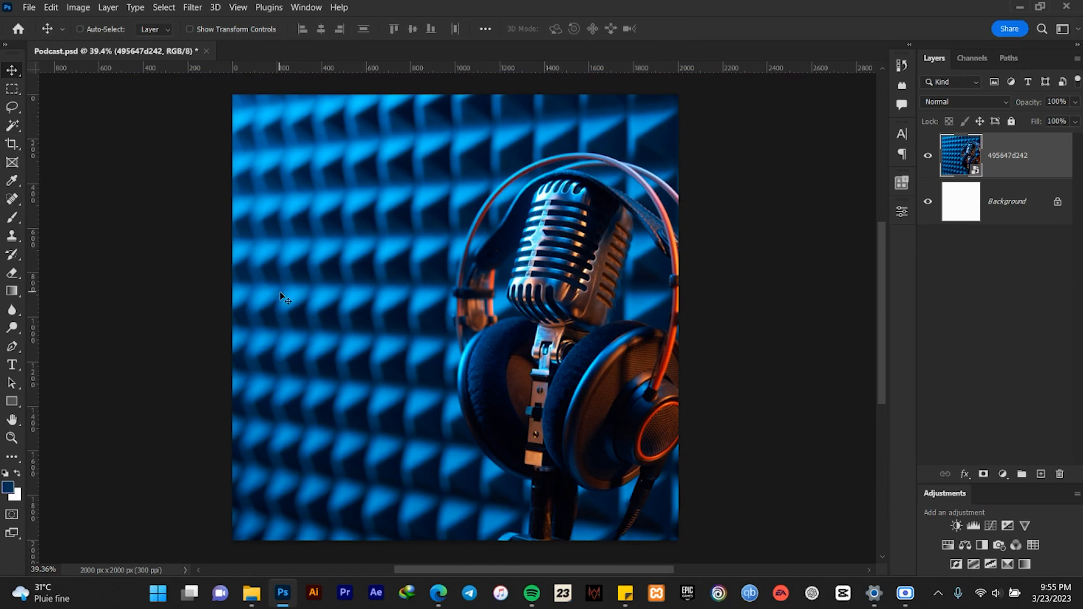
- Sample dark blue from the photo and add a Solid Color fill layer in #043256 above it
key("i")
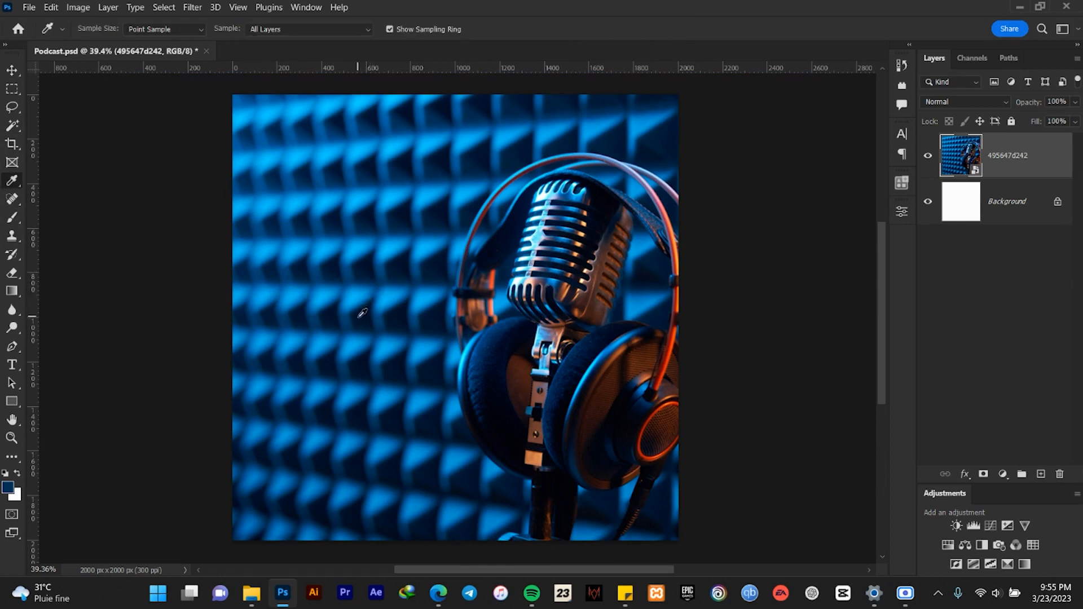
left_click(358, 262)
left_click_drag(358, 262, 356, 261)
left_click(1002, 474)
left_click(1001, 228)
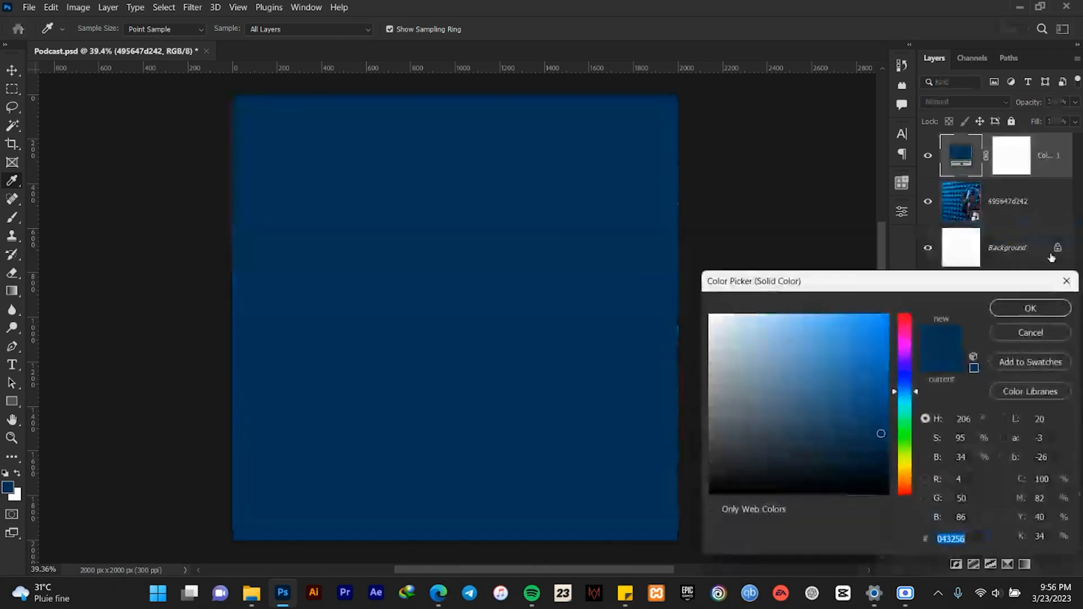
left_click(1027, 307)
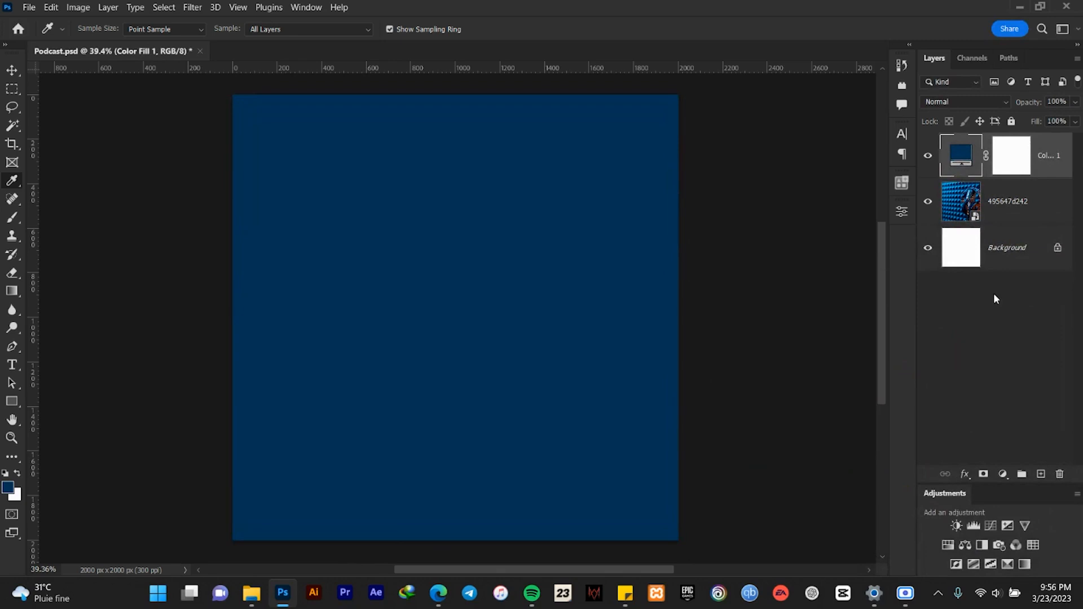
- Draw a linear black-to-white gradient on the color fill's mask, from beyond the canvas's right edge to about x = 800 px
left_click(1011, 154)
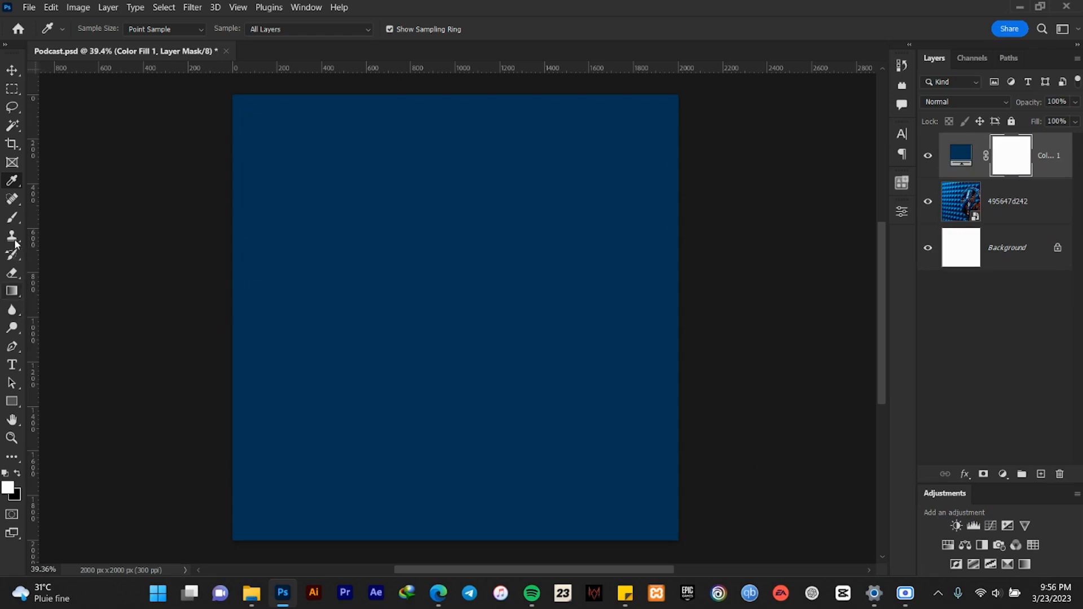
left_click(12, 293)
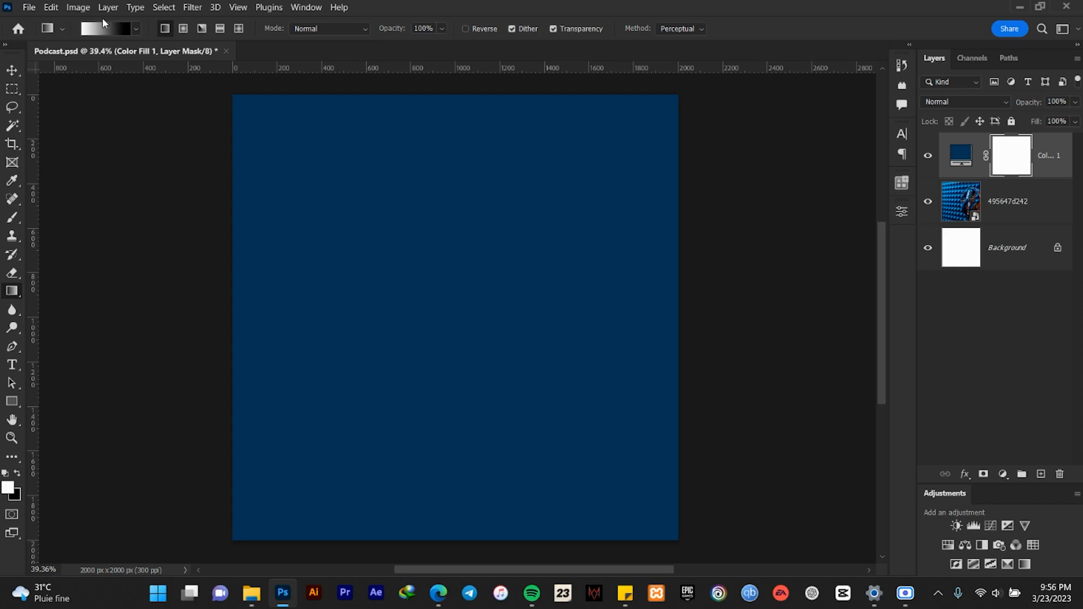
left_click(135, 30)
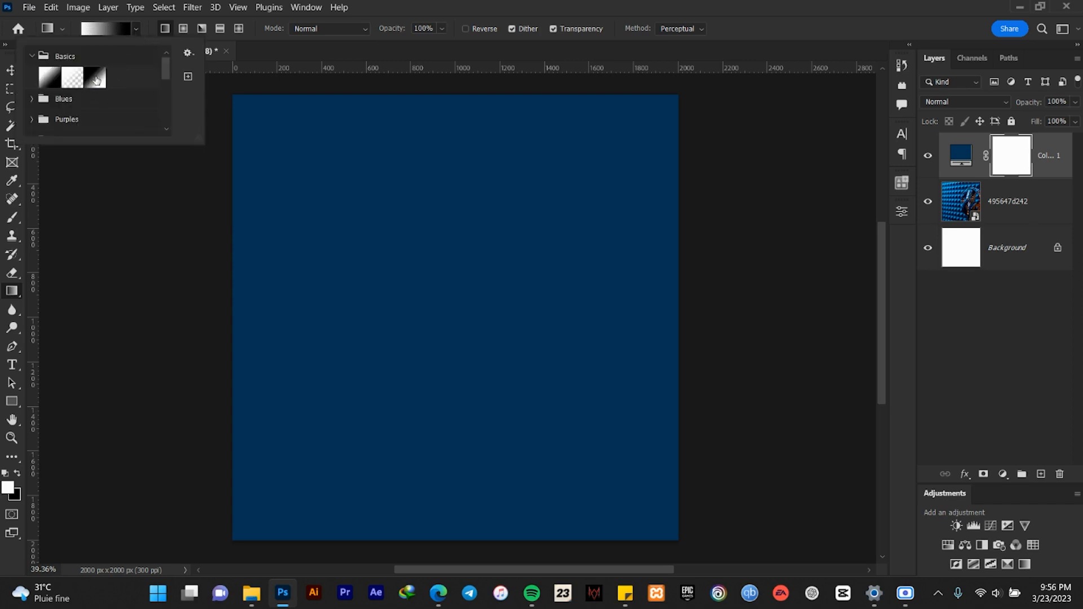
left_click(97, 79)
left_click(138, 31)
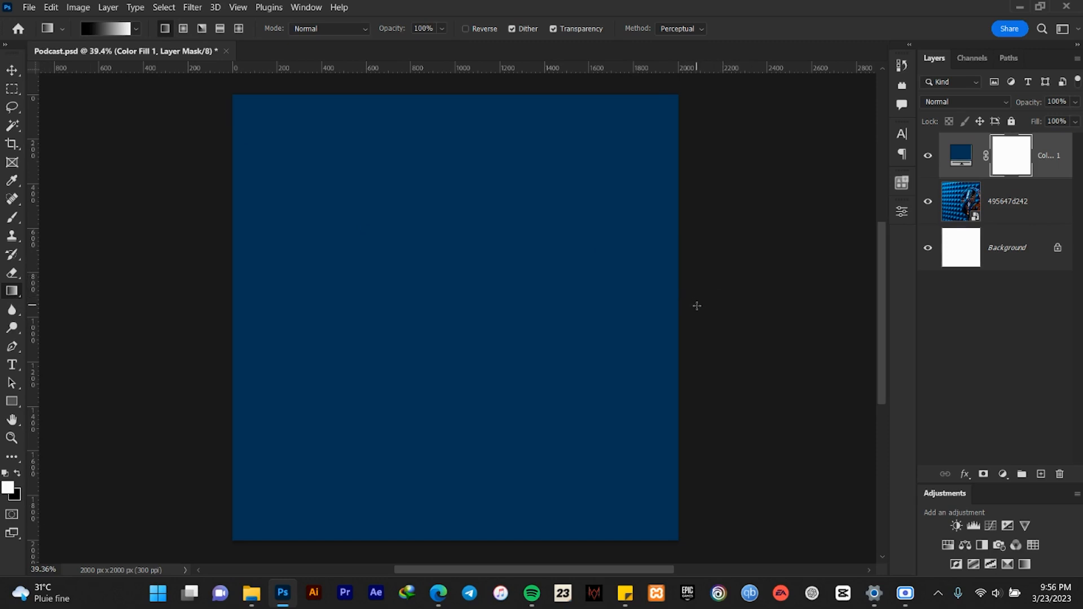
left_click_drag(691, 300, 387, 295)
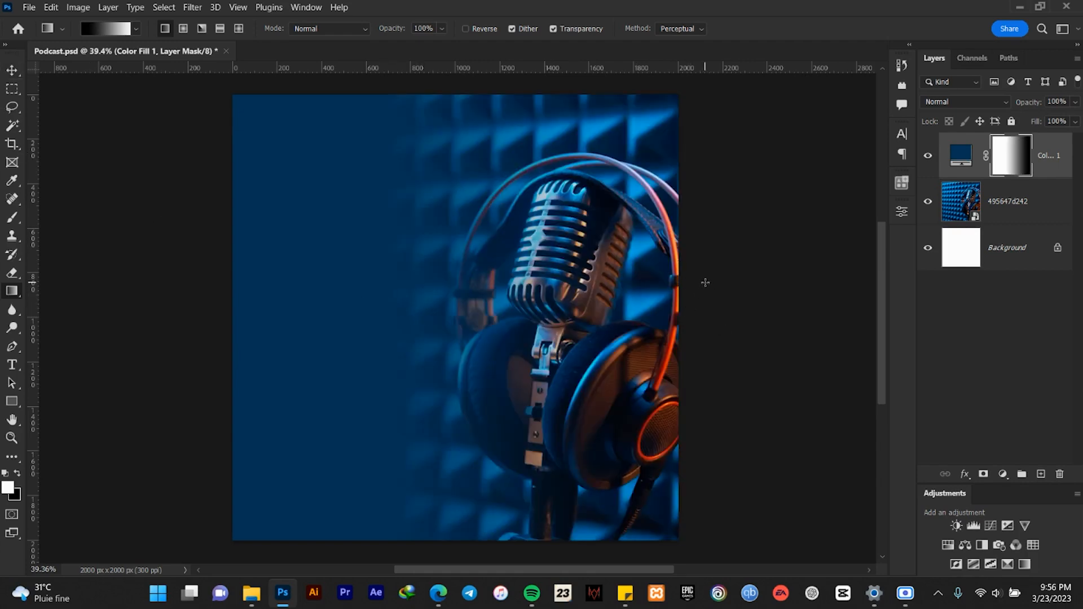
left_click_drag(722, 285, 355, 275)
left_click_drag(738, 285, 411, 309)
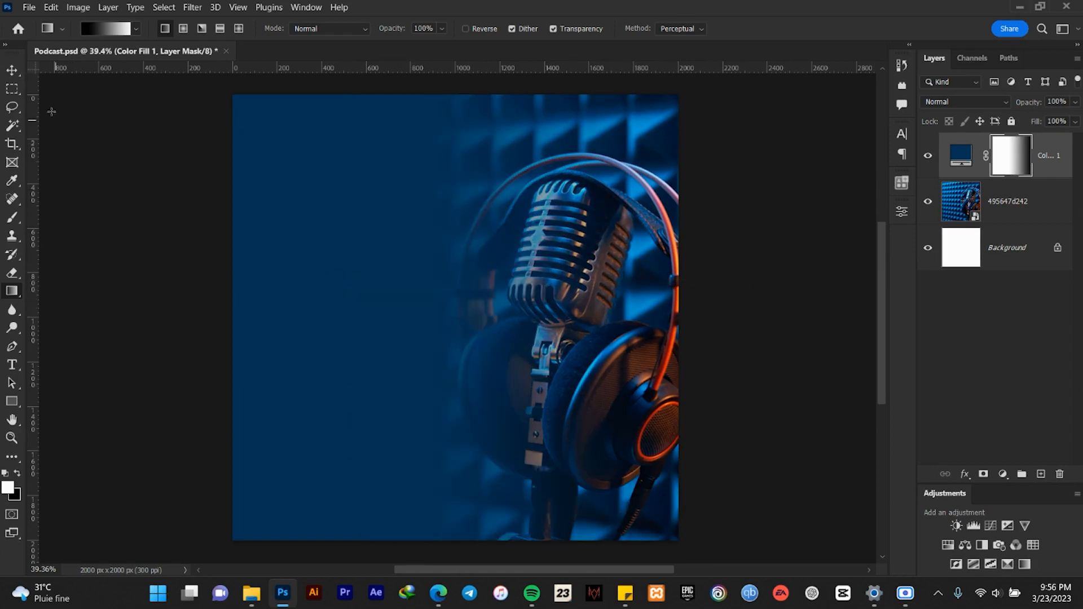
left_click(12, 70)
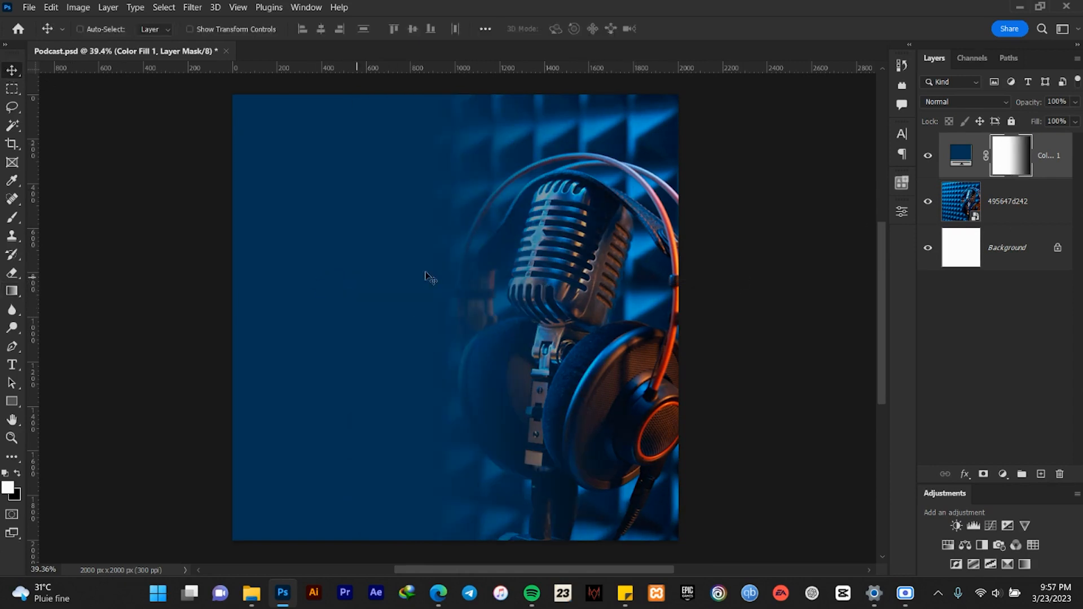
- Set the color fill layer's opacity to 80%
left_click(961, 153)
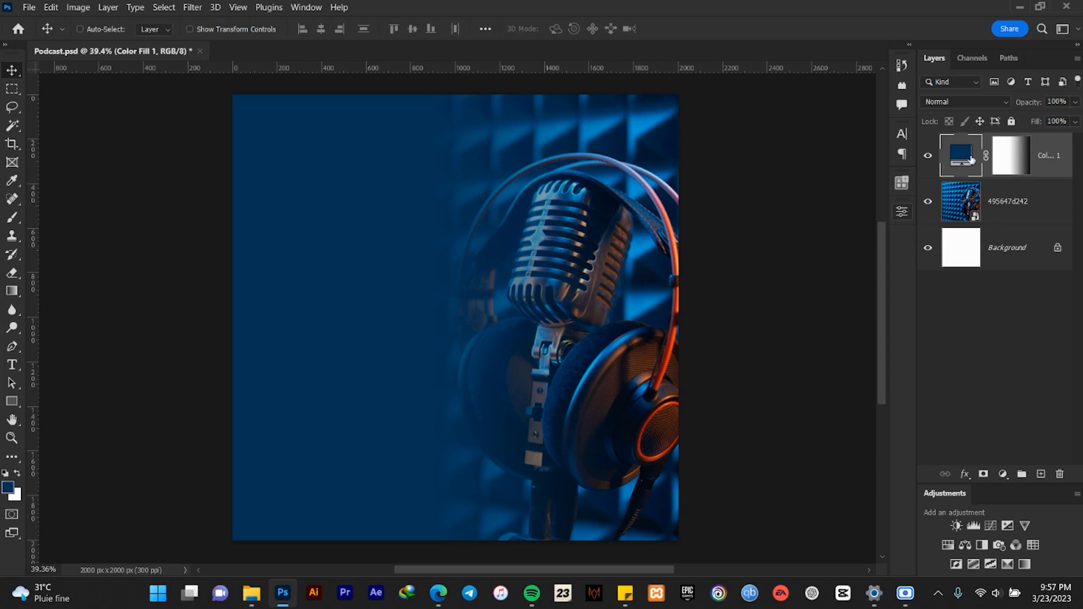
left_click(1055, 101)
type("80")
key("Return")
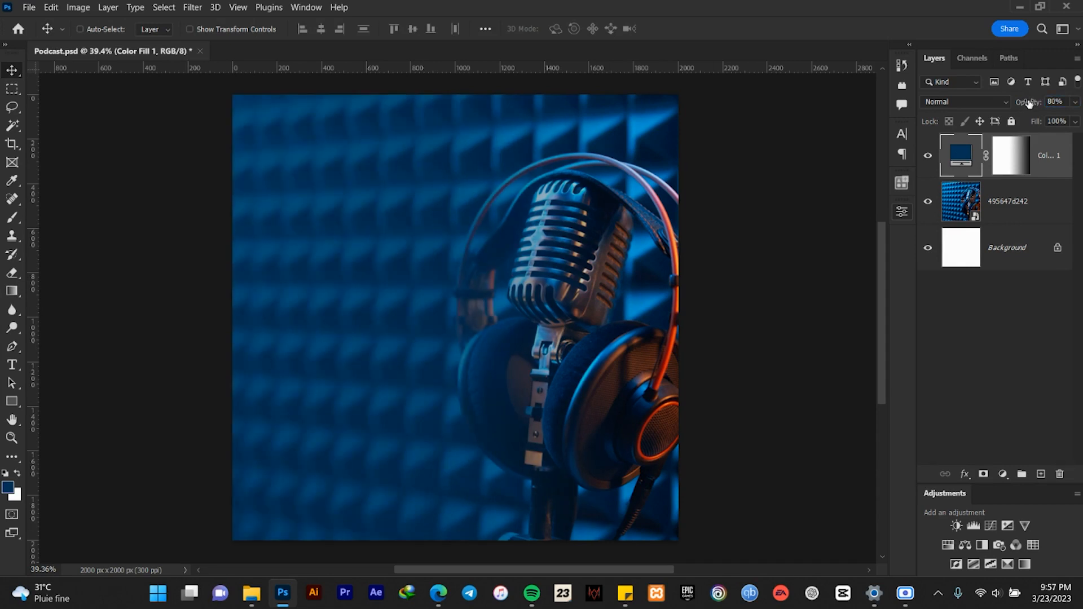
- Redraw the color fill mask's gradient horizontally from about x = 1900 px to about x = 550 px to reveal more of the microphone
left_click(1019, 159)
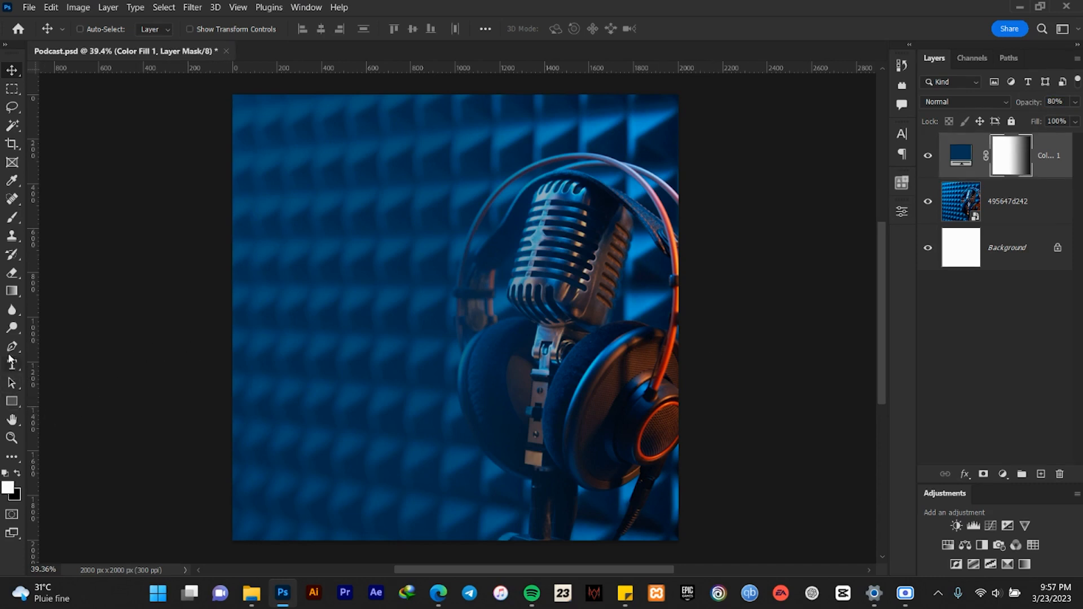
left_click(11, 291)
left_click_drag(705, 293, 372, 296)
left_click_drag(659, 303, 369, 305)
left_click_drag(657, 303, 355, 304)
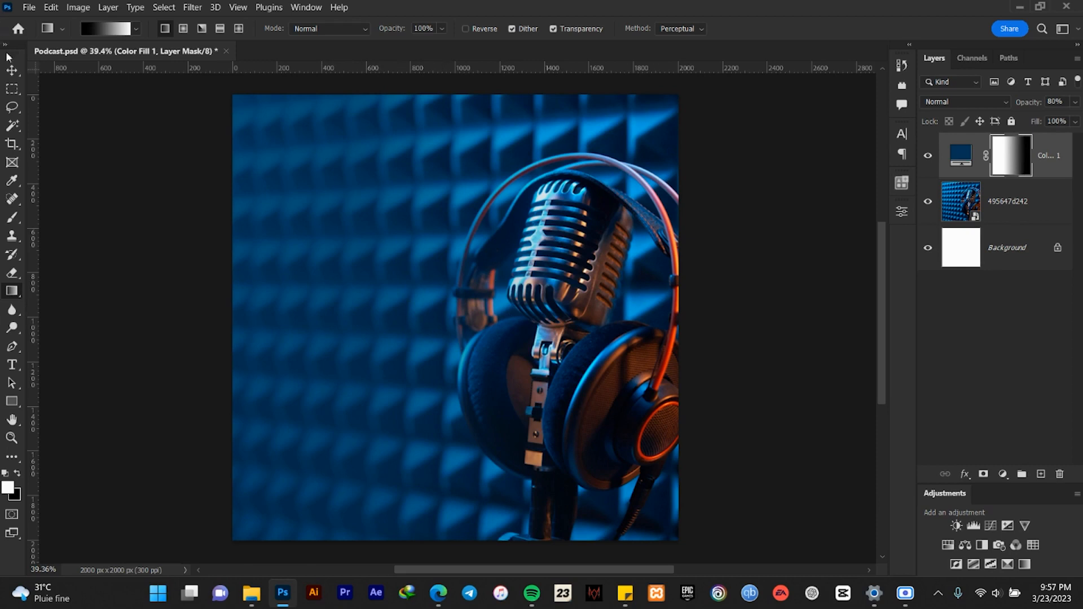
- Set the color fill layer's opacity to 90%
left_click(13, 71)
left_click(962, 160)
key("9")
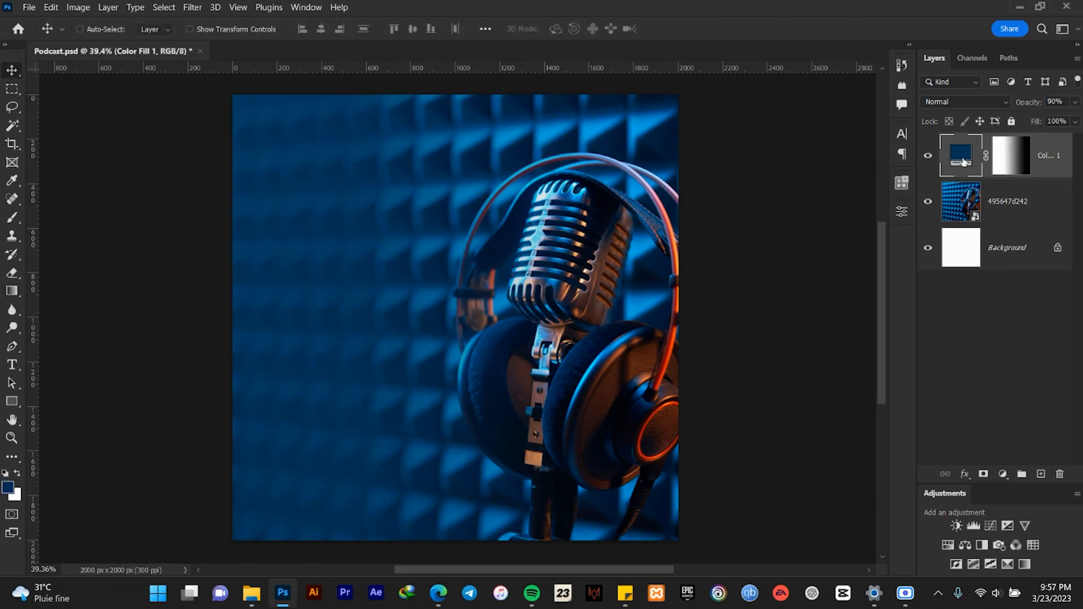
- Add two vertical guides as side margins, at about 200 px and about 1800 px
scroll(630, 163, "down", 6)
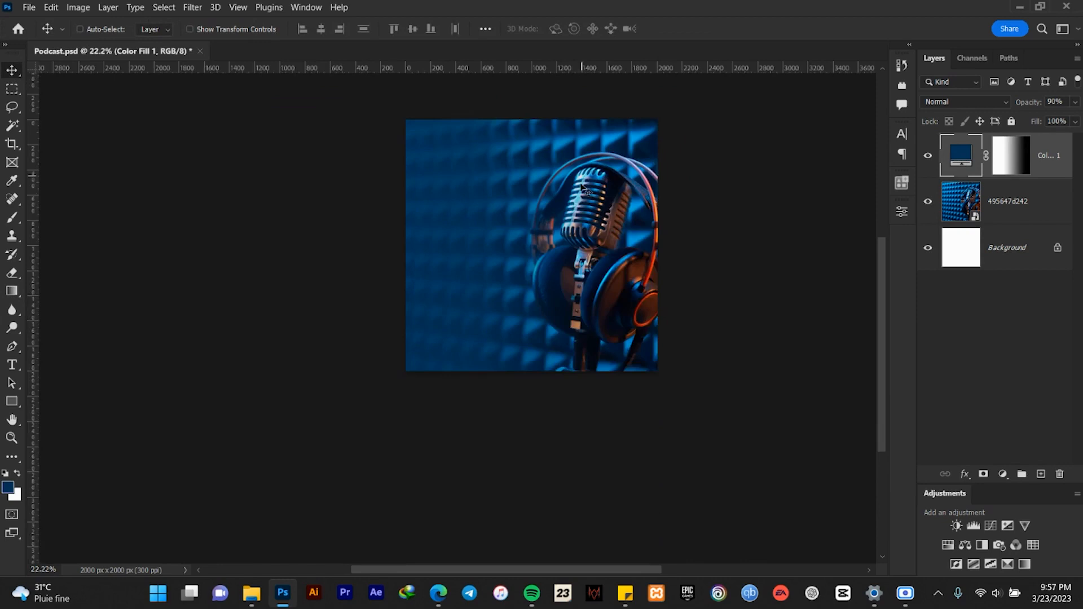
scroll(550, 204, "up", 5)
scroll(496, 147, "up", 1)
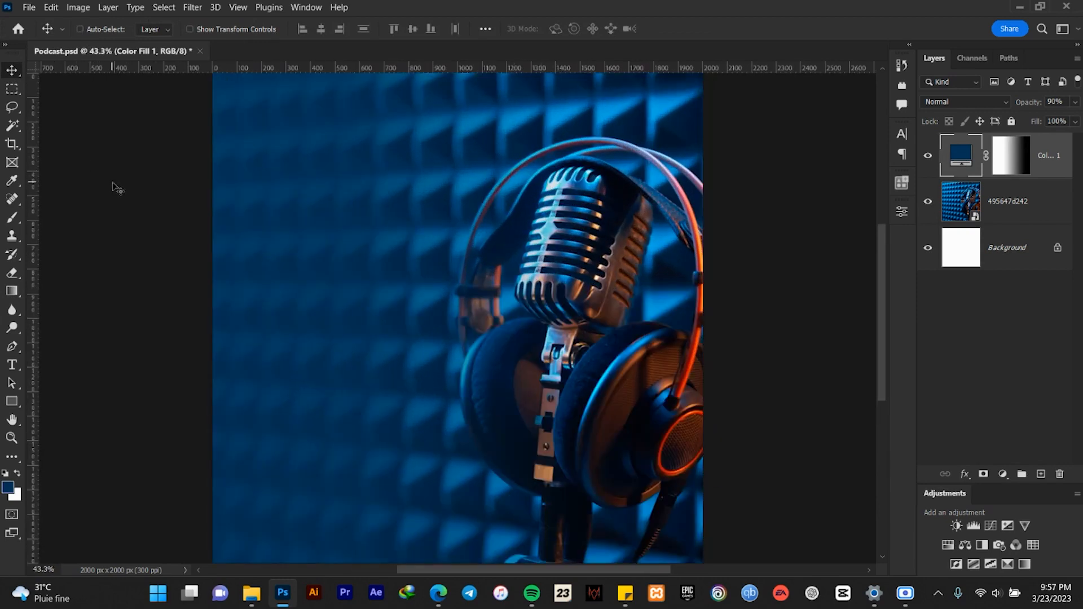
left_click_drag(42, 181, 260, 69)
left_click_drag(33, 203, 261, 188)
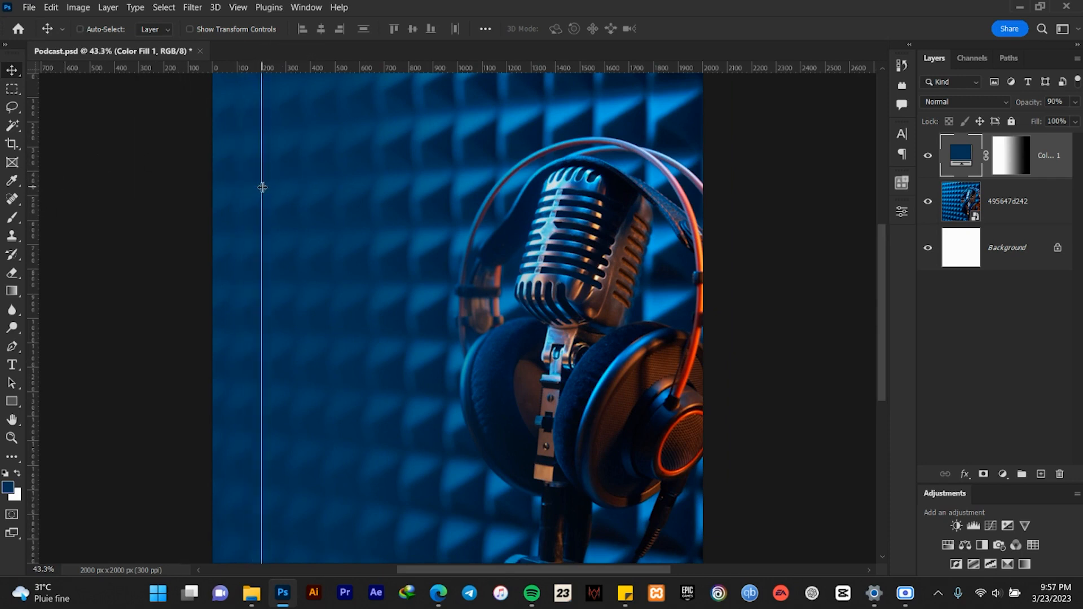
left_click_drag(33, 242, 653, 108)
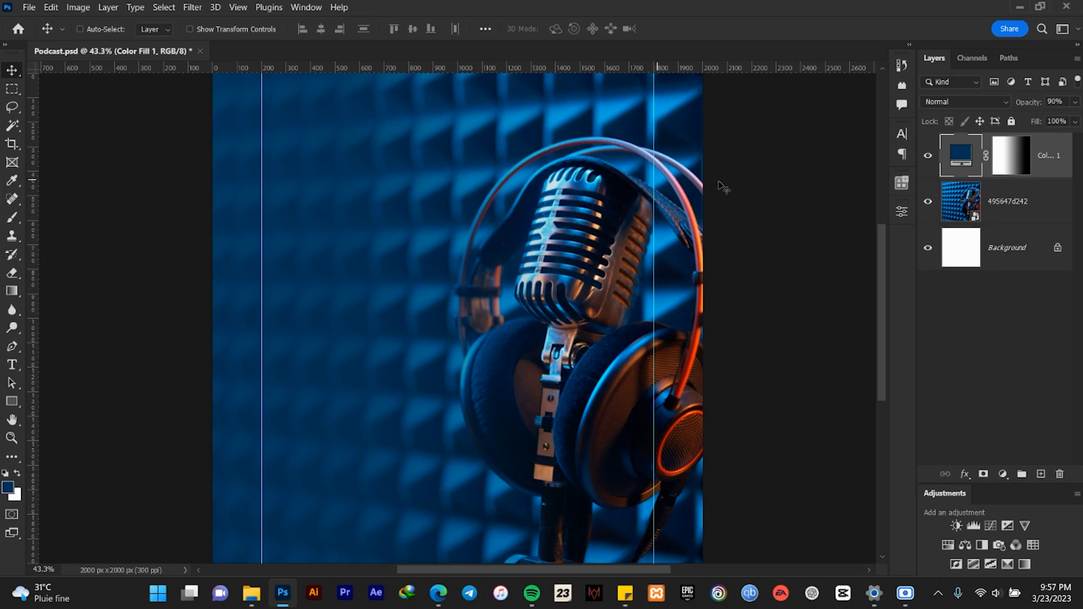
- Group the color fill and the microphone photo layers and name the group BG
left_click(1009, 204)
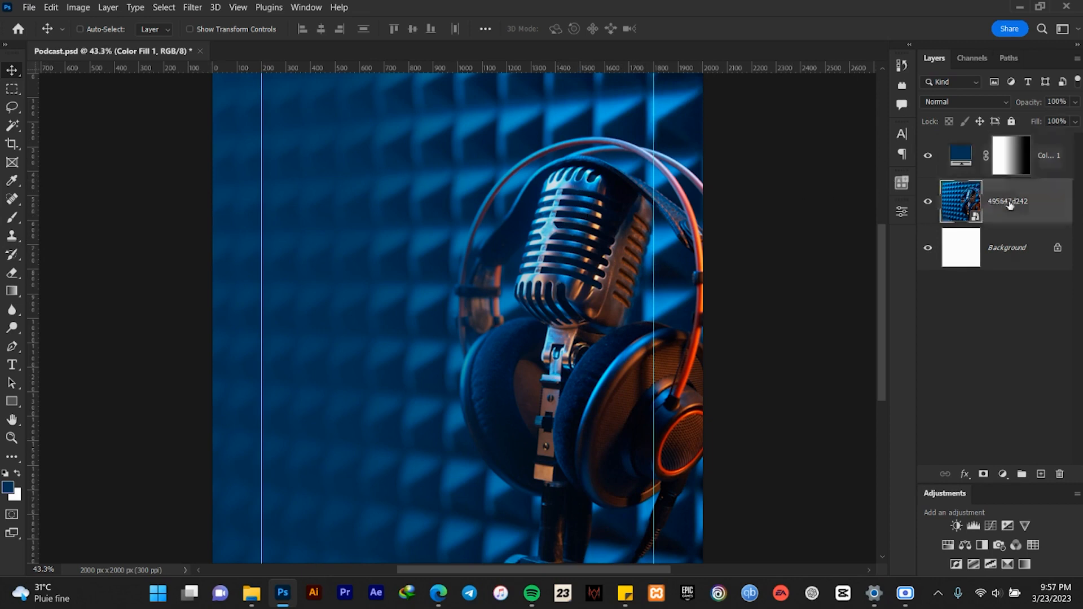
left_click(1049, 148, "shift")
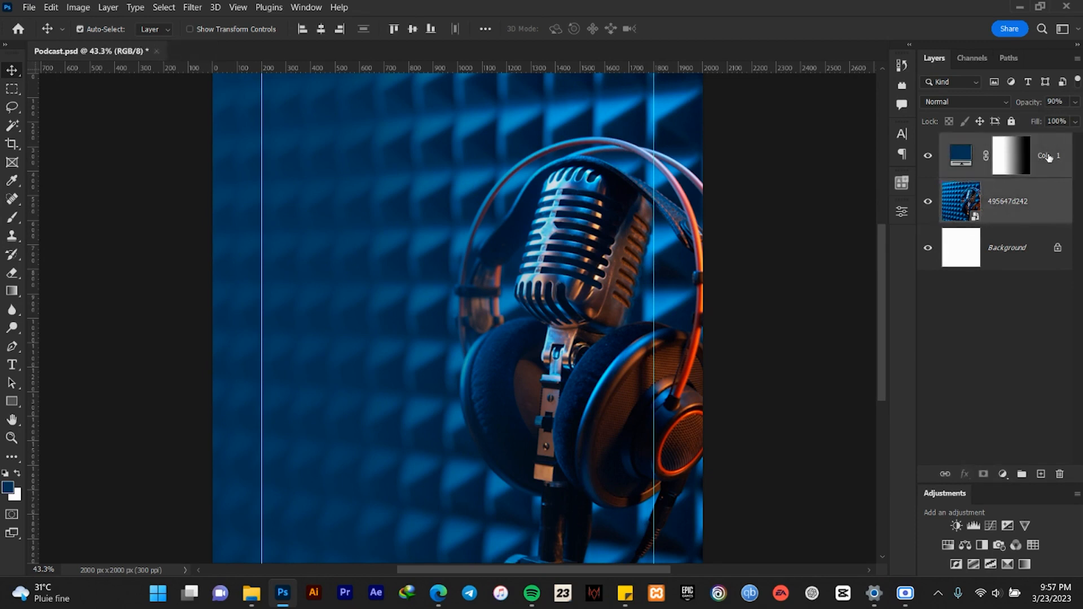
key("ctrl+g")
double_click(978, 142)
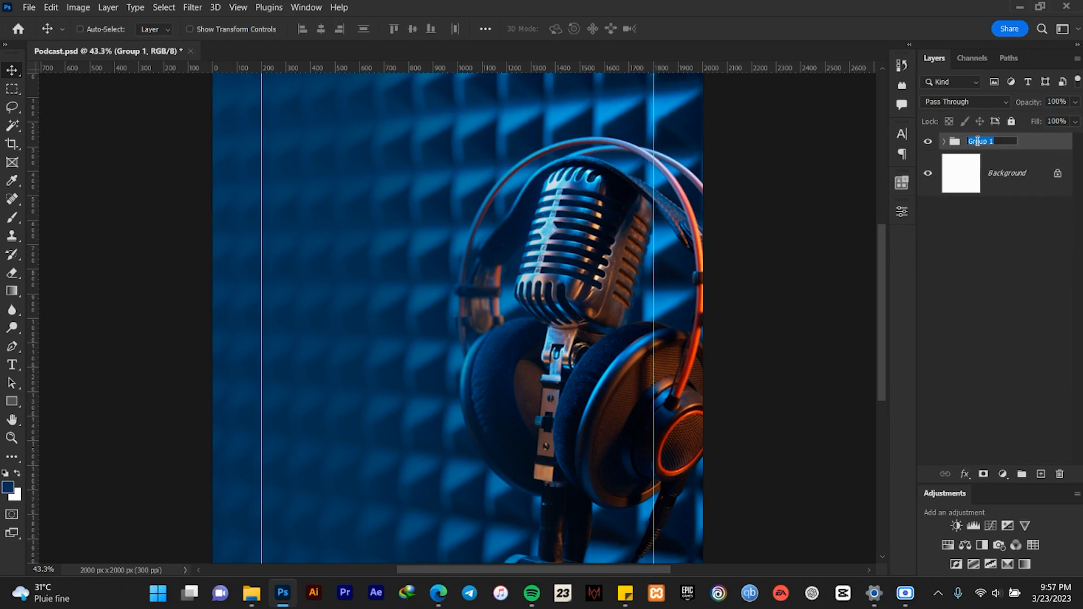
type("BG")
key("Return")
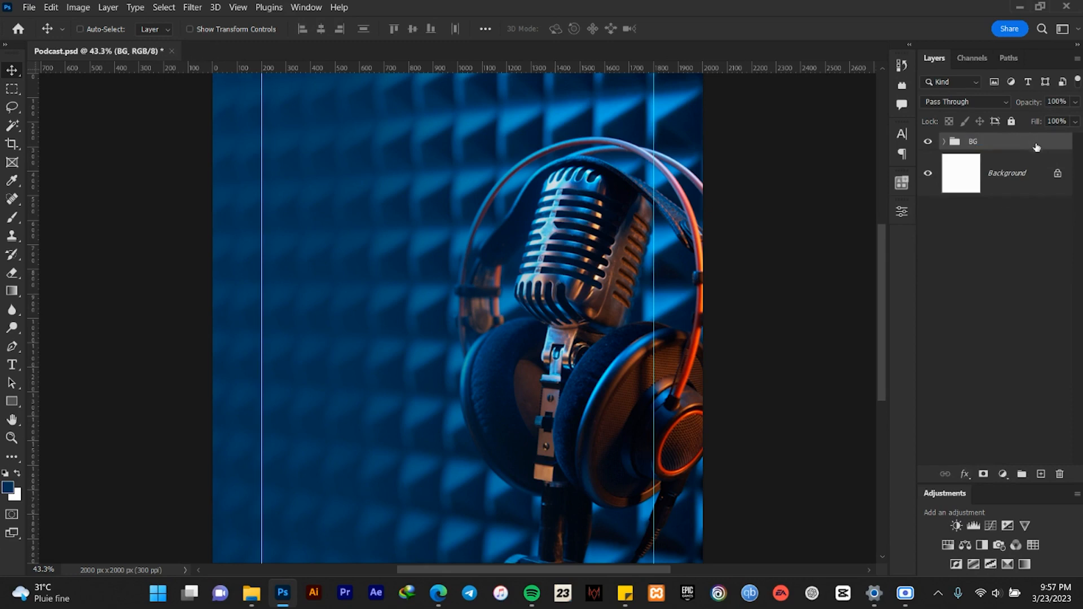
left_click(625, 593)
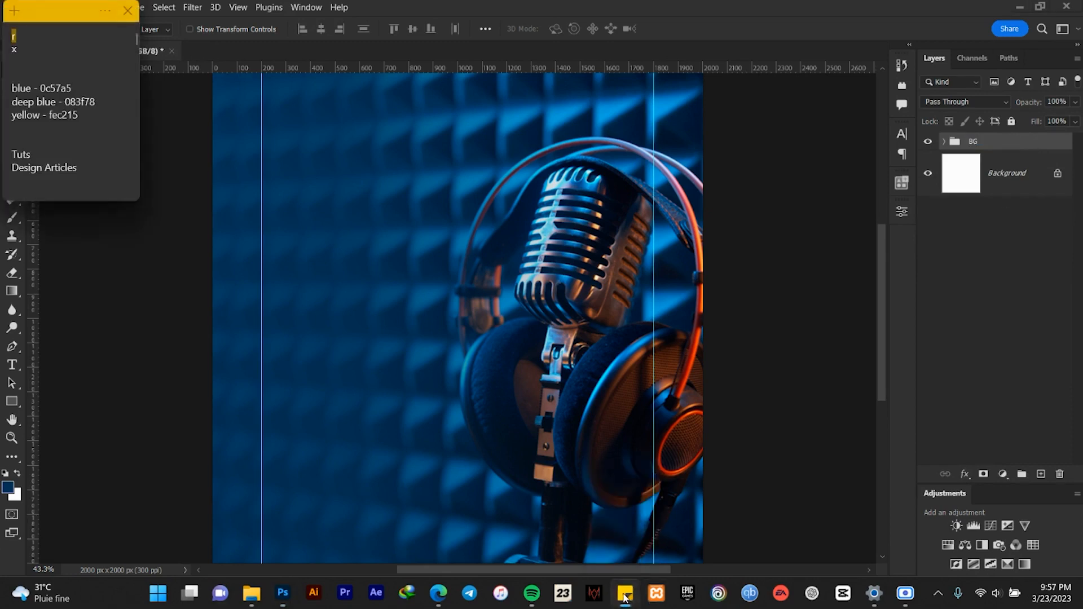
left_click(744, 400)
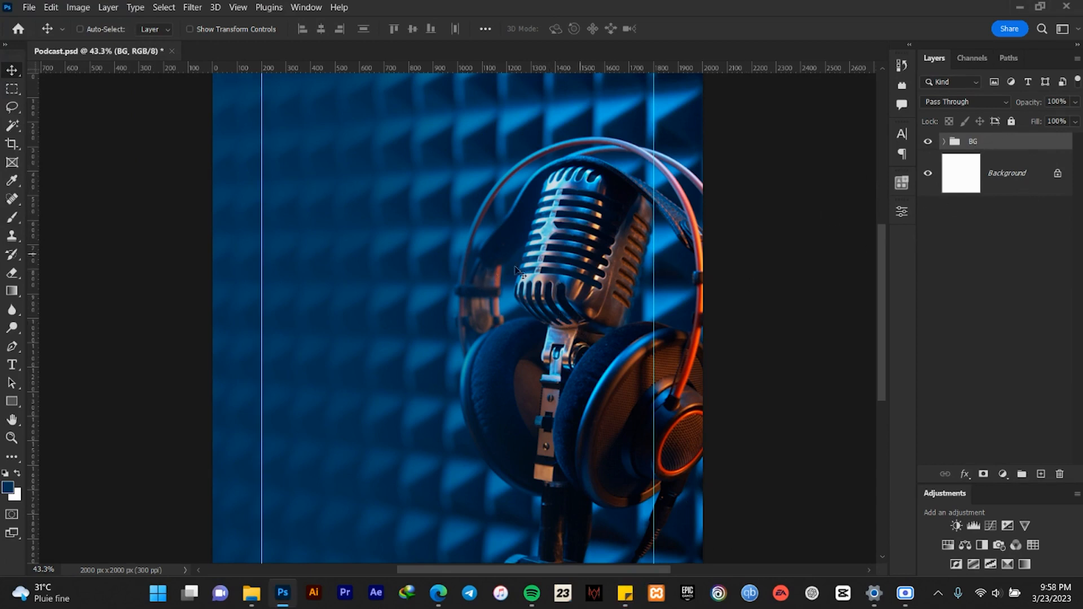
left_click(252, 601)
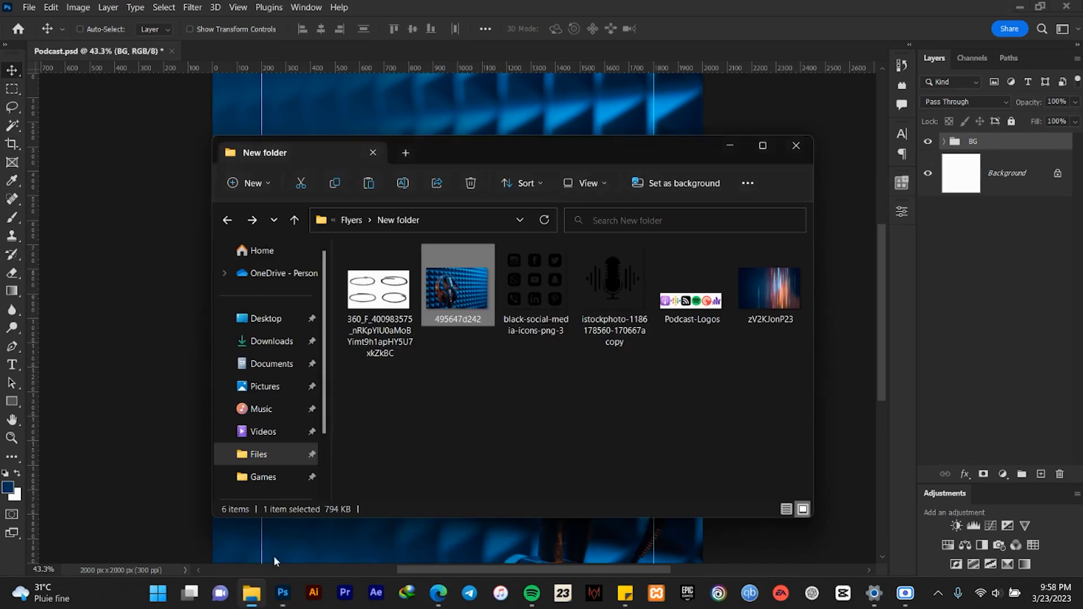
left_click_drag(609, 306, 107, 216)
left_click_drag(459, 320, 345, 159)
scroll(348, 130, "up", 1)
scroll(350, 133, "up", 1)
scroll(349, 138, "down", 3)
scroll(347, 144, "up", 3)
scroll(348, 148, "down", 1)
scroll(347, 147, "up", 1)
left_click_drag(346, 148, 351, 186)
scroll(352, 189, "down", 4)
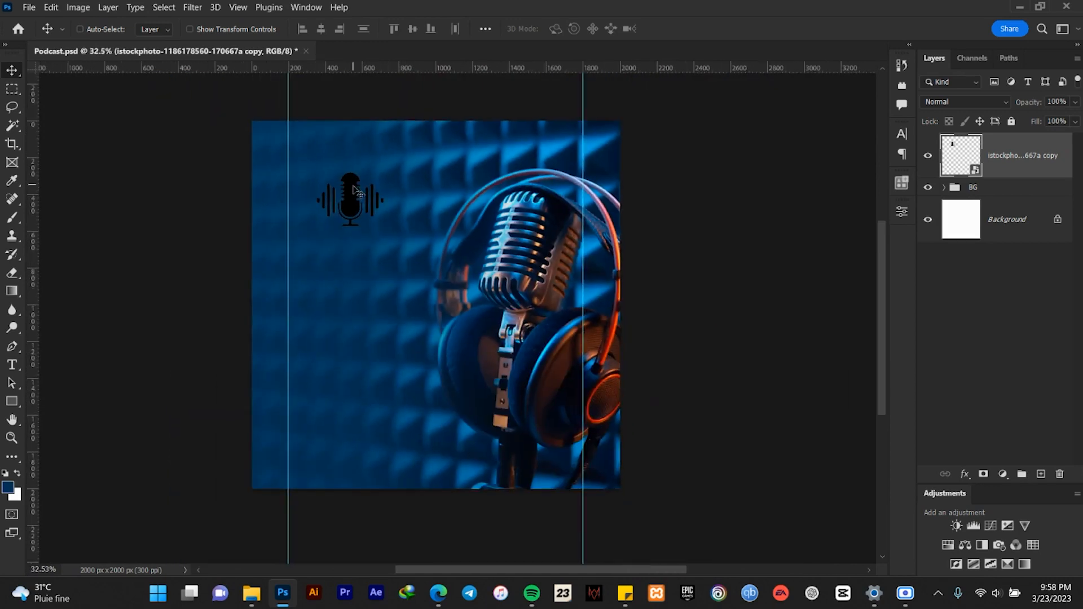
scroll(354, 189, "up", 2)
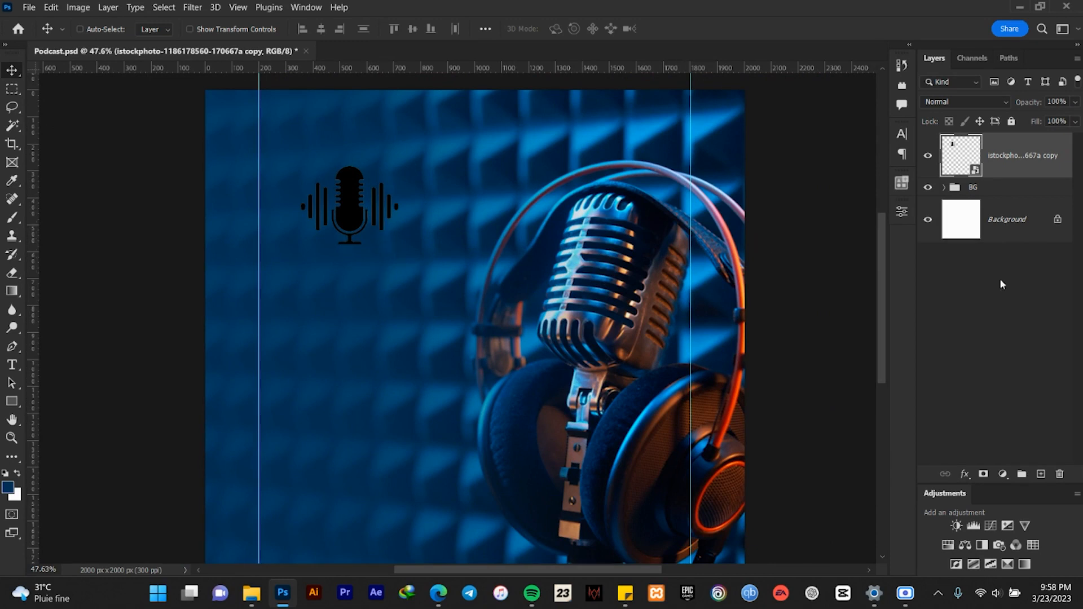
- Add a white Color Overlay effect to the microphone icon layer
left_click(966, 474)
left_click(835, 257)
left_click(964, 474)
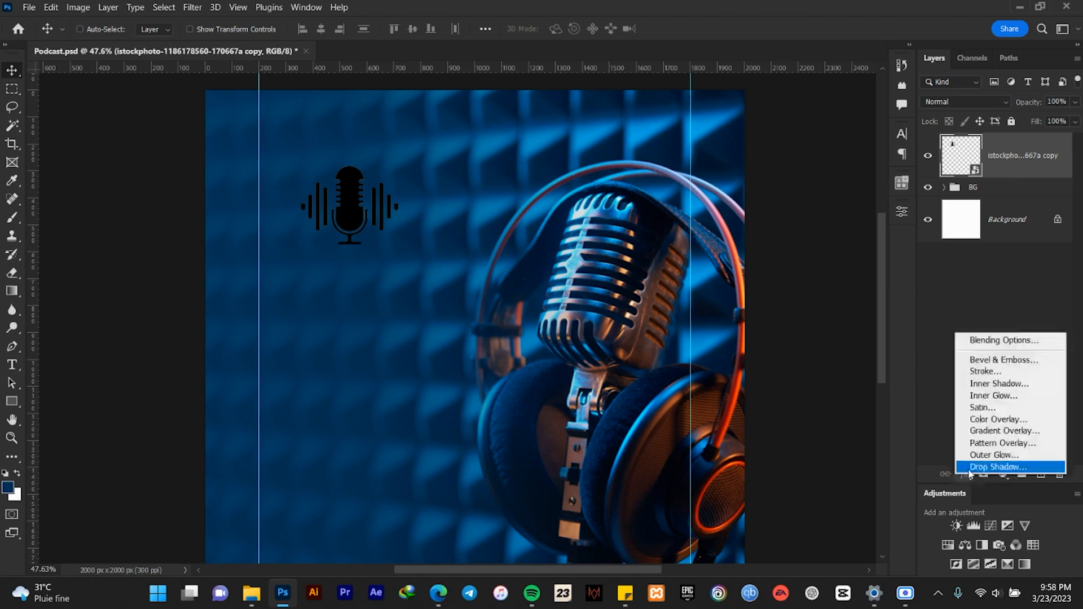
left_click(997, 419)
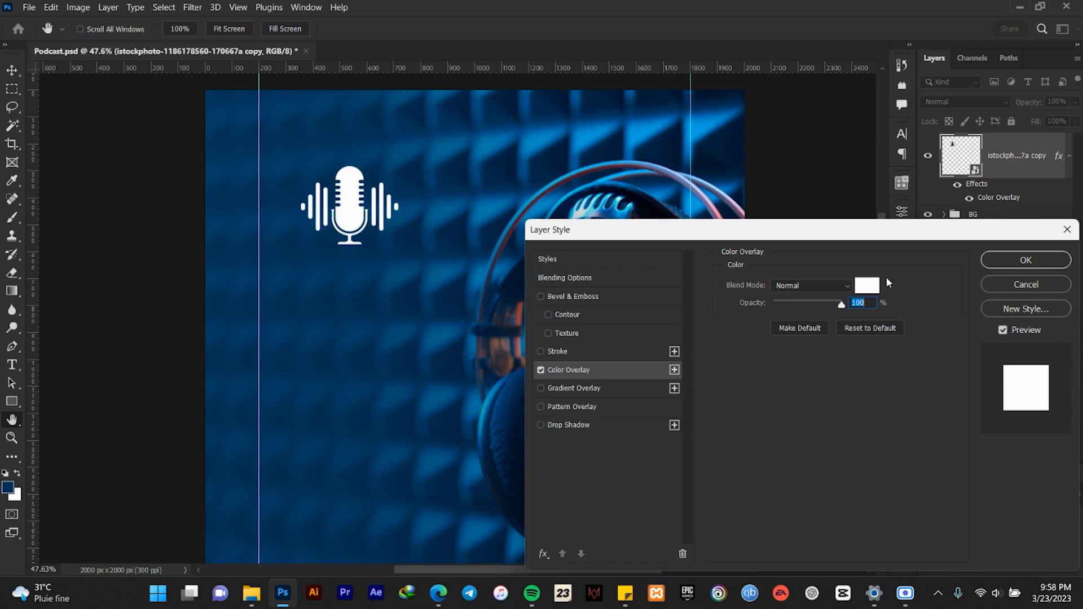
- Try red e82a2a as the microphone icon's overlay color
left_click(863, 288)
left_click(857, 329)
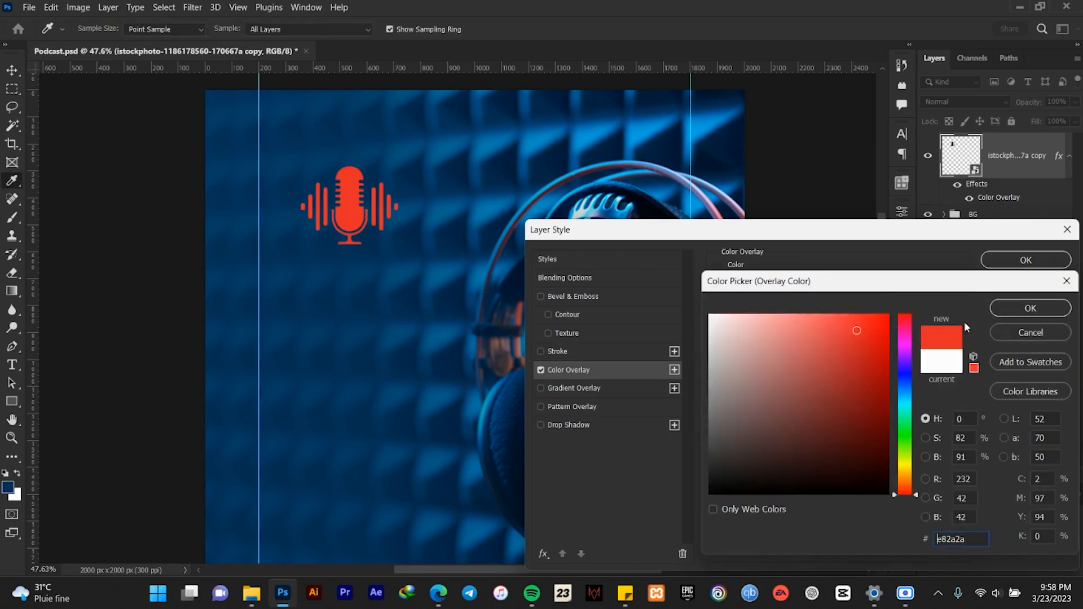
left_click(1031, 307)
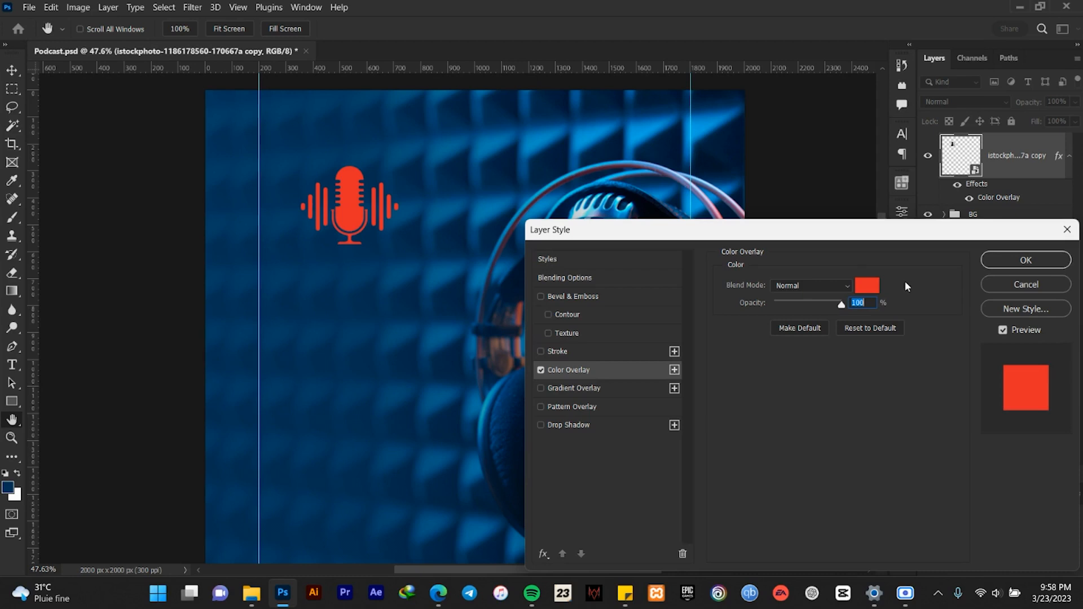
- Set the microphone icon's overlay color to white (ffffff) and collapse the layer's effects list
left_click(866, 285)
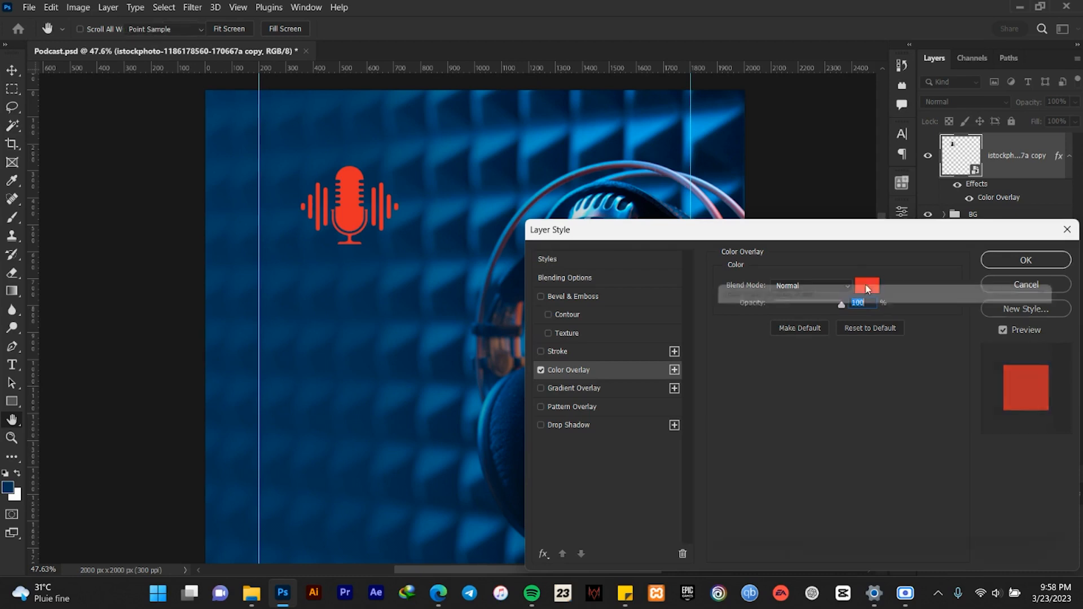
left_click_drag(726, 332, 702, 306)
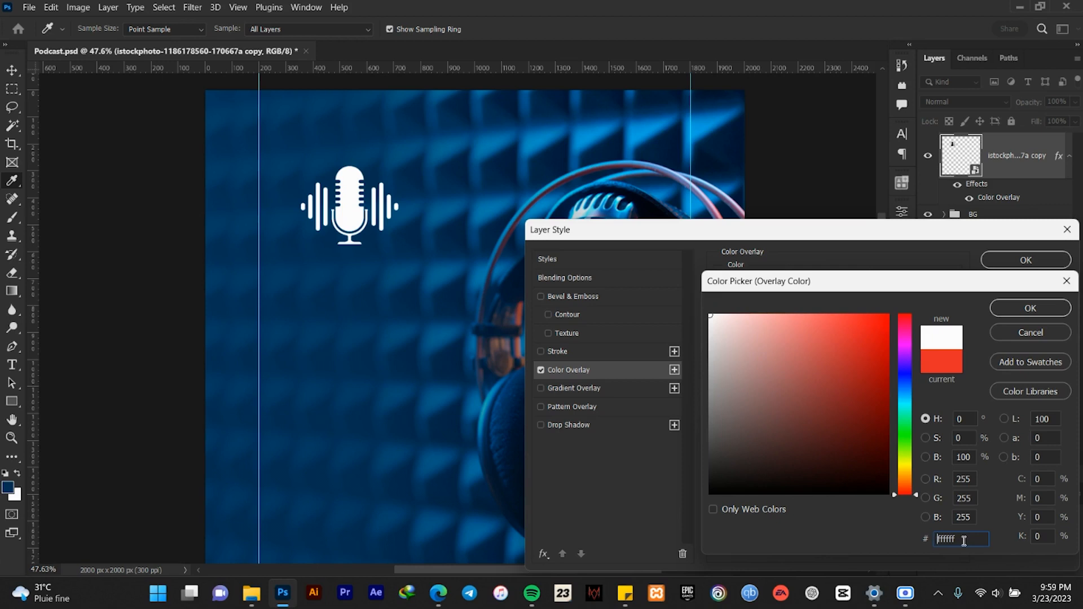
left_click(1010, 310)
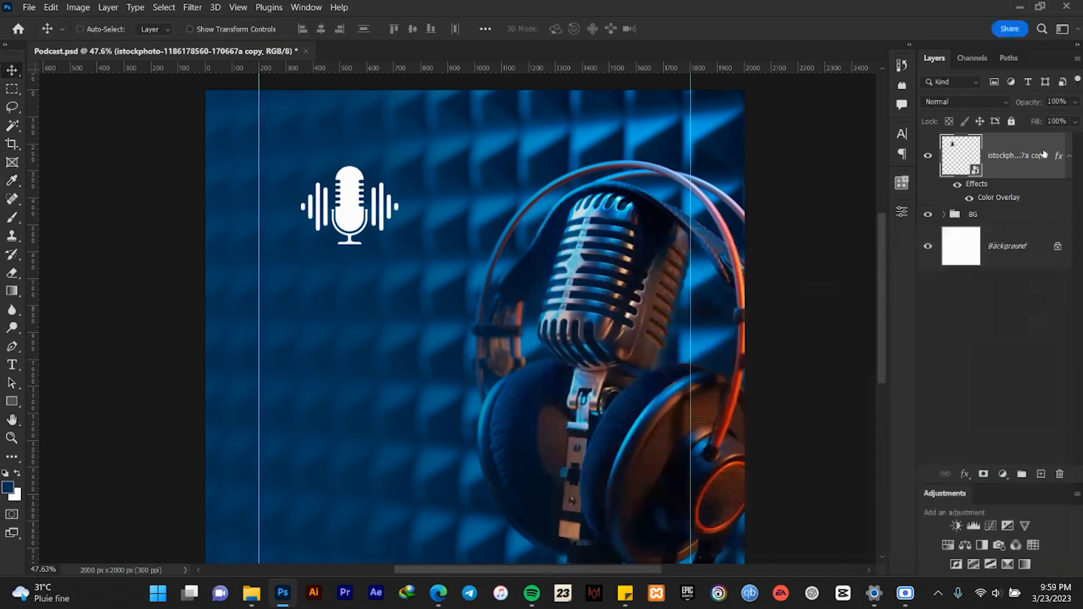
left_click(1069, 155)
- Move the microphone icon slightly up and left, and scale it down to about 310 px wide
scroll(394, 234, "down", 2)
scroll(400, 236, "up", 2)
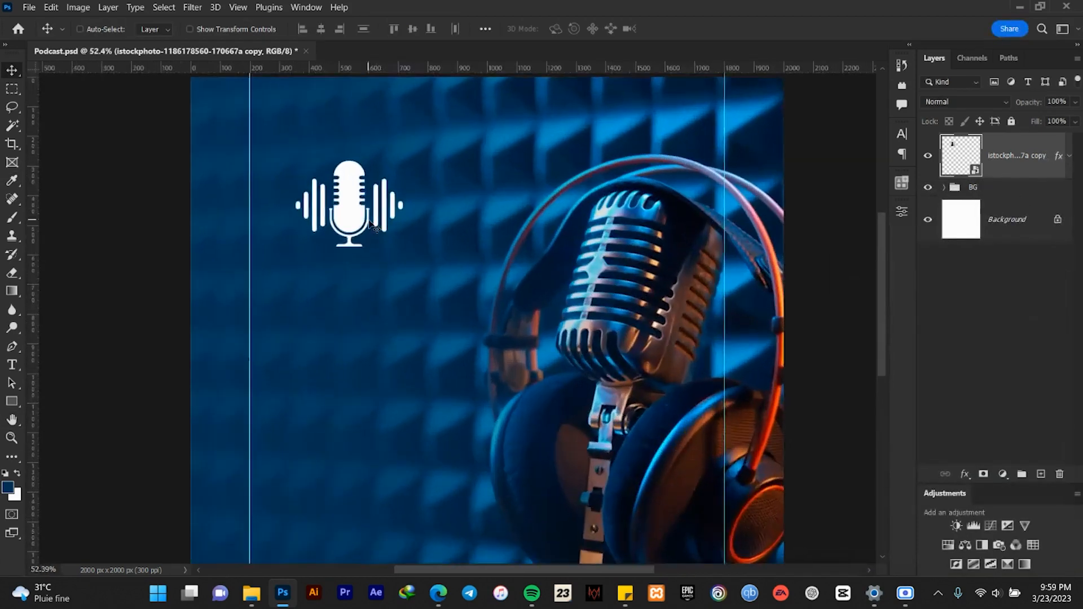
scroll(384, 226, "down", 1)
left_click_drag(355, 222, 341, 206)
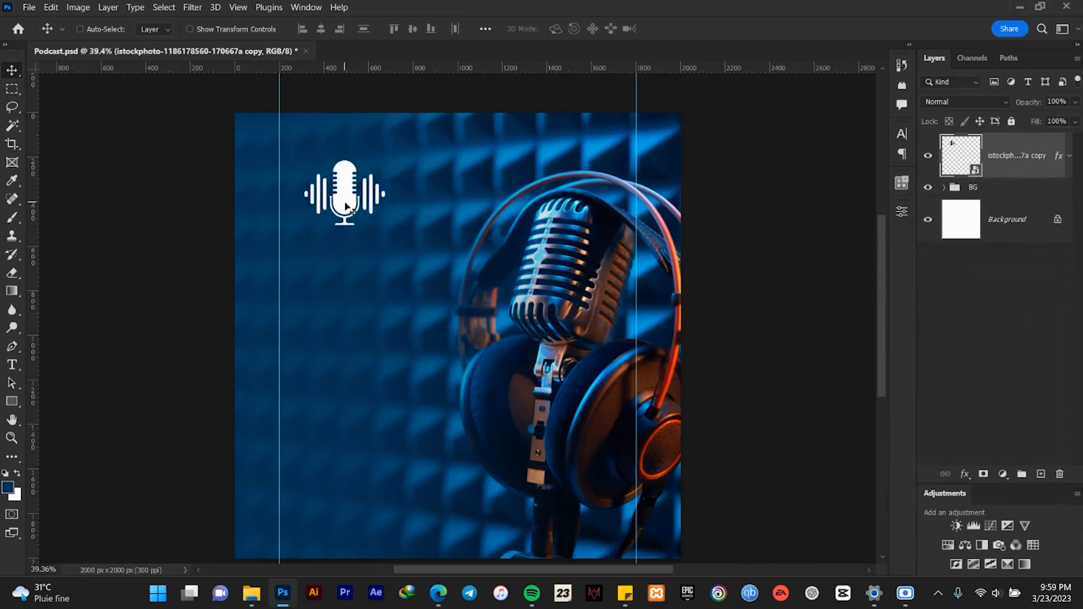
scroll(343, 204, "up", 1)
key("ctrl+t")
left_click_drag(400, 134, 397, 138)
left_click(698, 29)
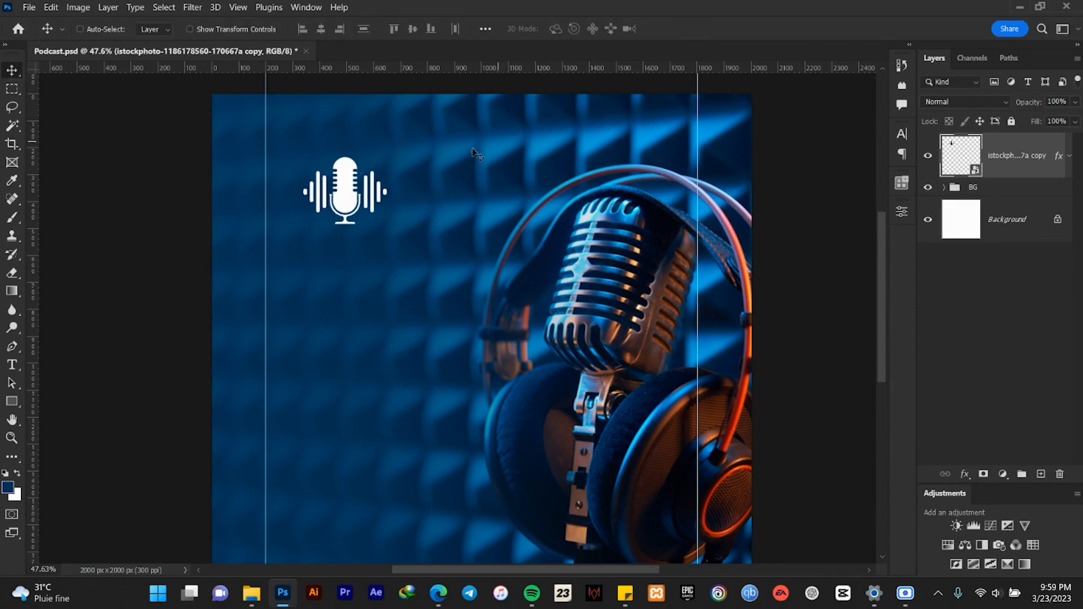
- Add the text "rm podcast" and center it just beneath the microphone icon
scroll(346, 197, "down", 2)
scroll(341, 198, "up", 3)
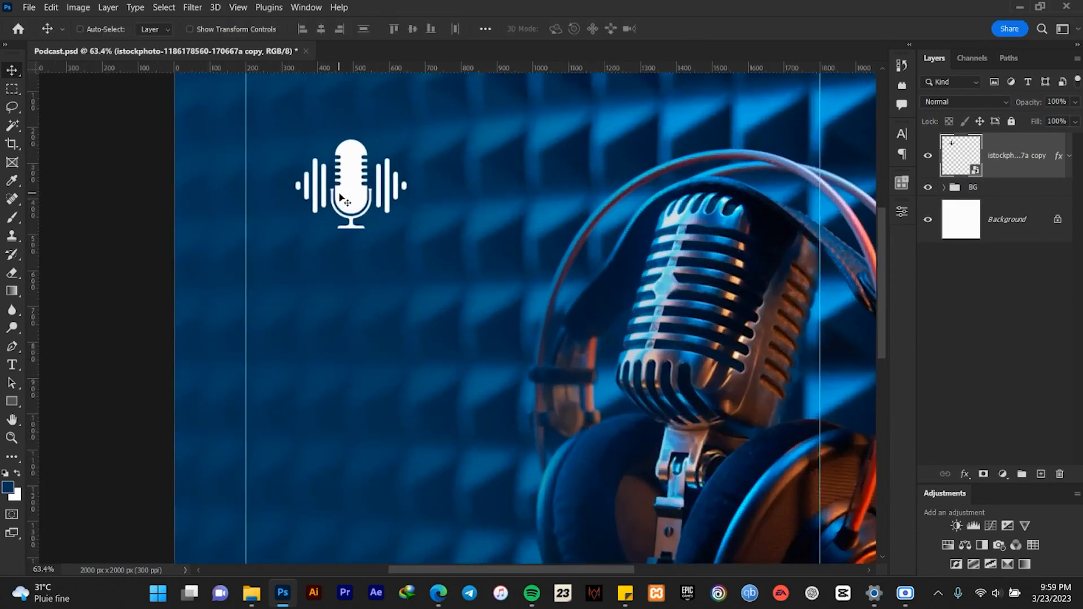
scroll(342, 199, "up", 1)
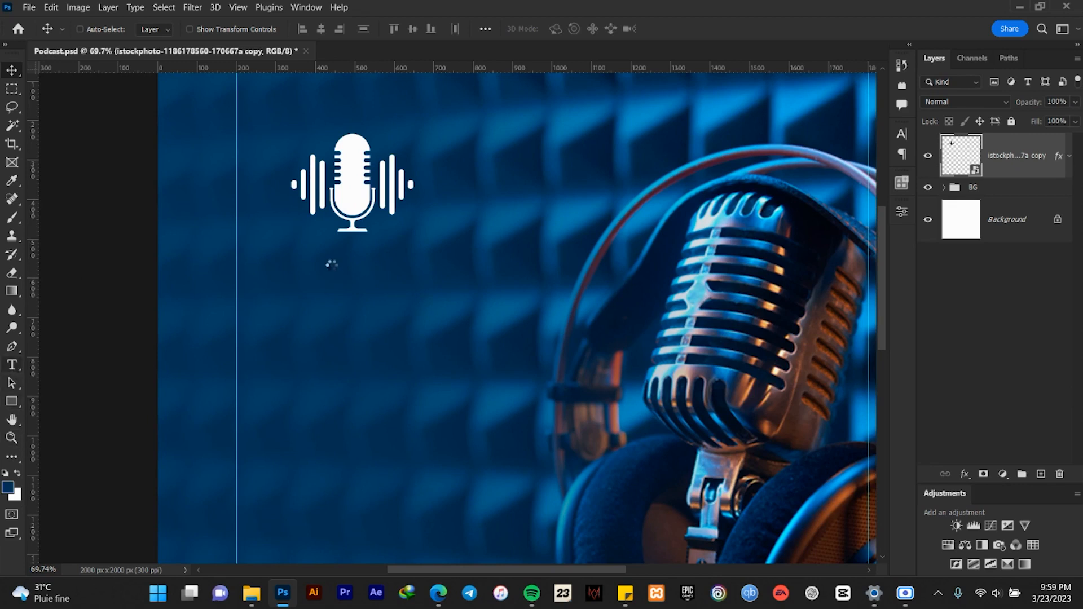
key("t")
left_click(305, 286)
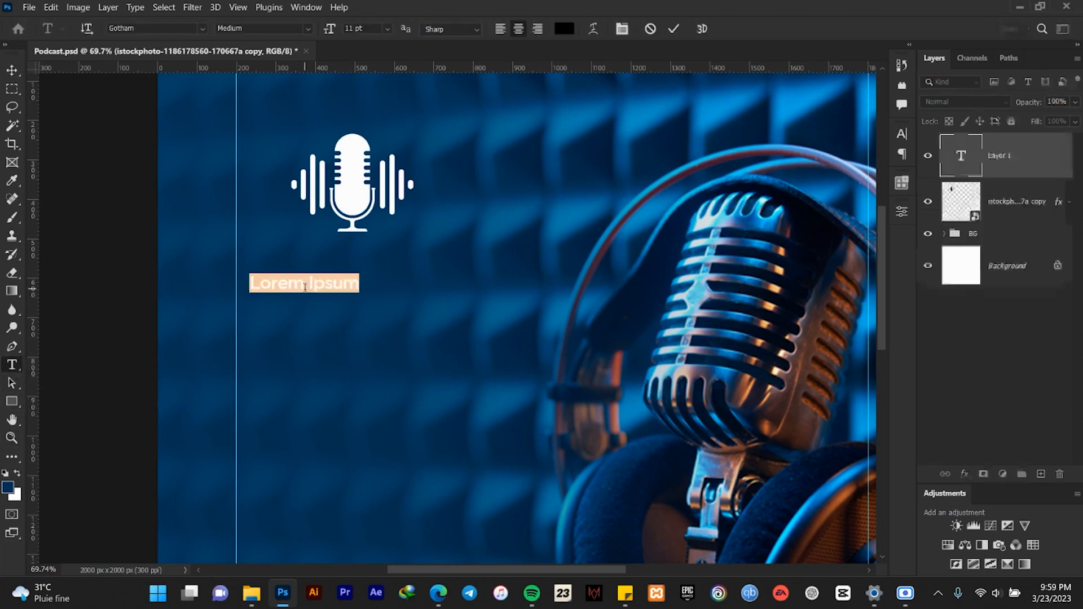
key("BackSpace")
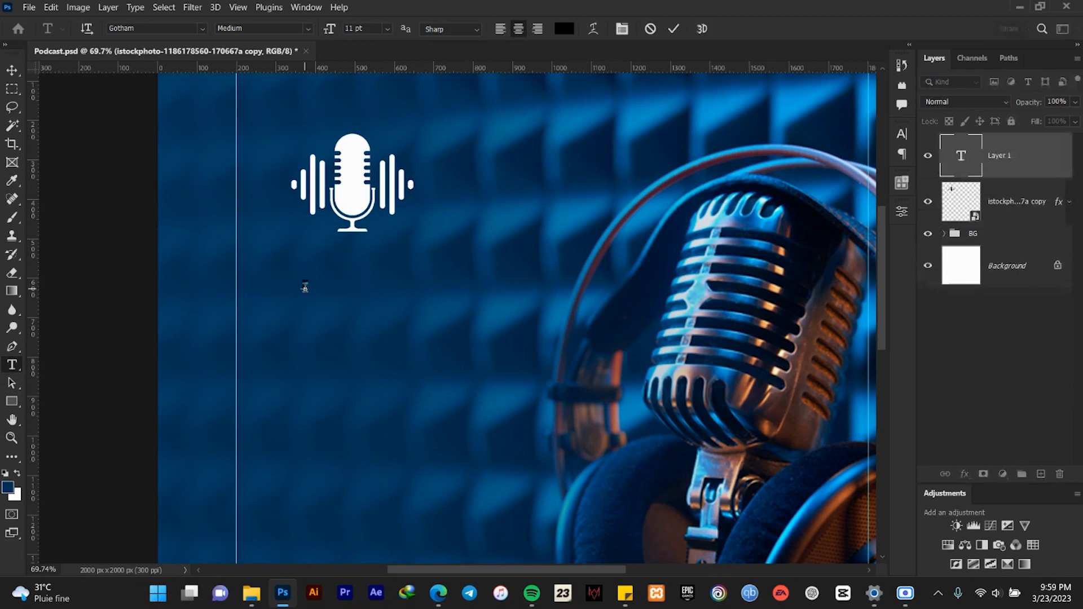
type("rm pd")
type("dca")
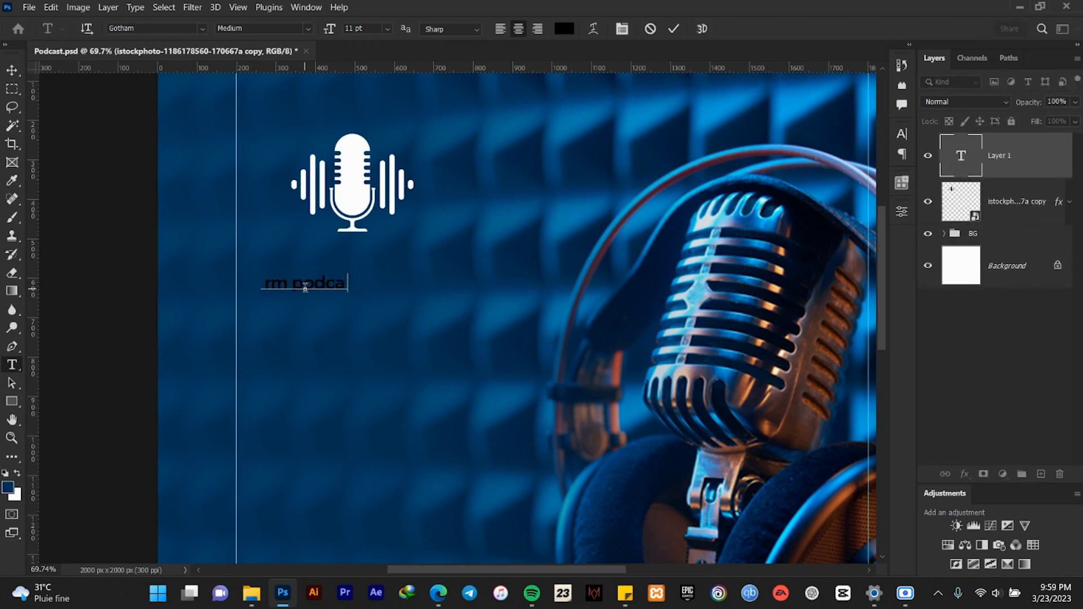
type("st")
left_click(674, 28)
left_click(12, 69)
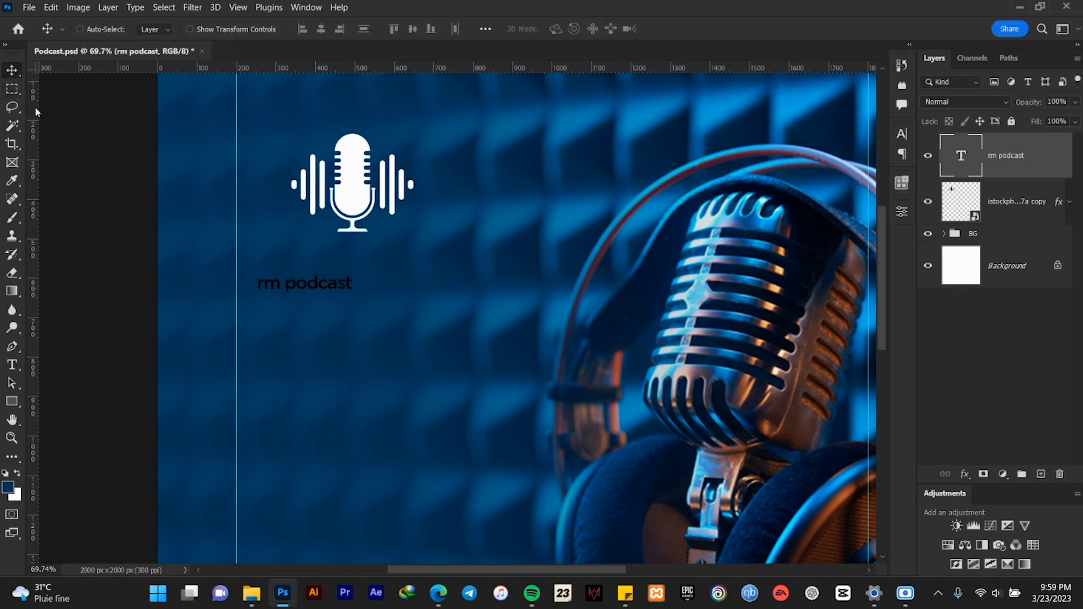
left_click_drag(309, 282, 355, 255)
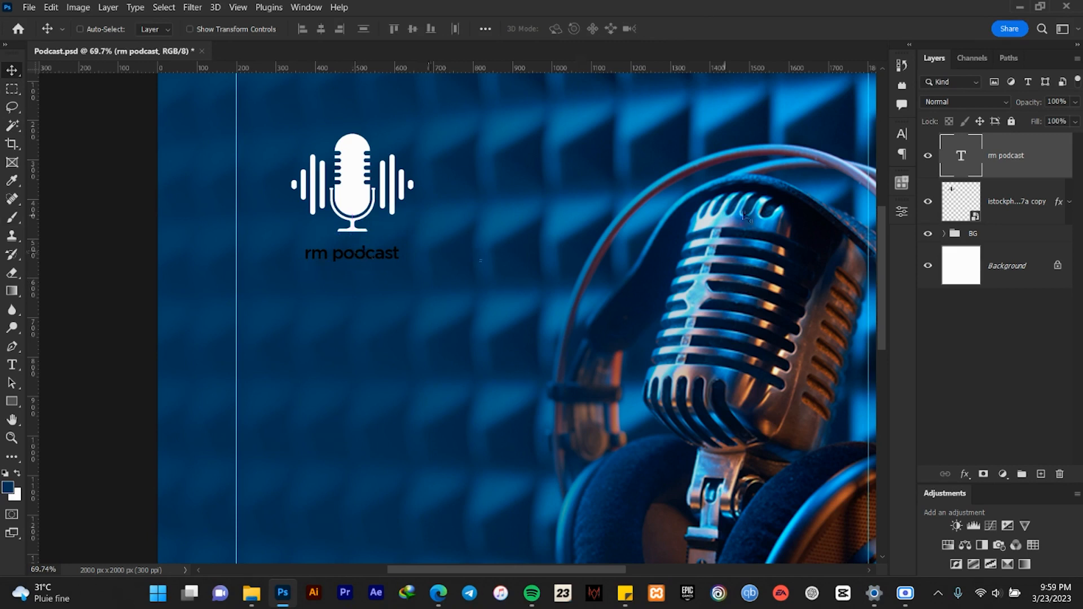
- Set the rm podcast text's font to Bebas Neue Bold and its tracking to 0
left_click(898, 137)
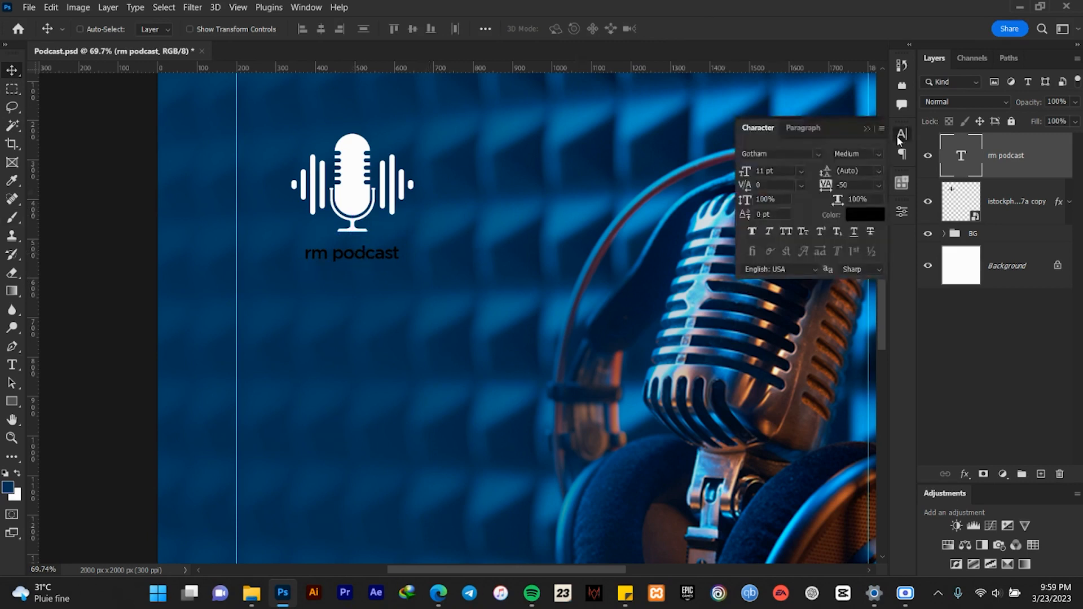
left_click(798, 151)
type("beb")
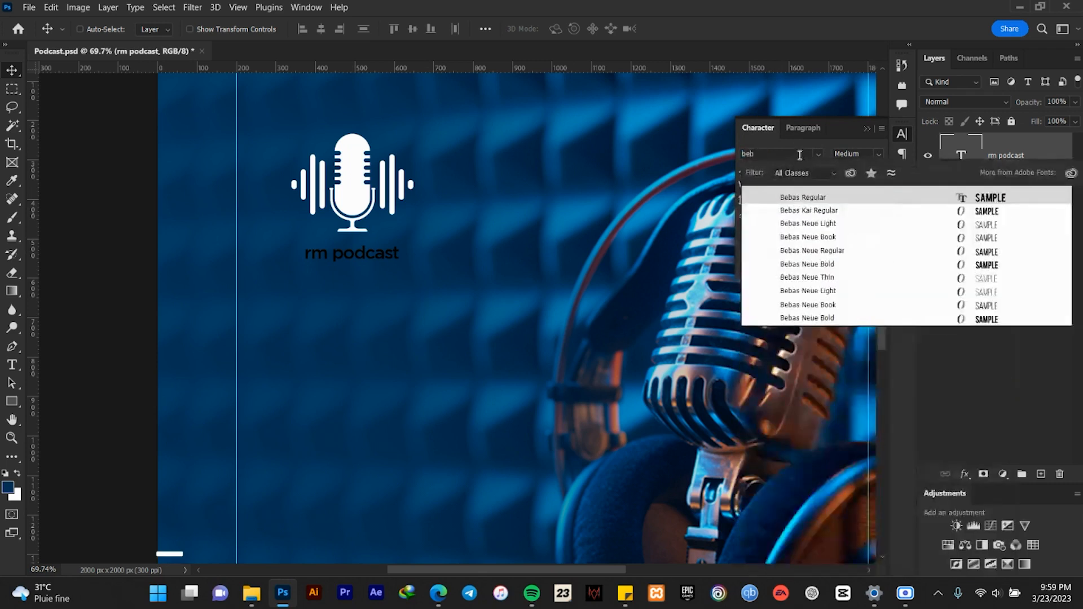
type("as Neue")
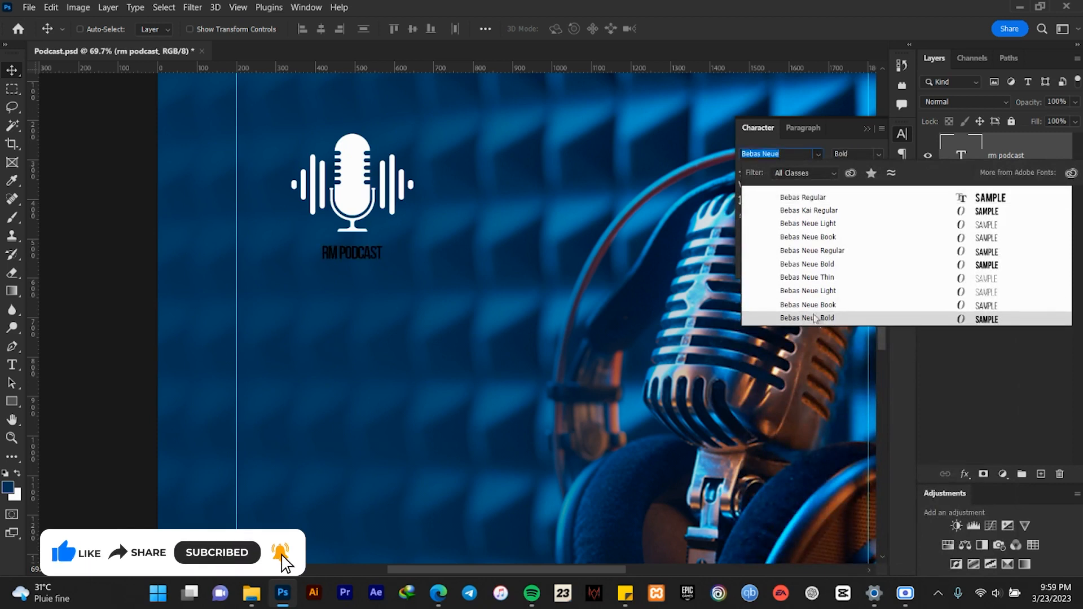
left_click(815, 317)
scroll(369, 258, "up", 2)
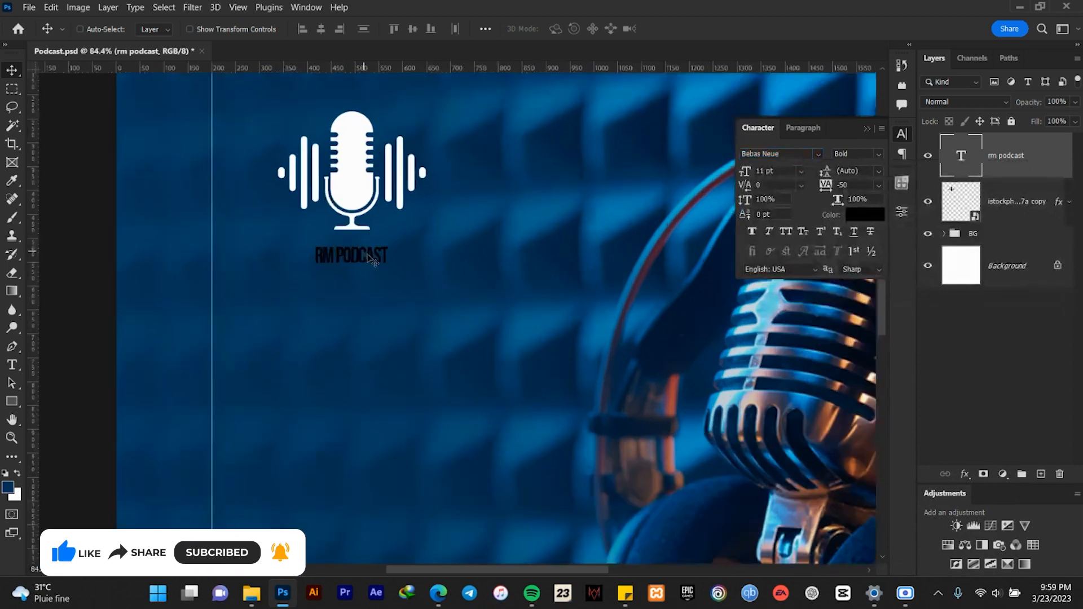
scroll(372, 261, "up", 2)
left_click(878, 185)
left_click(860, 273)
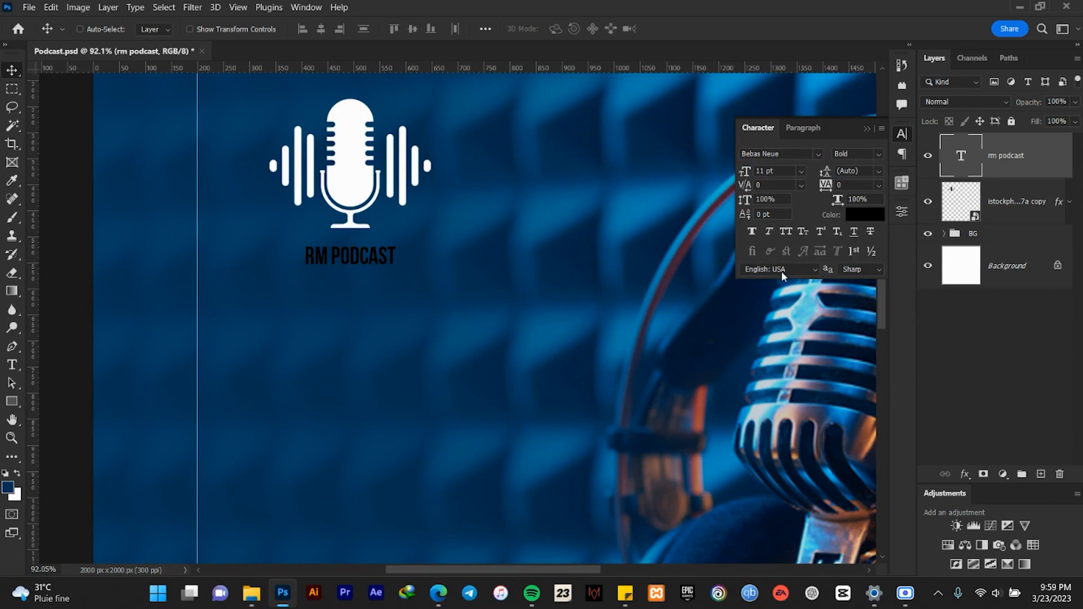
- Change the rm podcast text color to white
left_click(861, 215)
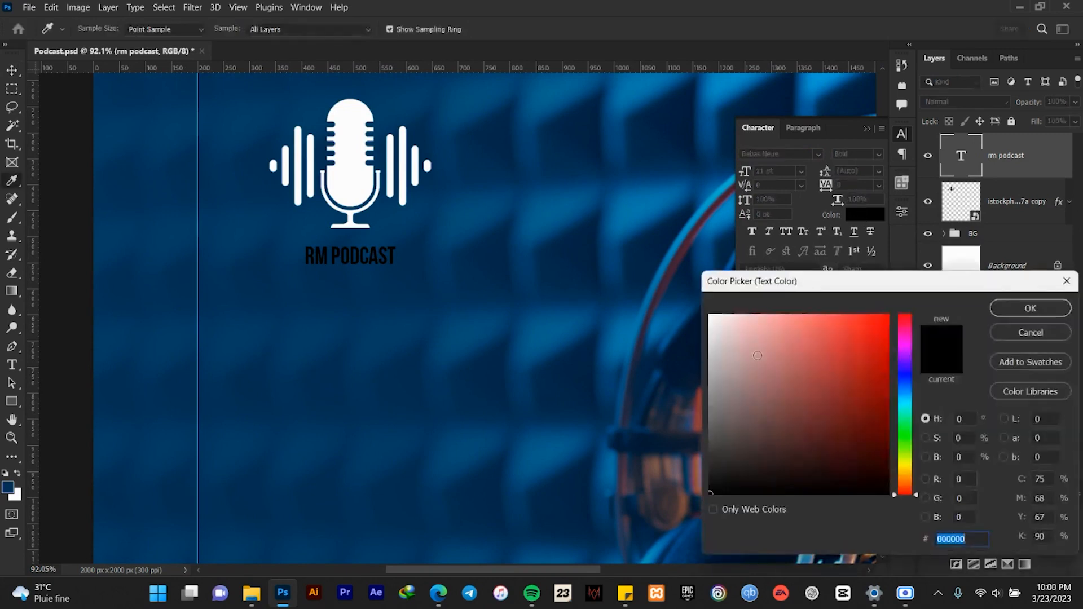
left_click(711, 316)
left_click(1029, 308)
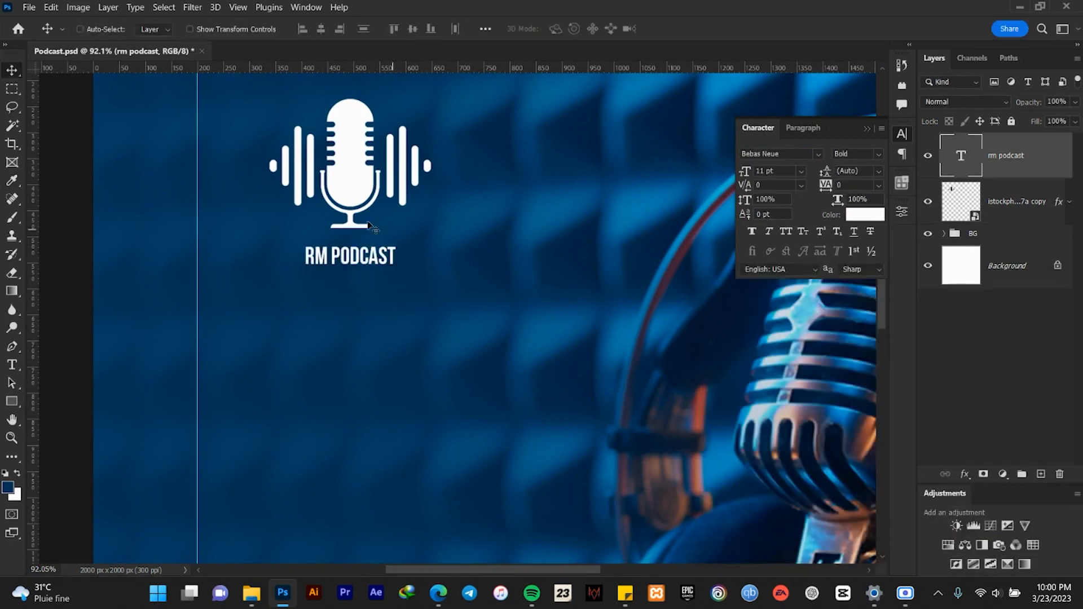
- Enlarge the rm podcast text proportionally about its center to about 18.3 pt
key("ctrl+t")
left_click_drag(405, 238, 422, 222)
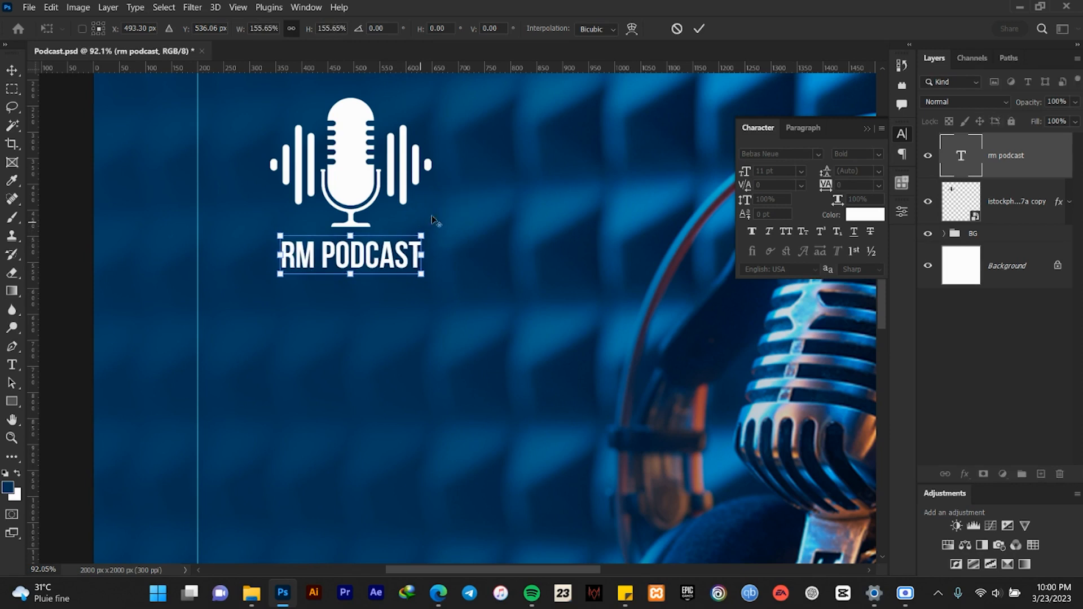
left_click(700, 30)
scroll(395, 251, "down", 5)
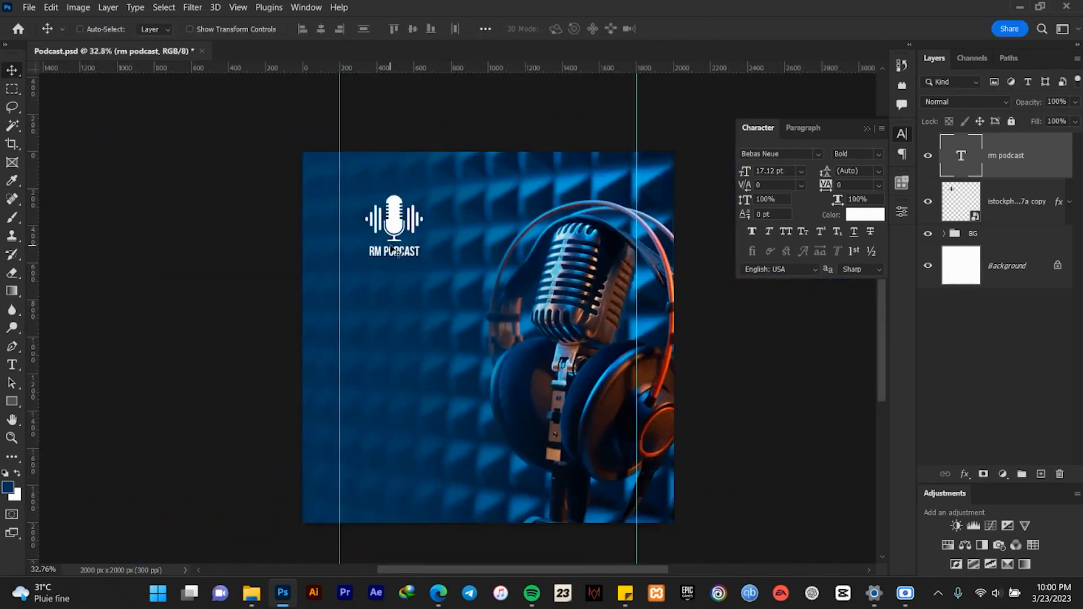
scroll(394, 251, "up", 4)
key("ctrl+t")
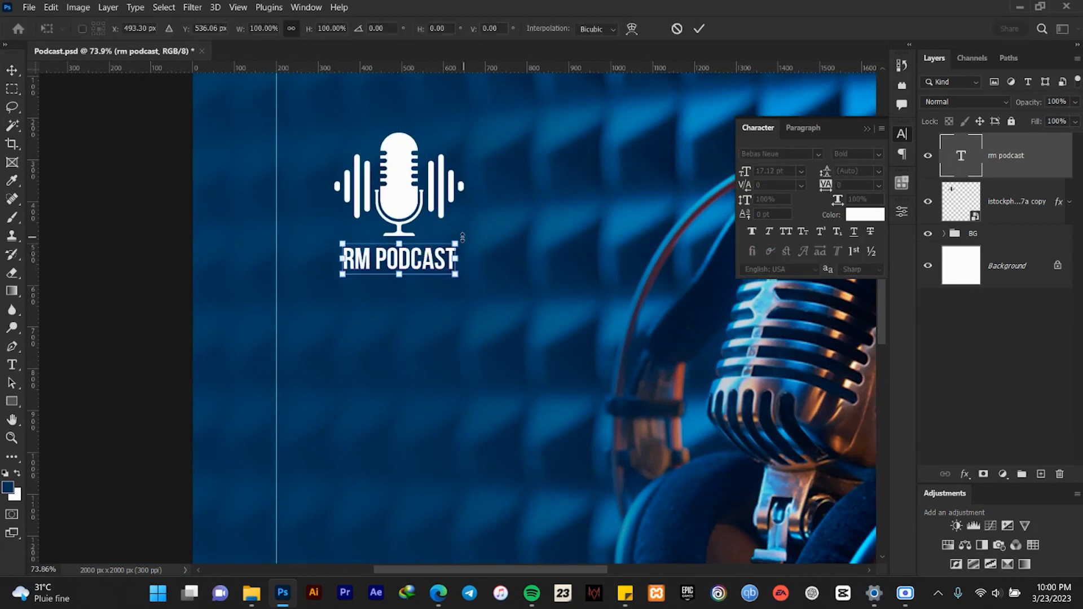
left_click_drag(463, 237, 467, 235)
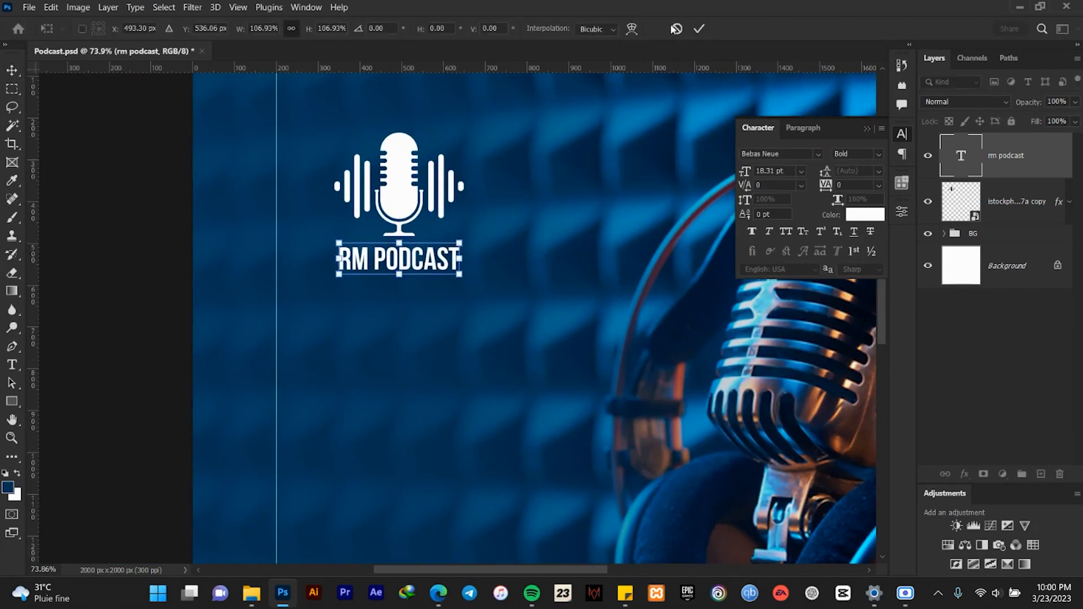
left_click(699, 30)
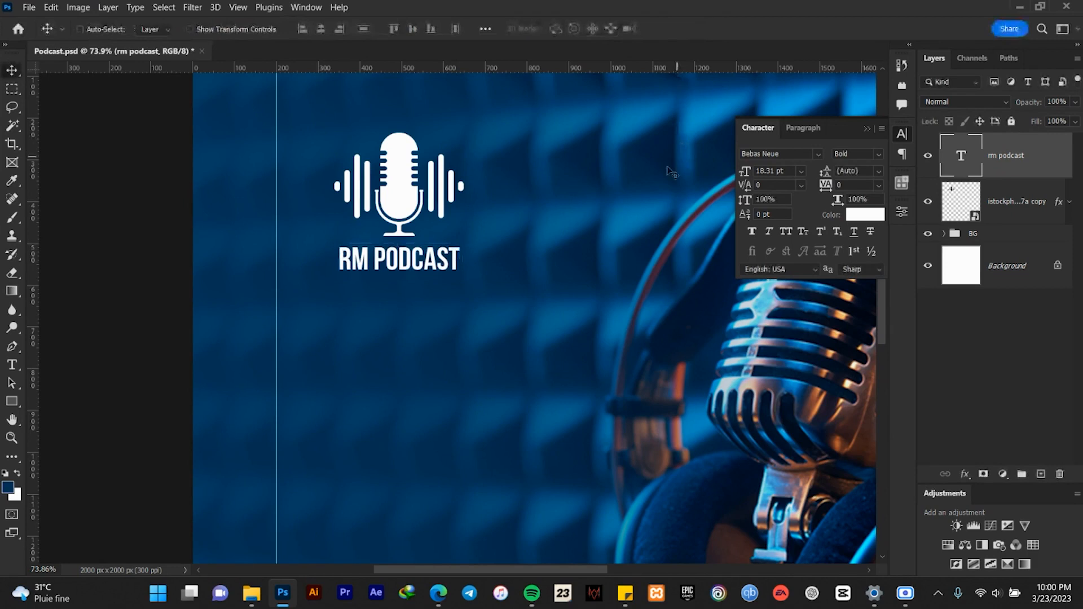
- Scale the rm podcast text about its center to 107.5%, about 312 px wide, to match the icon's width
scroll(389, 248, "down", 3)
scroll(391, 242, "up", 2)
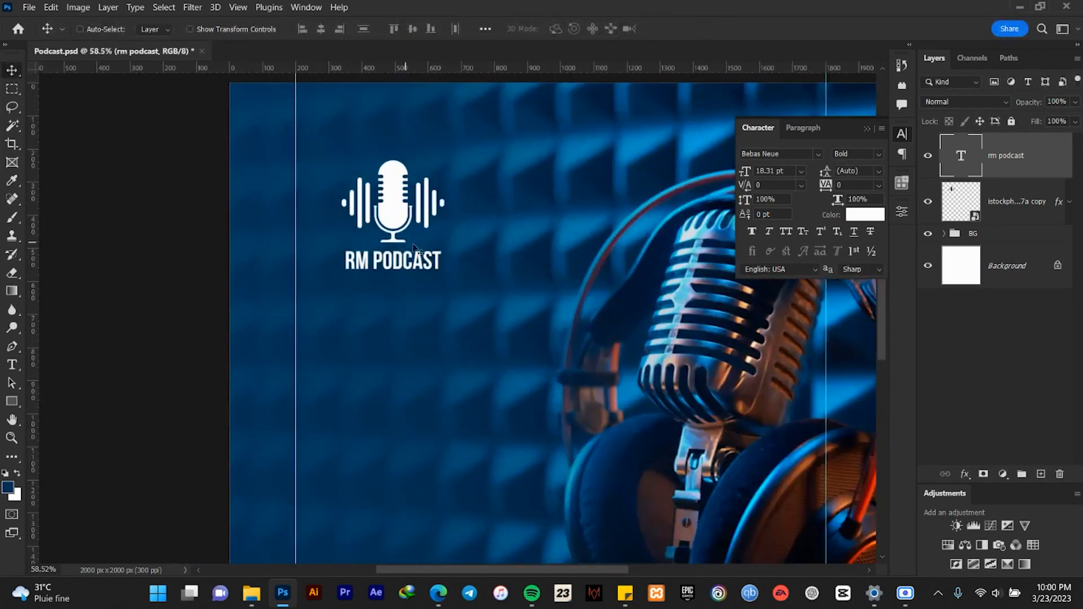
scroll(431, 257, "up", 3)
key("ctrl+t")
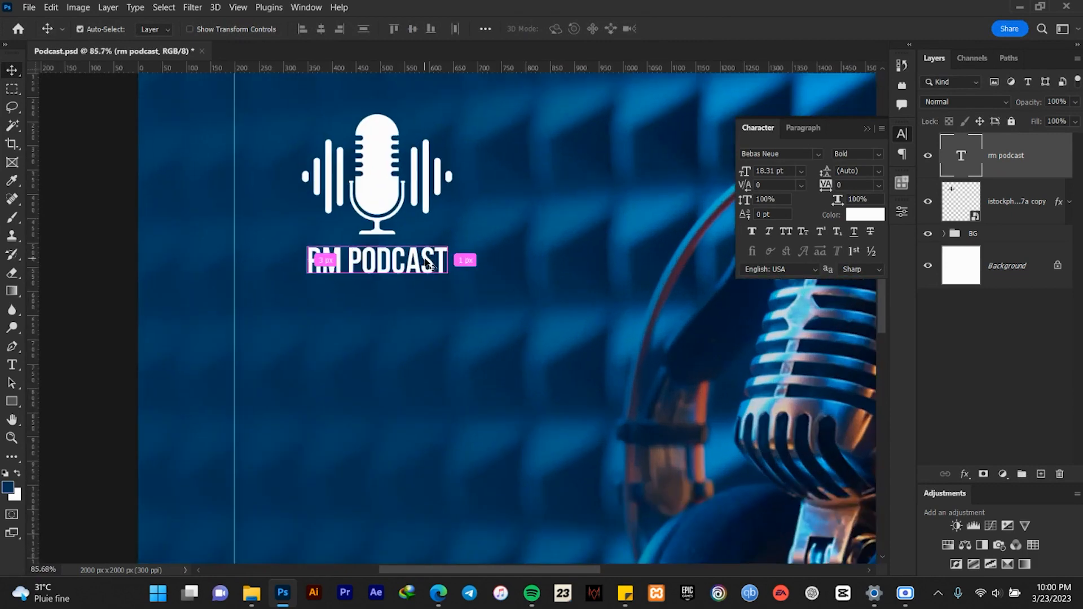
left_click_drag(449, 241, 455, 239)
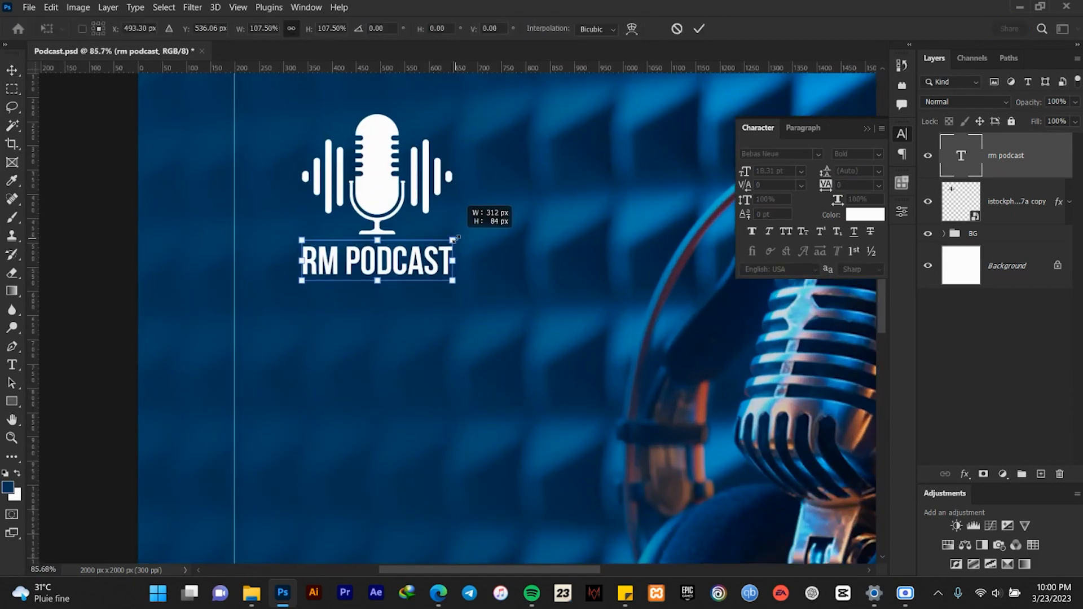
key("Return")
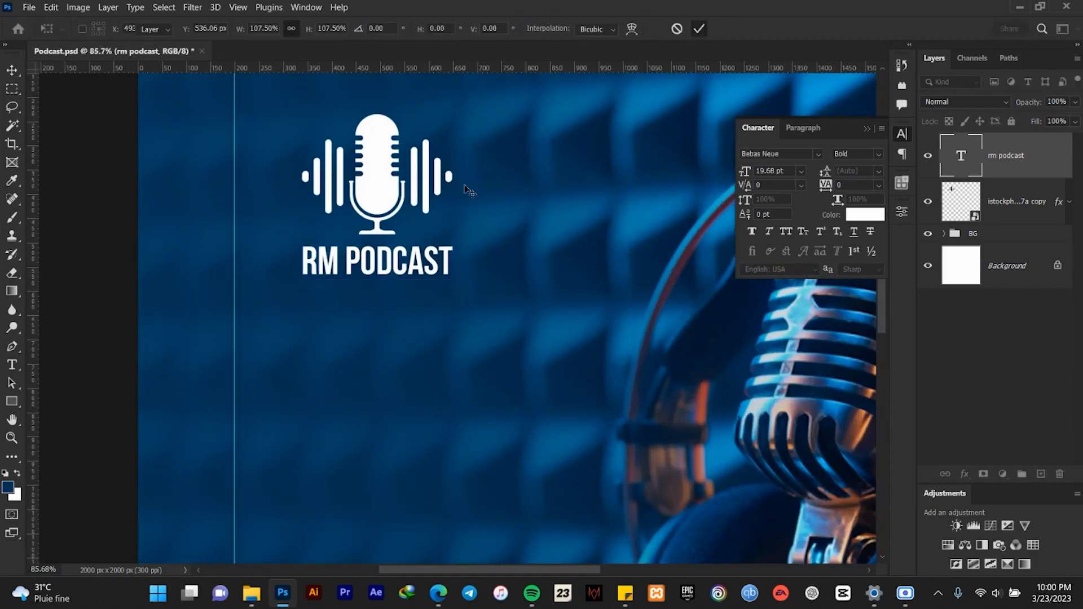
- Group the rm podcast text and the microphone icon layers and name the group Logo
scroll(469, 192, "down", 3)
left_click(1034, 201, "shift")
key("ctrl+g")
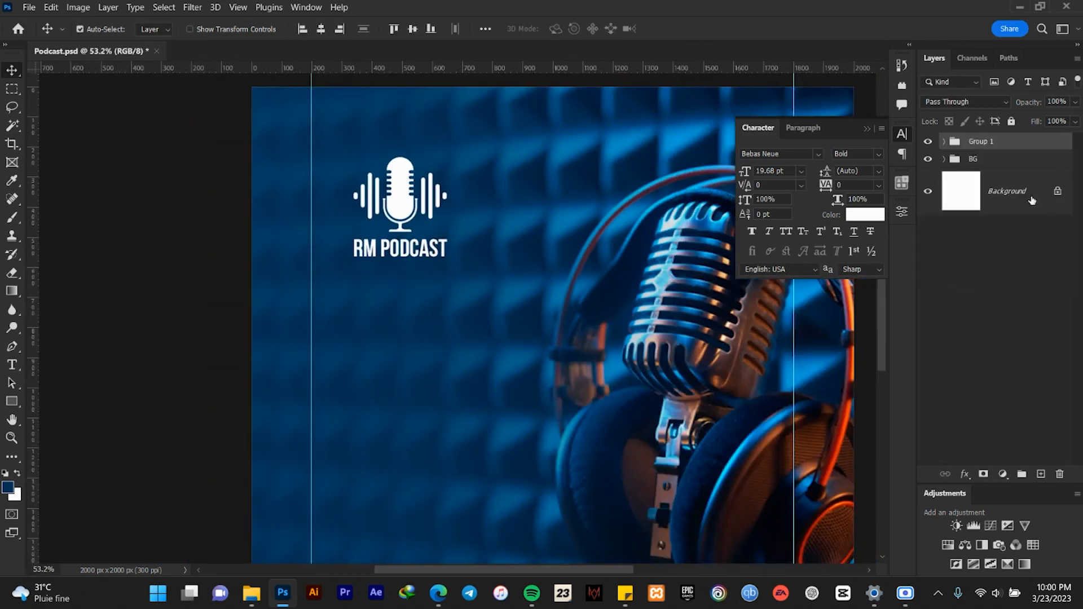
double_click(984, 141)
type("Logo")
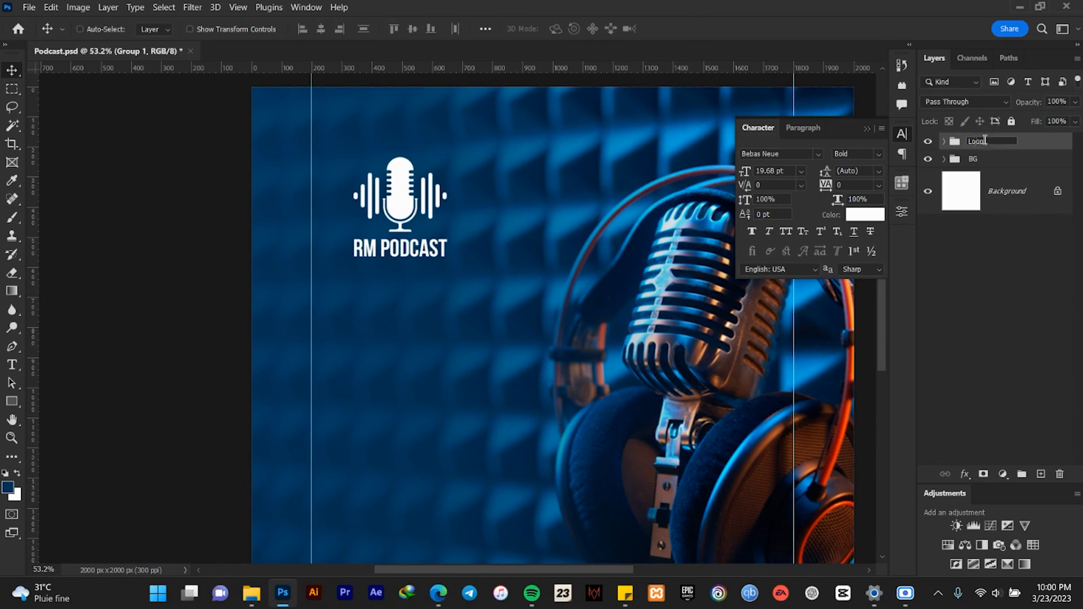
- Move the Logo group right and up, centered about 550 px across with its top about 190 px below the canvas edge
key("Return")
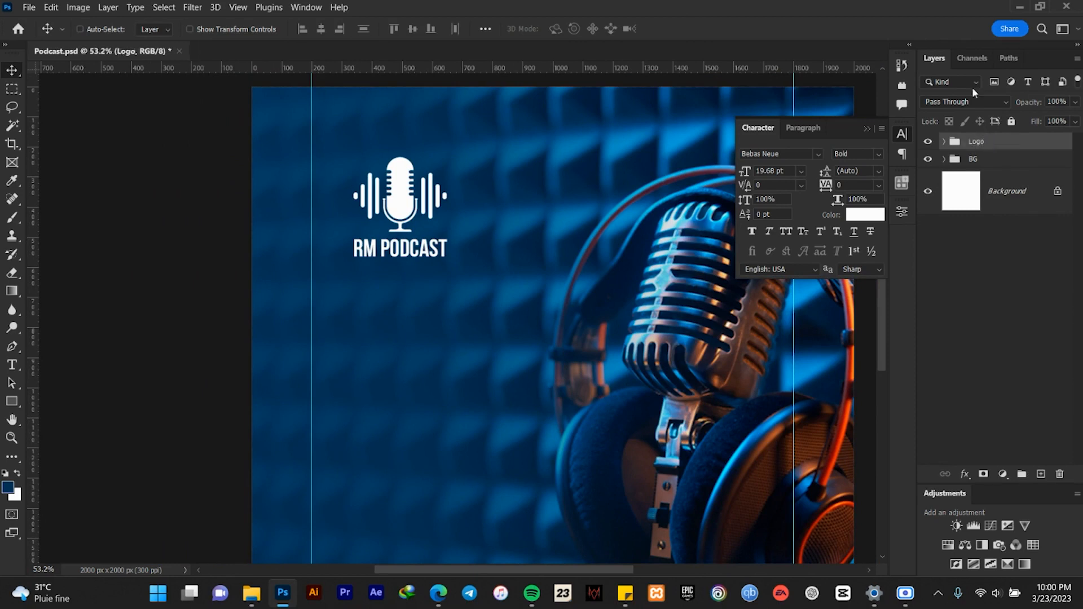
left_click(867, 129)
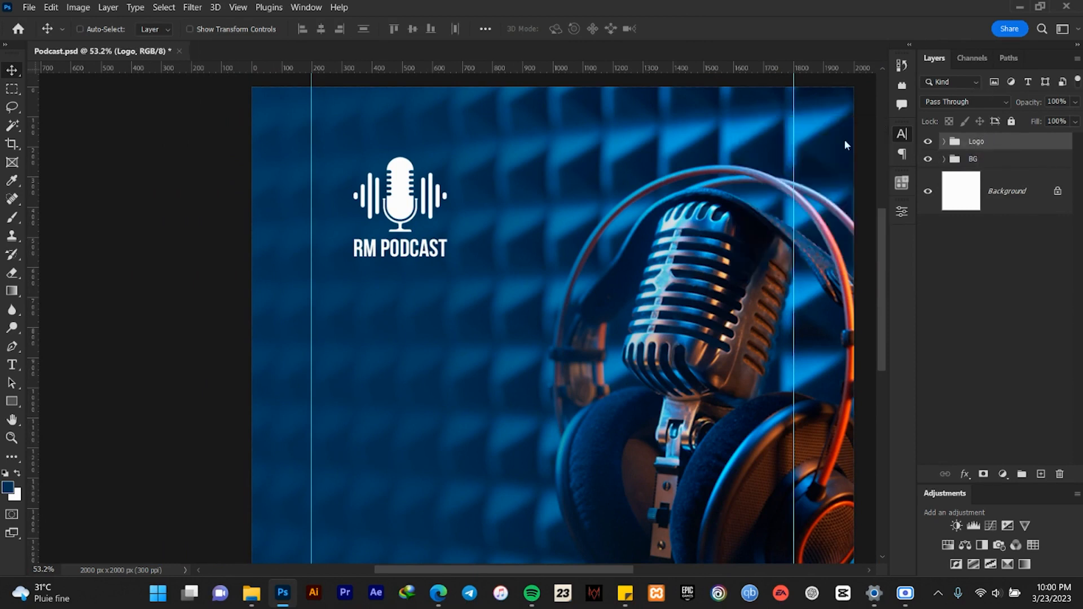
scroll(544, 187, "down", 3)
scroll(513, 219, "up", 1)
scroll(512, 219, "up", 1)
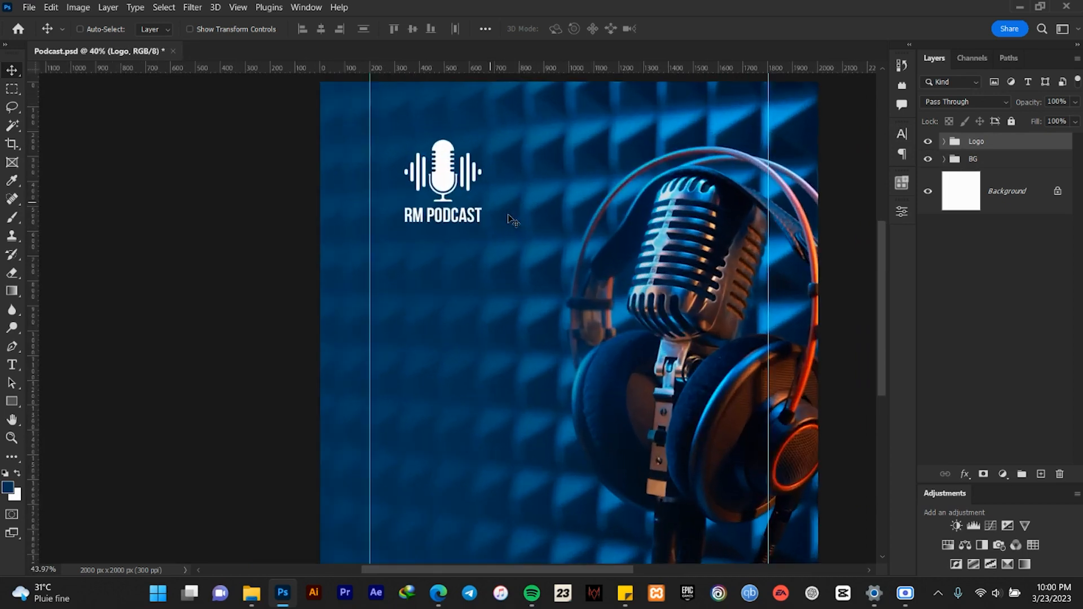
left_click_drag(450, 193, 461, 191)
key("Right")
key("Right")
key("Up")
key("Up")
key("Up")
key("Up")
key("Up")
key("Right")
key("Right")
key("Up")
key("Up")
key("Up")
key("Up")
key("Up")
key("Up")
key("Up")
key("Up")
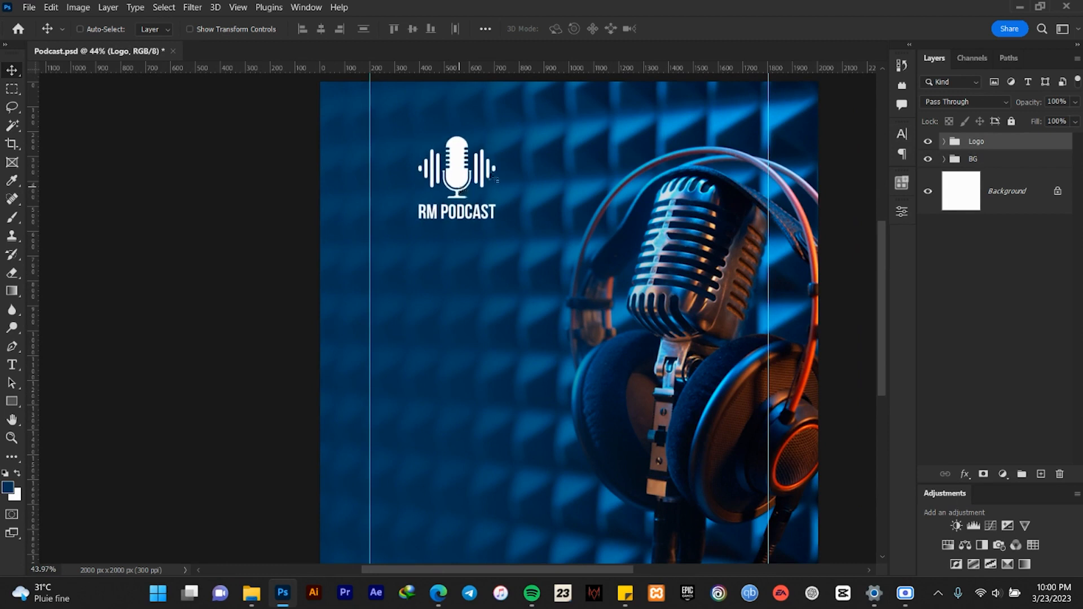
left_click(984, 162)
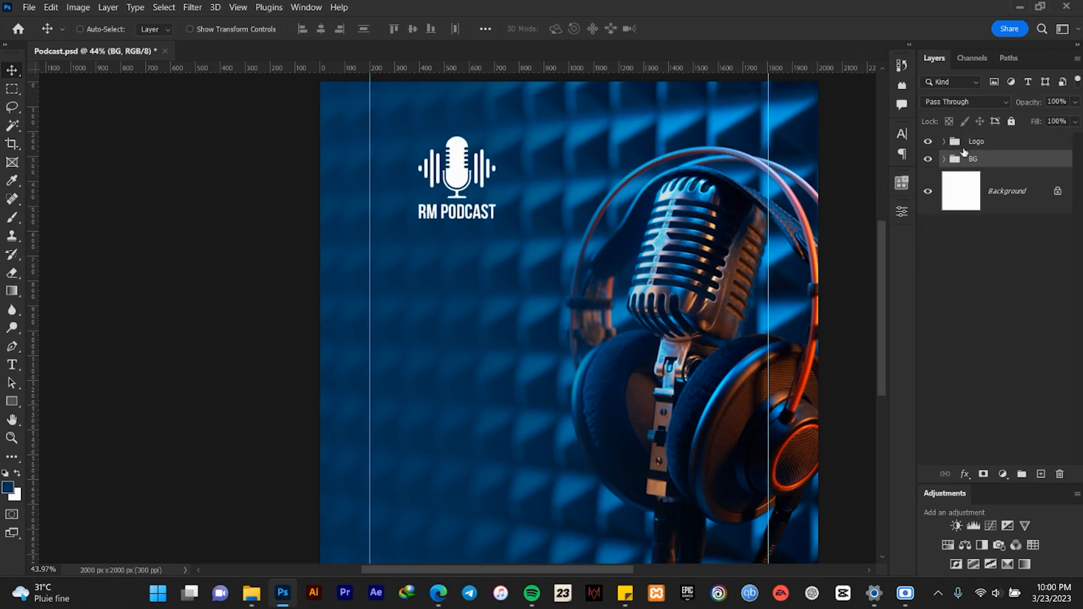
left_click(965, 144)
left_click_drag(461, 179, 459, 173)
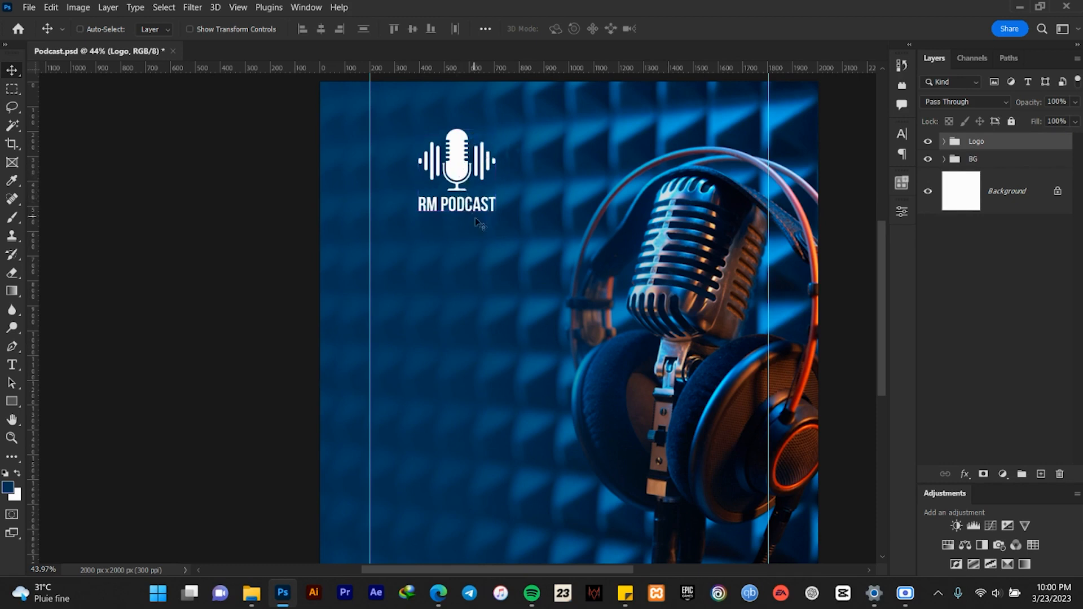
- Add the white Bebas Neue Bold text Media at 11 pt below the logo, layered directly above the BG group
left_click(1019, 162)
left_click(12, 365)
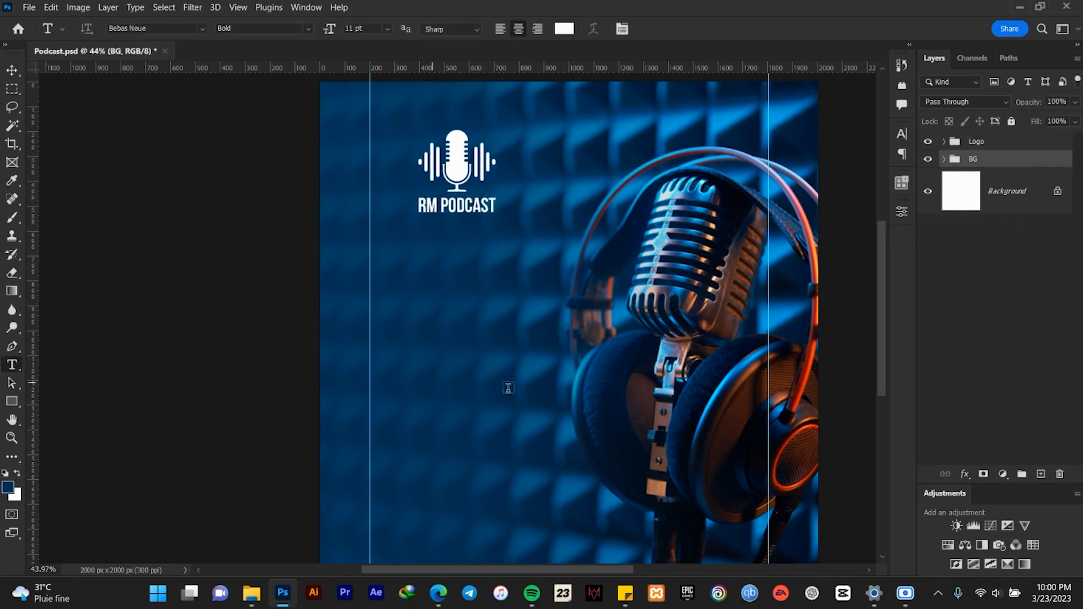
left_click(411, 290)
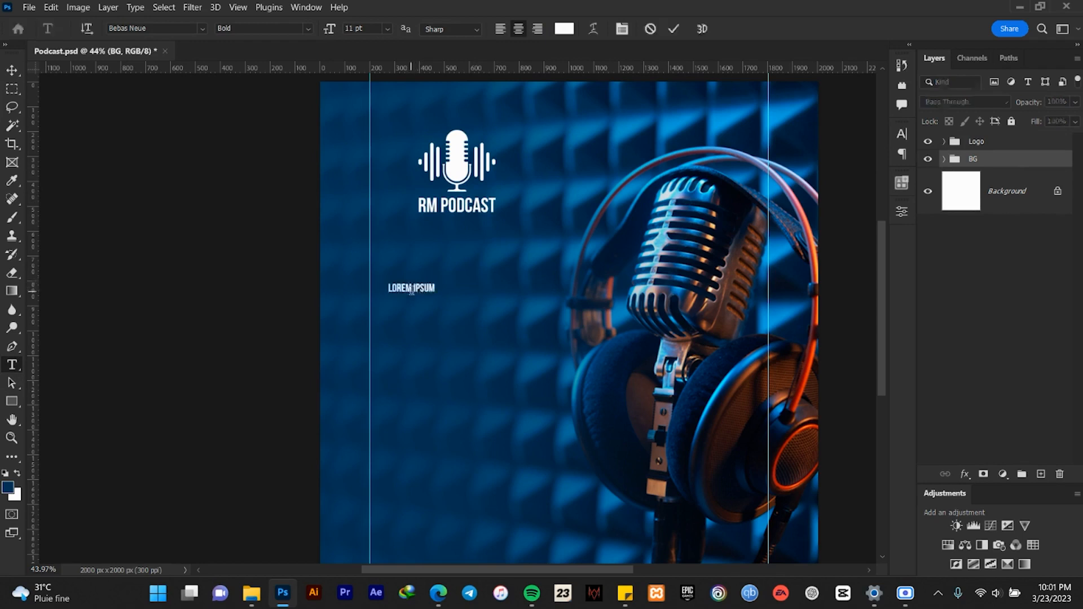
type("MEDI")
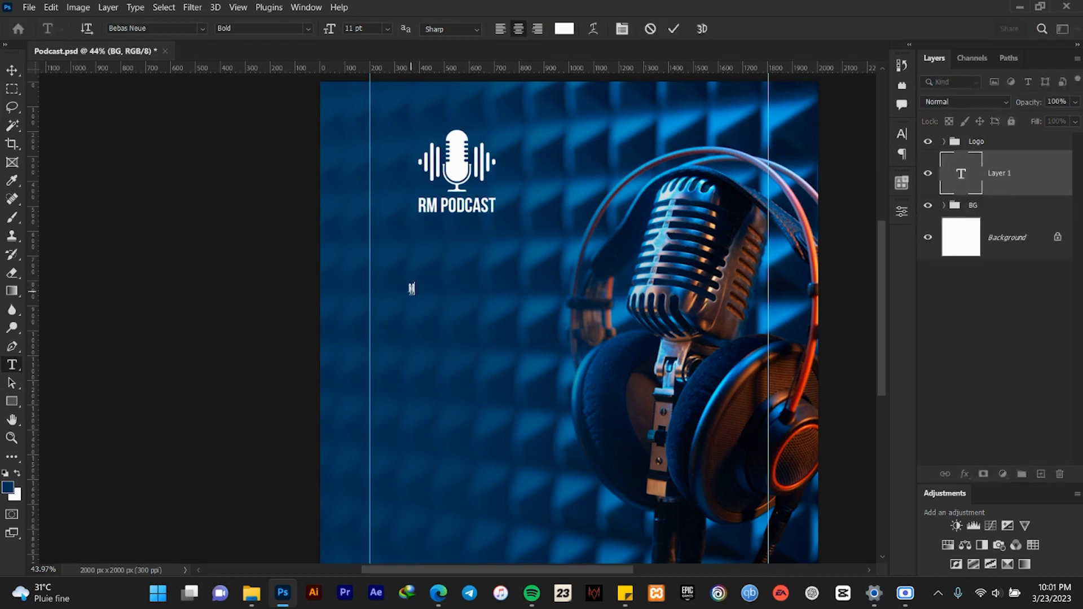
type("A")
left_click(675, 29)
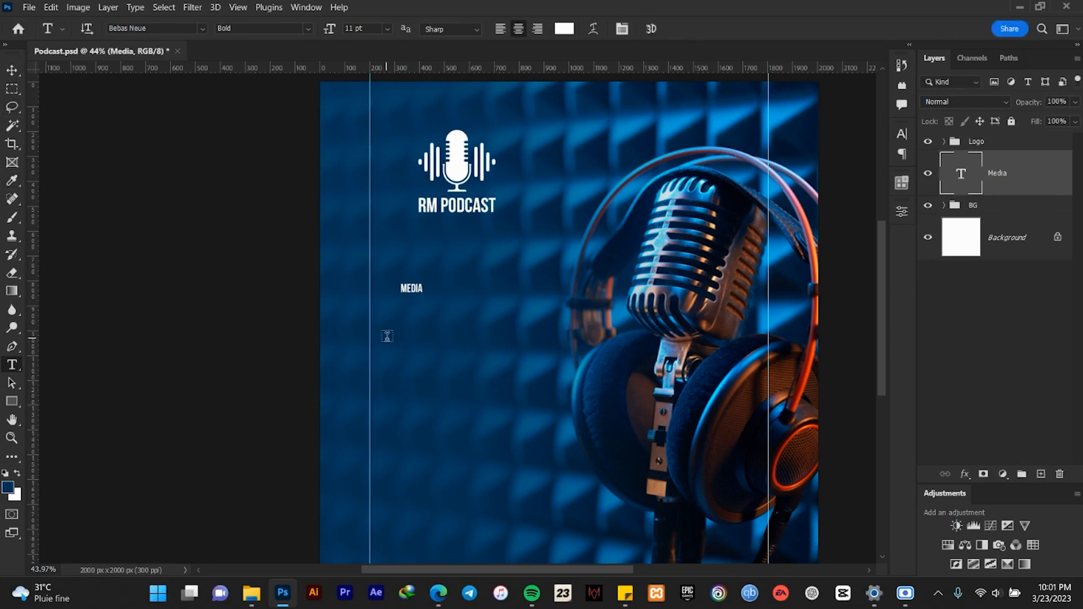
- Enlarge the Media text proportionally to about 500 px wide, centered below the logo
key("v")
key("ctrl+t")
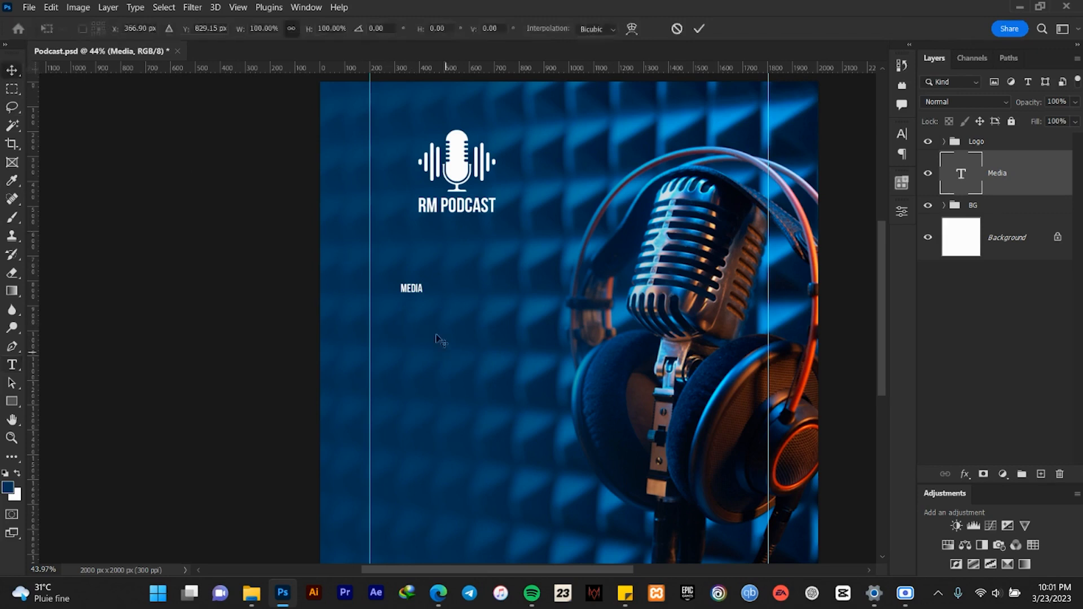
left_click_drag(424, 282, 513, 250)
left_click(699, 28)
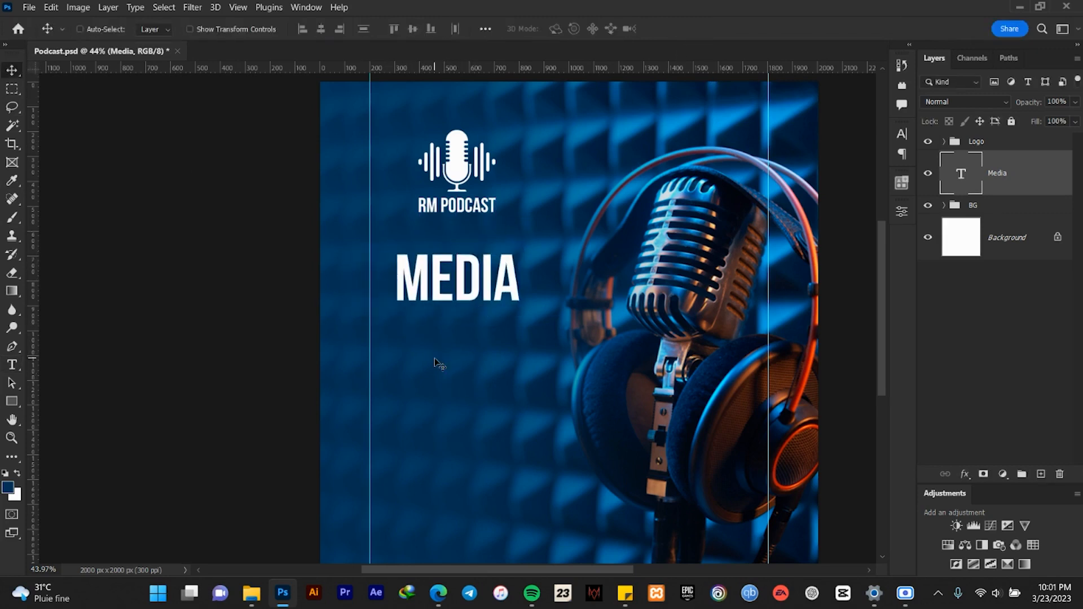
- Add a separate text layer reading Tour in white Bebas Neue Bold at 11 pt below the Media text
key("t")
left_click(435, 335)
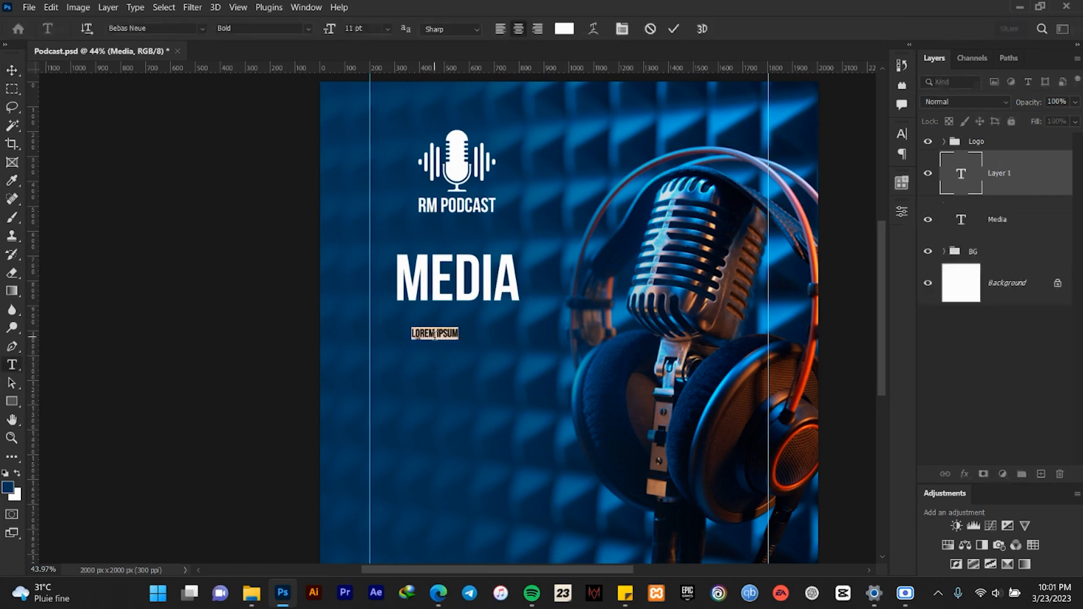
key("BackSpace")
type("TOUR")
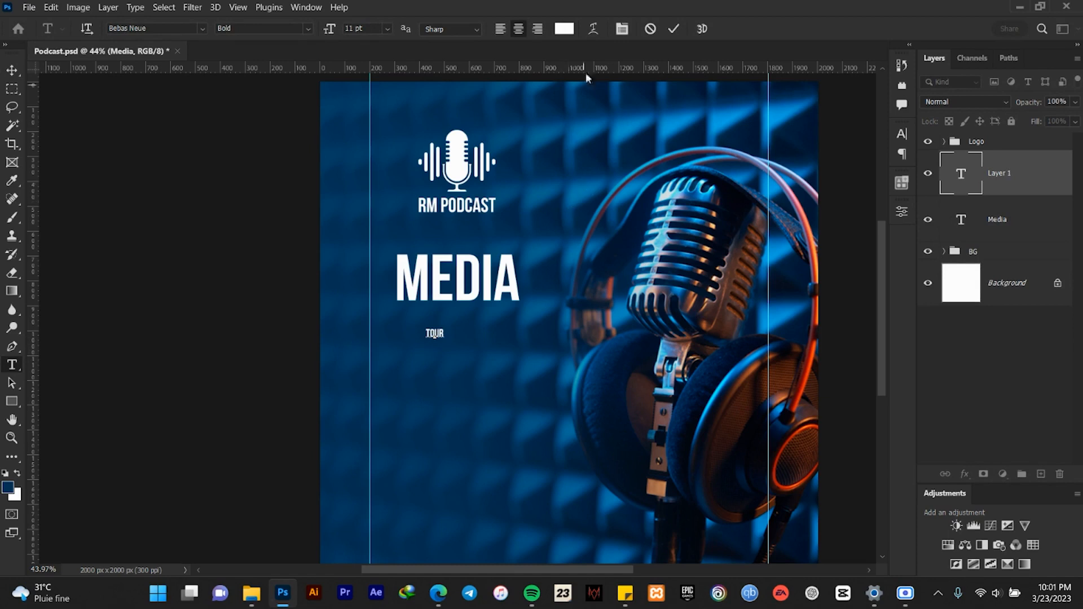
left_click(673, 29)
- Scale the Tour text proportionally to about 421% and place it directly beneath the Media text
left_click(12, 70)
key("ctrl+t")
left_click_drag(447, 322, 473, 306)
left_click_drag(438, 342, 458, 346)
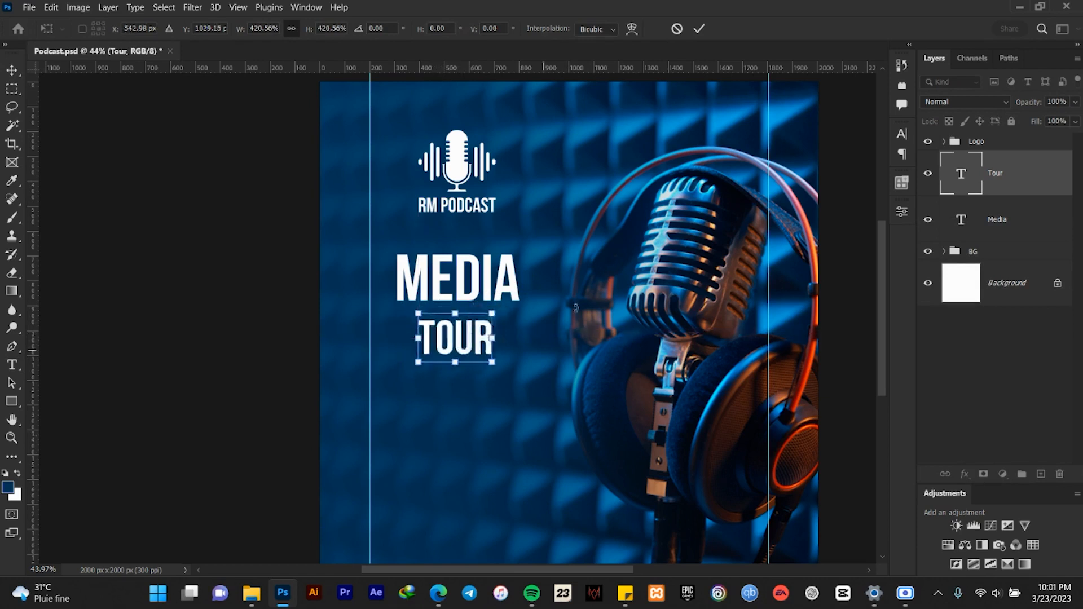
left_click(699, 28)
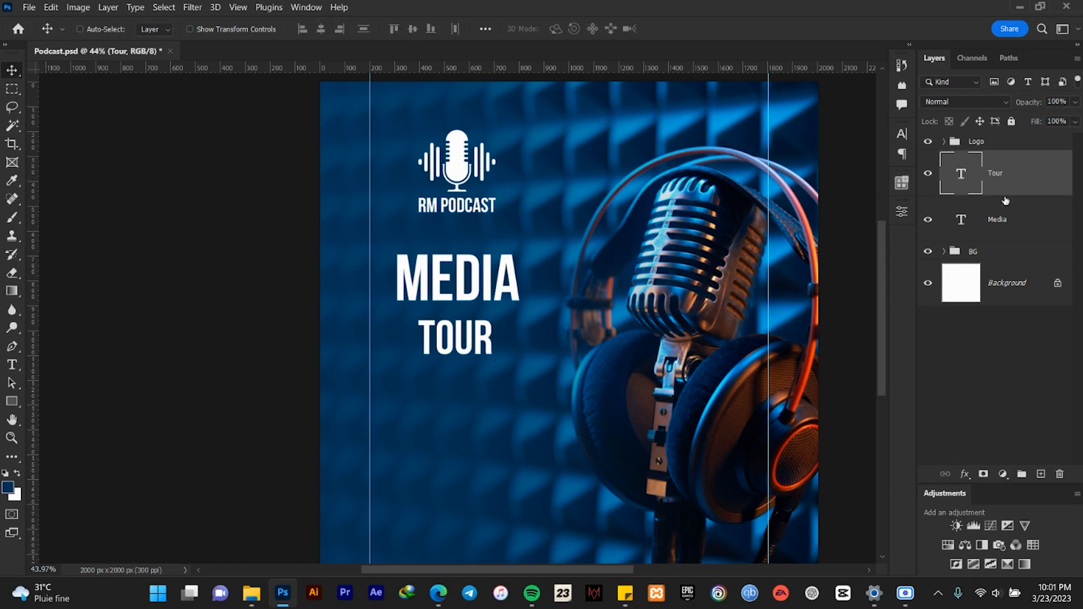
- Move the Tour text down about 300 px and enlarge the Media text about its center to about 89.9 pt
left_click_drag(445, 313, 449, 388)
left_click(499, 290, "ctrl")
scroll(499, 290, "up", 1)
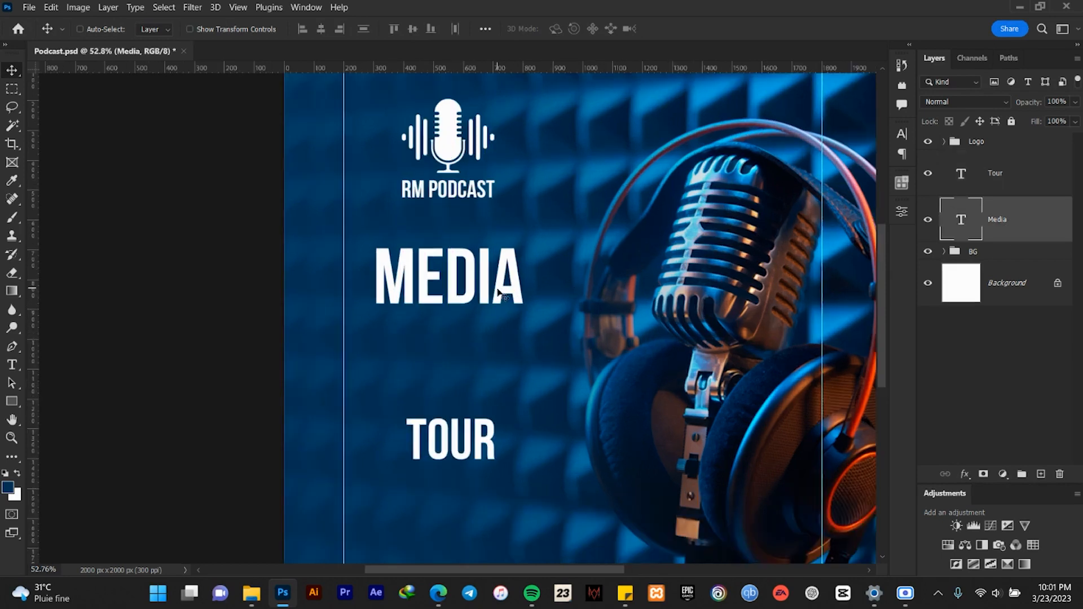
key("ctrl+t")
left_click_drag(527, 235, 553, 219)
left_click(698, 29)
- Change the Media text font to Anton Regular
left_click(902, 133)
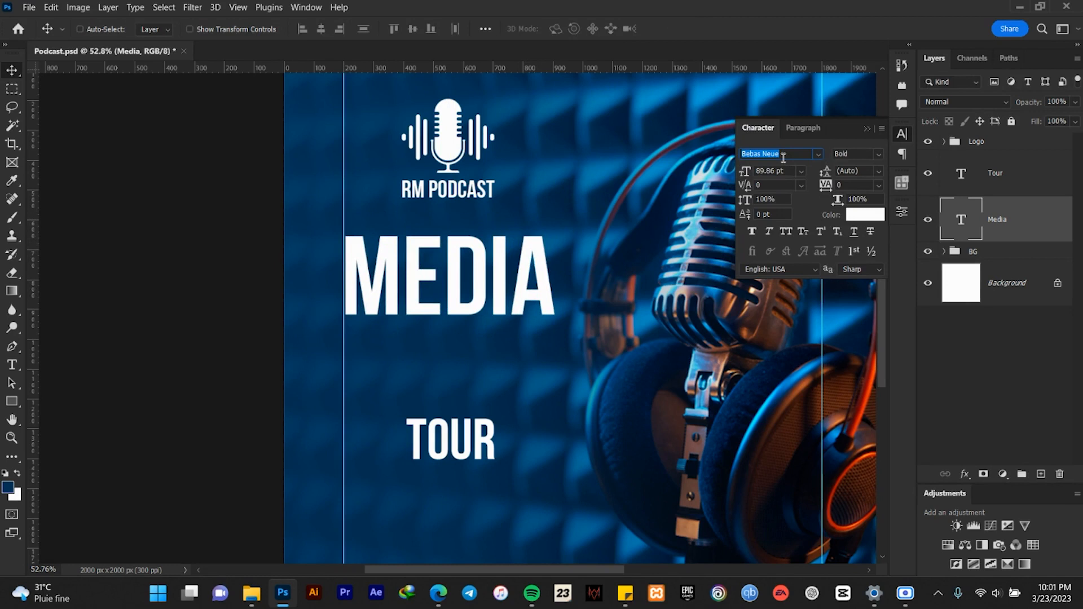
type("antom")
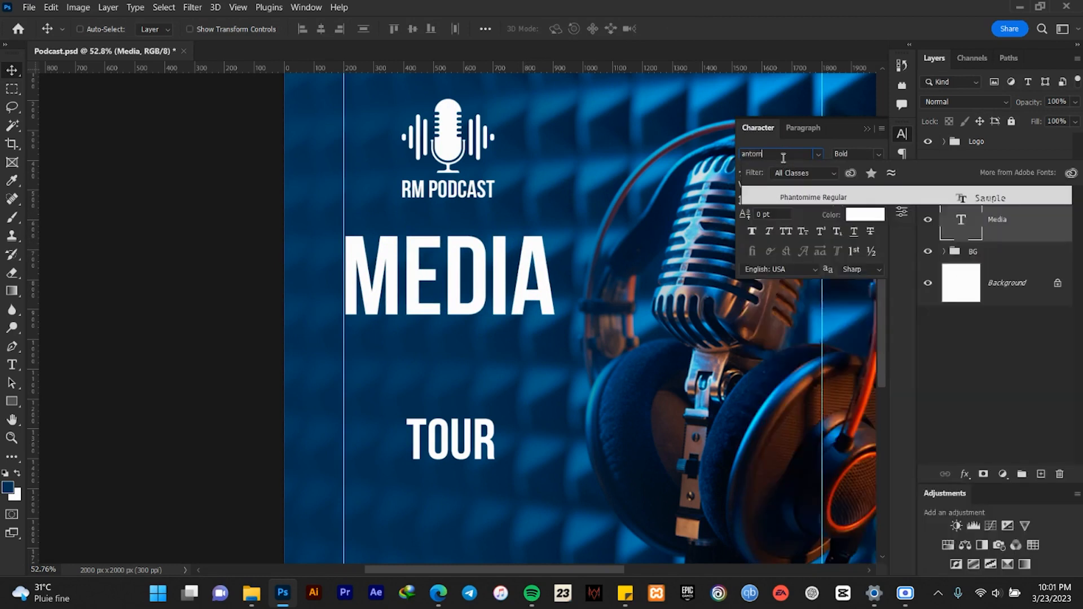
key("BackSpace")
type("n")
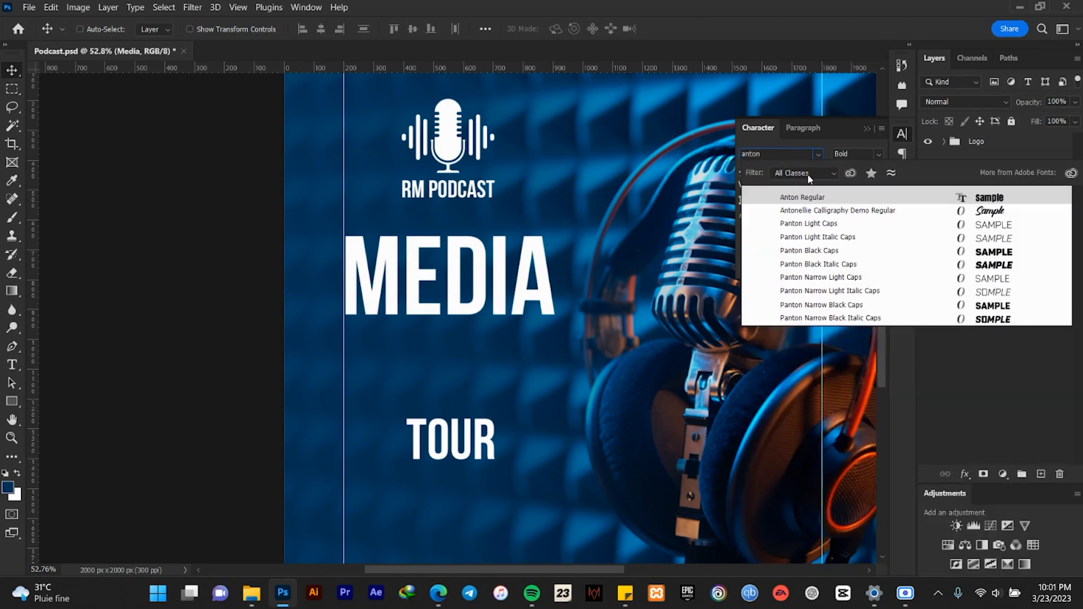
left_click(804, 197)
- Set the Media text's tracking to -45
scroll(503, 262, "down", 3)
scroll(503, 263, "up", 3)
left_click(878, 185)
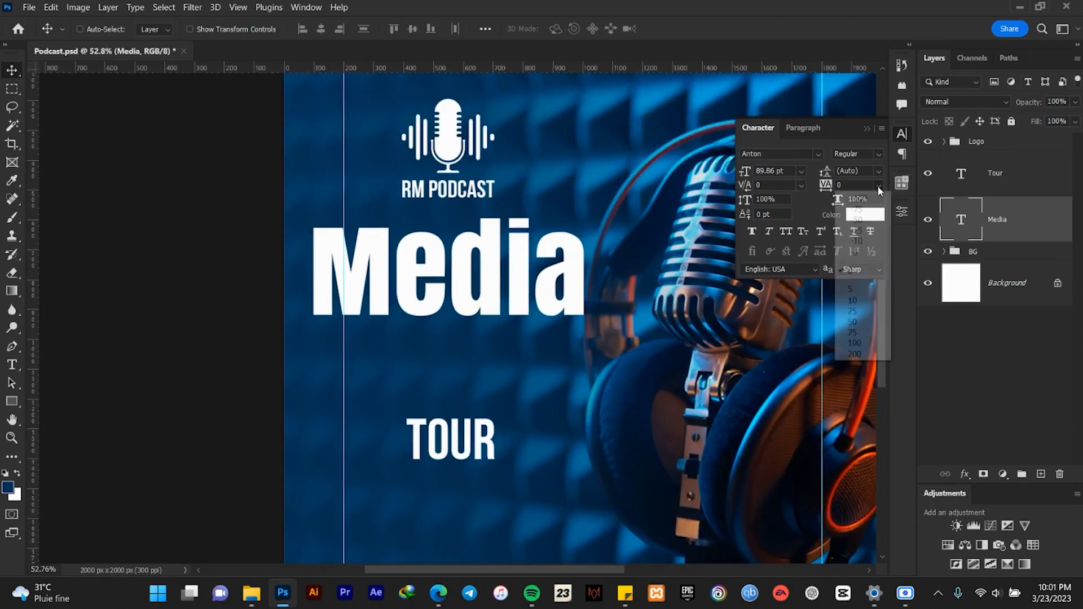
left_click(863, 220)
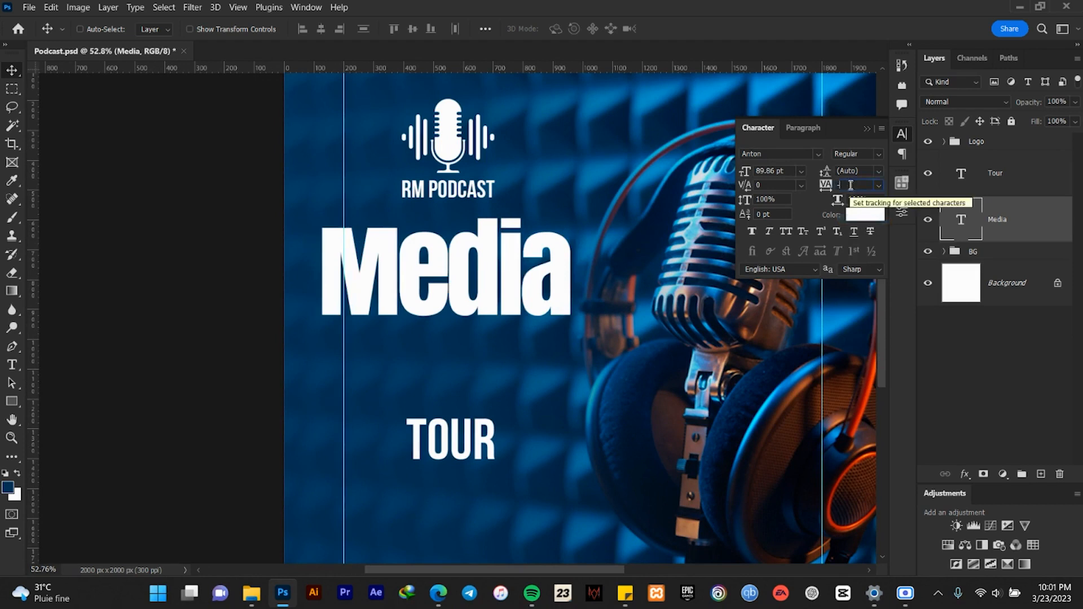
type("45")
key("Return")
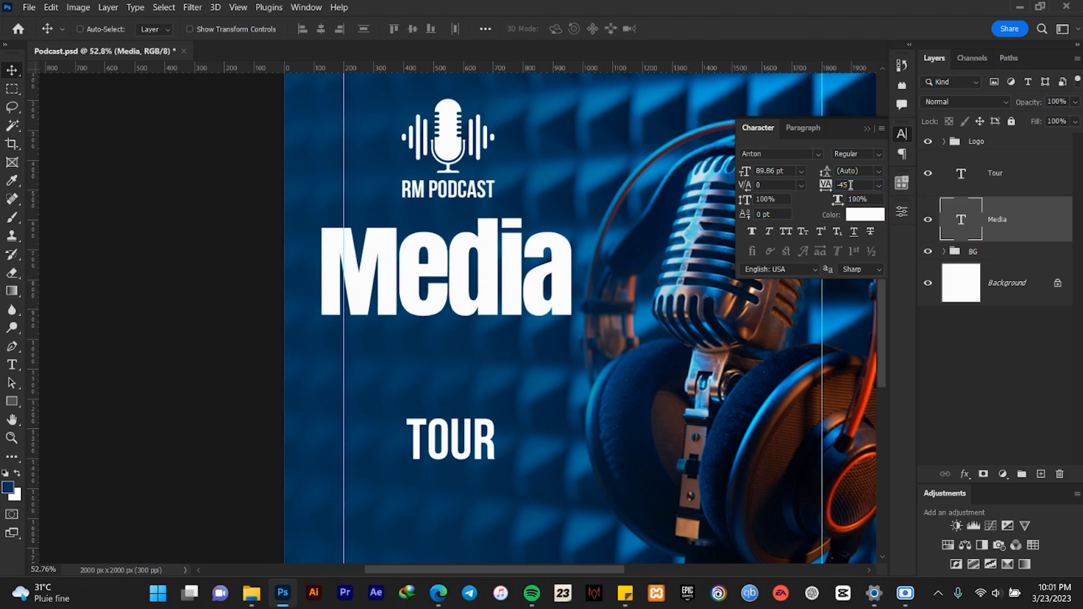
- Scale the Media text proportionally to 81%, about 72.8 pt, and position its left edge on the left margin guide
scroll(552, 228, "down", 2)
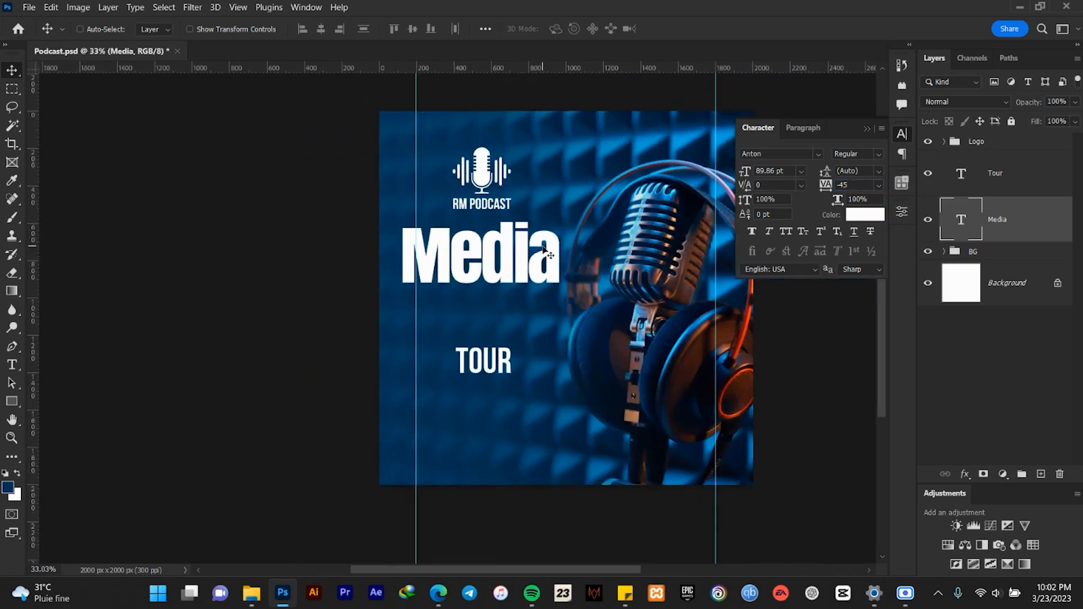
scroll(491, 256, "up", 2)
left_click_drag(473, 259, 492, 270)
key("ctrl+t")
left_click_drag(601, 332, 562, 310)
scroll(553, 299, "down", 4)
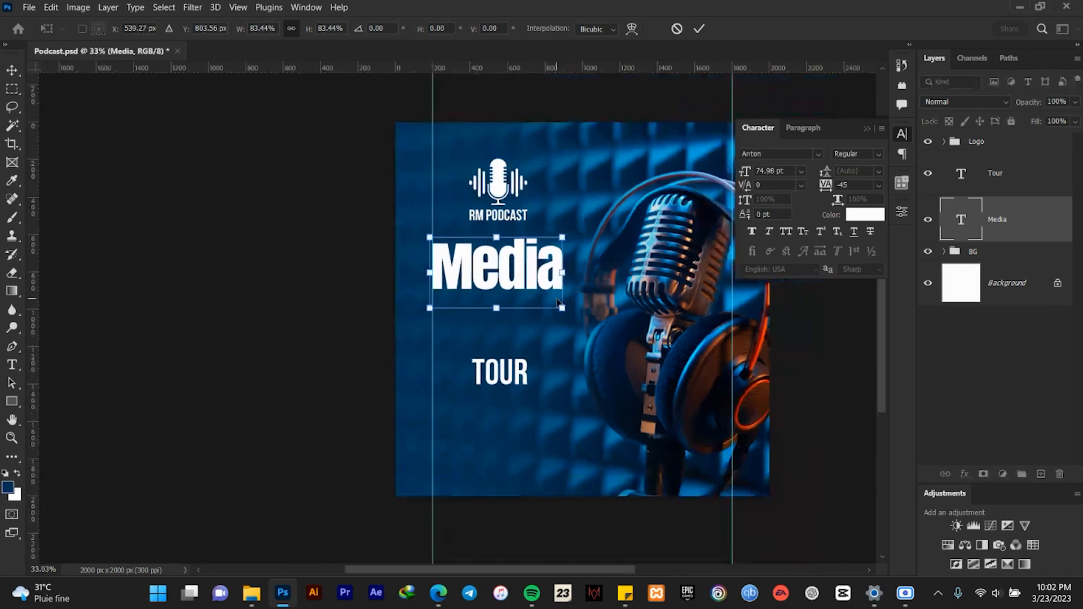
scroll(553, 299, "up", 4)
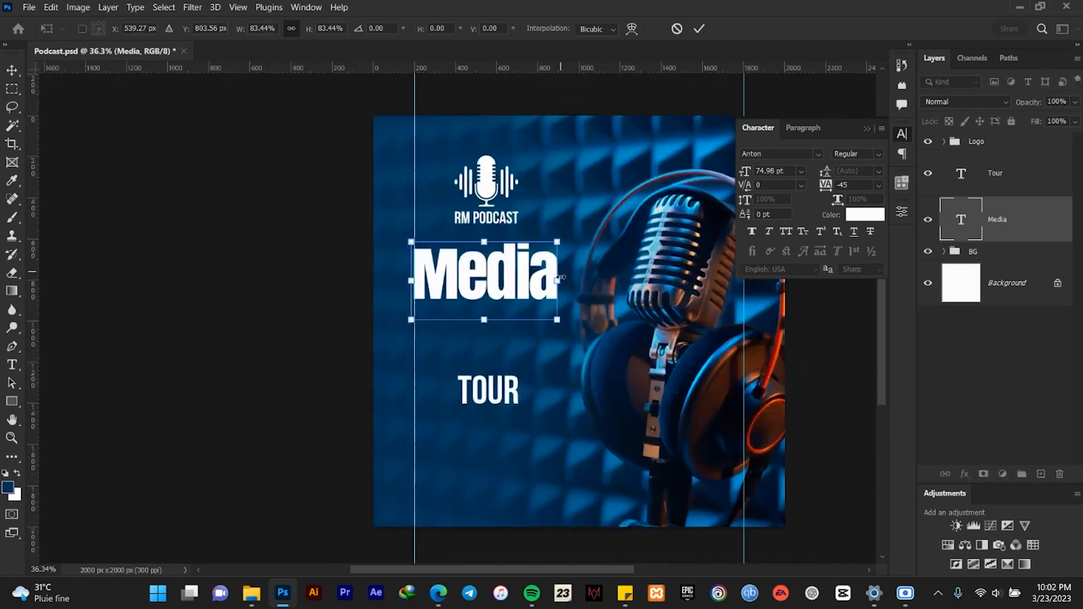
left_click_drag(554, 336, 550, 331)
left_click(699, 29)
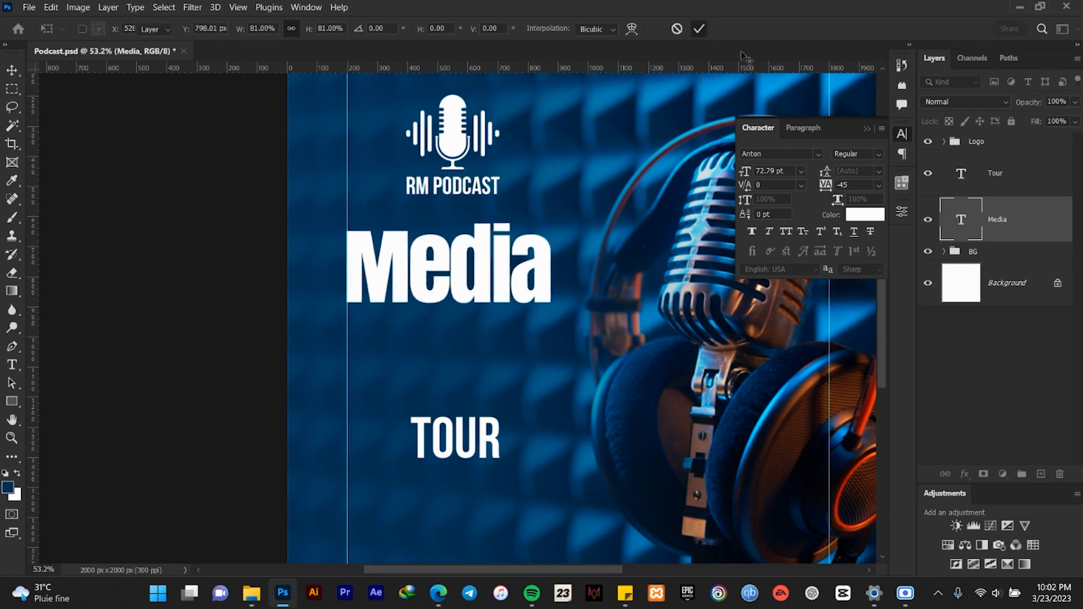
- Align the horizontal centers of the Logo group and the Media text
left_click(987, 143)
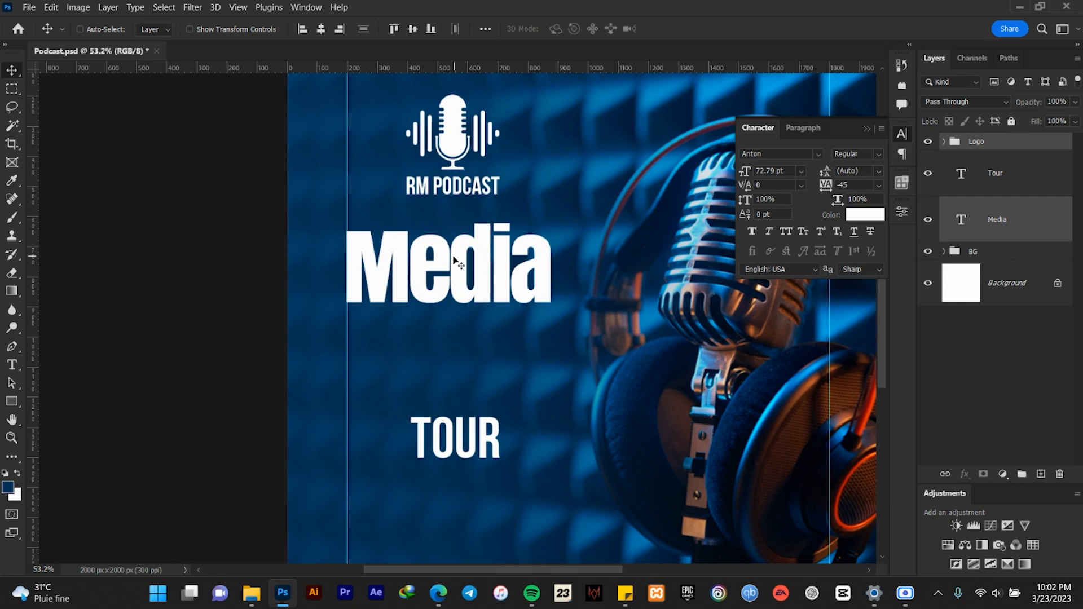
left_click(320, 31)
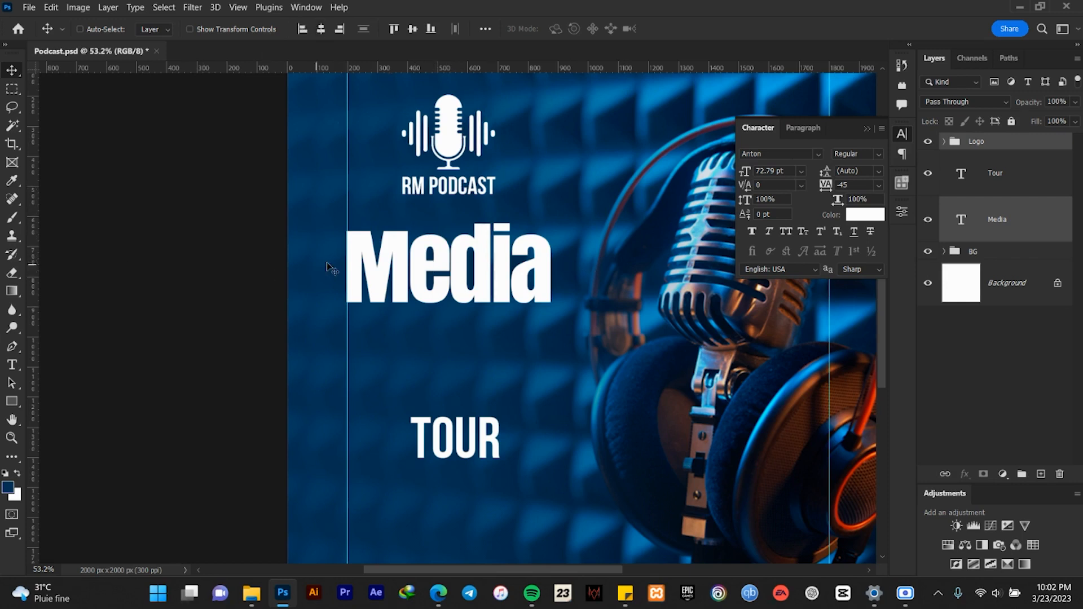
scroll(438, 241, "down", 2)
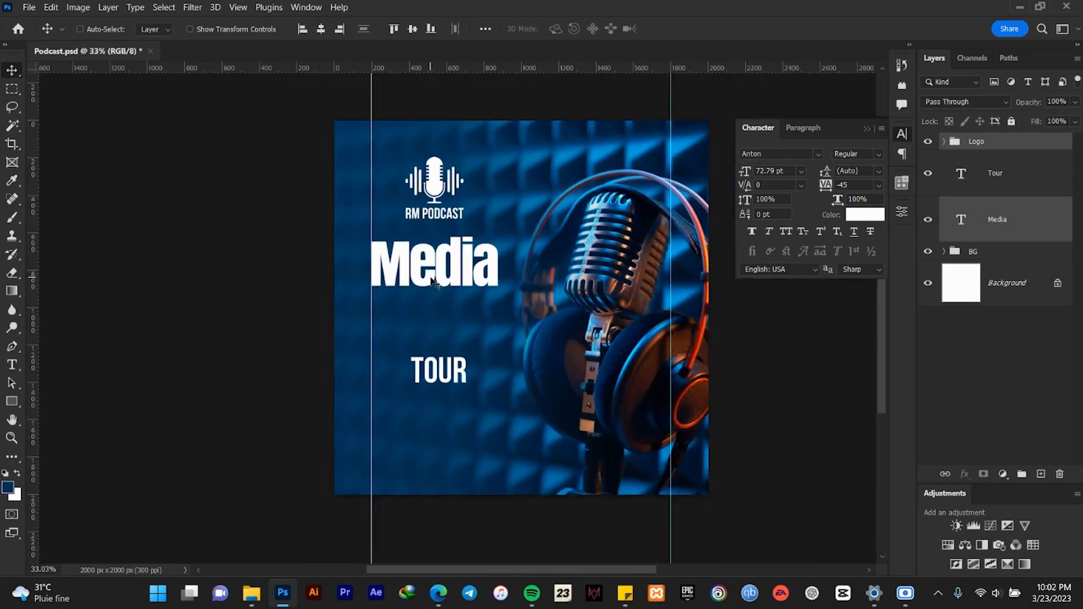
scroll(460, 270, "up", 2)
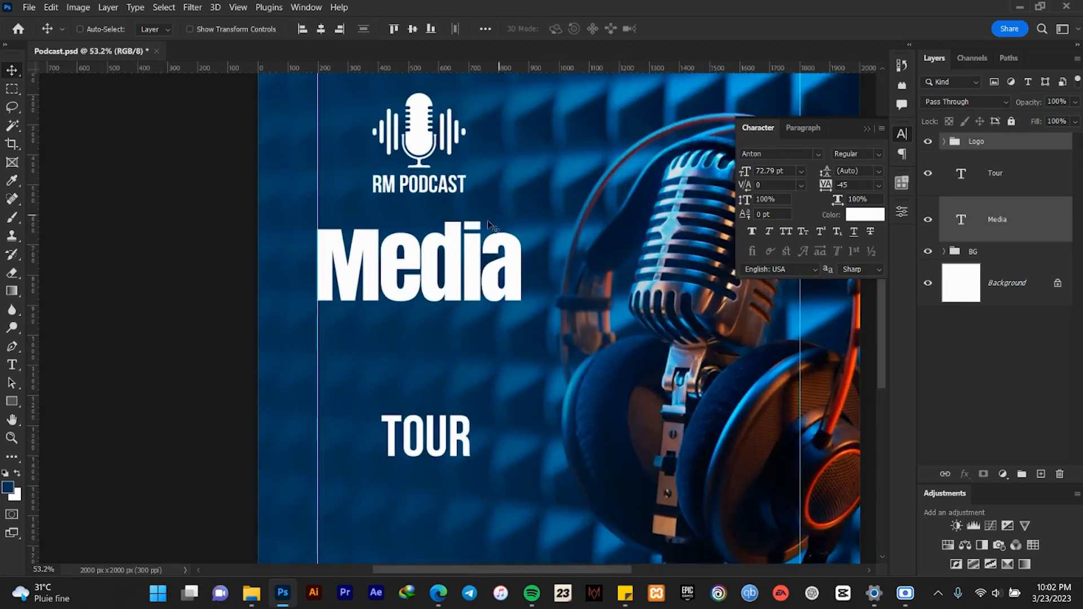
scroll(447, 280, "up", 1)
left_click_drag(479, 298, 478, 273)
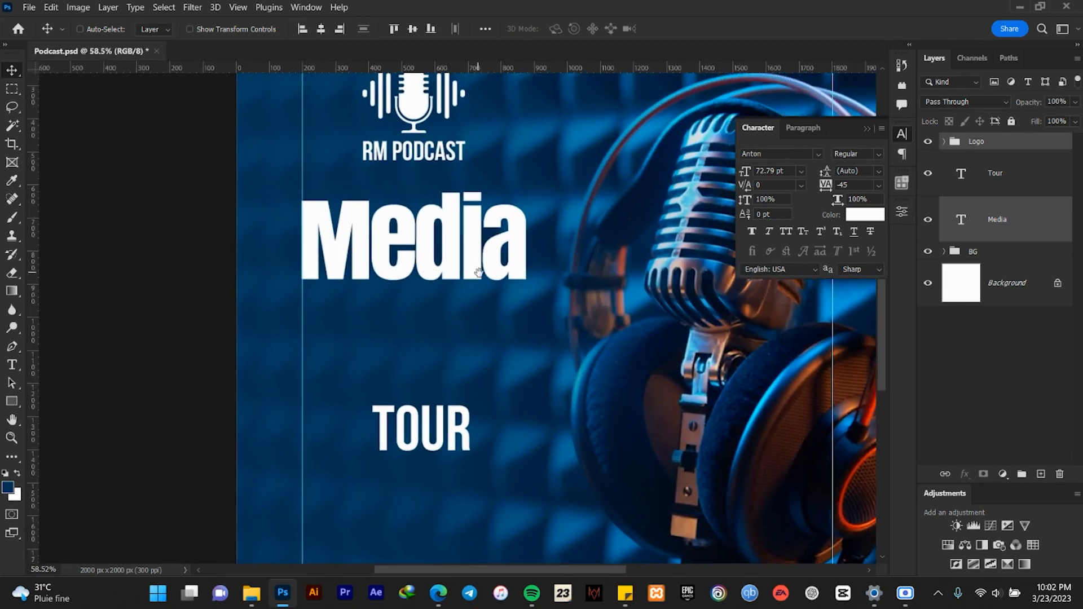
- Move the Tour text up closer to the Media text and change its font to Austin Capittal Demo
left_click(1018, 172)
left_click_drag(411, 439, 401, 361)
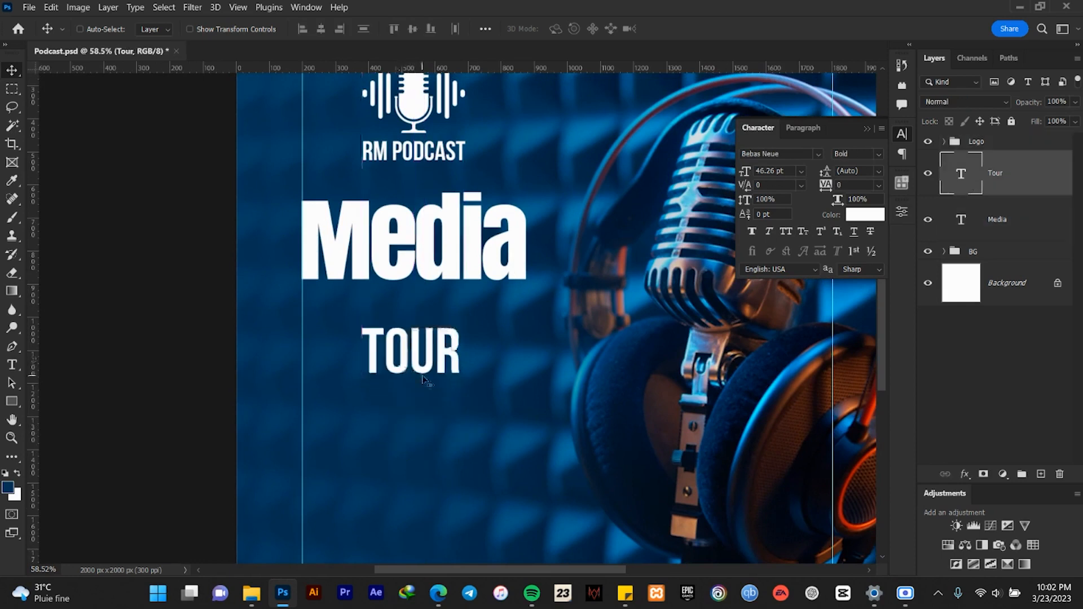
left_click(817, 153)
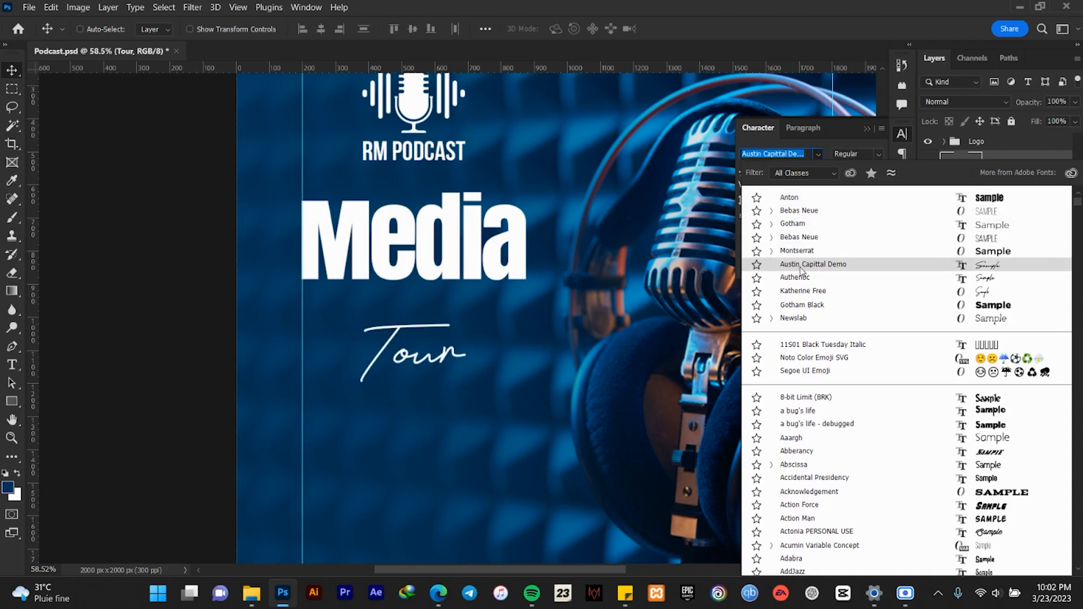
left_click(797, 267)
scroll(424, 347, "down", 5)
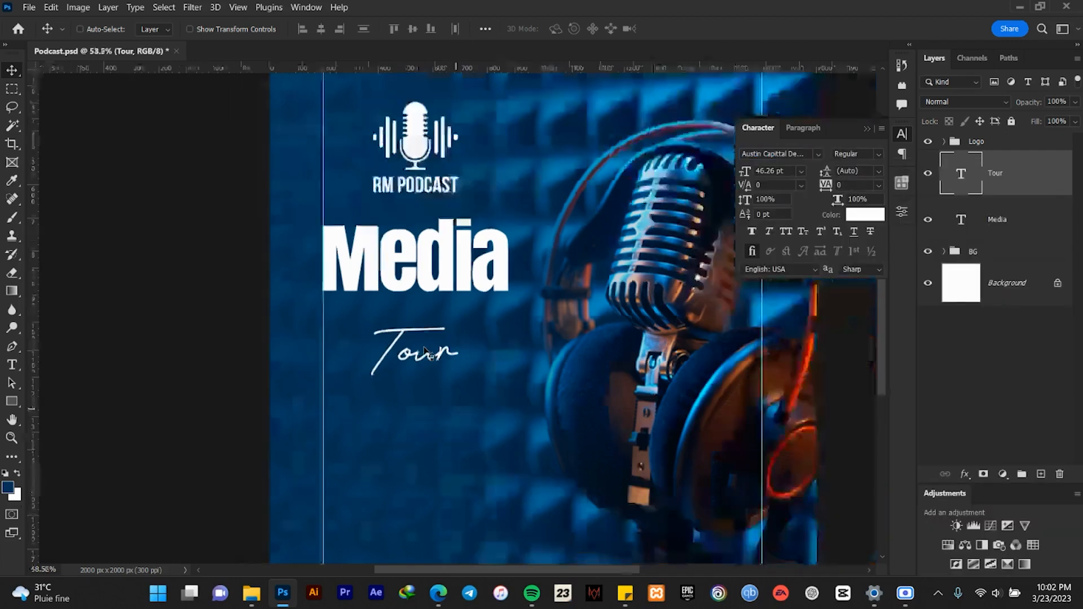
- Scale the Tour text proportionally to about 164%, 75.9 pt, and move it up to overlap the lower part of the Media text
scroll(424, 347, "up", 5)
scroll(424, 351, "up", 2)
key("ctrl+t")
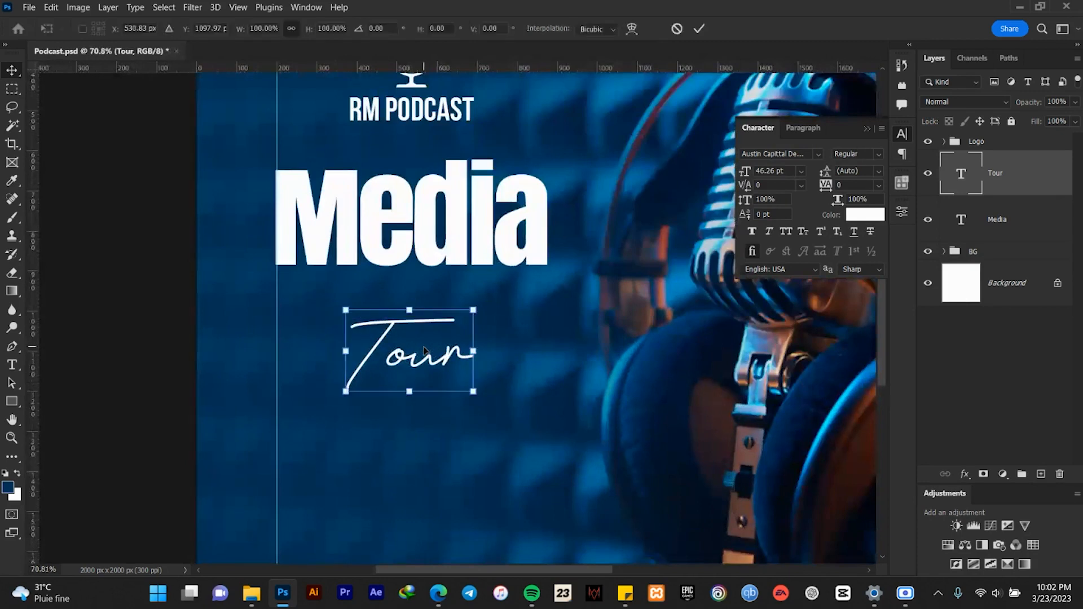
left_click_drag(480, 305, 518, 289)
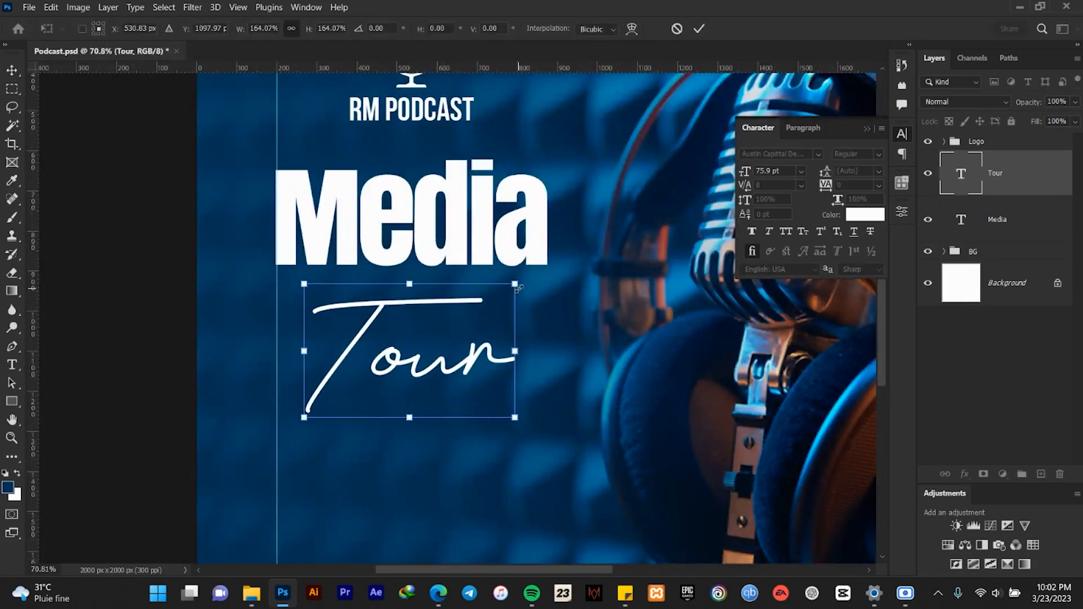
left_click(699, 29)
left_click_drag(410, 308, 416, 236)
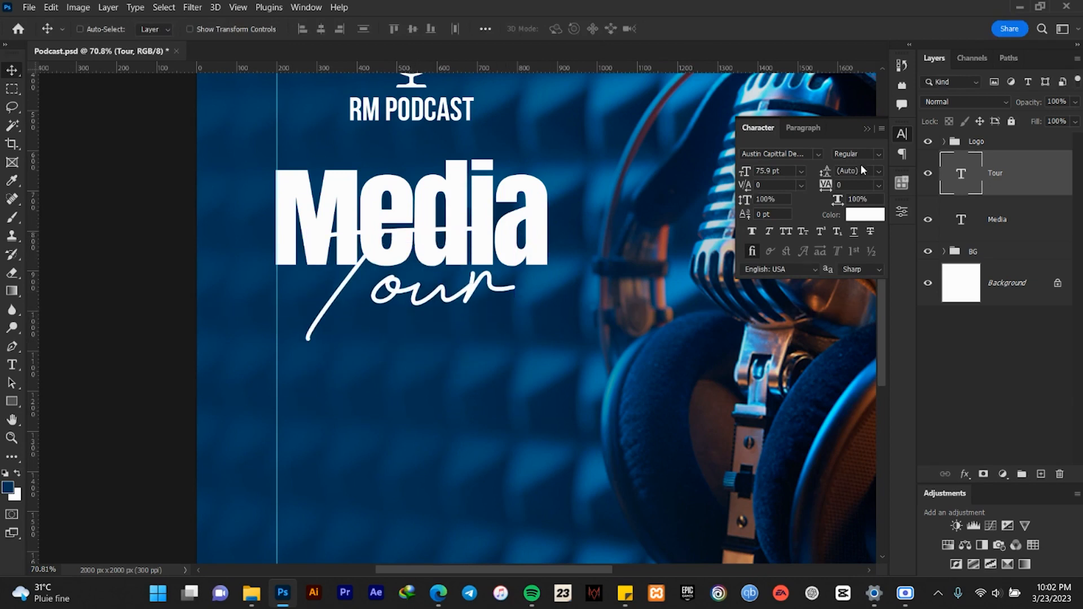
left_click(862, 218)
left_click(541, 303)
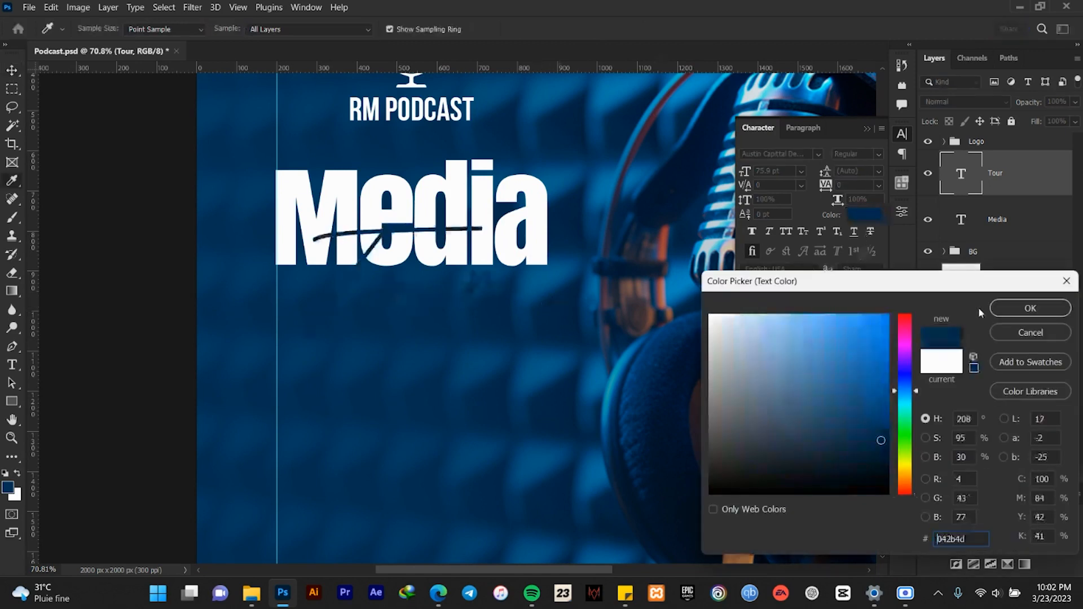
left_click(1027, 331)
- Change the Tour text's color to golden yellow ffc000
scroll(579, 299, "down", 5)
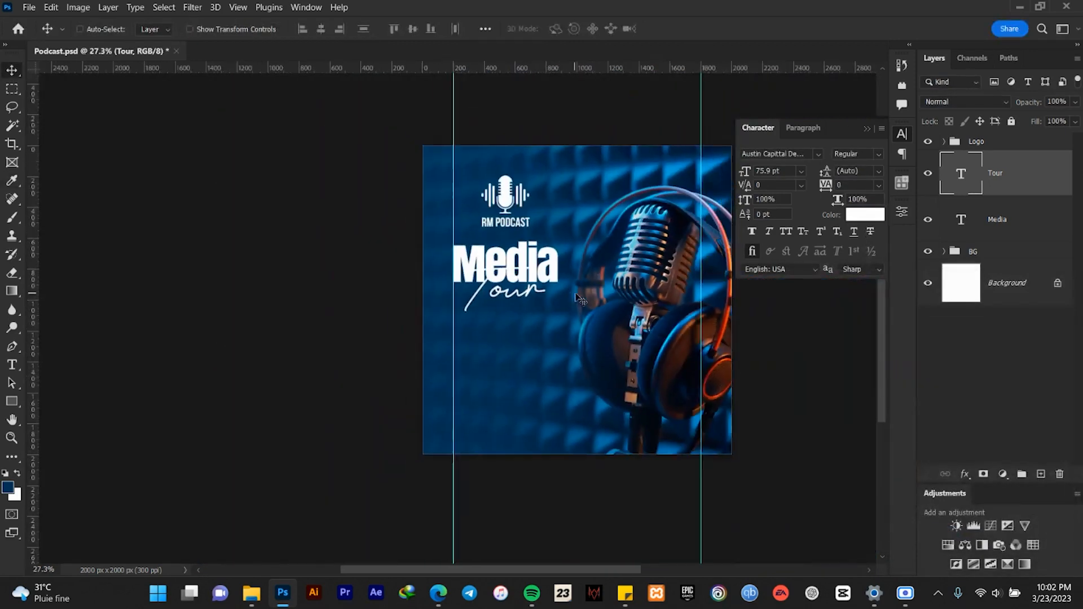
scroll(642, 285, "up", 2)
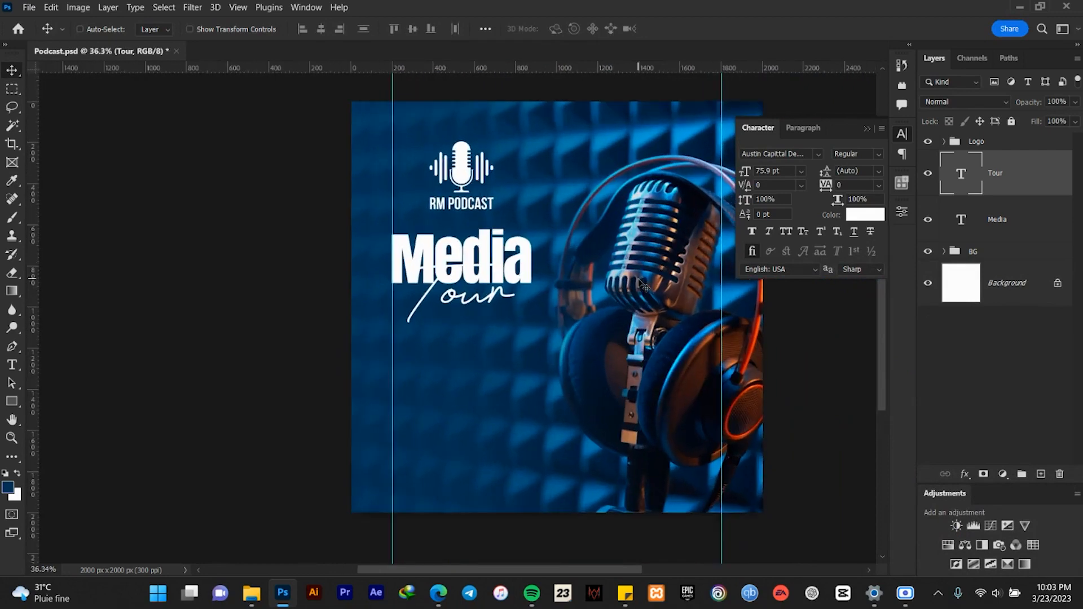
scroll(671, 290, "right", 2)
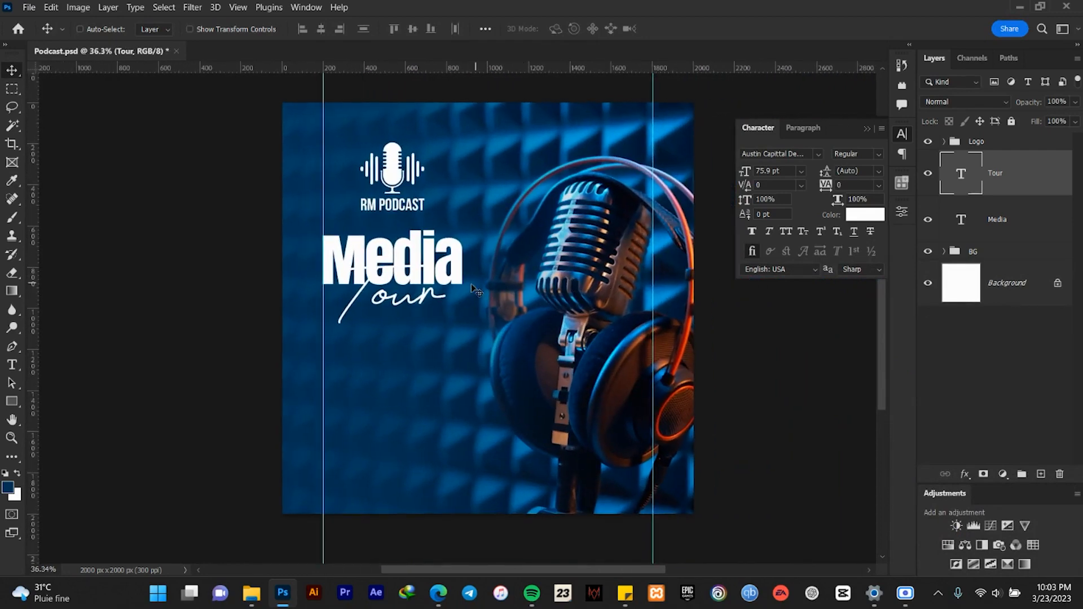
scroll(471, 283, "up", 3)
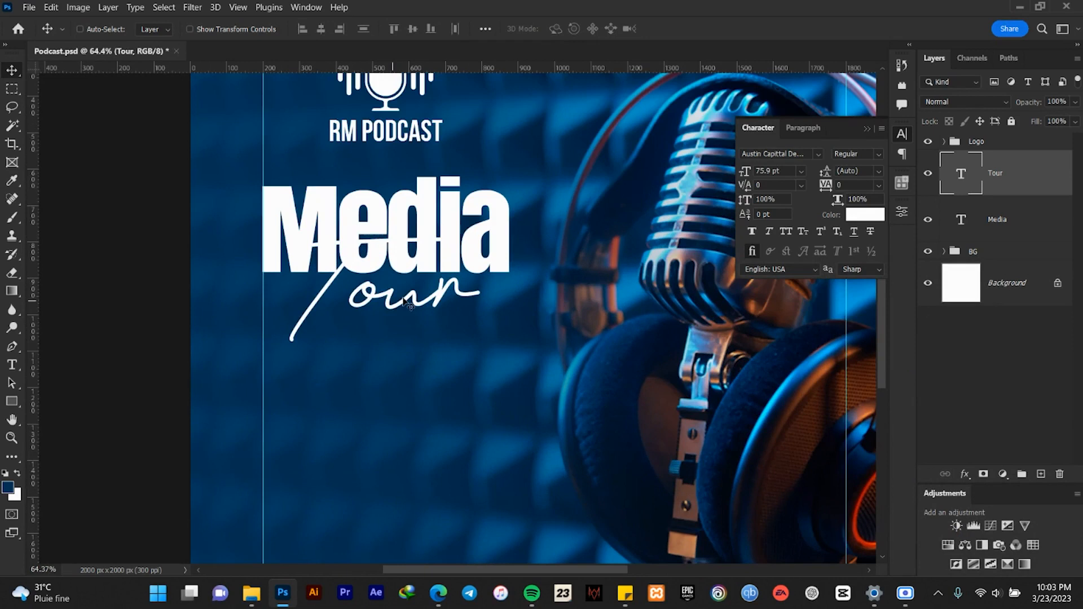
left_click(861, 216)
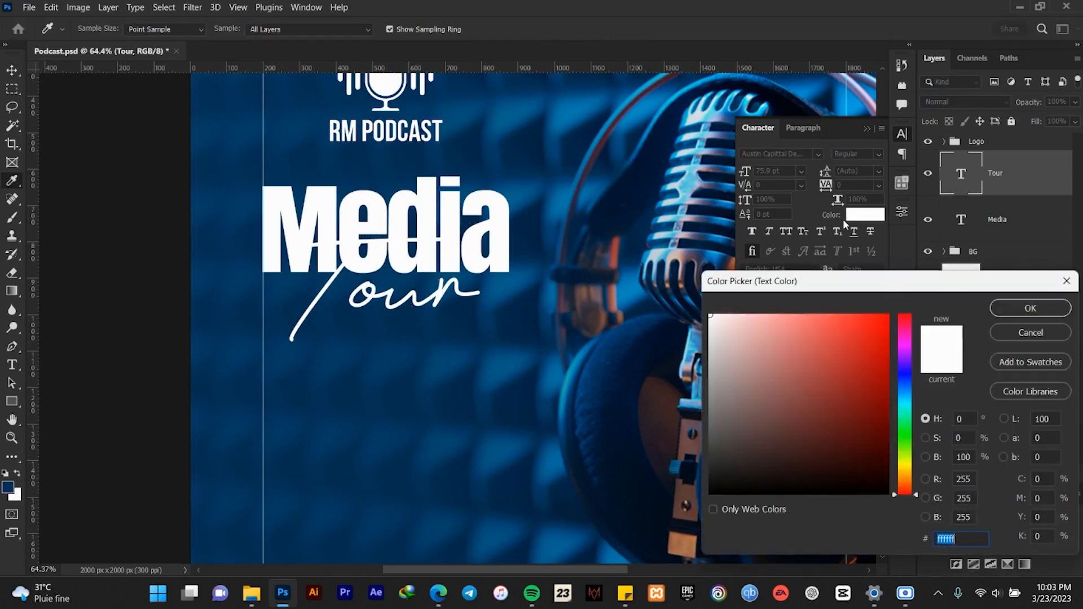
left_click_drag(910, 463, 900, 471)
left_click_drag(886, 398, 897, 307)
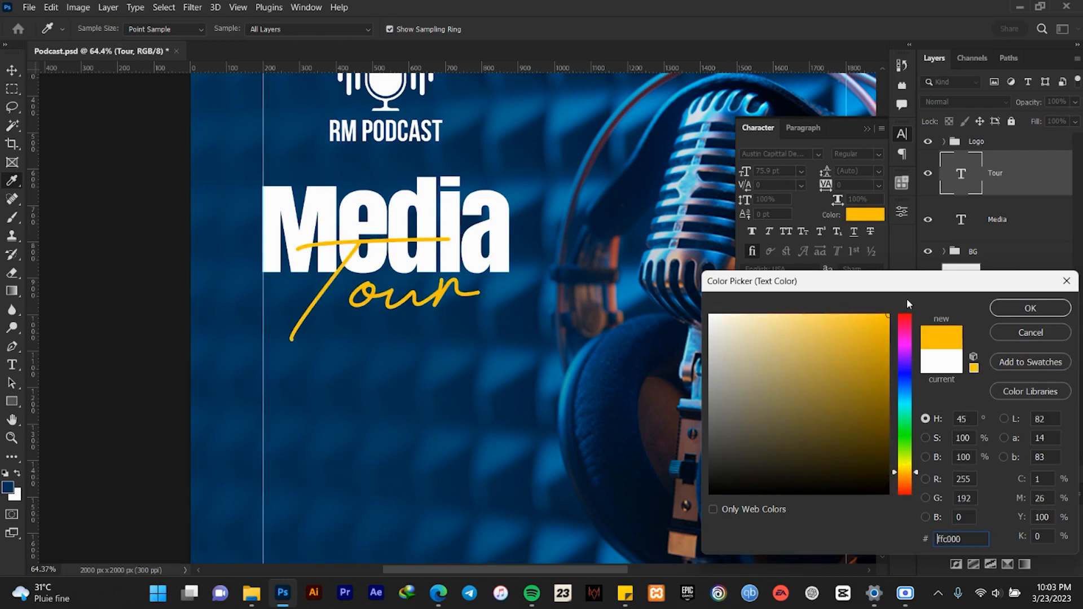
left_click(1021, 309)
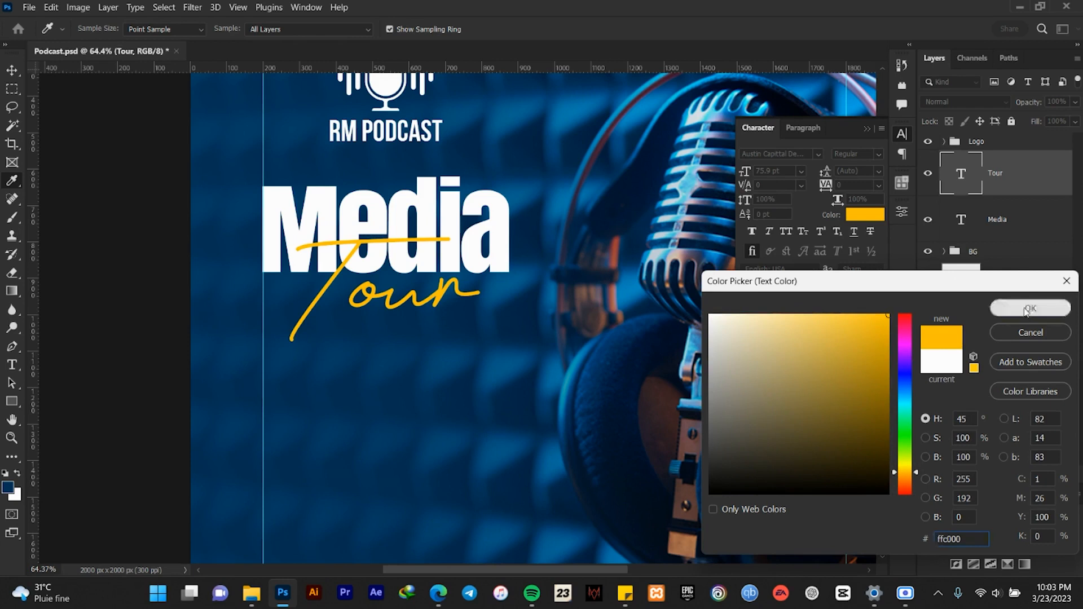
- Align the horizontal centers of the Tour and Media texts
scroll(510, 294, "down", 5)
scroll(454, 299, "up", 4)
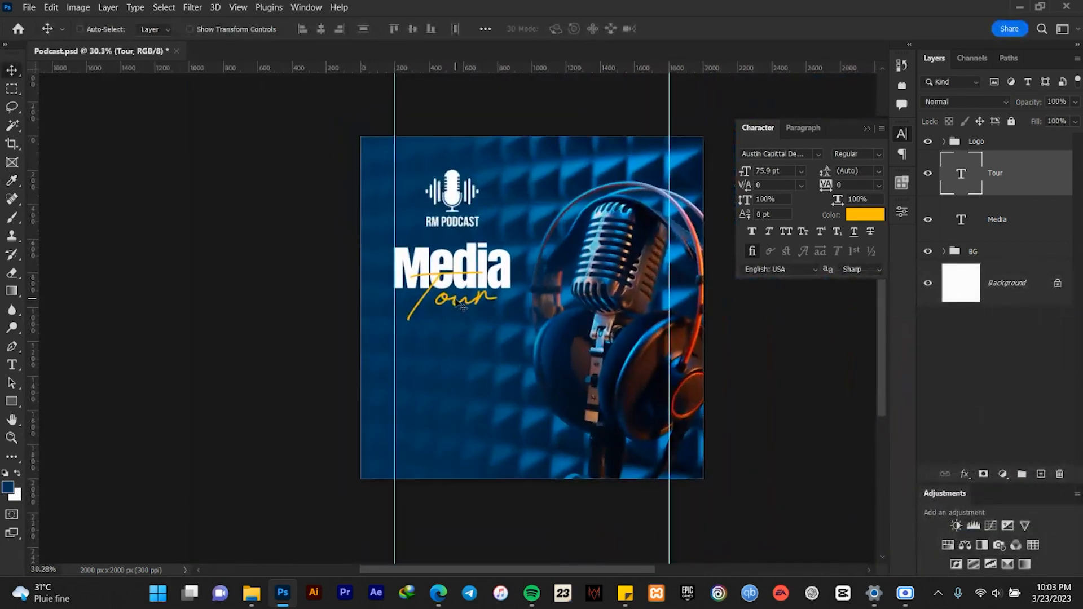
scroll(456, 302, "up", 1)
left_click_drag(455, 303, 455, 299)
left_click(1005, 222, "shift")
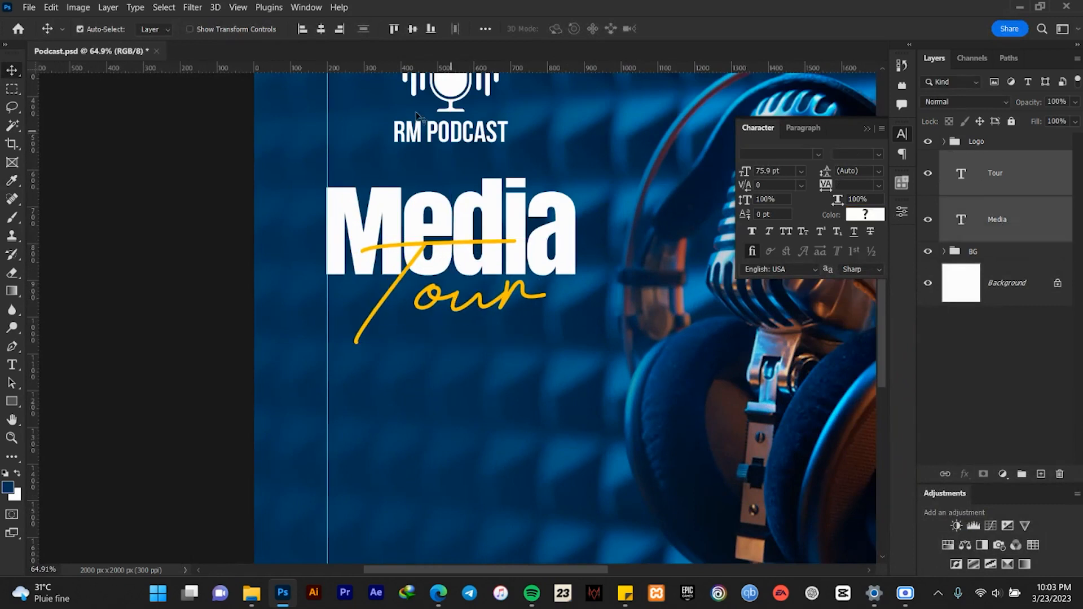
left_click(319, 30)
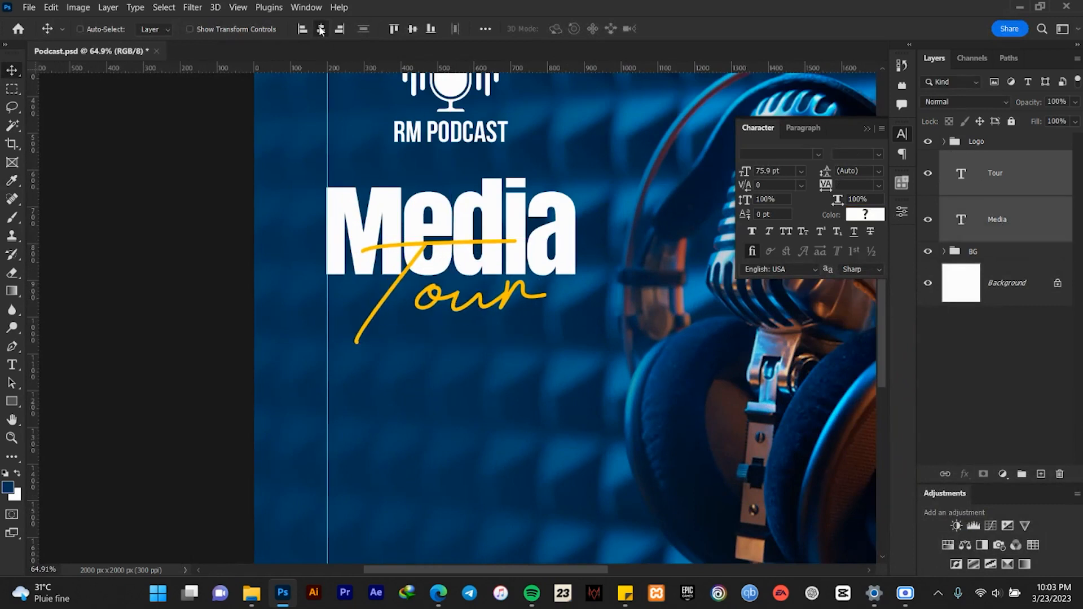
- Replace the capital T of the Tour text with a lowercase t and shift the text slightly right under Media
left_click(1029, 176)
key("t")
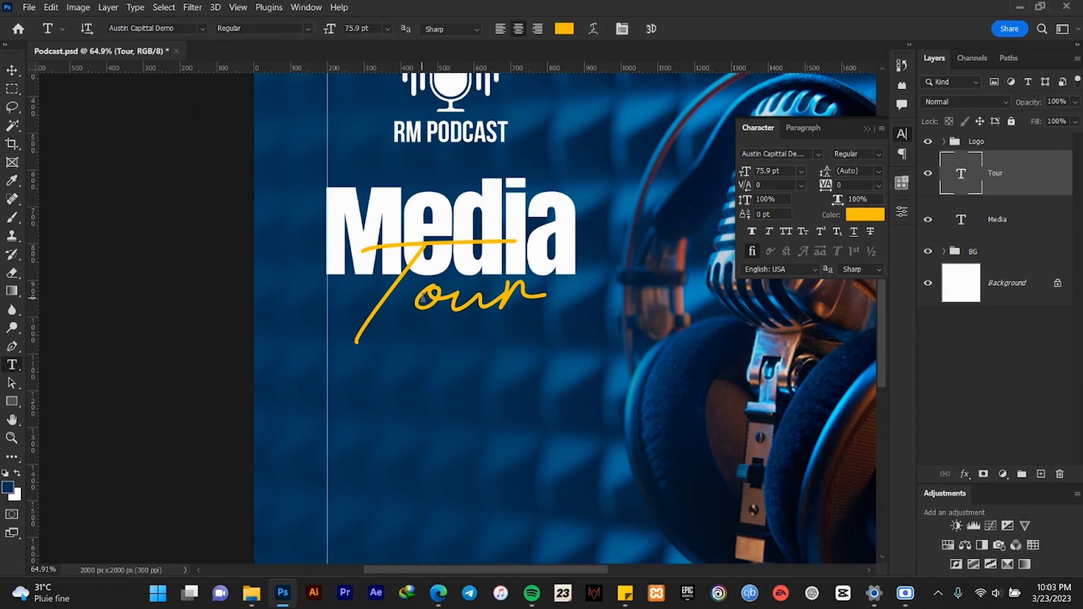
left_click_drag(415, 295, 348, 298)
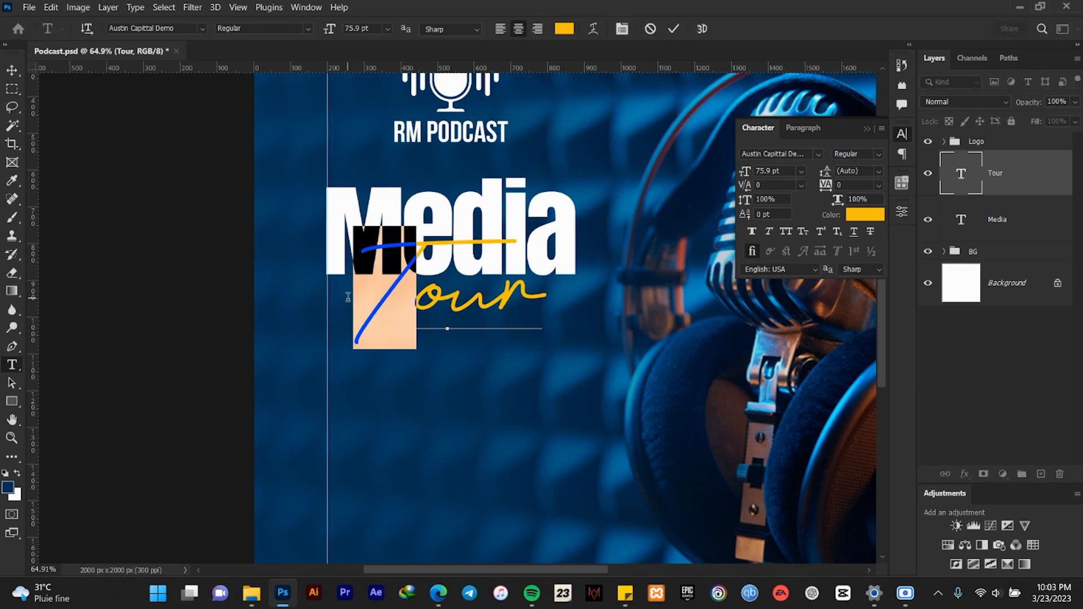
type("T")
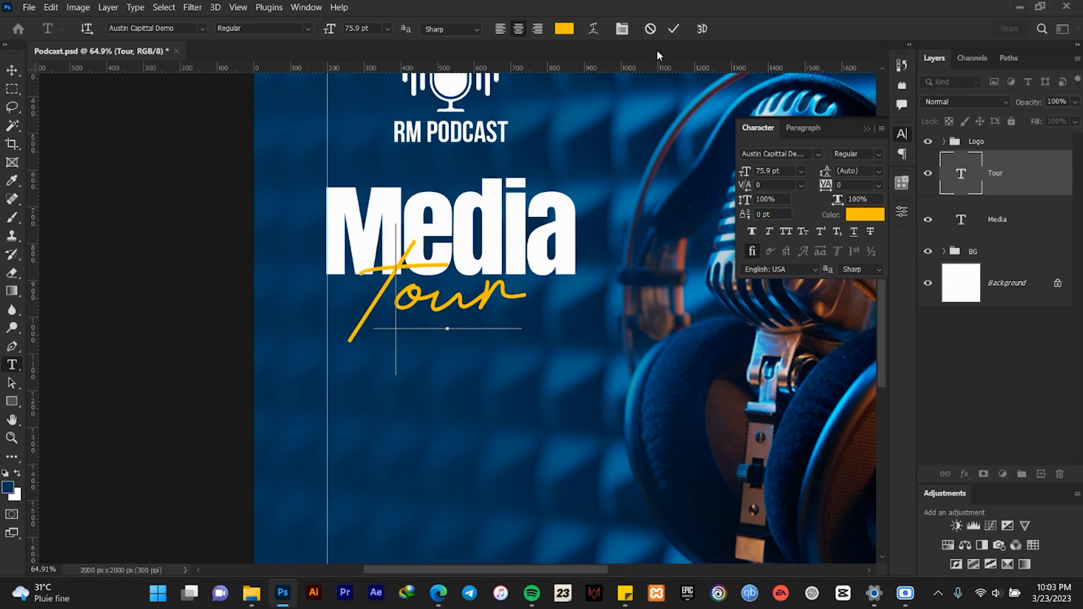
left_click(673, 29)
left_click(11, 70)
left_click_drag(451, 307, 458, 305)
- Scale the tour text proportionally to about 109%, 82.58 pt, and align its horizontal center with the Media text
scroll(458, 305, "up", 3)
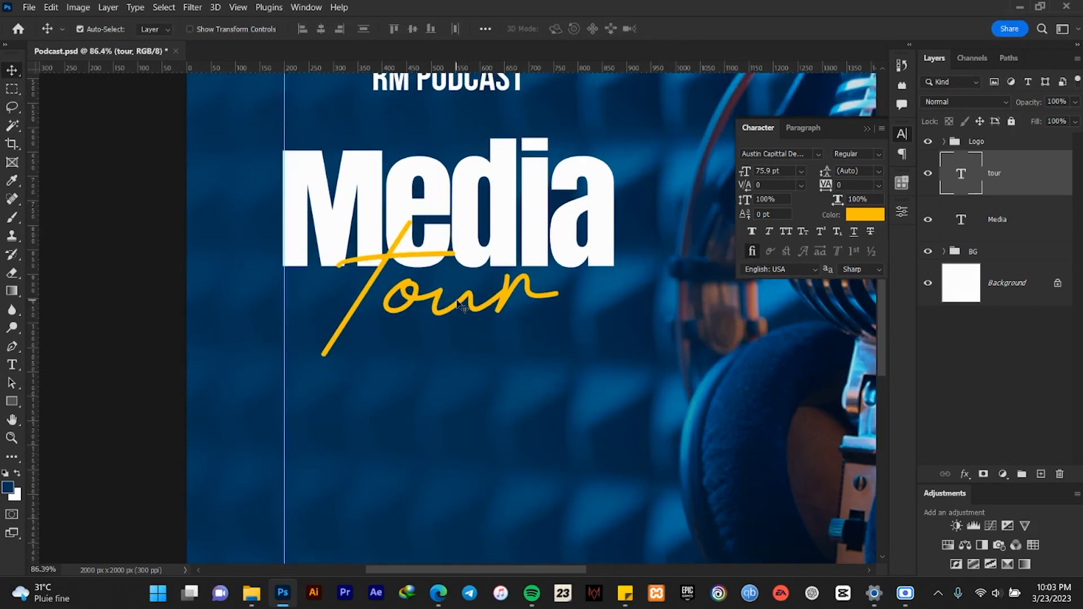
key("ctrl+t")
left_click_drag(558, 201, 571, 195)
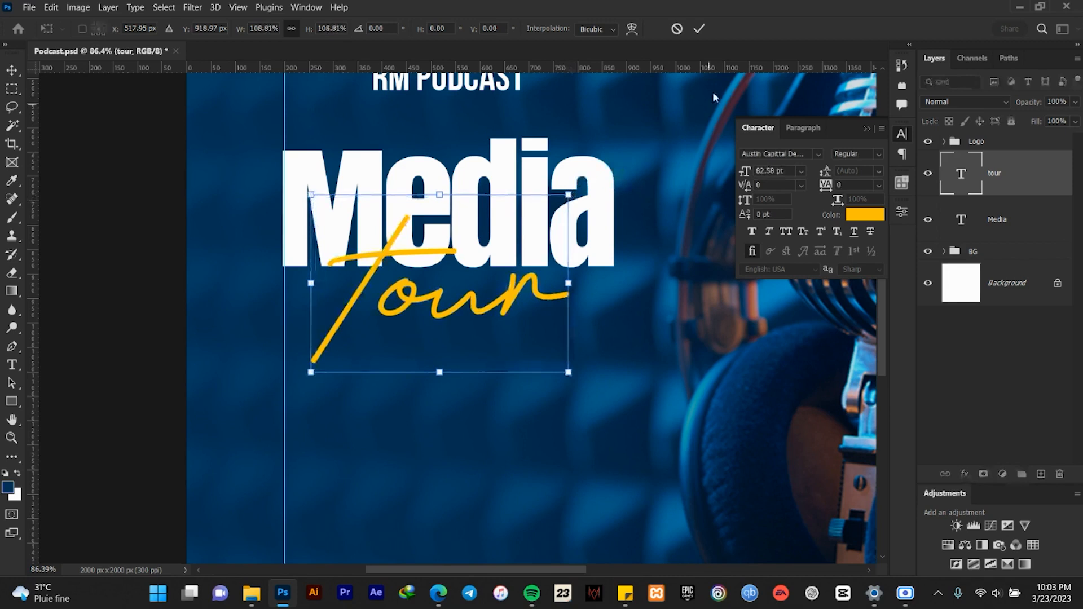
left_click(698, 31)
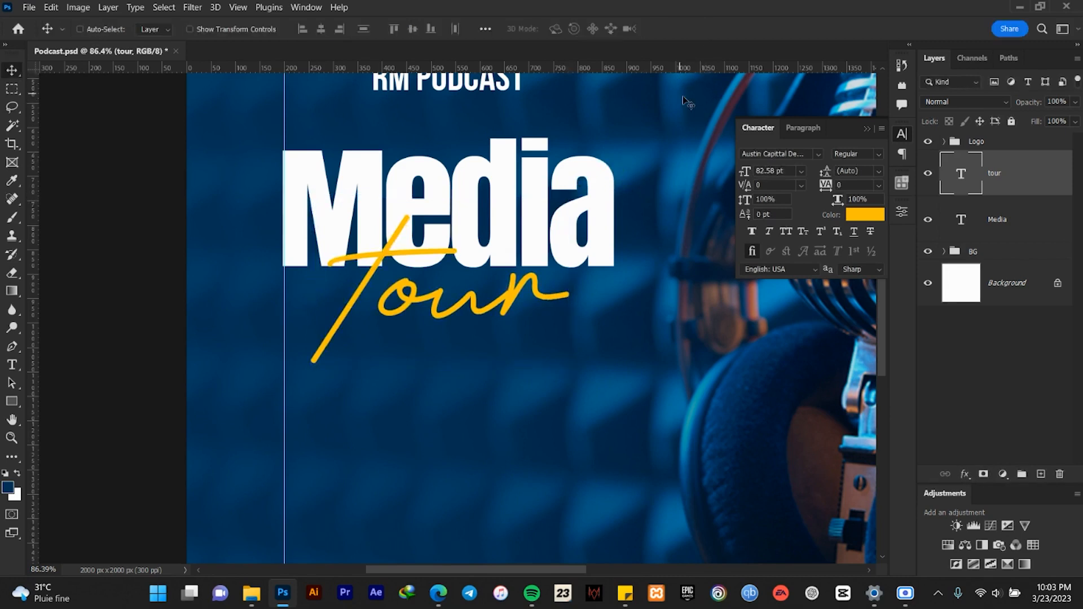
left_click(426, 141, "shift")
left_click(319, 30)
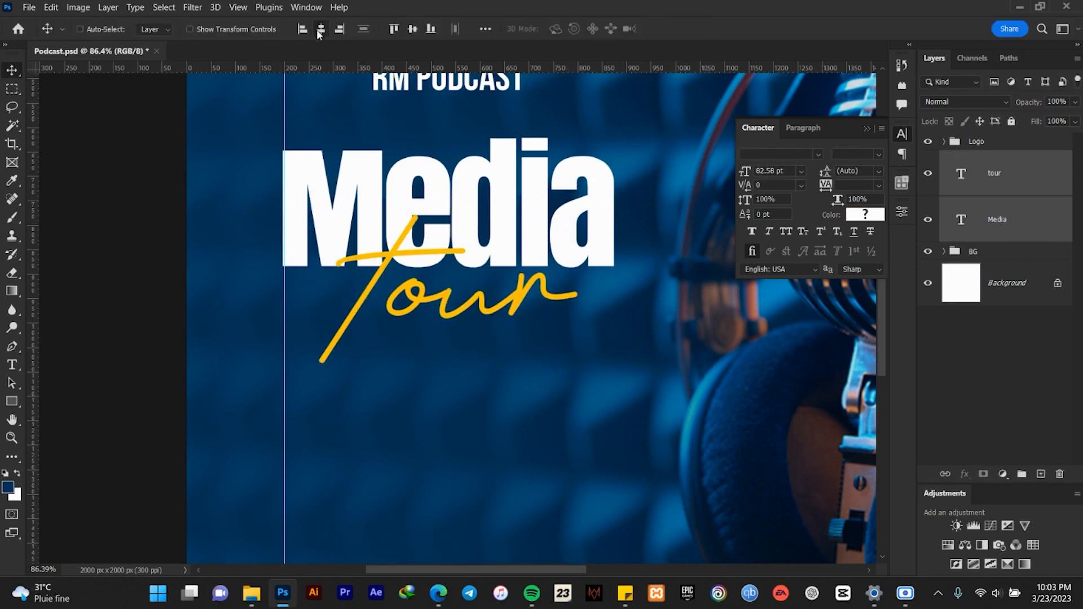
- Fine-tune the tour text's vertical position so the crossbar of its t overlaps the lower edge of the Media letters
scroll(555, 313, "down", 6)
scroll(530, 309, "up", 6)
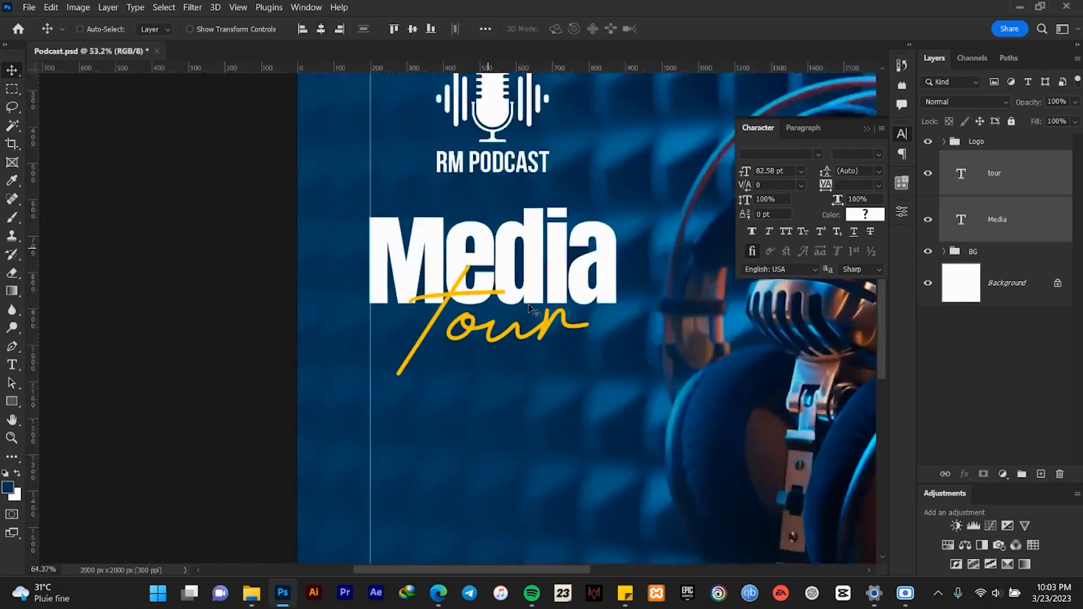
left_click(995, 186)
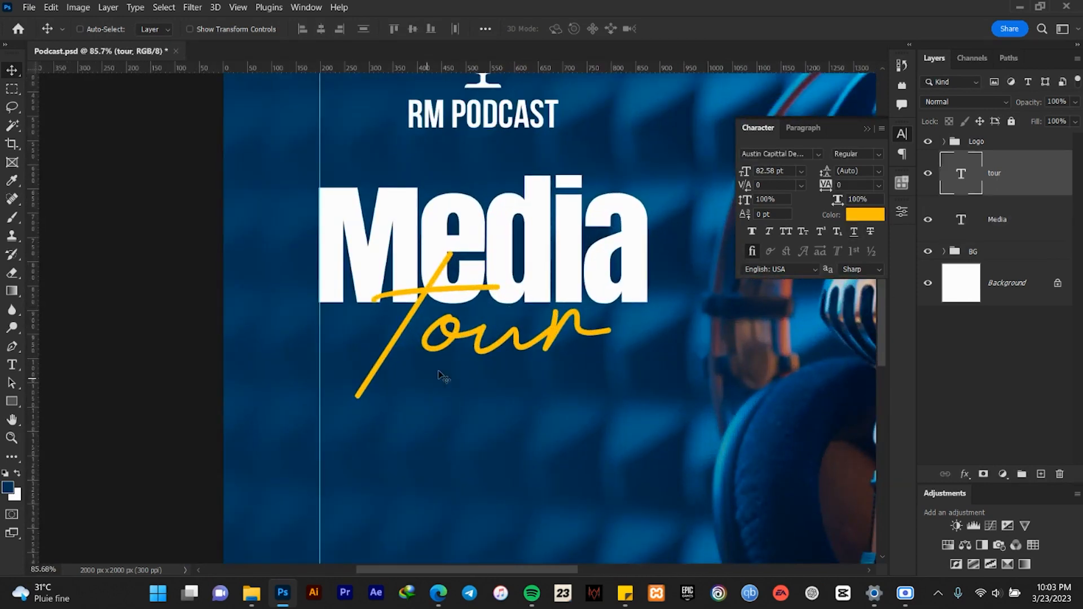
left_click_drag(441, 341, 441, 333)
key("Down")
key("Down")
key("Down")
key("Down")
key("Down")
key("Down")
key("Down")
key("Down")
key("Down")
key("Down")
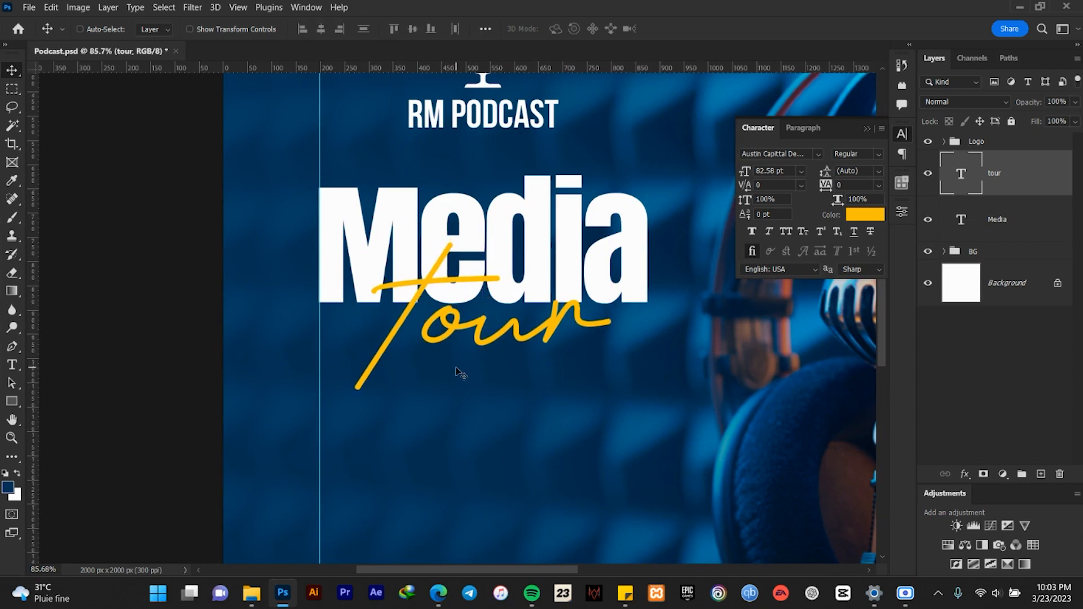
key("Down")
key("Down")
key("Down")
key("Down")
key("Down")
key("Down")
key("Down")
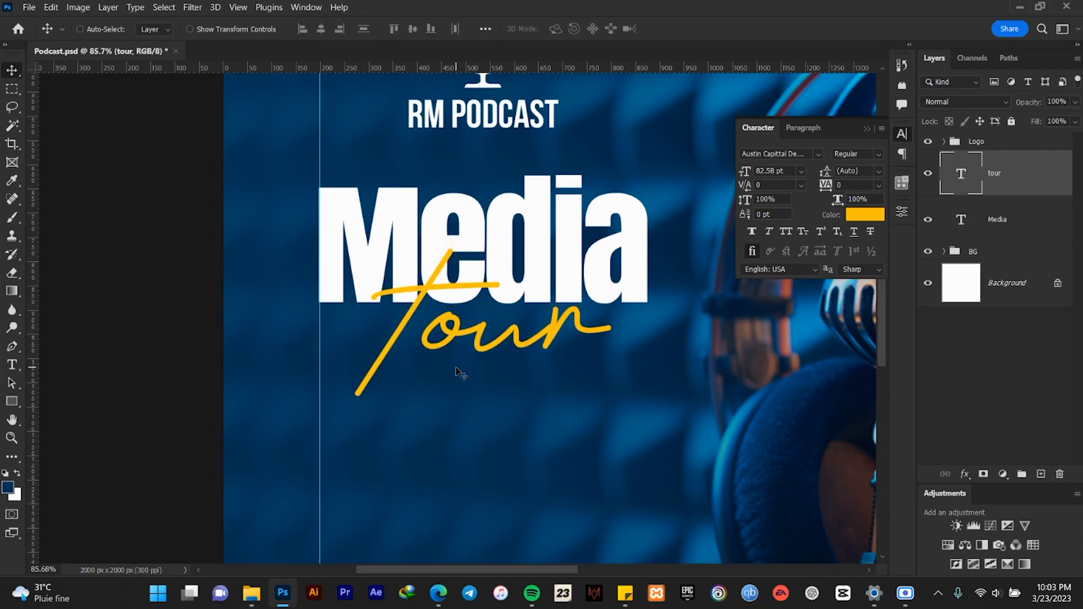
- Group the tour and Media text layers and name the group MT
scroll(457, 372, "down", 5)
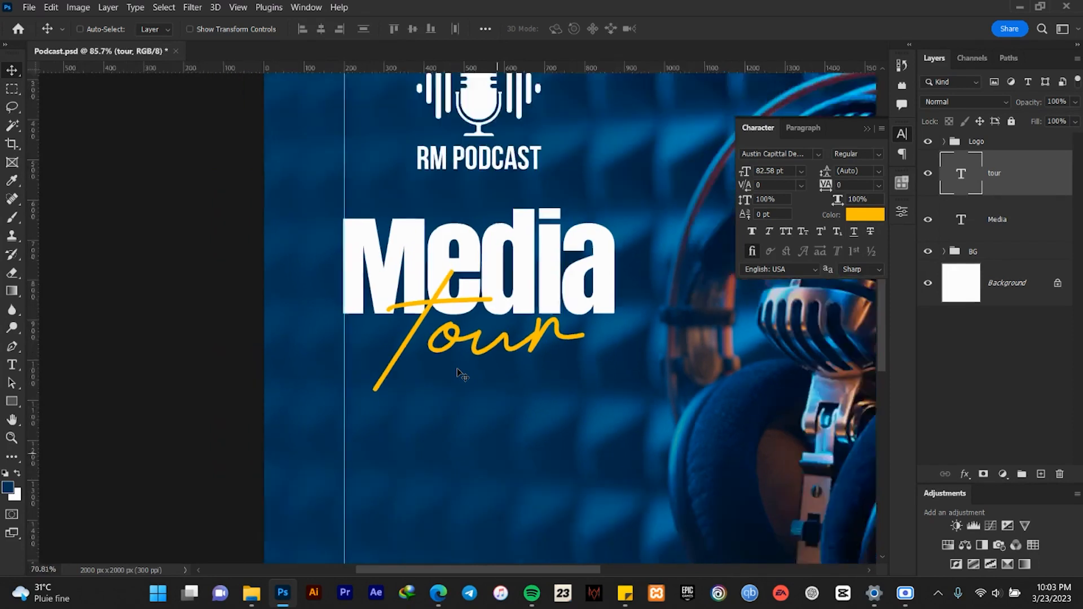
left_click_drag(704, 325, 665, 239)
scroll(468, 260, "up", 3)
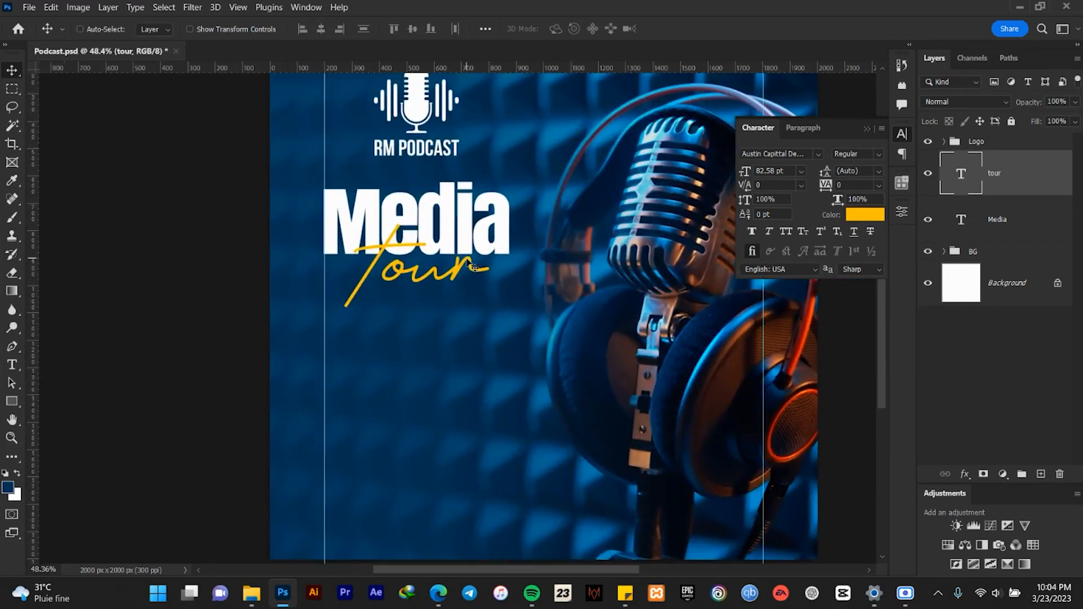
left_click(867, 130)
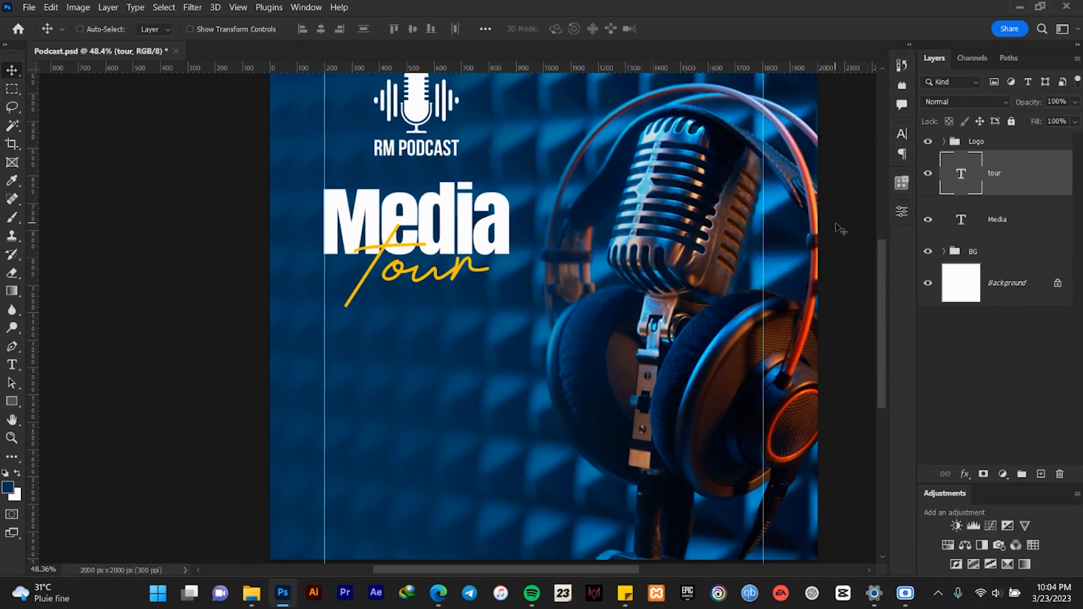
left_click(1025, 233, "shift")
key("ctrl+g")
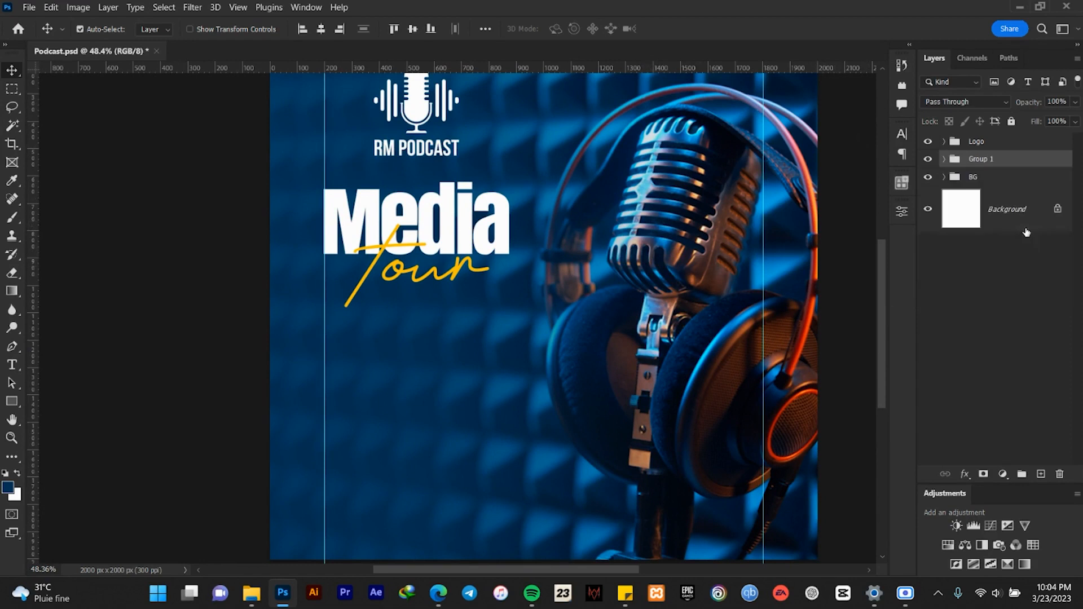
double_click(981, 158)
type("MT")
key("Return")
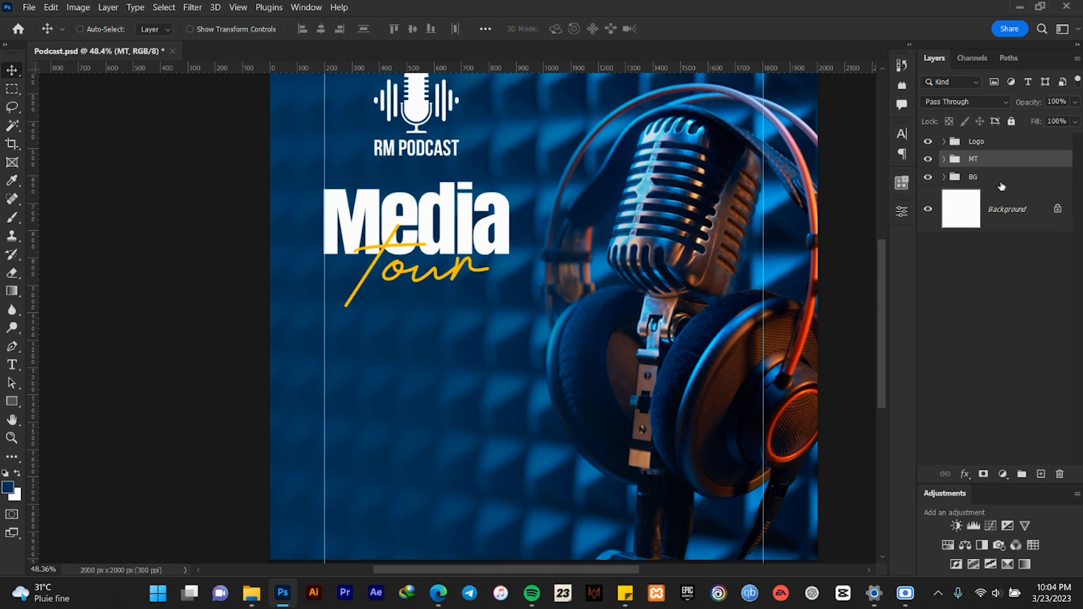
- Add the text "Airing live" below the Media tour headline, on a layer directly above the BG group
left_click(991, 179)
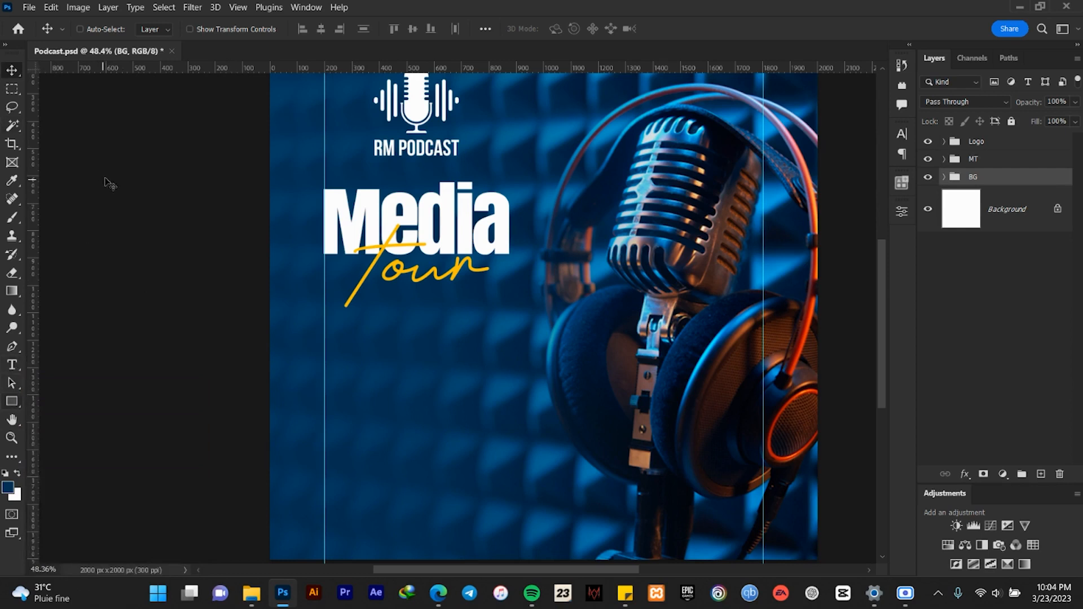
left_click(12, 365)
left_click(378, 339)
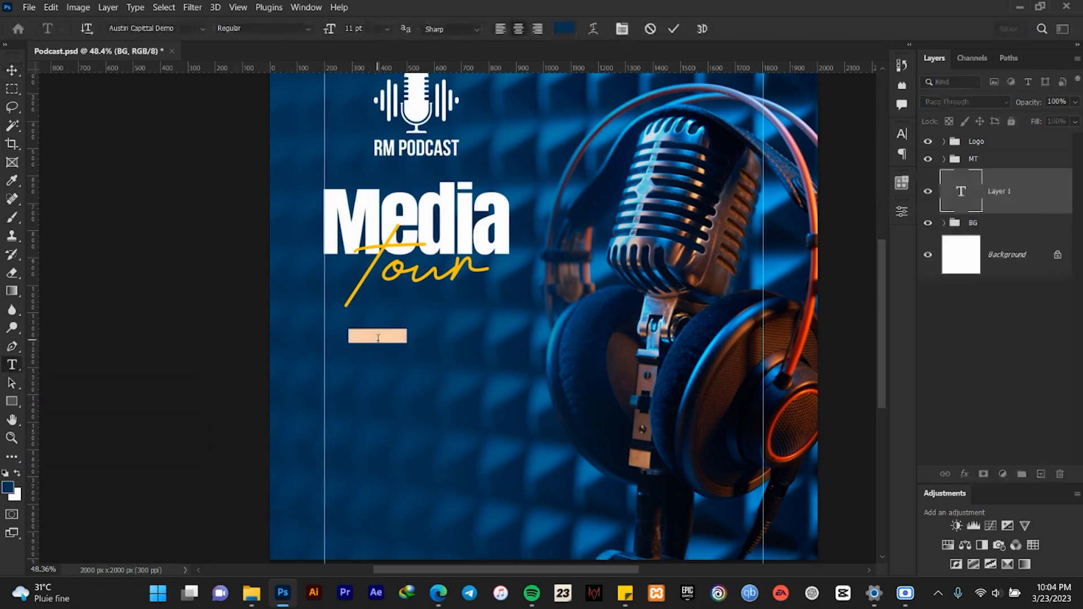
key("BackSpace")
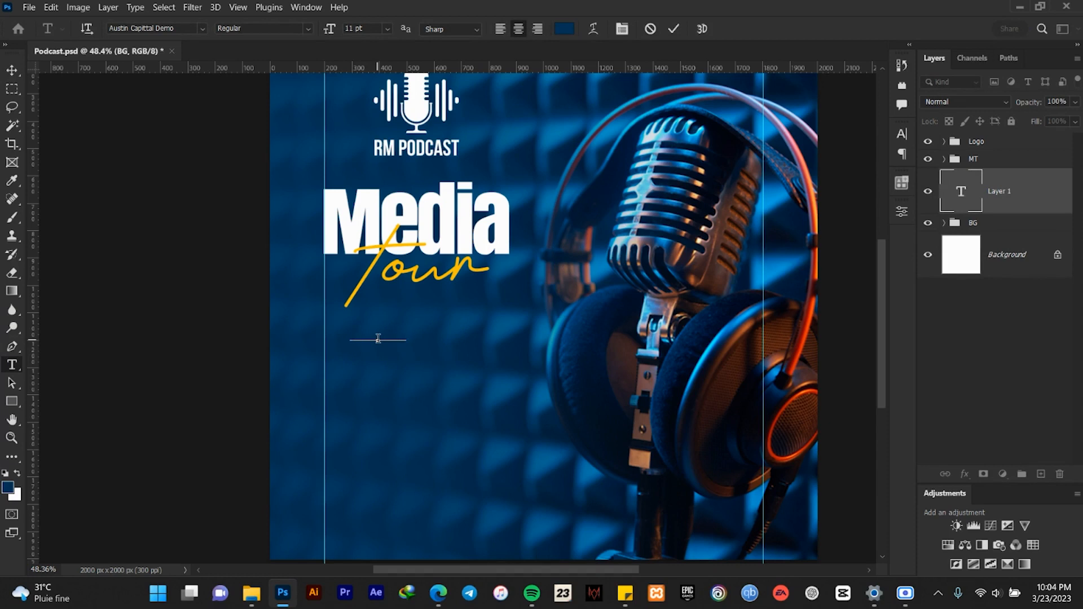
left_click(674, 32)
key("v")
- Set the Airing live text's color to white ffffff, sampled from the Media text
scroll(388, 345, "up", 3)
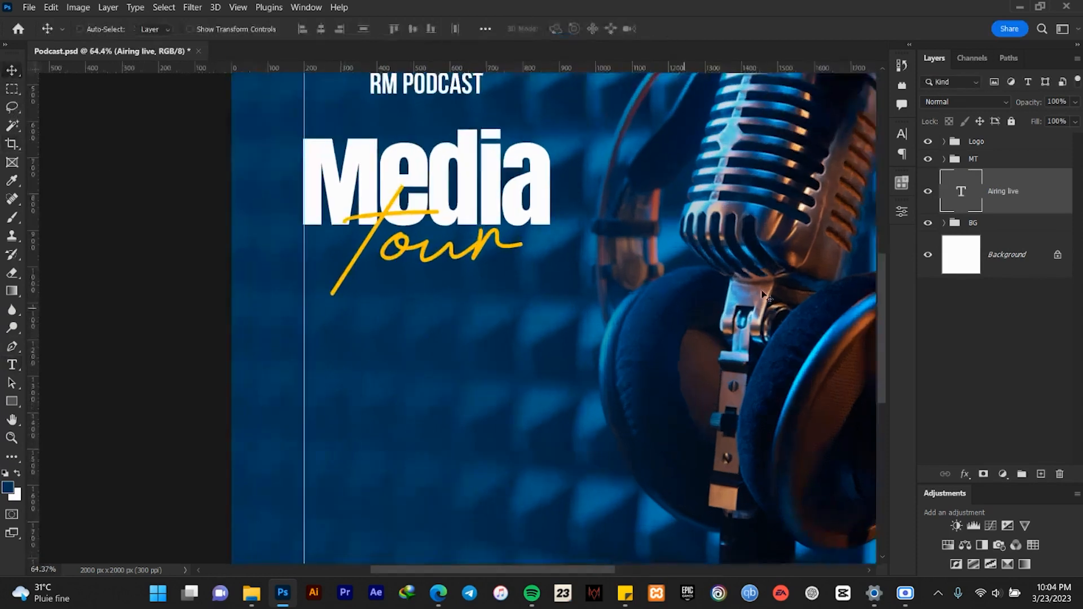
left_click(901, 134)
left_click(865, 215)
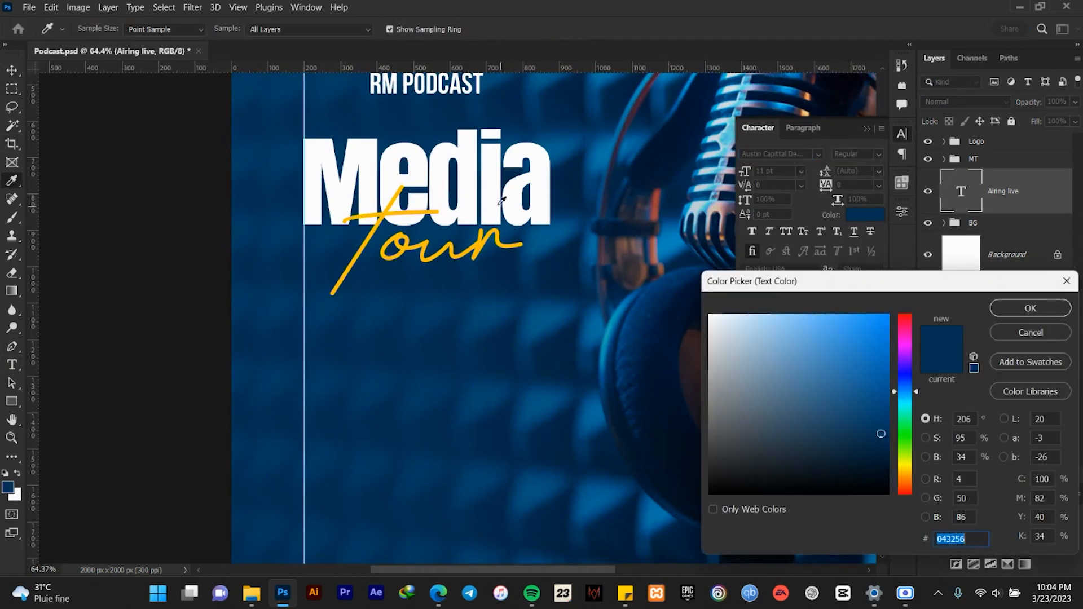
left_click(494, 177)
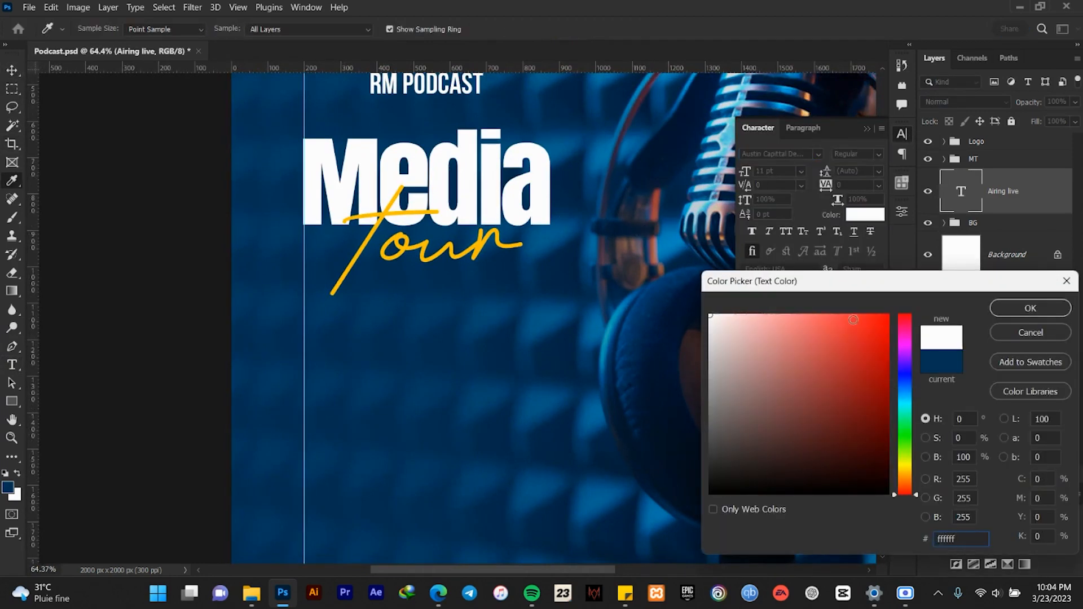
left_click(1032, 309)
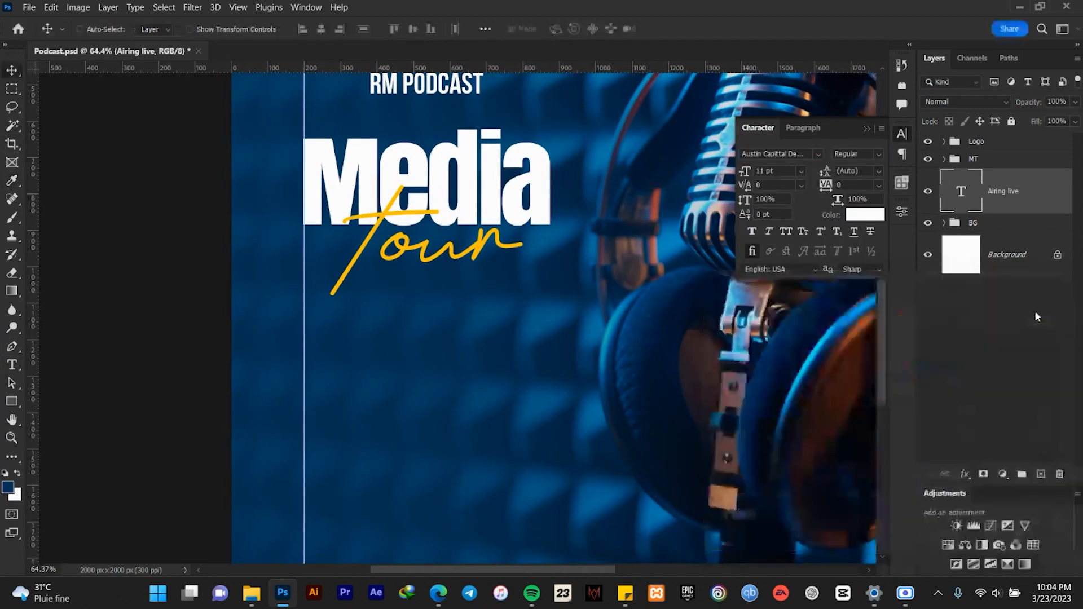
- Change the Airing live text's font to Gotham Black Regular
left_click(800, 155)
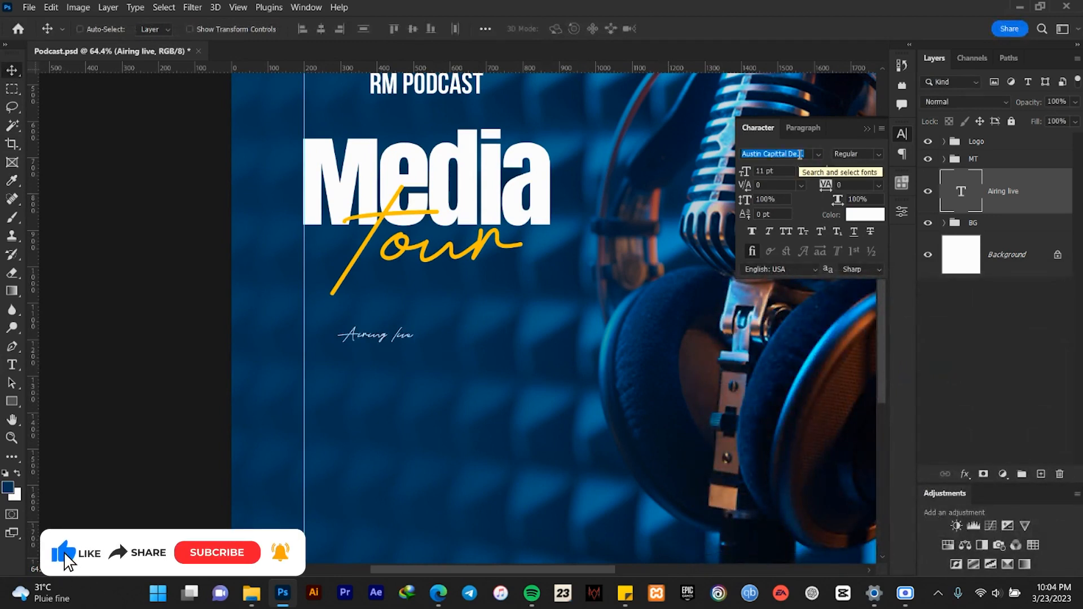
type("gol")
key("BackSpace")
type("tham")
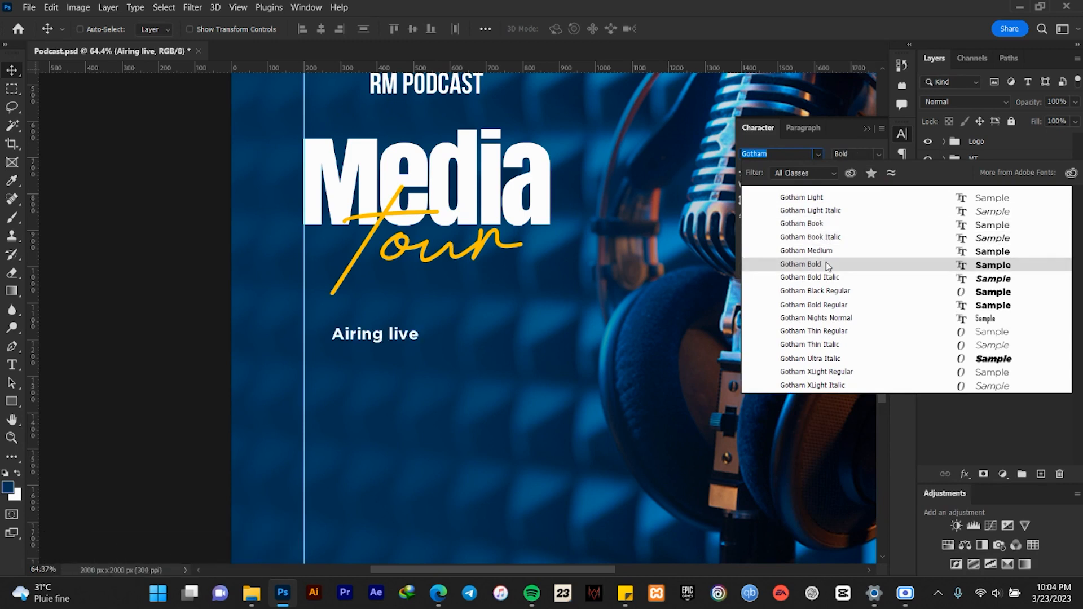
left_click(828, 291)
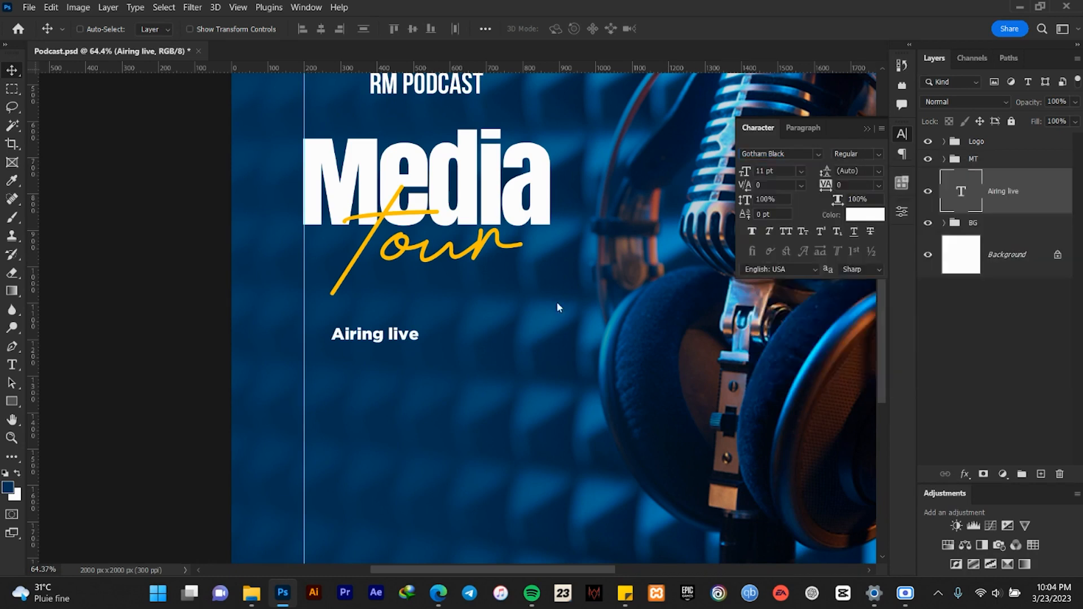
- Scale the Airing live text proportionally from its center to about 123.56%
scroll(556, 301, "down", 3)
scroll(493, 338, "up", 3)
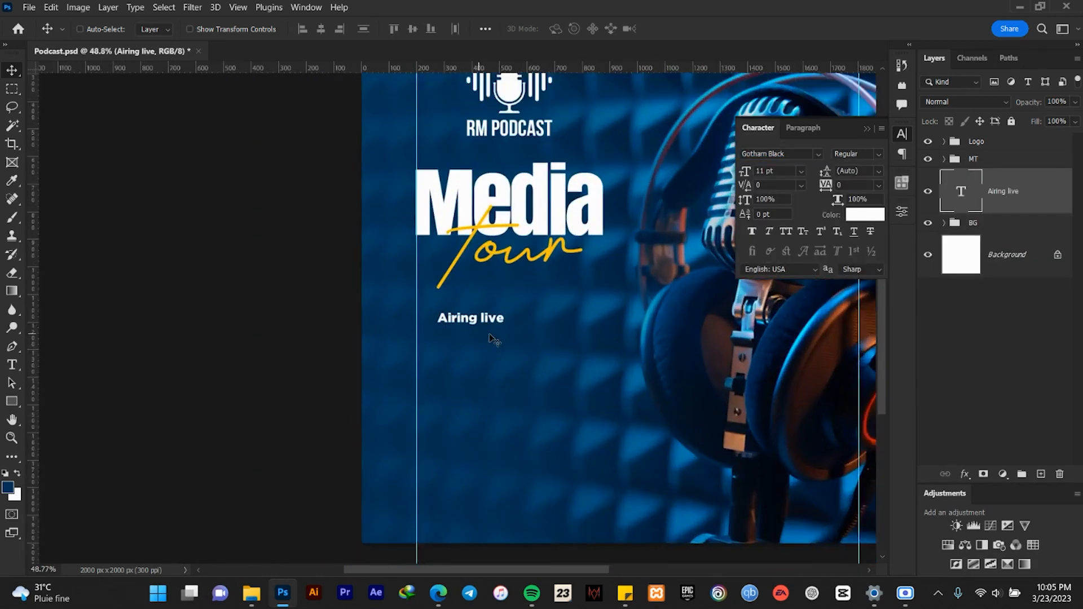
scroll(509, 323, "down", 1)
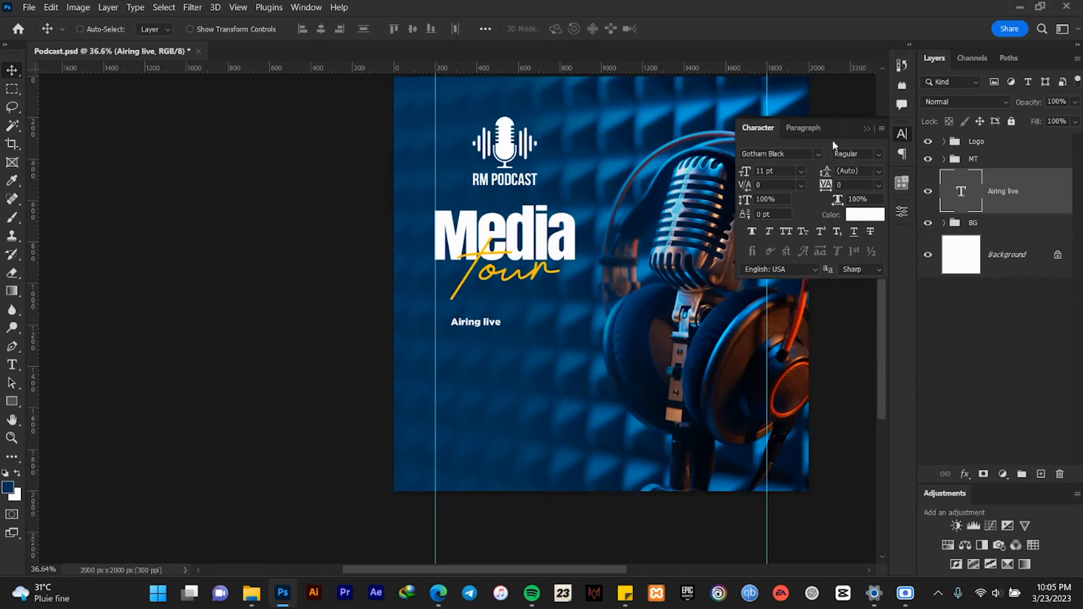
left_click(871, 126)
scroll(518, 312, "up", 2)
key("ctrl+t")
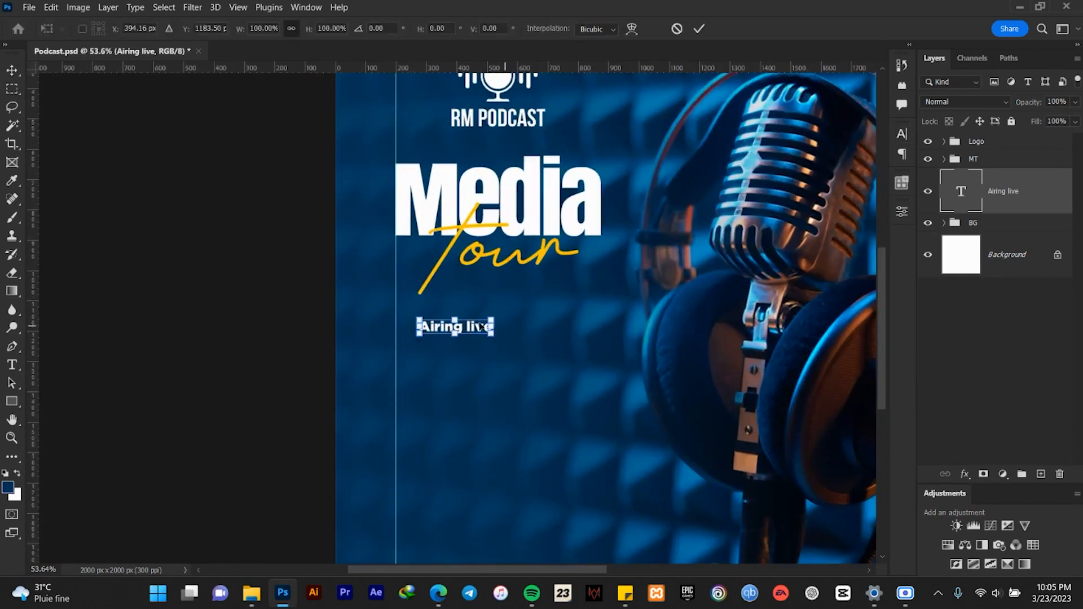
left_click_drag(491, 319, 498, 316)
key("Return")
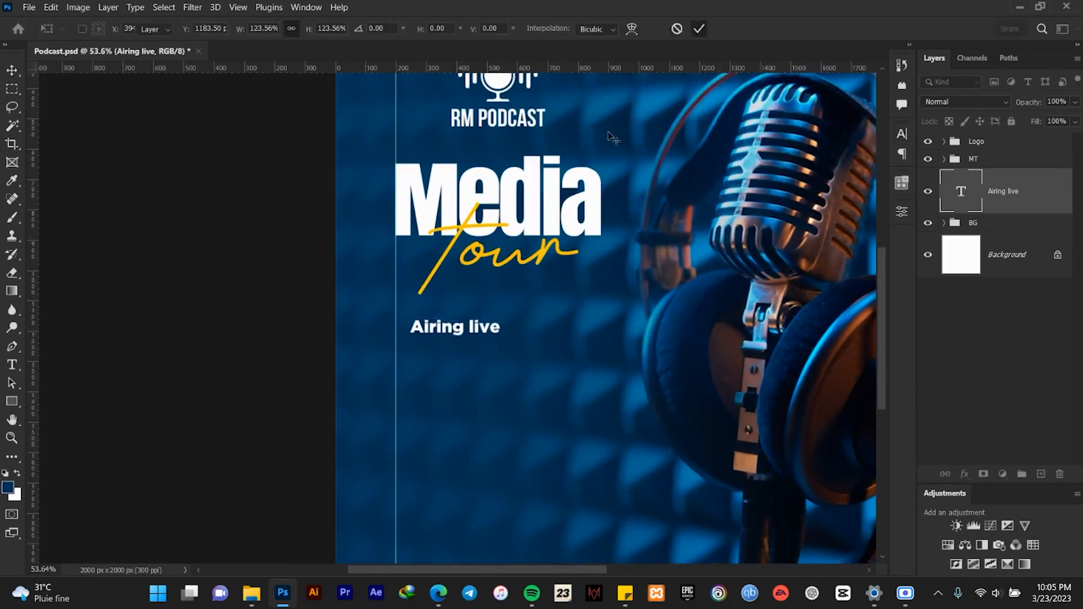
- Move the Airing live text slightly right and down, away from the left margin guide
scroll(455, 327, "down", 2)
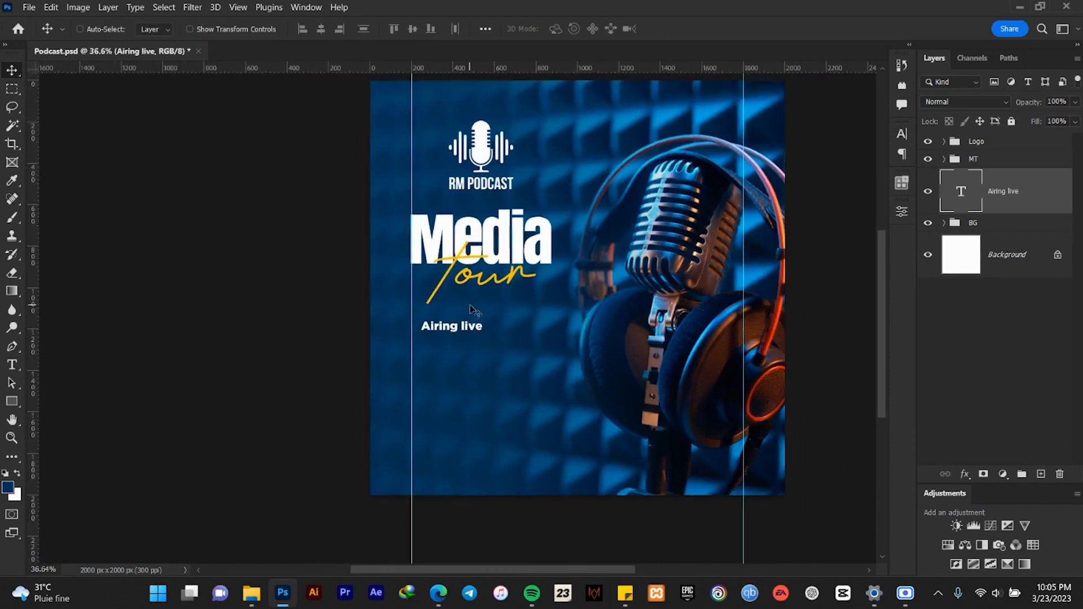
scroll(471, 326, "up", 2)
scroll(477, 354, "down", 2)
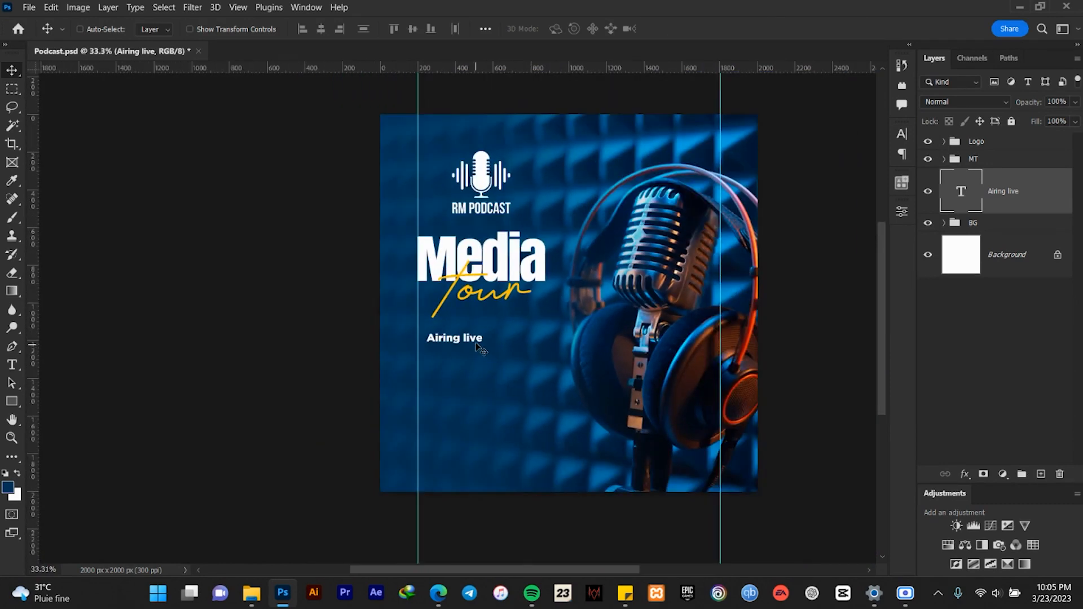
scroll(474, 330, "up", 3)
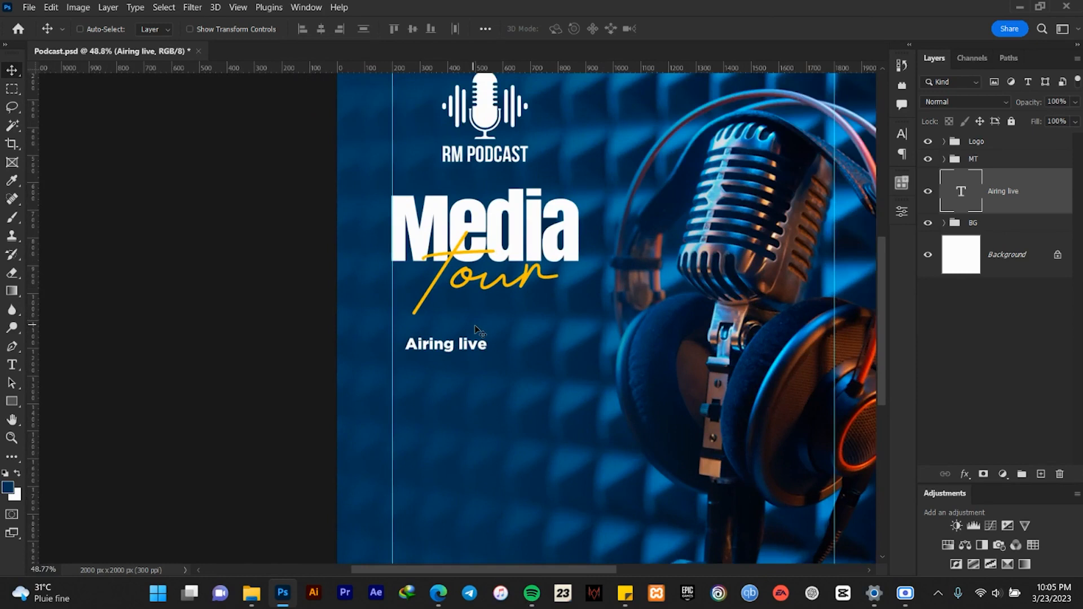
left_click_drag(591, 353, 479, 294)
left_click_drag(310, 290, 317, 293)
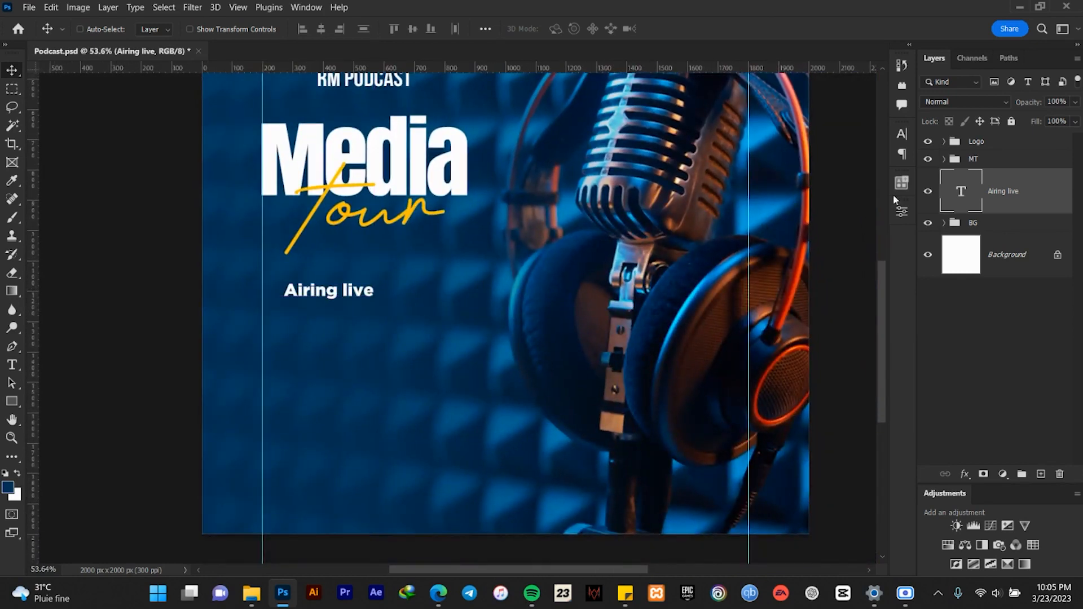
- Draw a rectangle about 410 × 110 px from the left guide behind the Airing live text, above the BG group, with about 38 px corner radii
left_click(1015, 223)
left_click(11, 401)
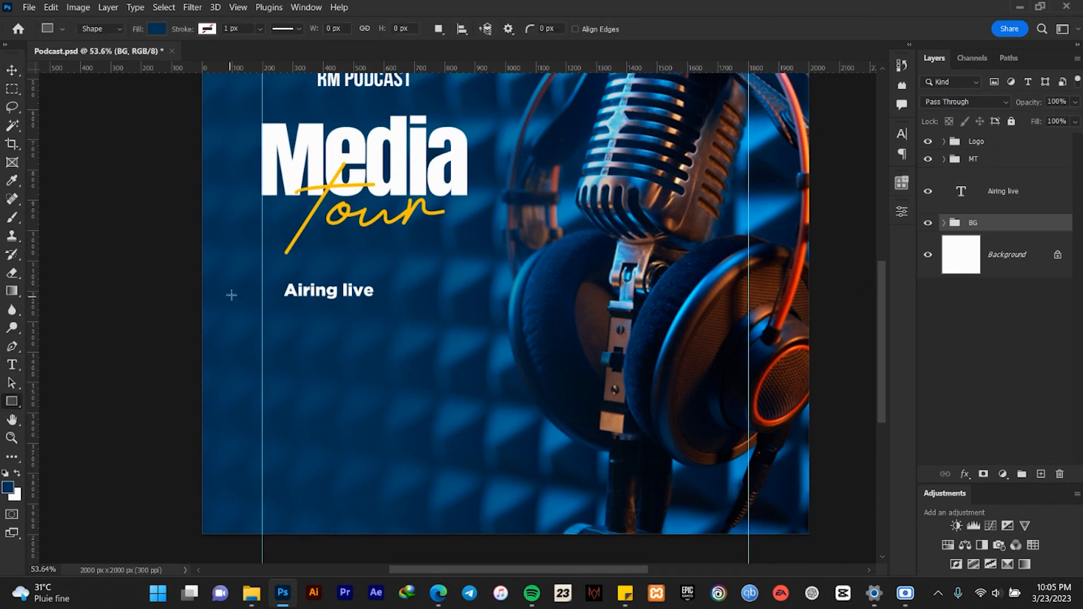
left_click_drag(262, 275, 386, 307)
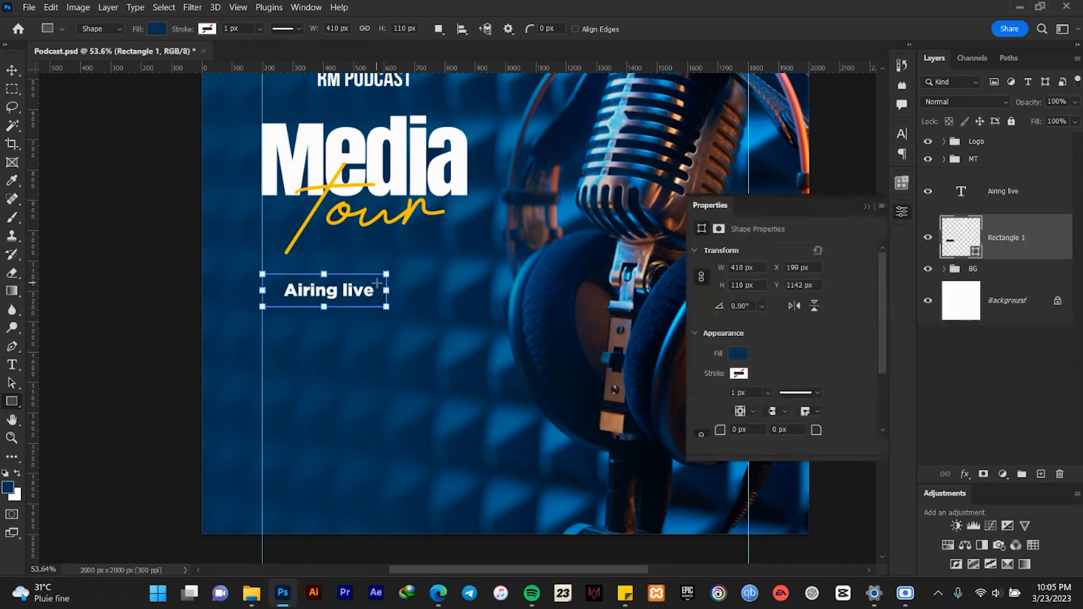
scroll(377, 282, "up", 5)
left_click_drag(382, 280, 374, 280)
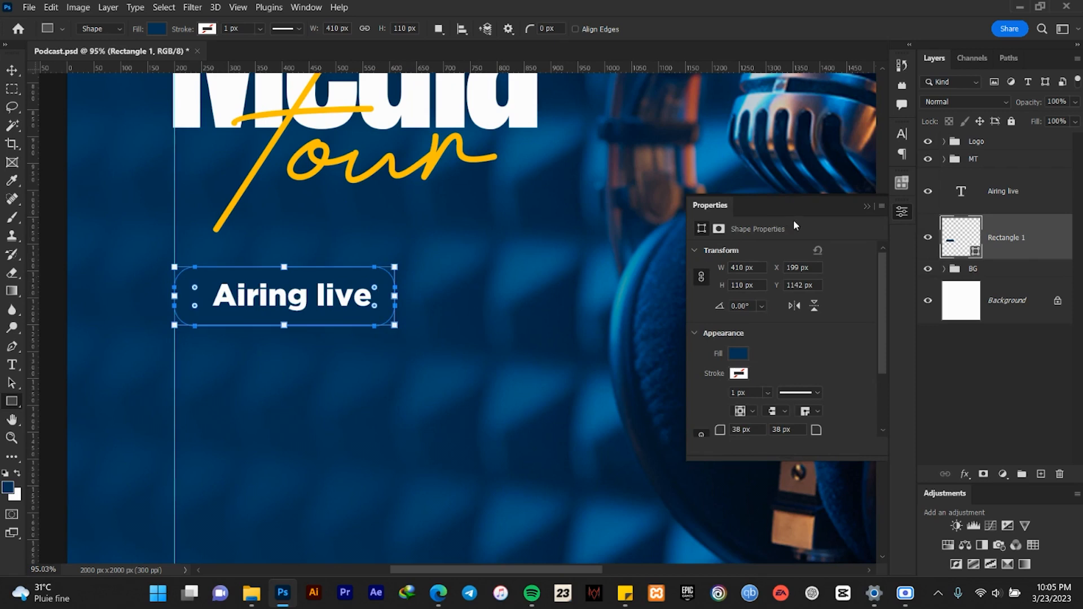
left_click(863, 206)
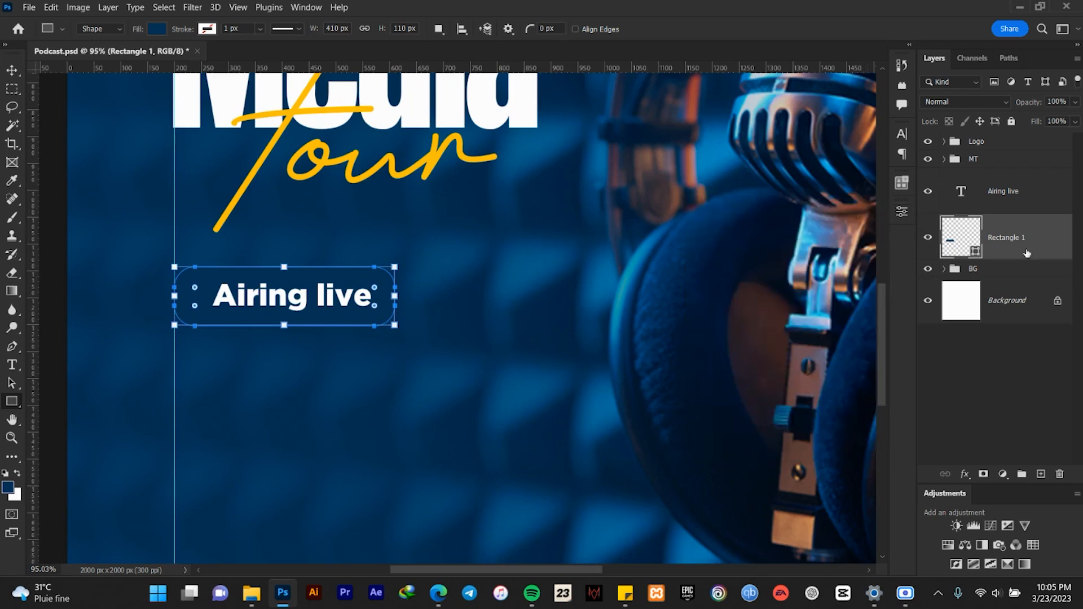
- Fill the rounded rectangle with yellow ffc001, sampled from the tour text
double_click(976, 253)
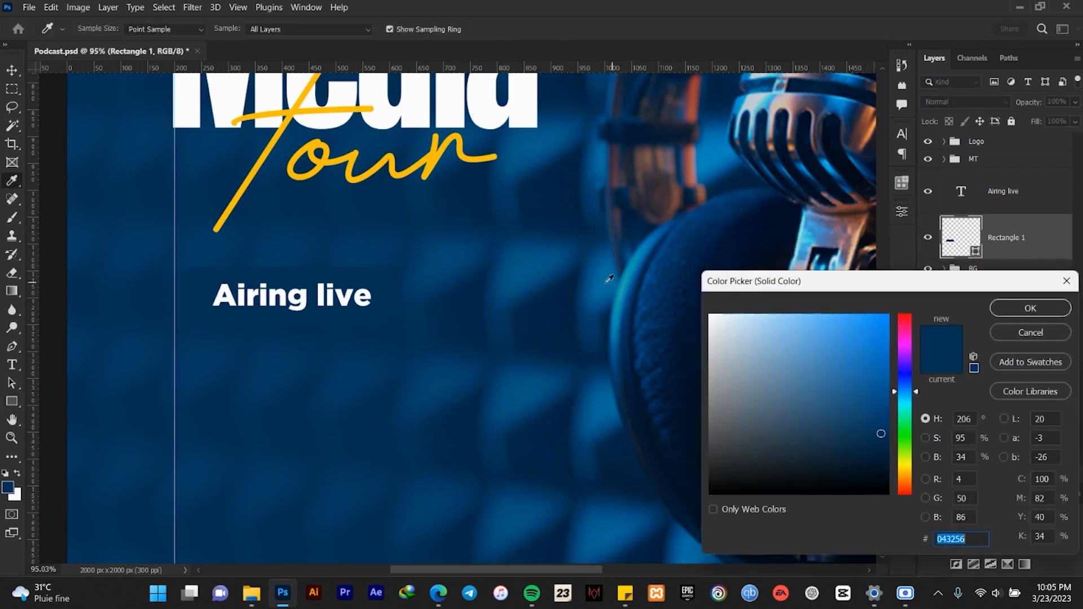
left_click(392, 157)
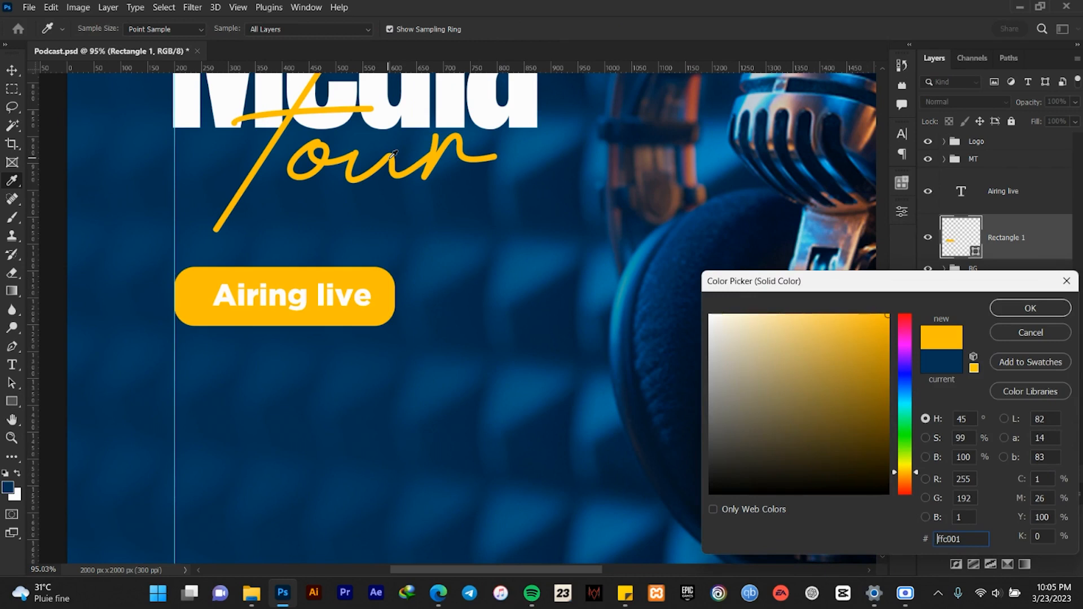
left_click(1027, 310)
scroll(601, 316, "down", 3)
key("v")
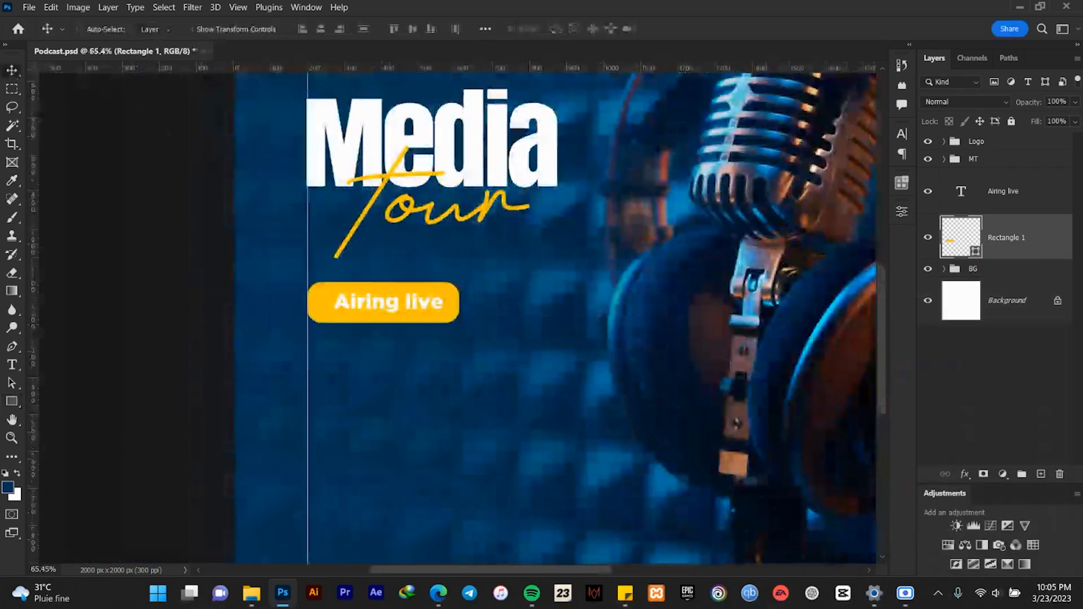
- Recolor the Airing live text to dark blue 043256, sampled from the foreground color
left_click(1001, 195)
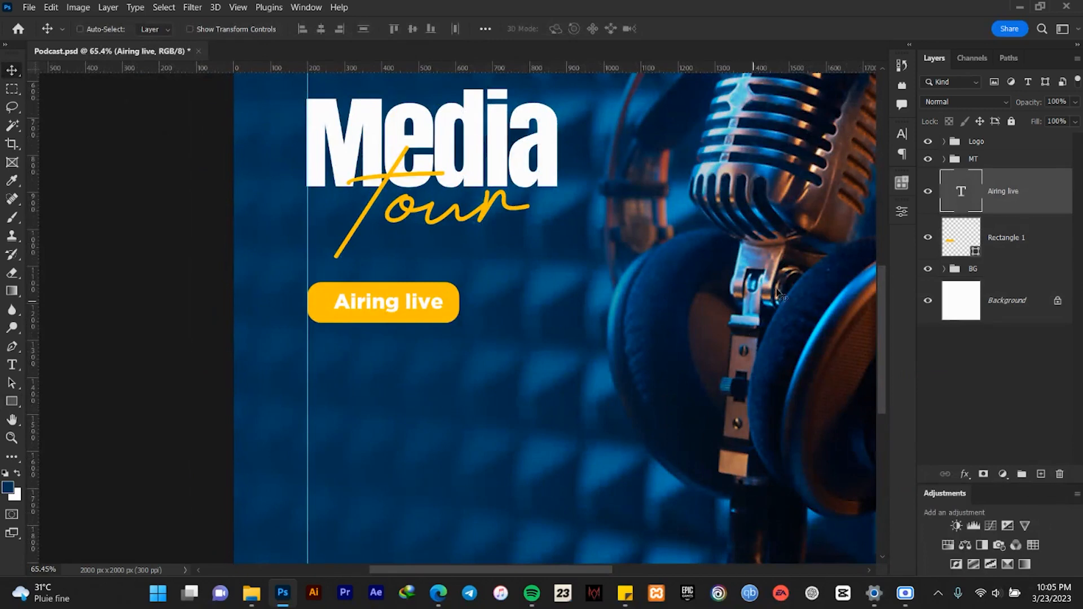
left_click(902, 134)
left_click(865, 214)
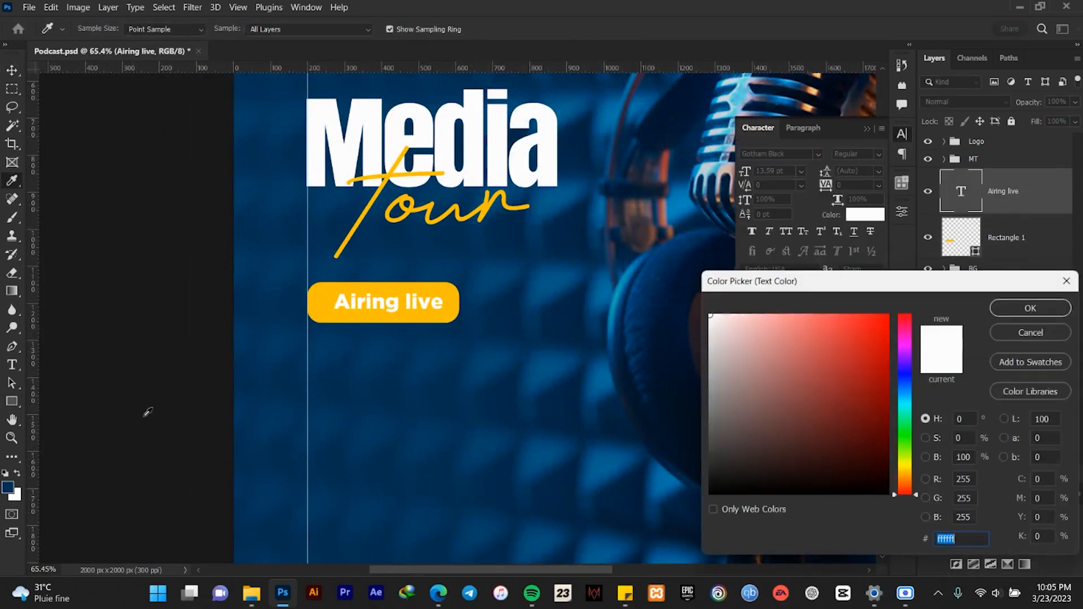
left_click(9, 486)
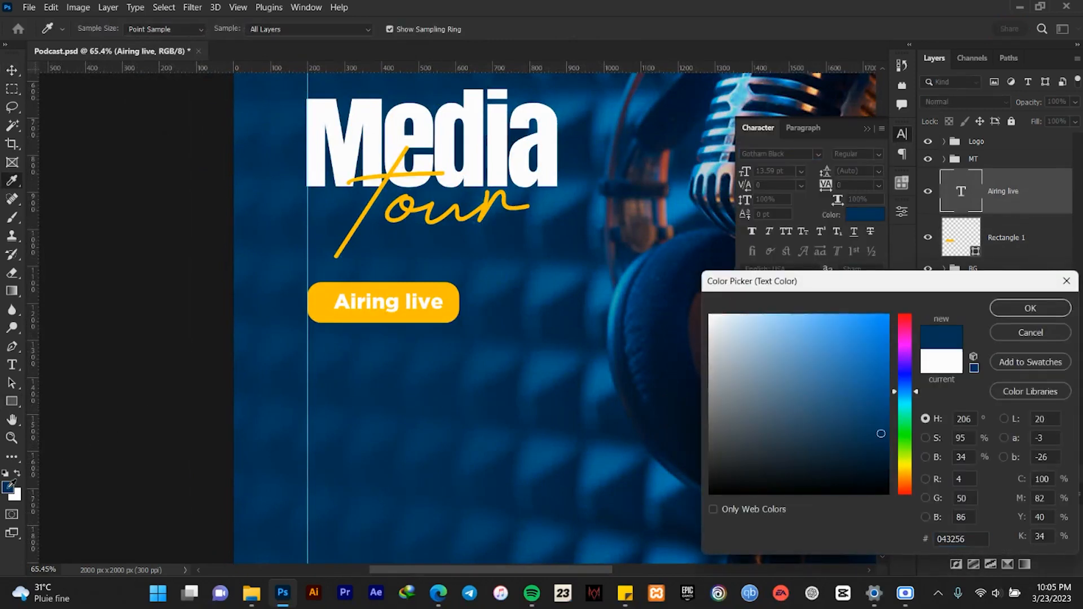
left_click(1024, 309)
- Align the horizontal and vertical centers of the Airing live text and the yellow rounded rectangle
scroll(409, 325, "down", 4)
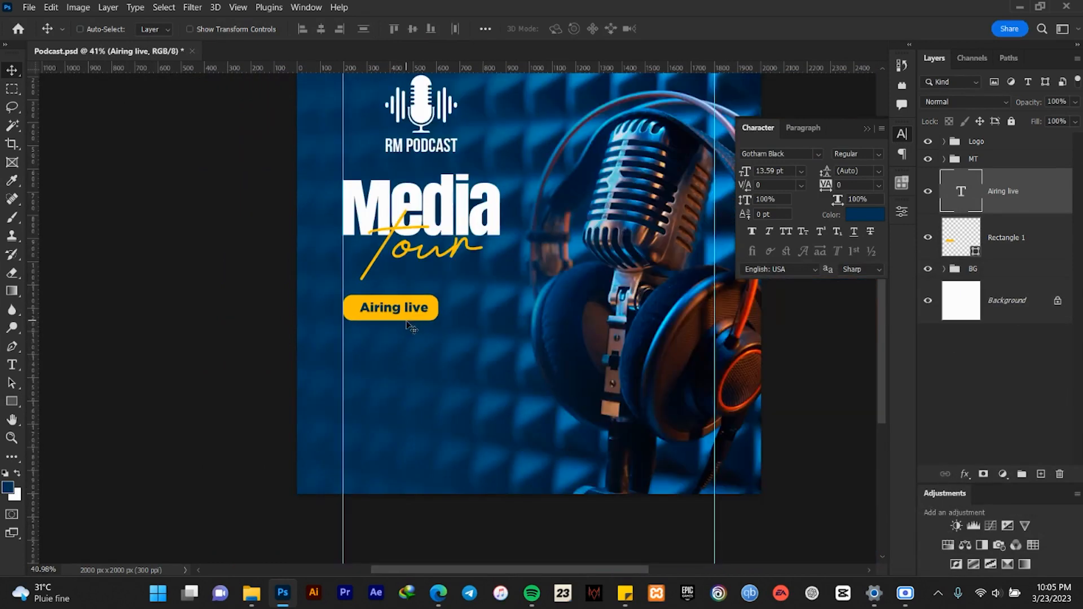
scroll(434, 349, "down", 3)
scroll(427, 333, "up", 4)
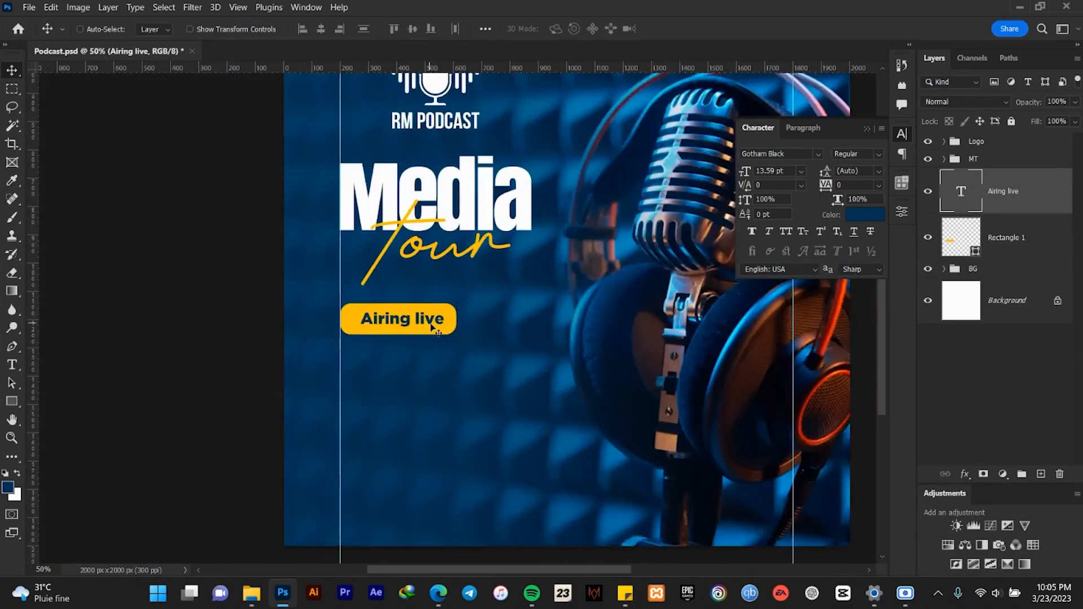
scroll(432, 327, "up", 2)
left_click(1006, 239, "shift")
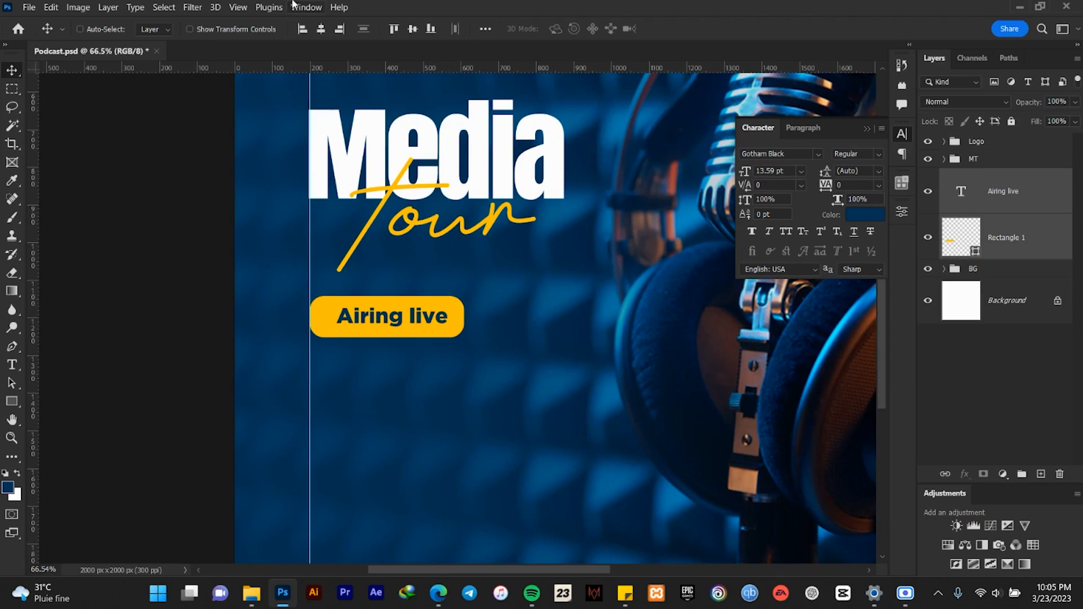
left_click(321, 30)
left_click(413, 30)
- Enlarge the Airing live text proportionally from its center to about 112.47% within the yellow rectangle
left_click(1029, 196)
key("ctrl+t")
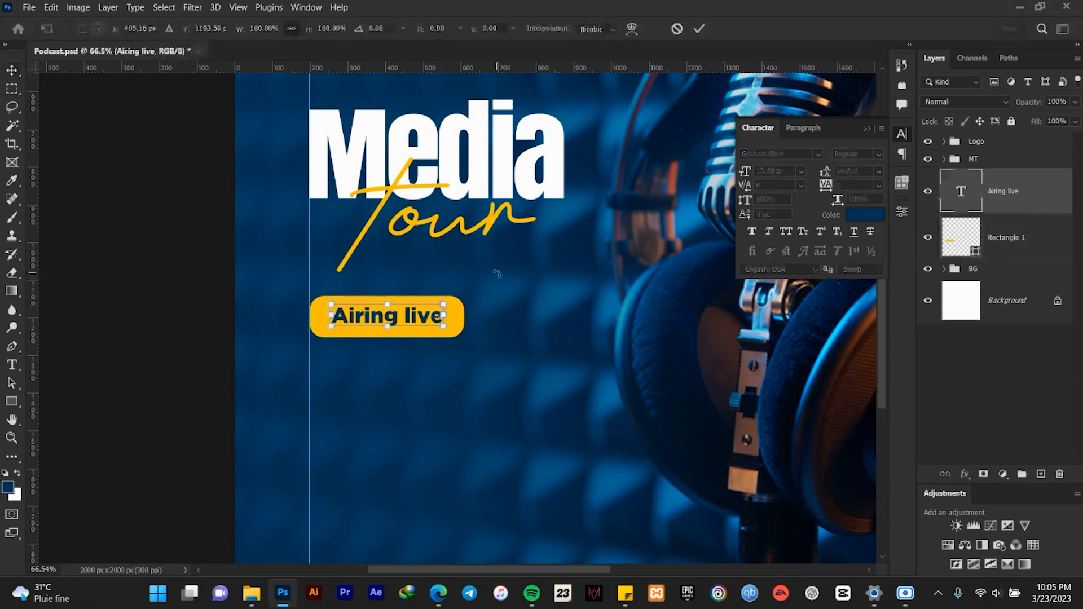
left_click_drag(443, 303, 449, 296)
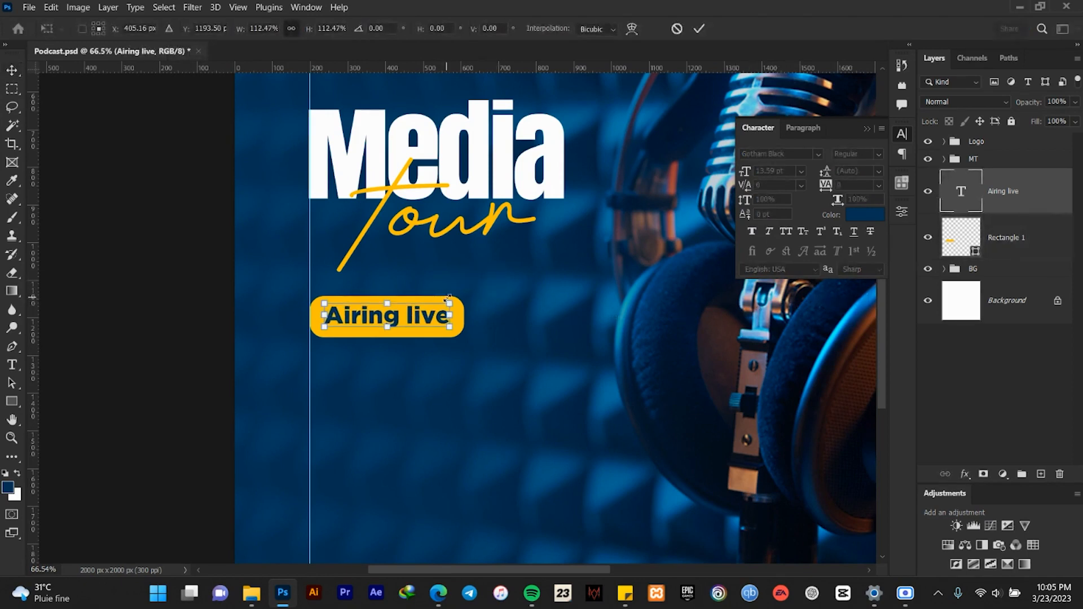
left_click(700, 28)
- Group the Airing live text and yellow rectangle layers and name the group Airing live
scroll(477, 284, "down", 3)
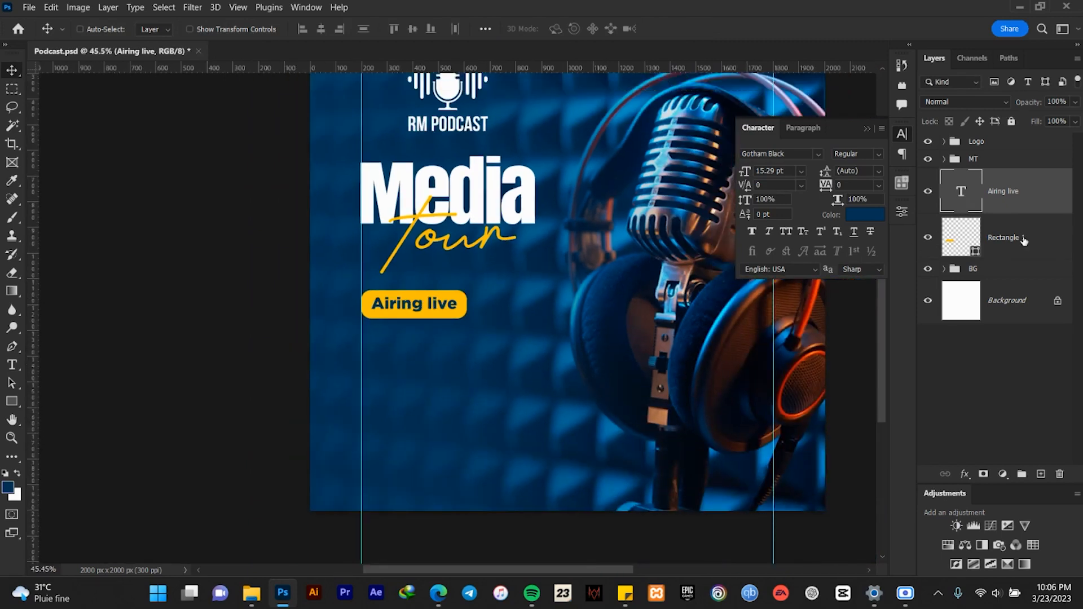
double_click(1003, 191)
key("ctrl+c")
left_click(1039, 240, "shift")
key("ctrl+g")
double_click(980, 179)
key("ctrl+v")
key("Return")
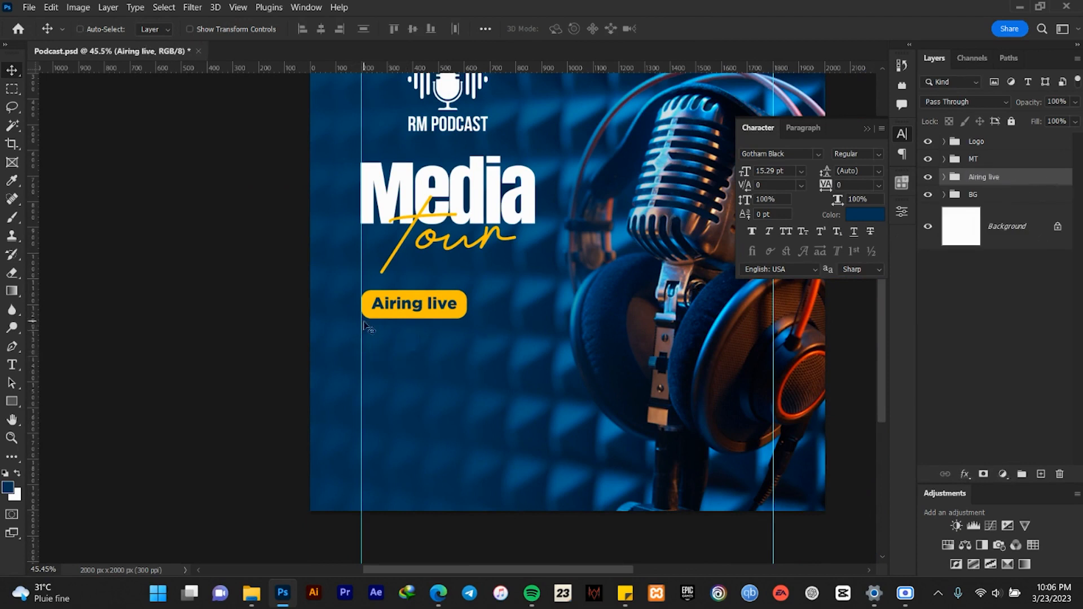
scroll(376, 326, "down", 4)
scroll(384, 324, "up", 4)
scroll(389, 321, "up", 2)
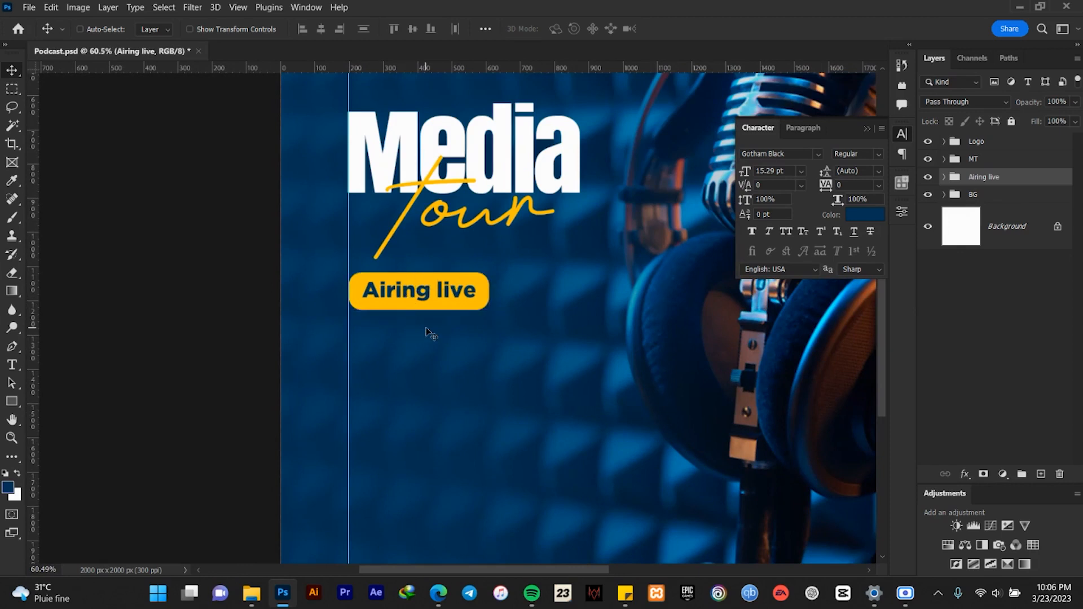
scroll(437, 334, "down", 8)
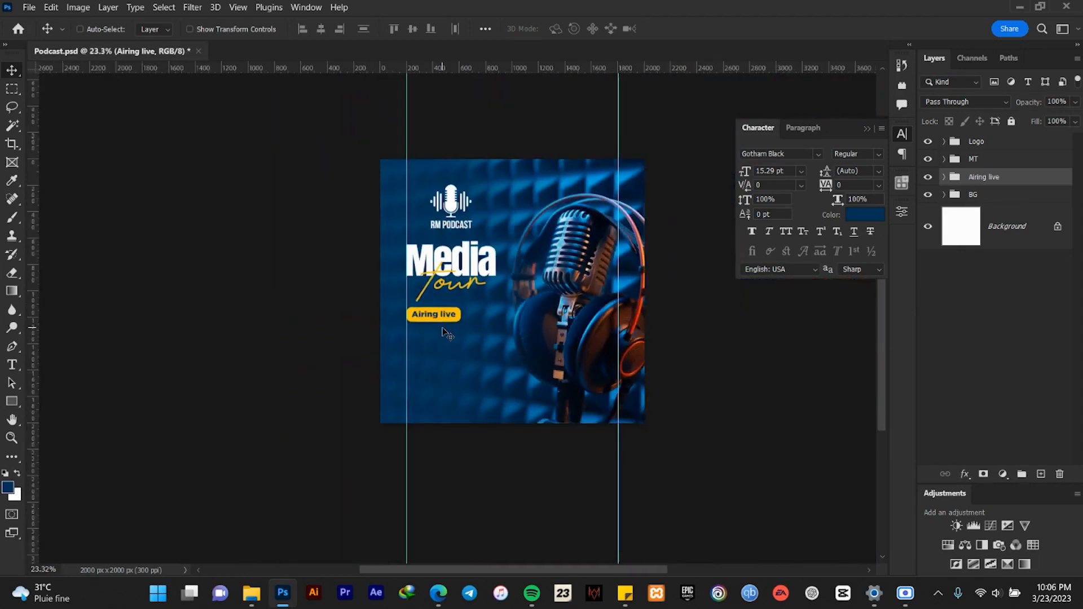
scroll(446, 332, "up", 3)
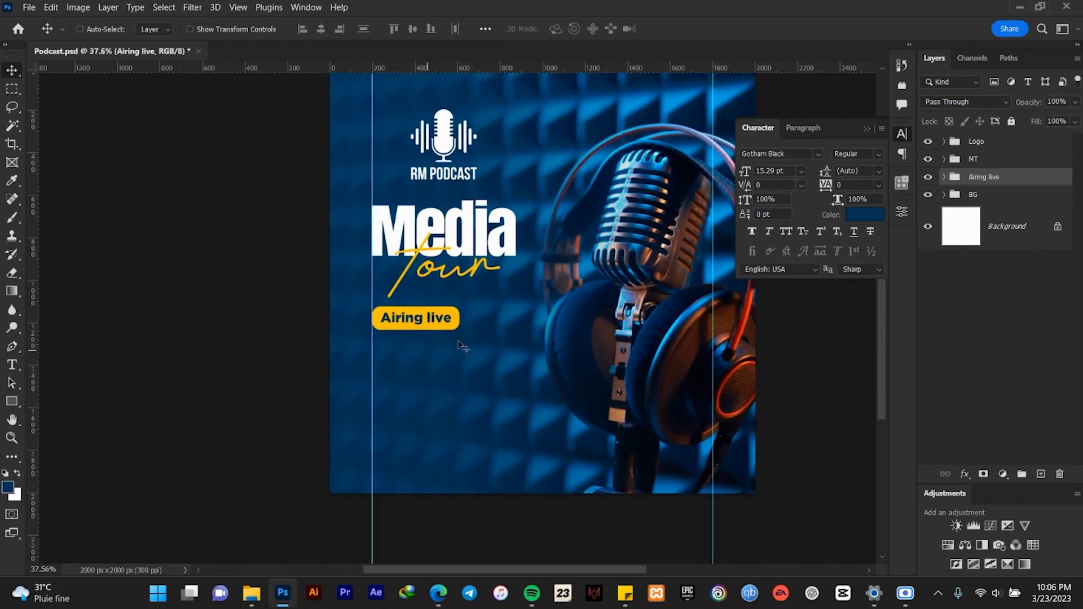
- Scale the Airing live label group down proportionally to about 94.51%, keeping it on the left margin guide
scroll(476, 329, "up", 2)
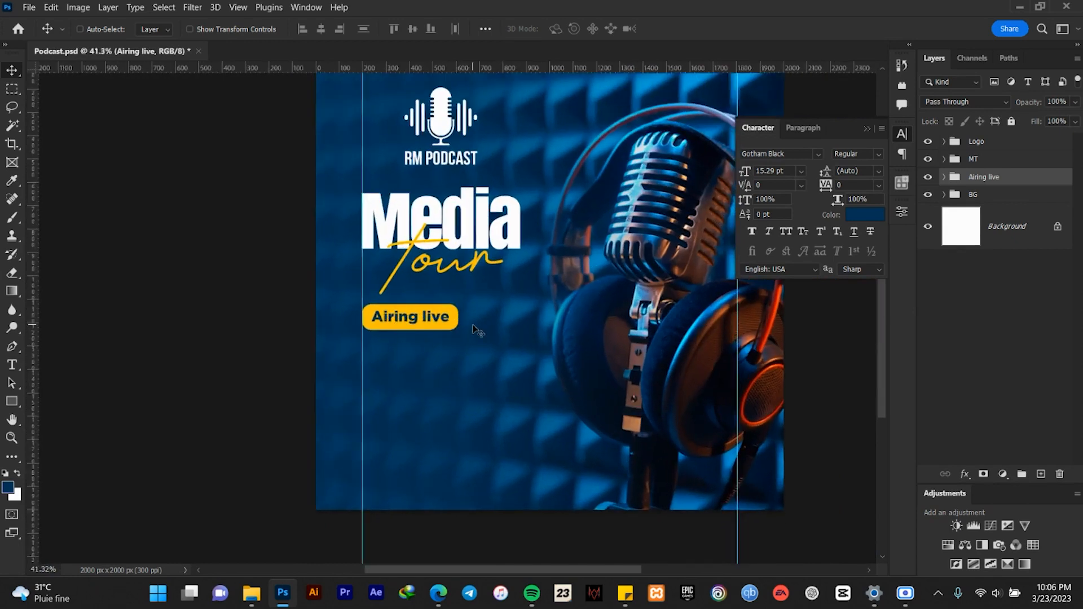
key("ctrl+t")
left_click_drag(453, 299, 445, 299)
left_click(699, 28)
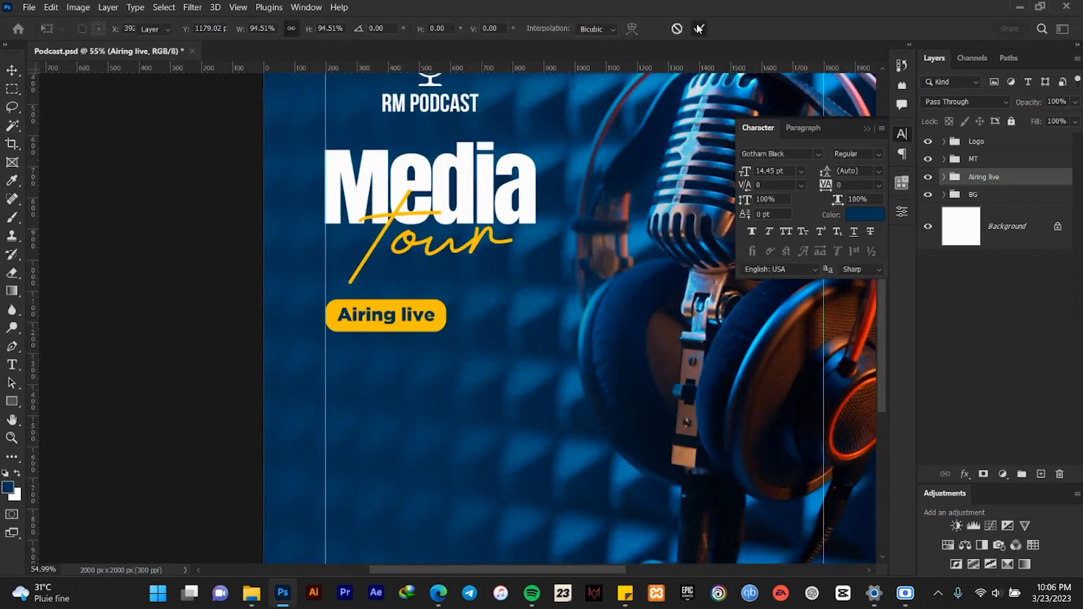
- Add a placeholder text layer just above the BG group, below the Airing live label, and color it white
left_click(11, 364)
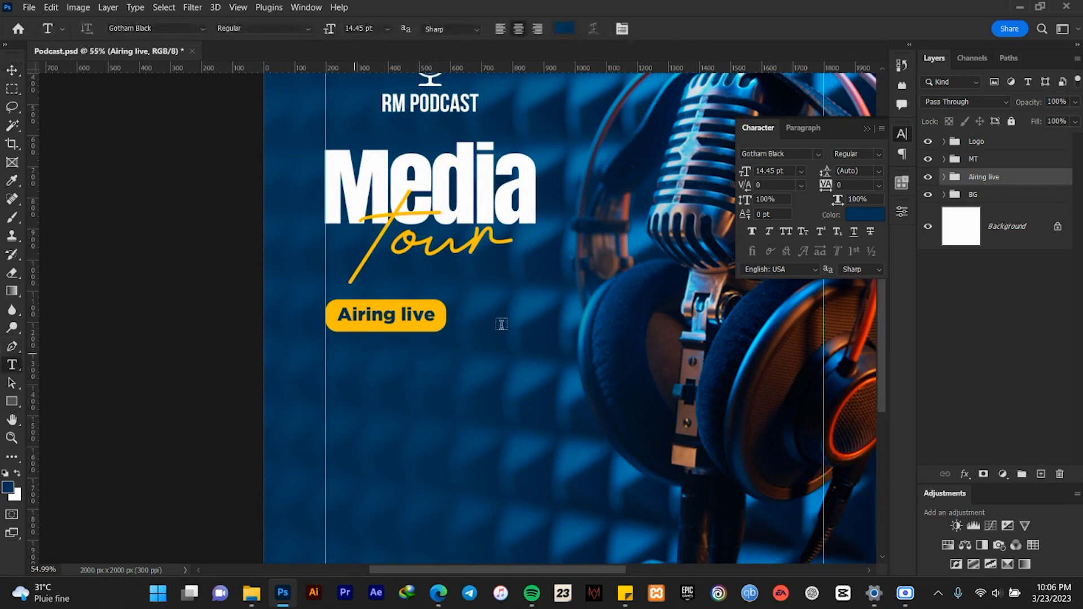
left_click(979, 194)
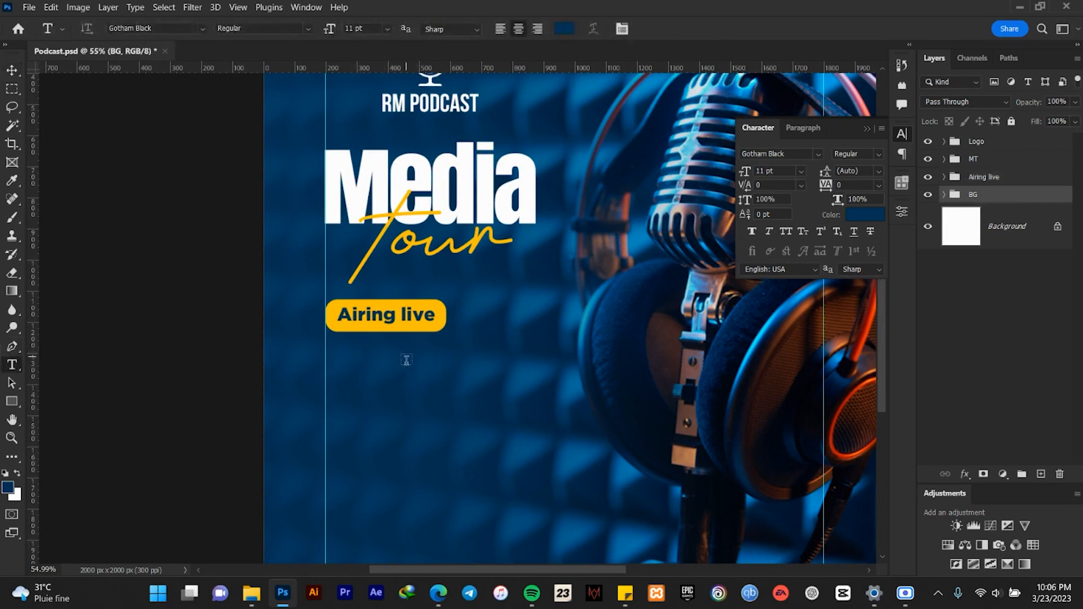
left_click(358, 350)
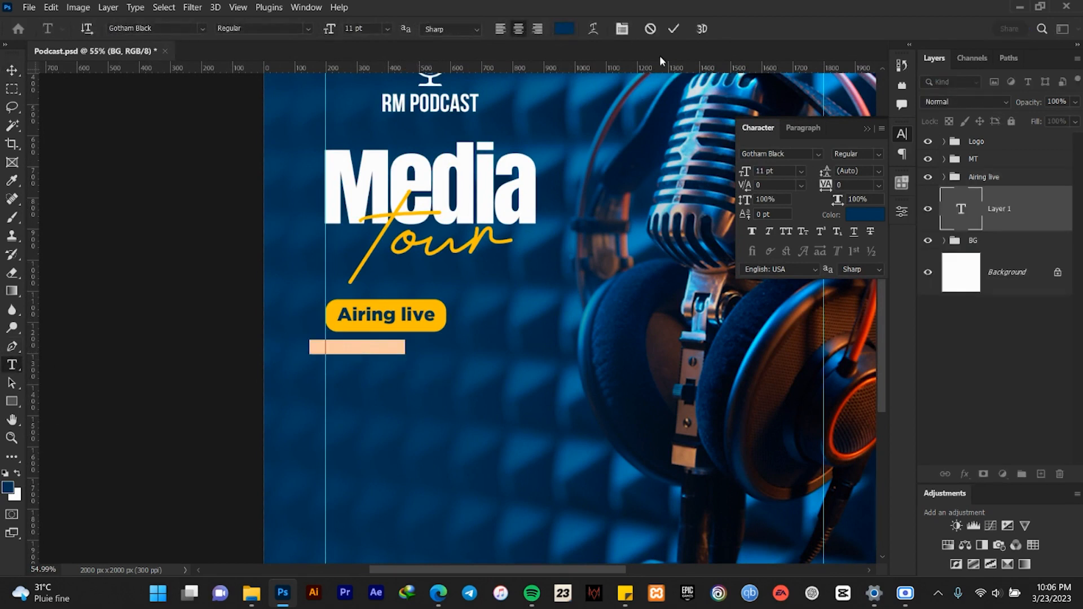
left_click(676, 30)
left_click(865, 215)
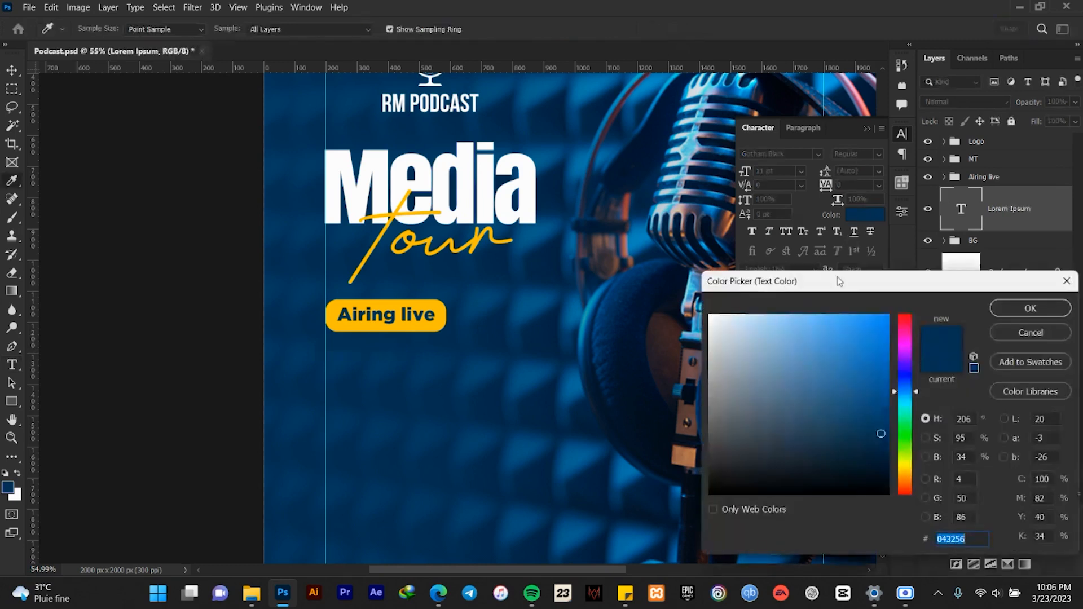
left_click_drag(804, 338, 661, 248)
left_click(1029, 309)
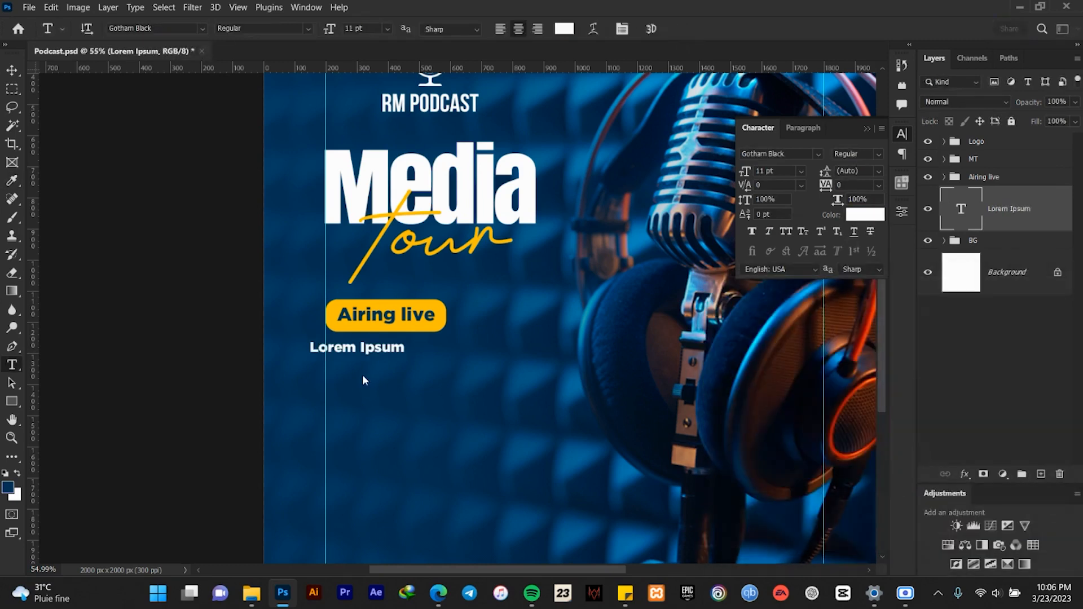
- Move the Lorem Ipsum text inside the margin beneath the Airing live label and set its font to Gotham Medium
left_click(9, 73)
left_click_drag(366, 352, 402, 355)
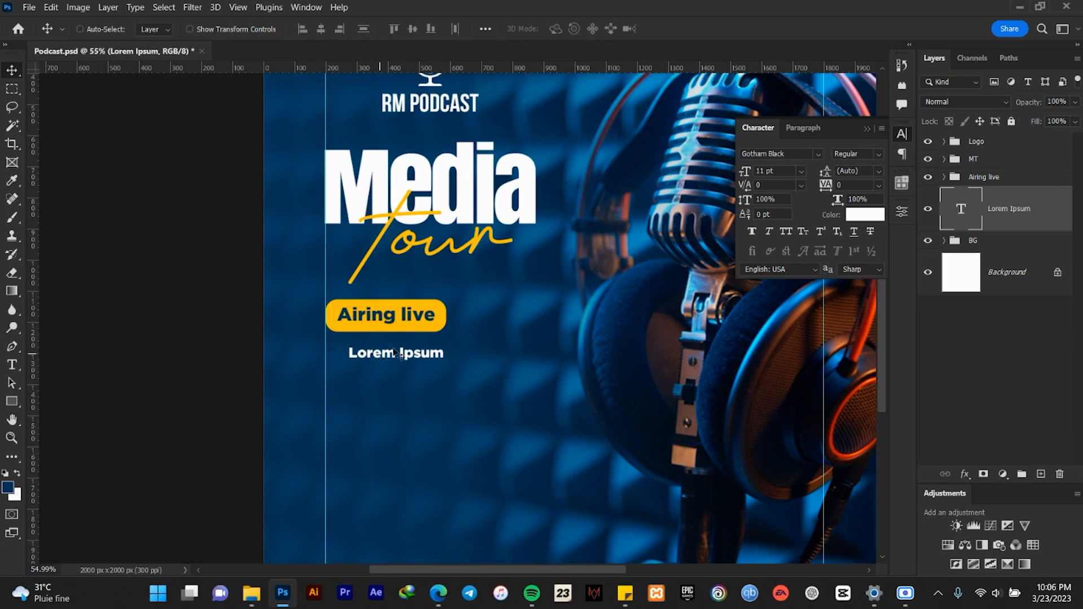
left_click(801, 154)
type("Gotham")
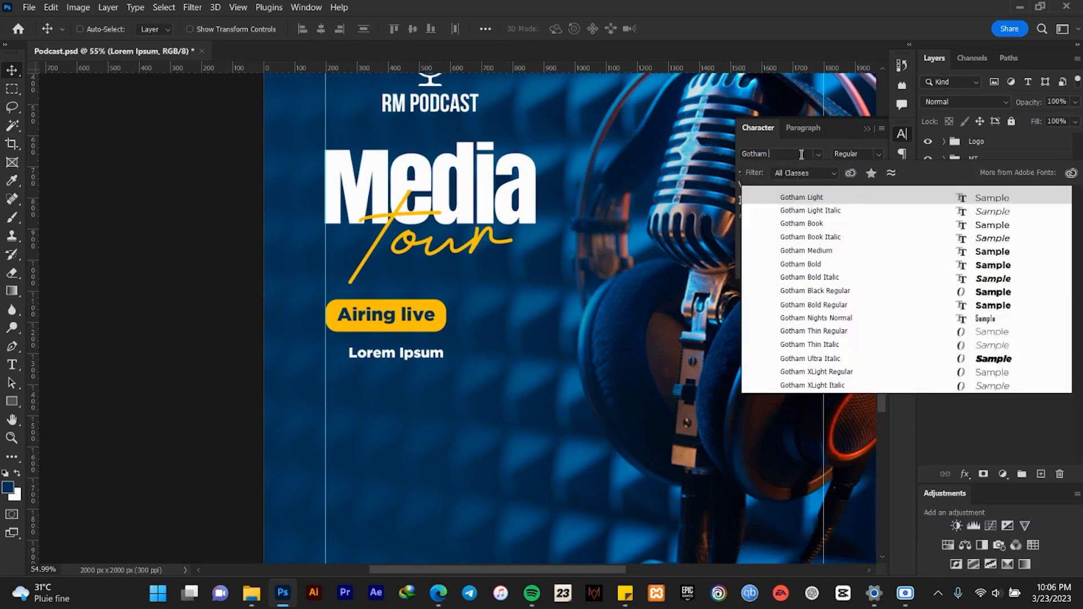
left_click(826, 250)
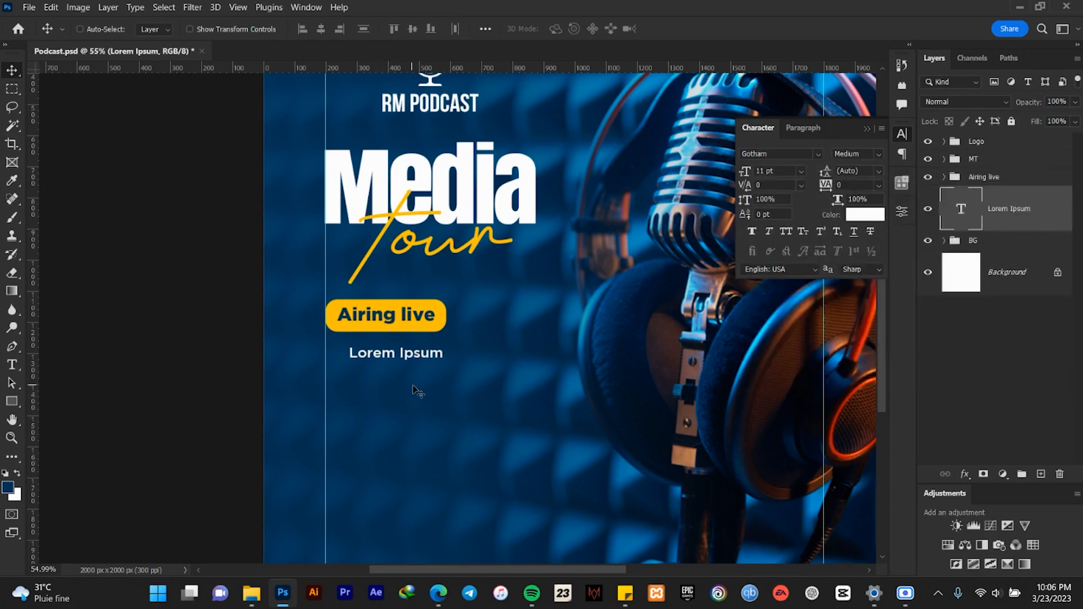
- Replace the Lorem Ipsum placeholder with the text GCTU Auditorium
scroll(417, 390, "up", 2)
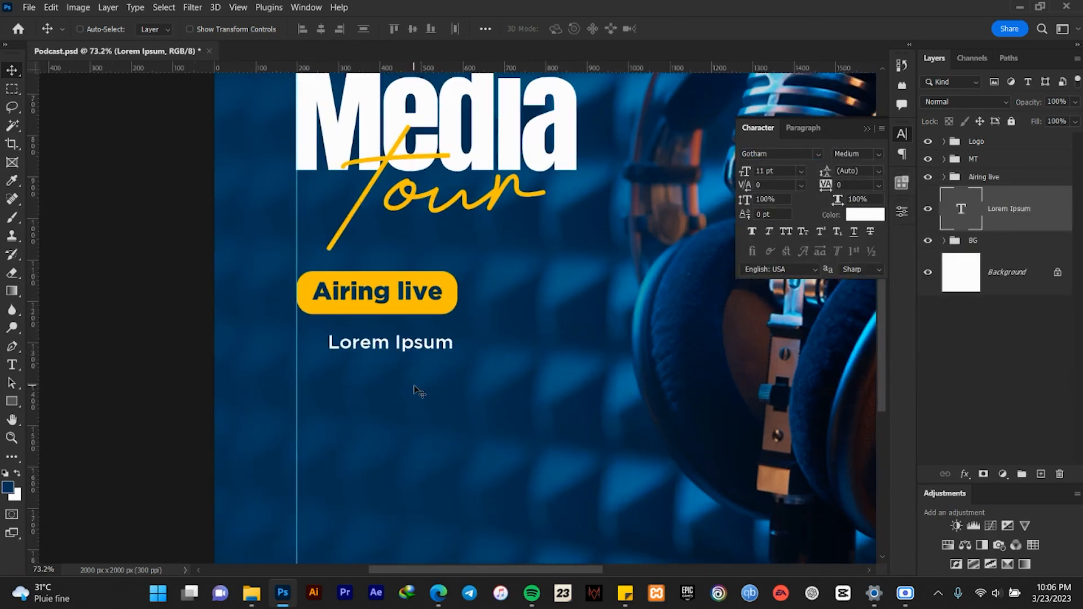
double_click(365, 348)
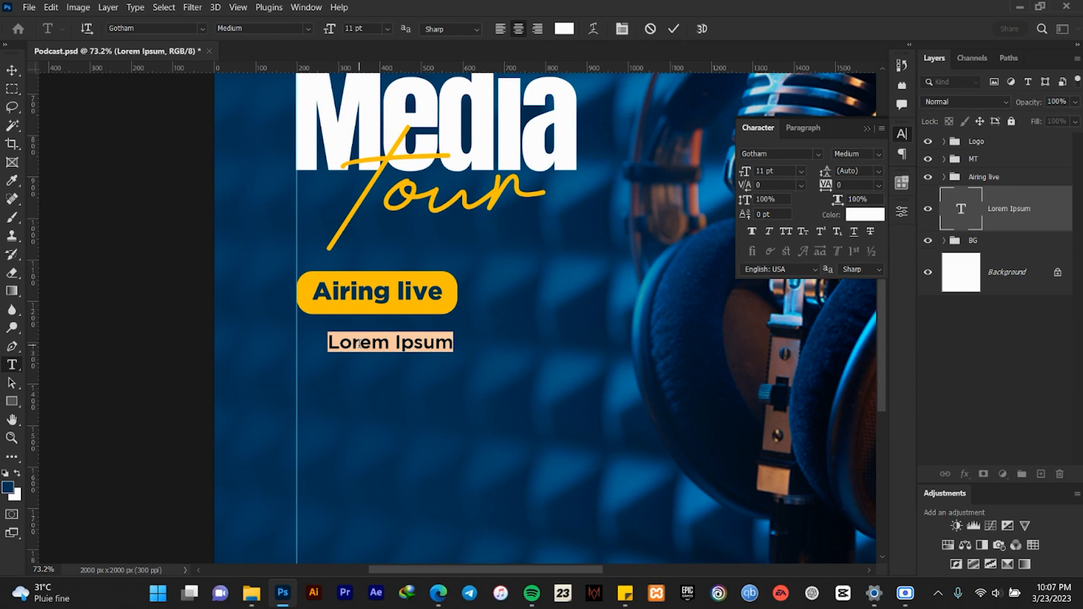
type("G")
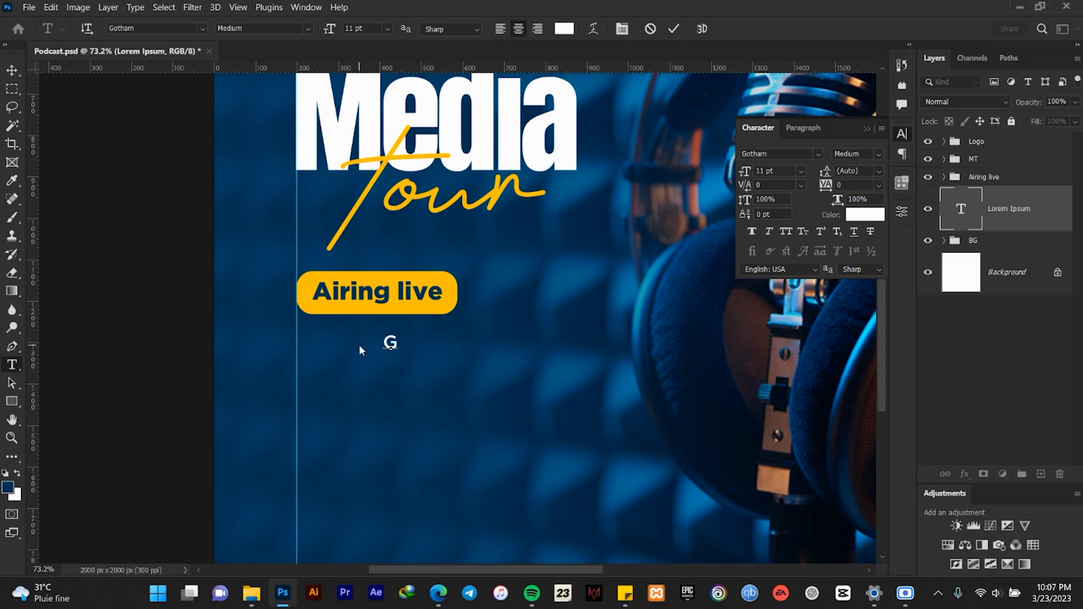
type("CTU Audito")
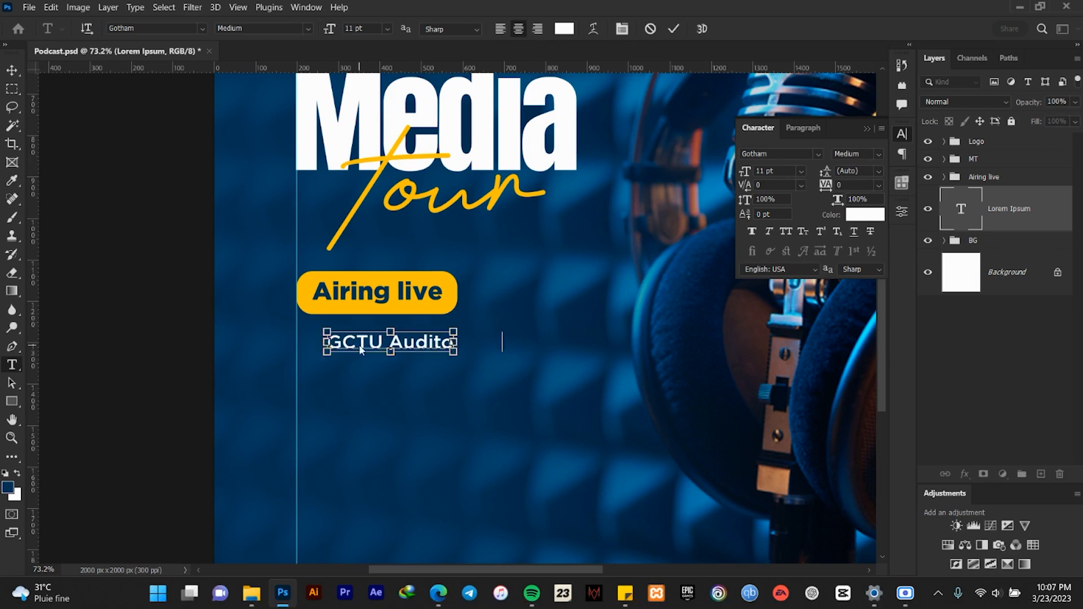
key("ctrl+v")
type("i")
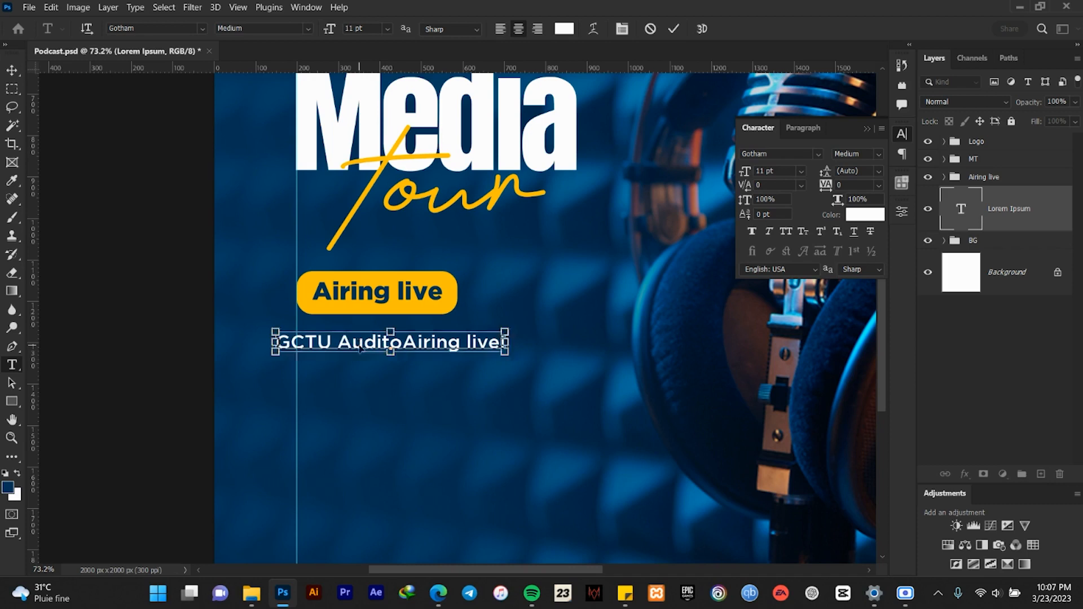
left_click_drag(423, 343, 562, 355)
left_click(449, 342)
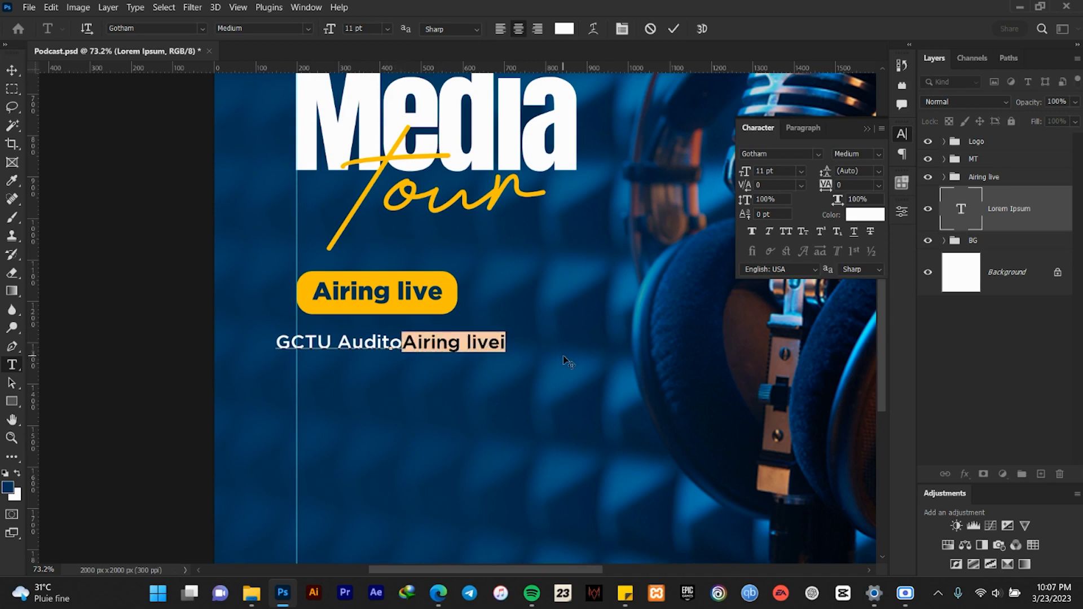
key("BackSpace")
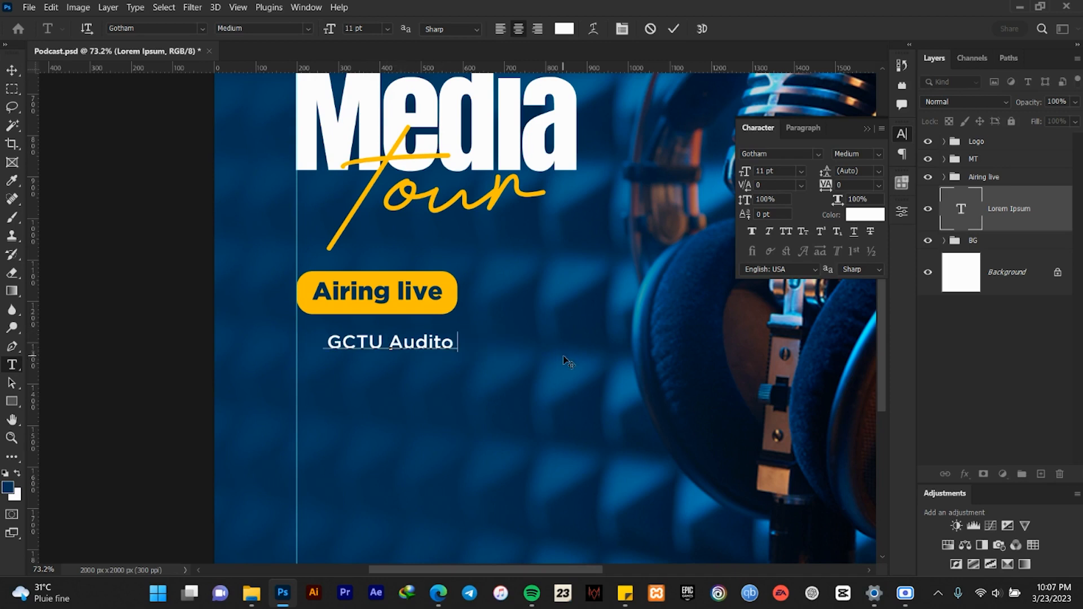
type("rium")
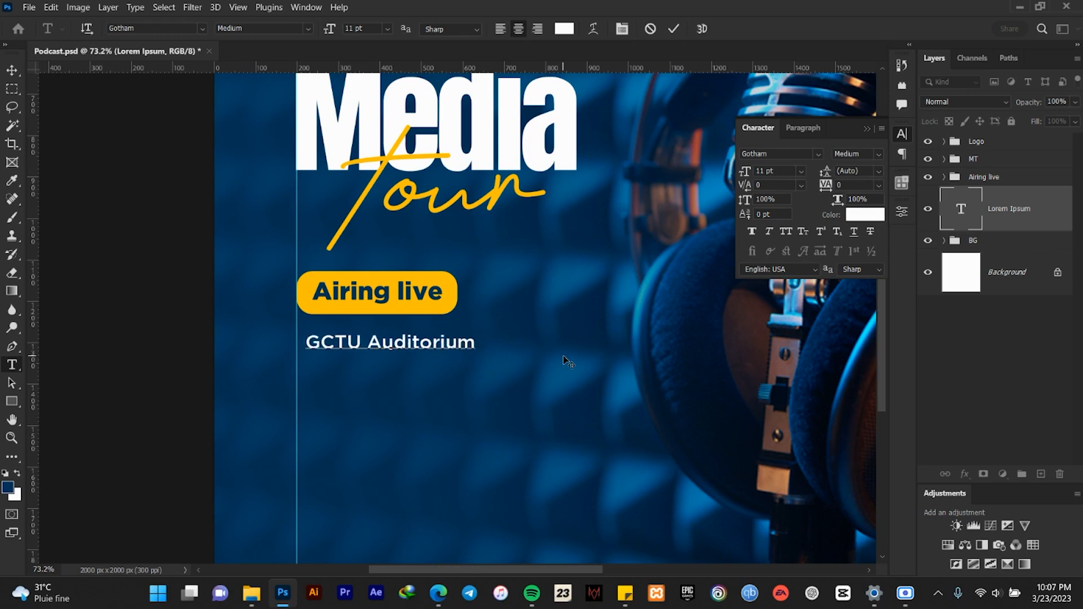
left_click(673, 29)
- Move the GCTU Auditorium text so its left edge lines up with the Airing live lettering above
key("v")
scroll(517, 269, "down", 3)
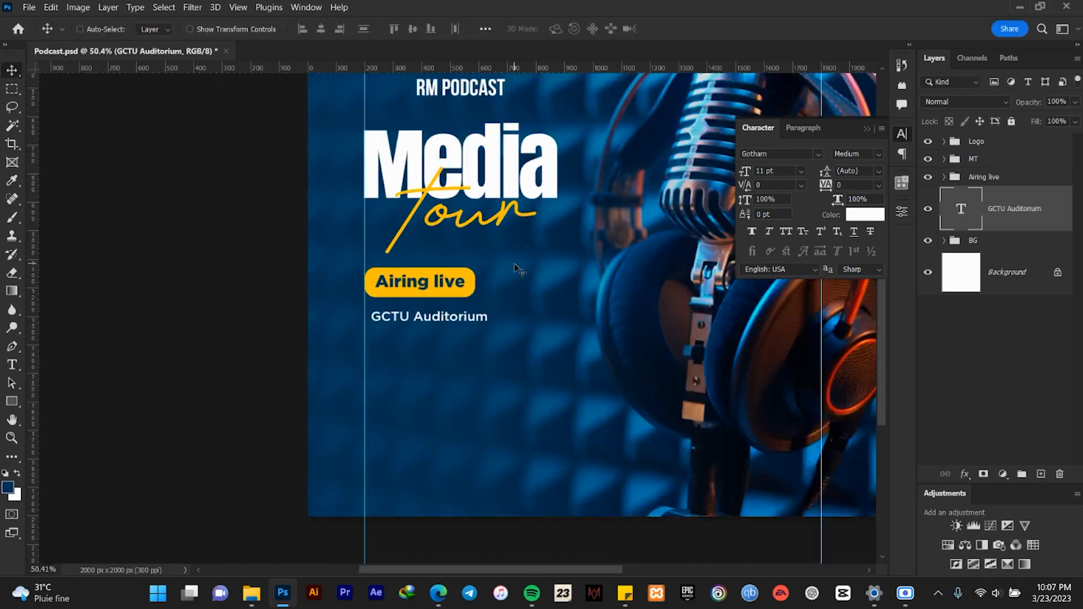
scroll(517, 270, "down", 1)
scroll(485, 282, "up", 4)
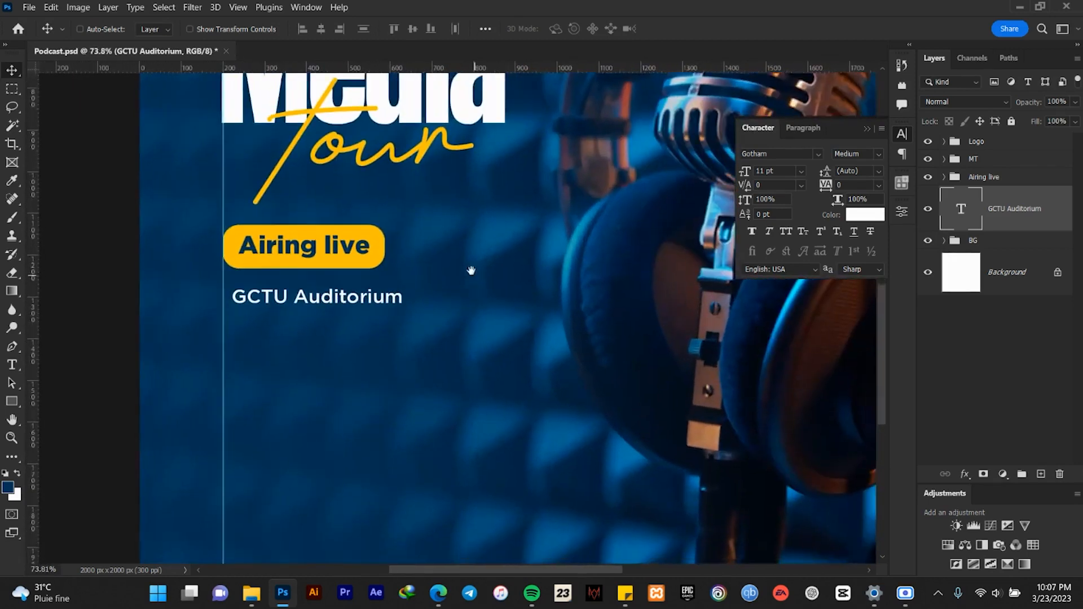
left_click_drag(280, 292, 288, 285)
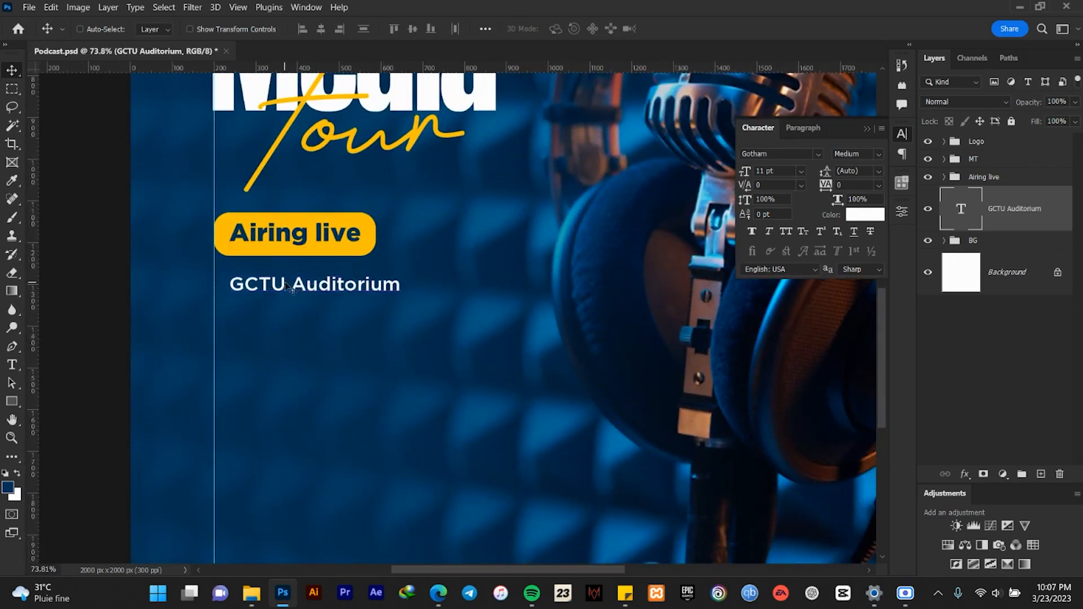
- Scale the GCTU Auditorium text up proportionally to about 110.25%
scroll(288, 286, "down", 1)
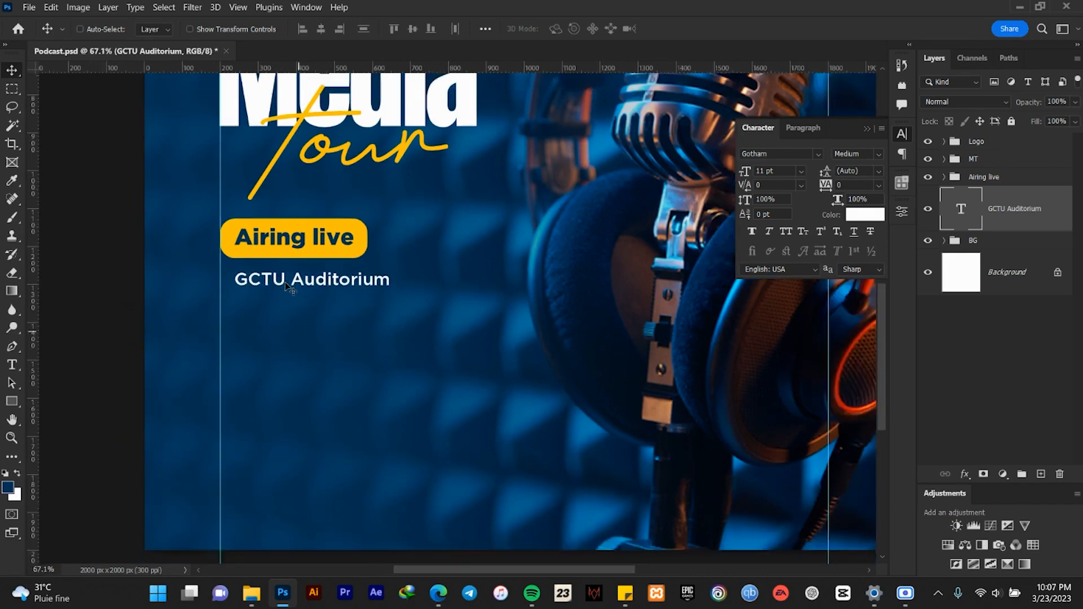
scroll(286, 282, "down", 1)
key("ctrl+t")
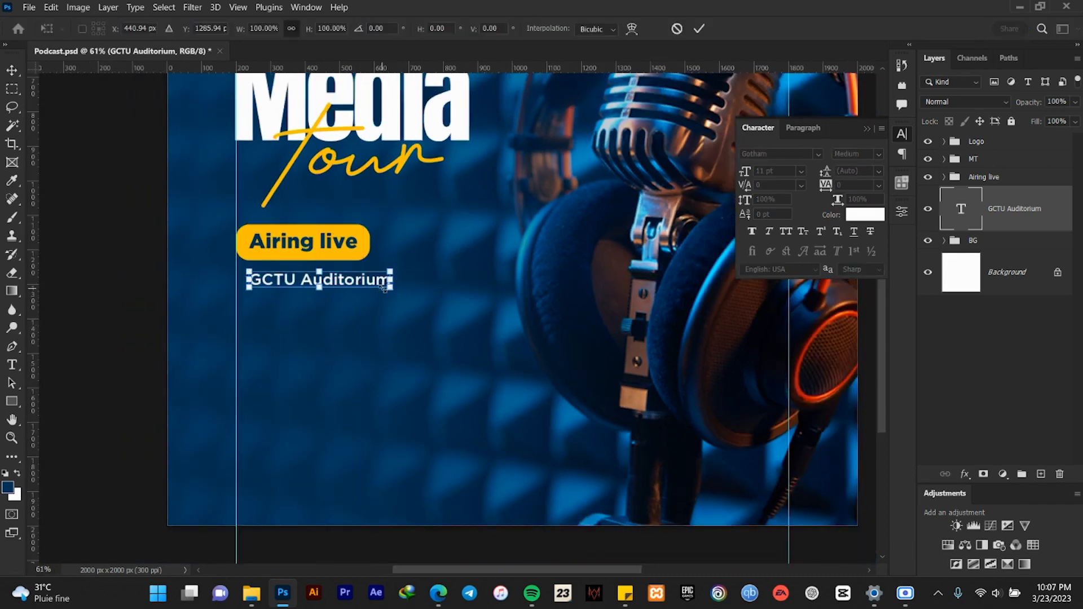
scroll(383, 288, "up", 5)
left_click_drag(394, 287, 417, 290)
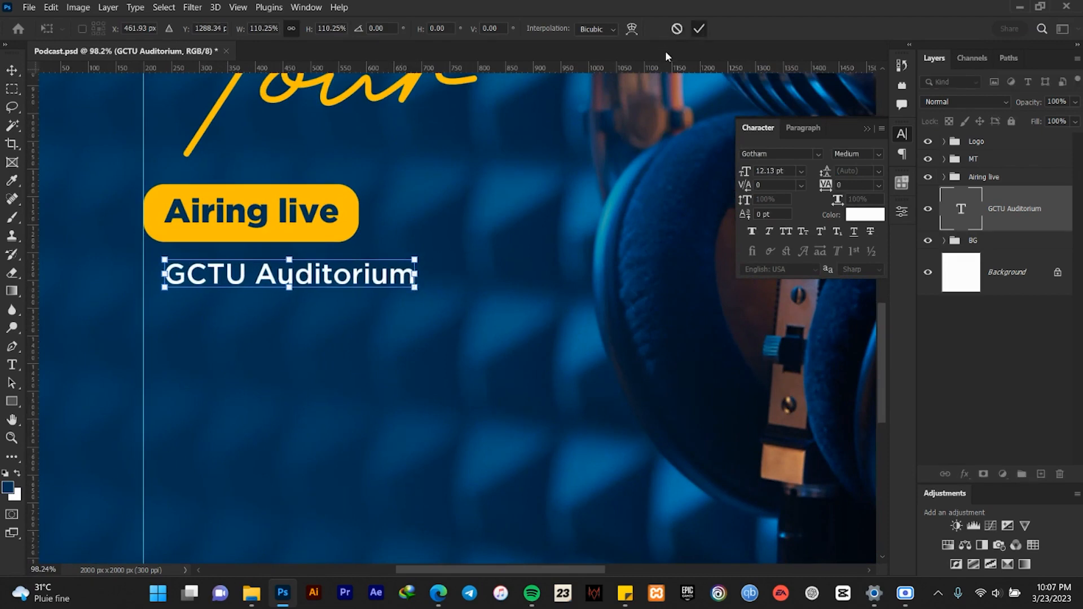
left_click(699, 29)
scroll(322, 248, "down", 6)
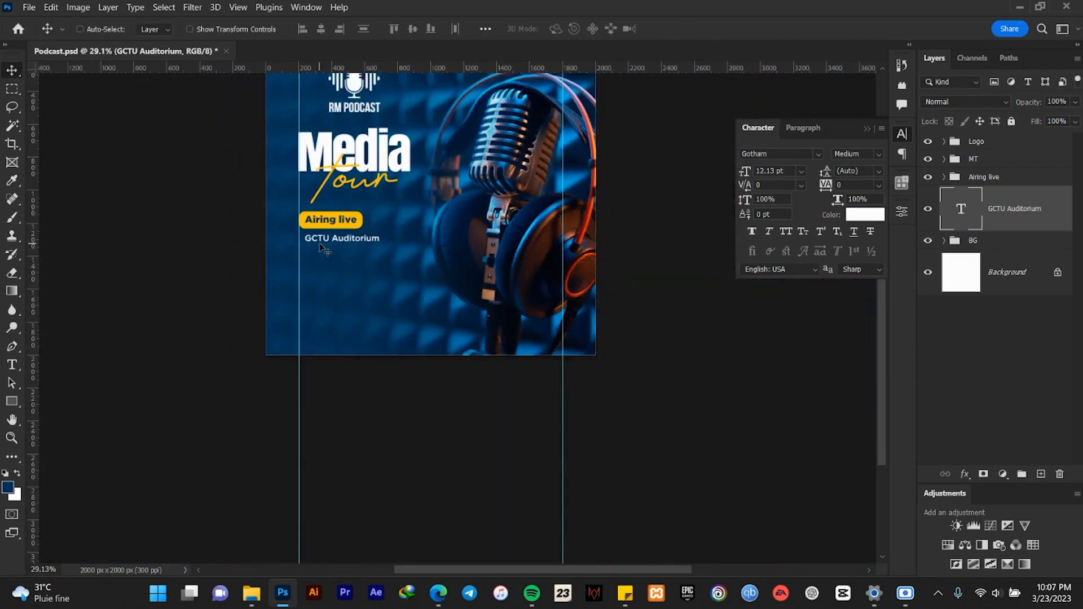
scroll(321, 248, "up", 4)
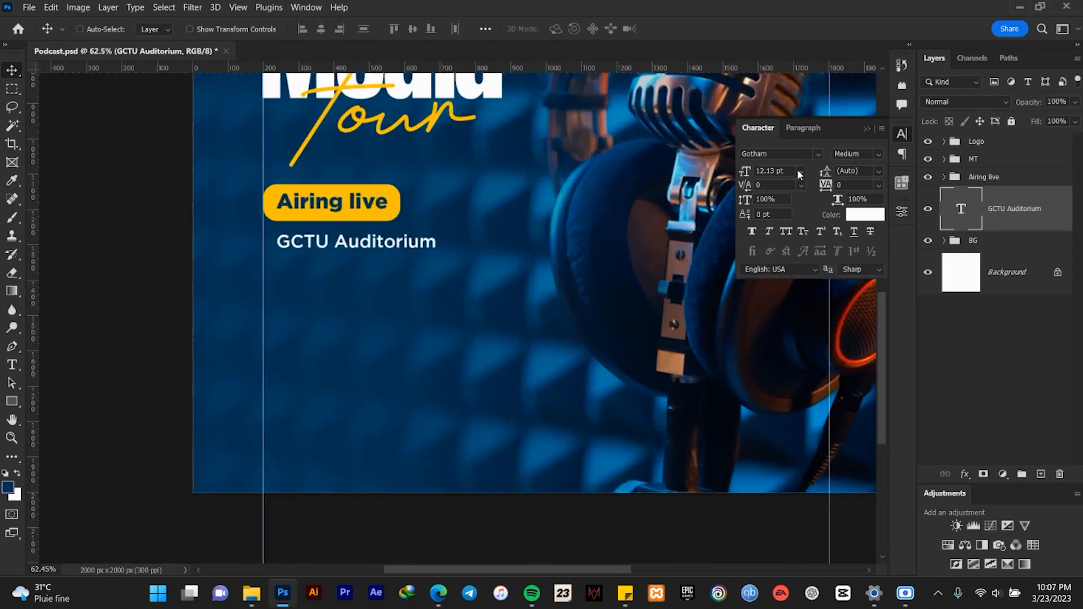
- Set the GCTU Auditorium text to 11 pt and realign its left edge with the Airing live lettering
left_click(799, 174)
left_click(778, 245)
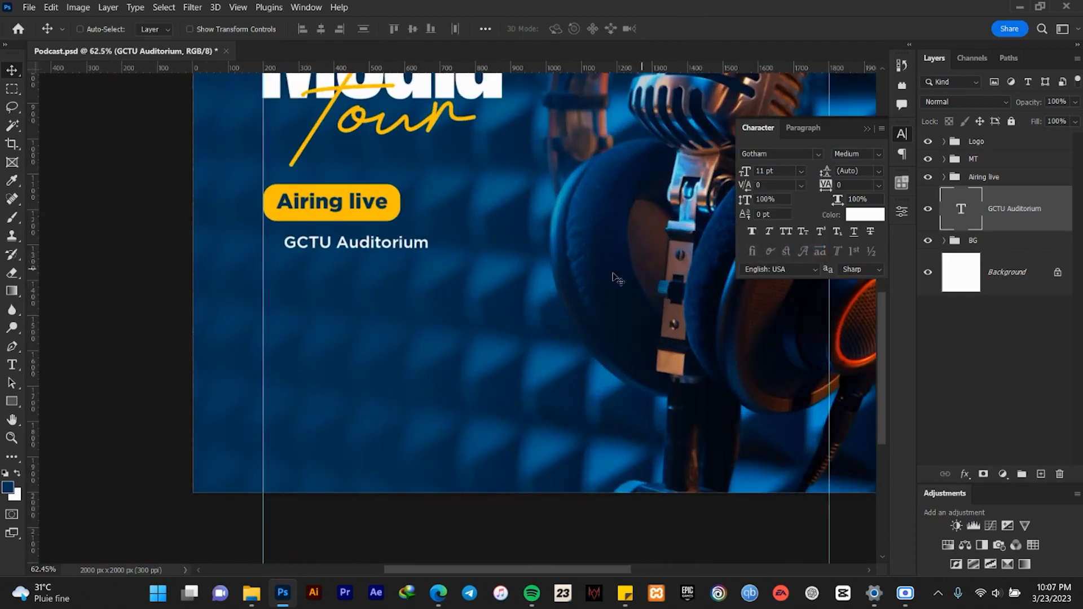
scroll(445, 264, "down", 2)
scroll(395, 255, "up", 4)
left_click_drag(393, 250, 382, 250)
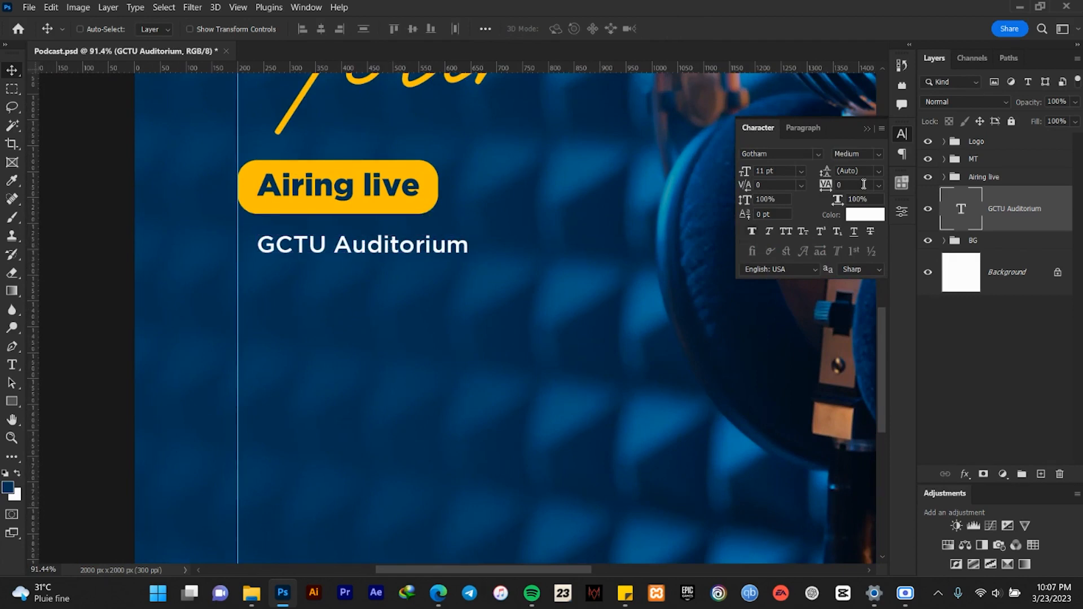
- Set the GCTU Auditorium text to 12 pt and shift it back in line with the start of the Airing live lettering
left_click(799, 172)
left_click(780, 257)
left_click_drag(308, 251, 317, 251)
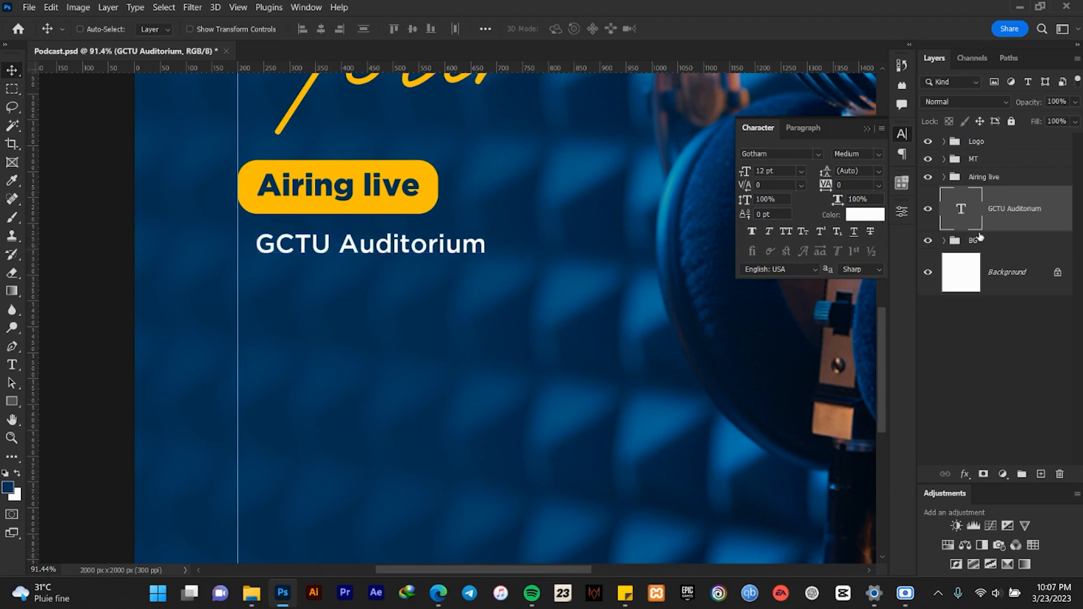
- Duplicate the GCTU Auditorium text layer and move the lower layer's text straight down to form a second line
key("ctrl+j")
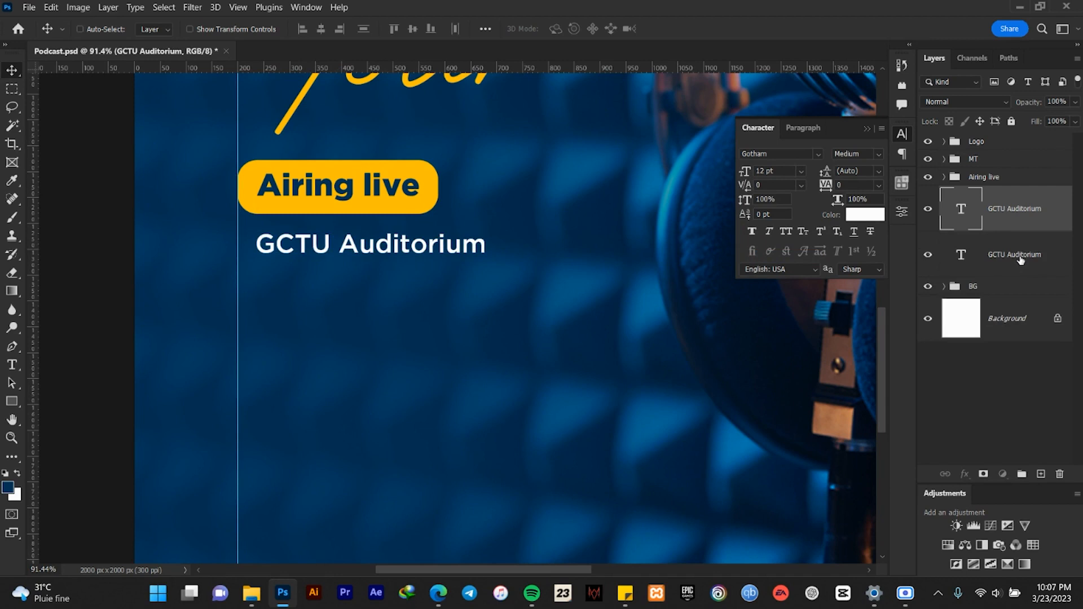
left_click(1020, 254)
left_click_drag(376, 244, 376, 289)
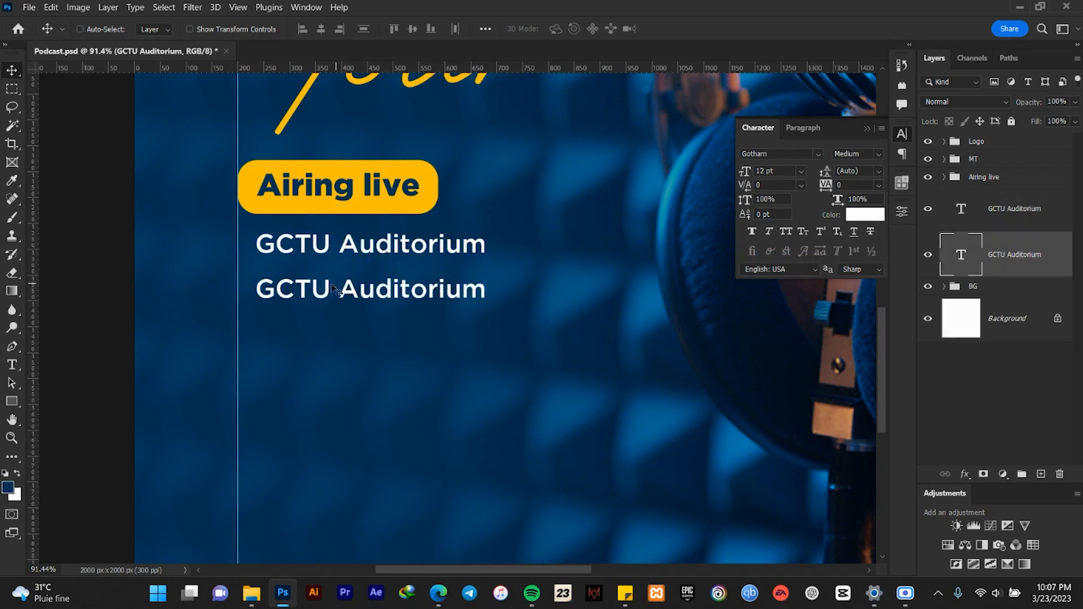
- Replace the lower GCTU Auditorium line's text with the date 23/03/2023
double_click(303, 290)
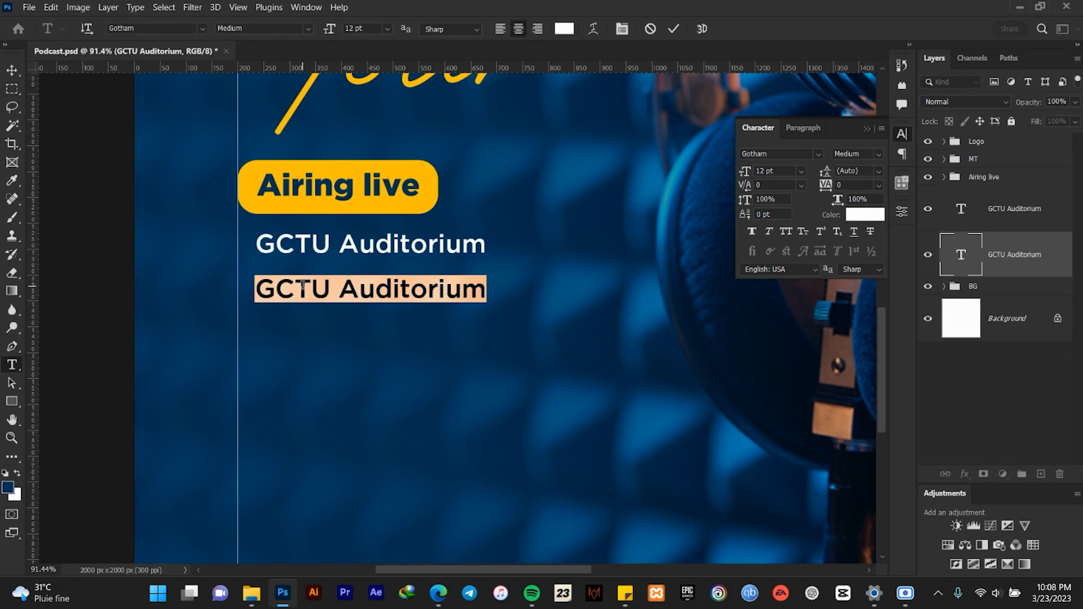
type("23")
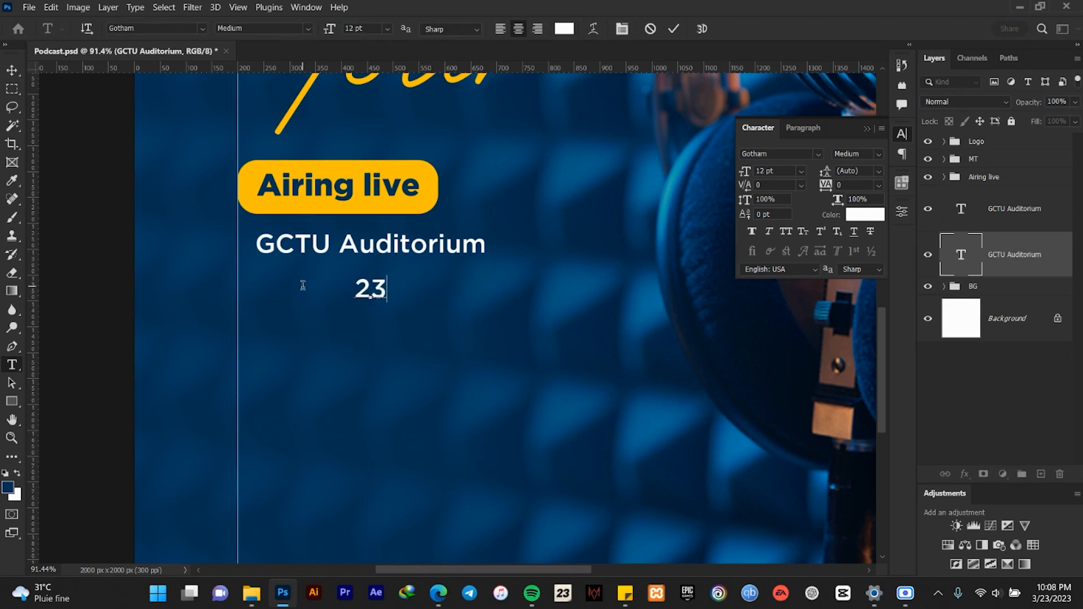
type("/")
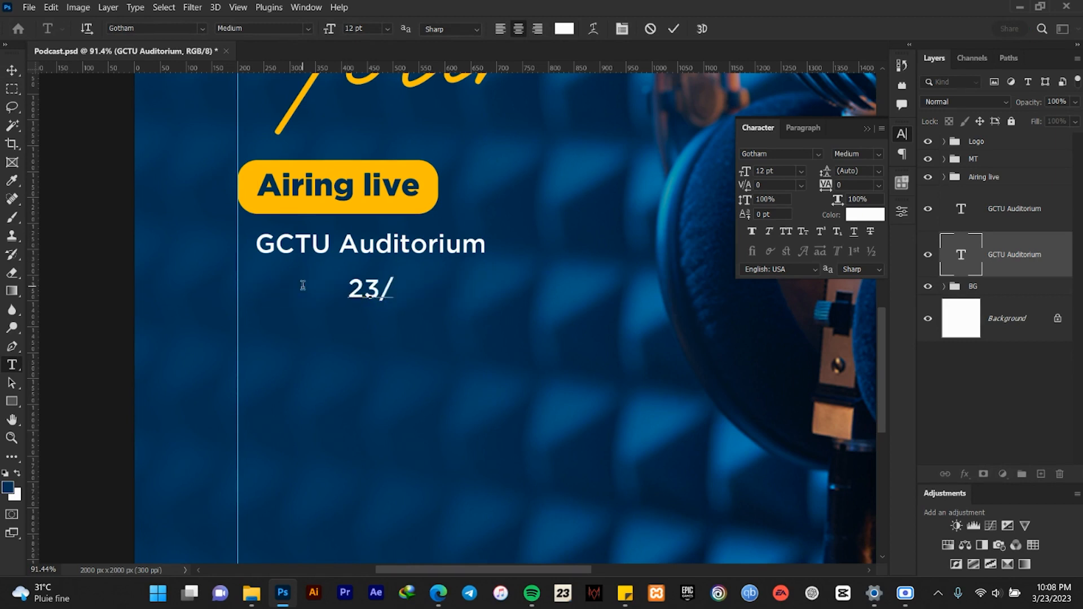
type("03")
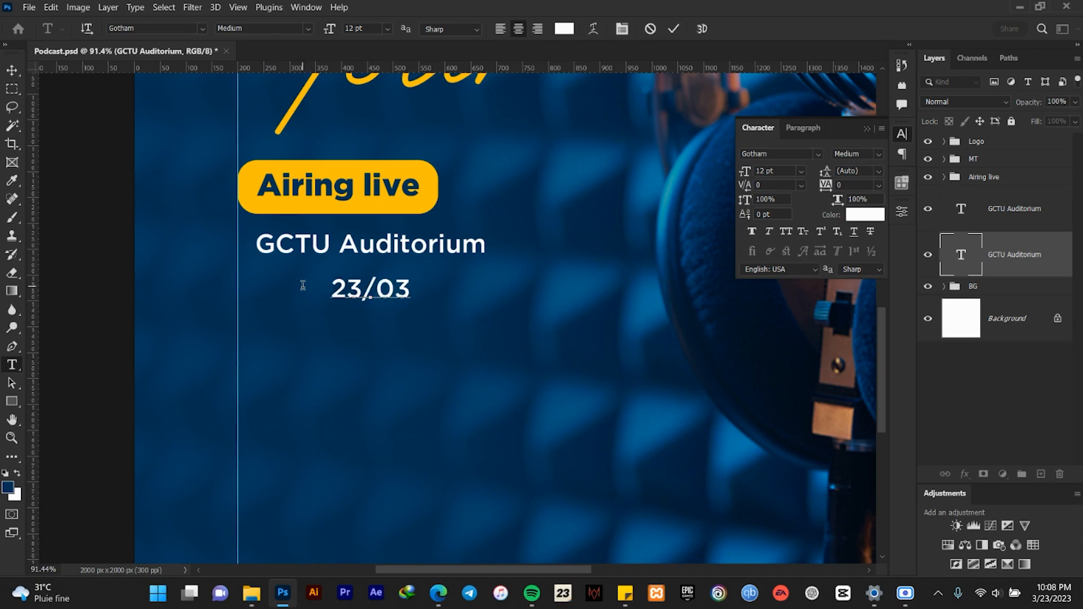
type("/2023")
left_click(673, 28)
key("v")
- Set the date text's font to Gotham Black Regular
left_click(782, 150)
left_click(782, 150)
left_click(781, 154)
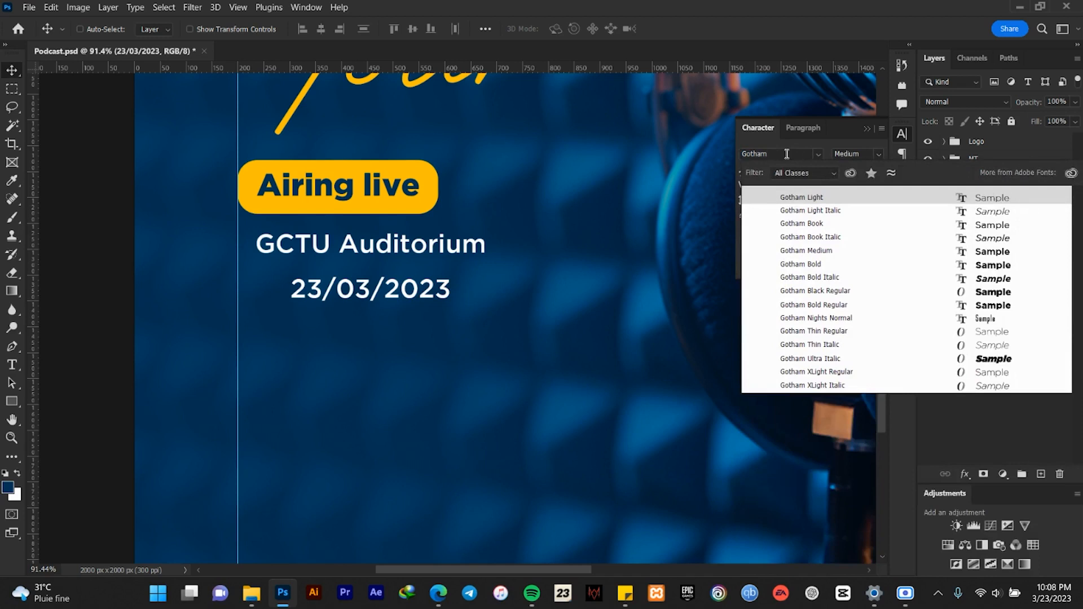
left_click(812, 290)
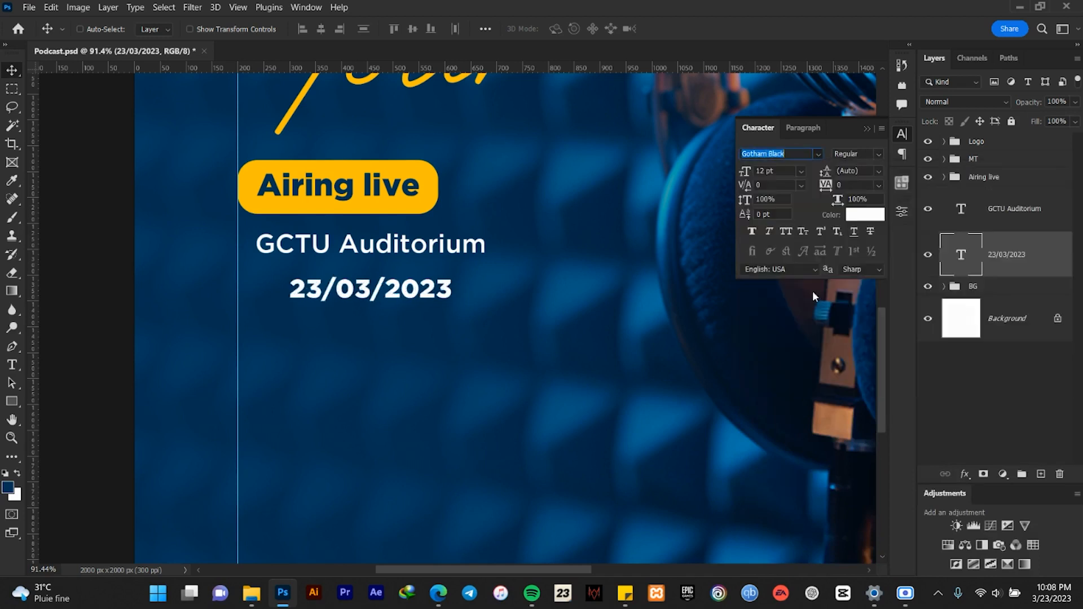
- Align the date just beneath the start of the GCTU Auditorium line and scale it up proportionally to about 200.85%
left_click_drag(298, 290, 313, 272)
key("ctrl+t")
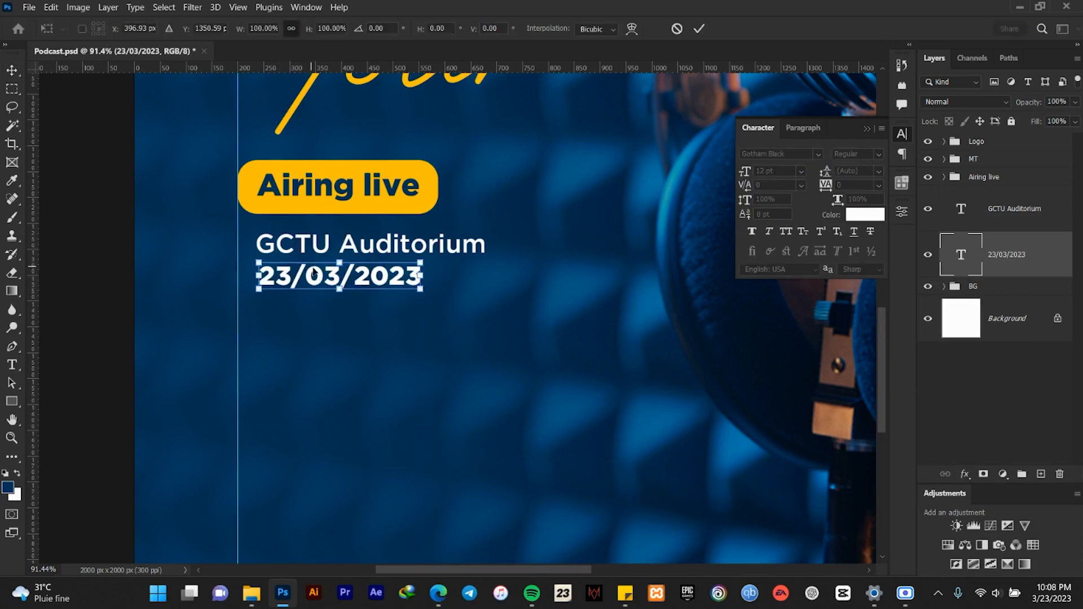
left_click_drag(420, 290, 562, 322)
scroll(543, 325, "down", 4)
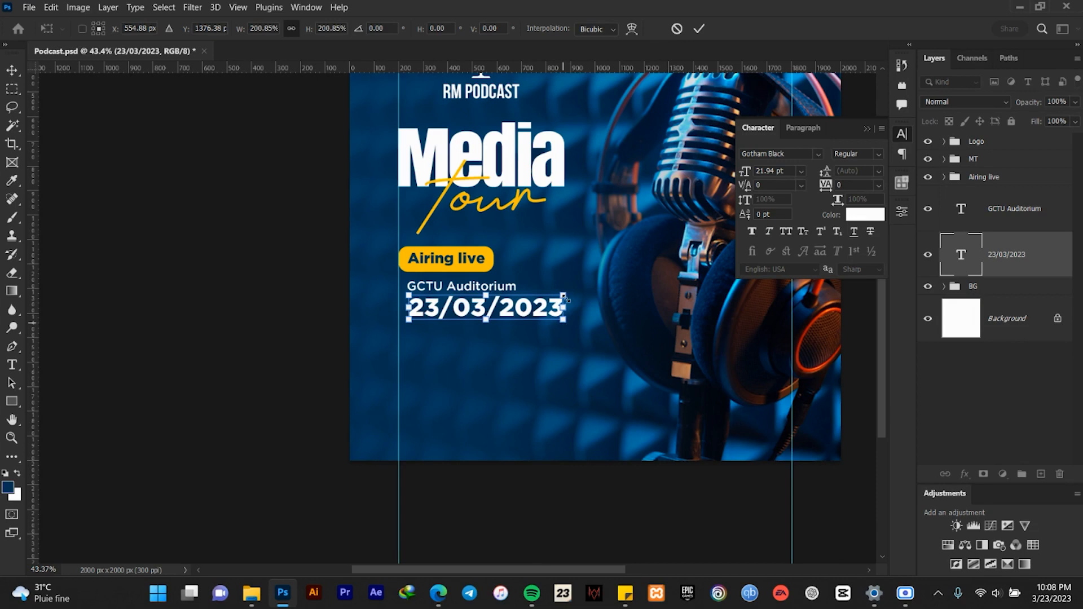
left_click(700, 29)
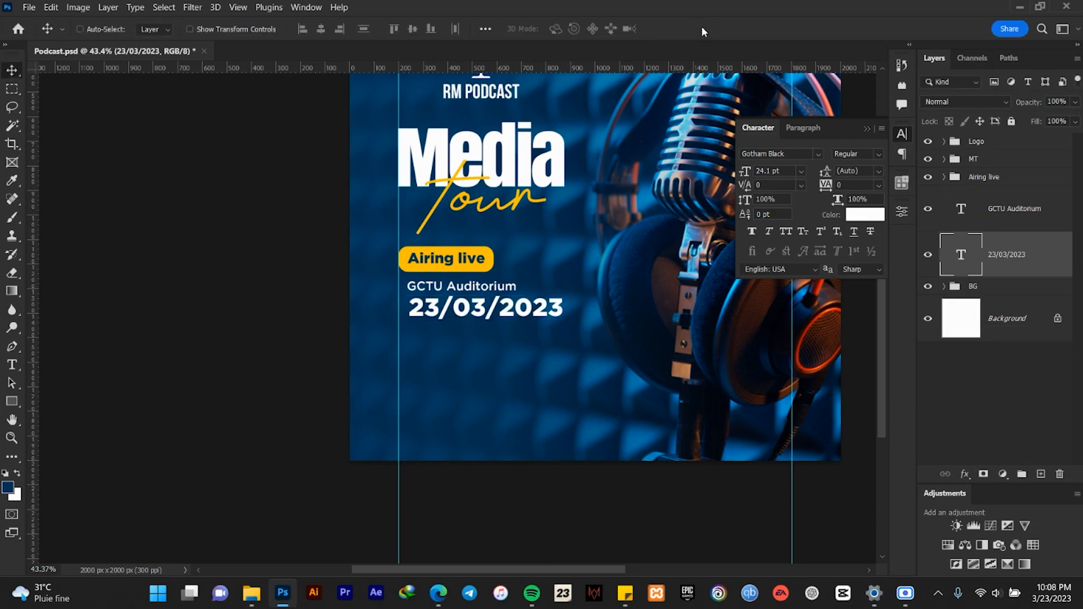
- Place a vertical guide at the right edge of the Media headline, hiding the date layer while positioning it and showing it again
left_click(928, 257)
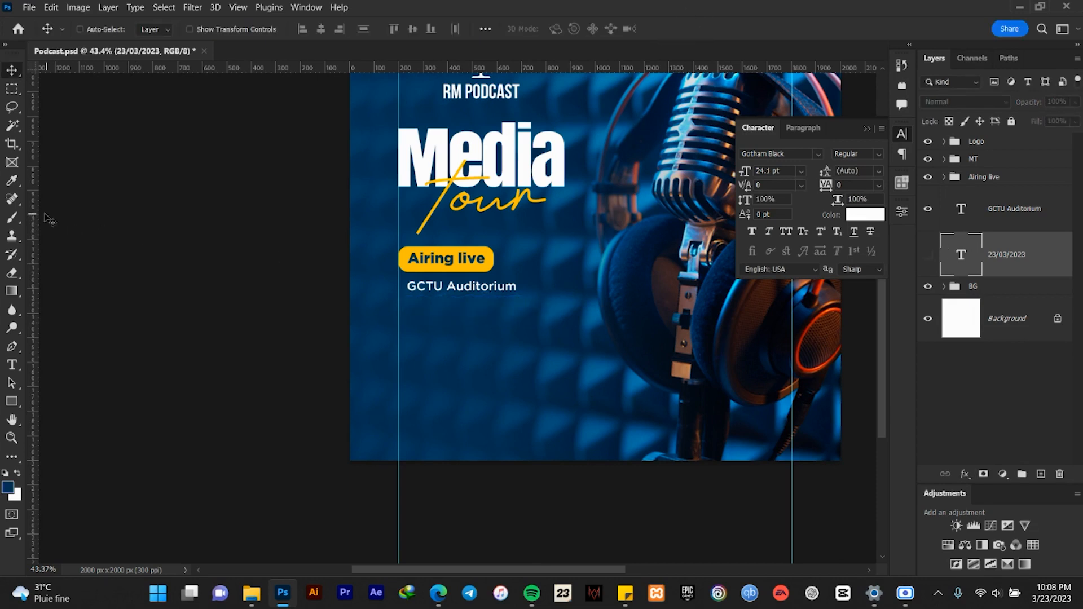
scroll(550, 132, "up", 2)
left_click_drag(39, 216, 576, 195)
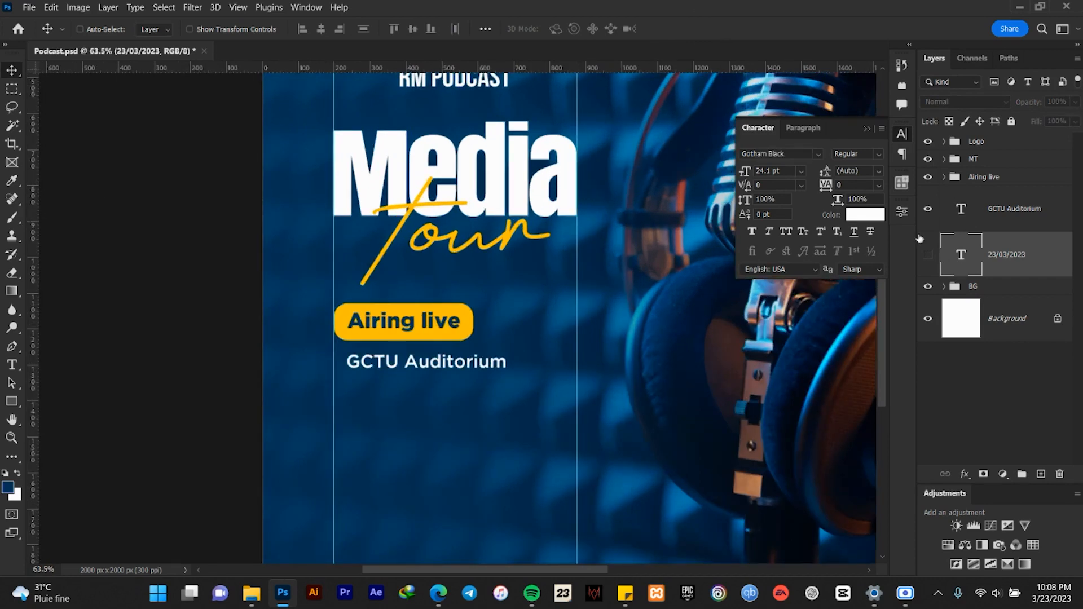
left_click(928, 257)
- Scale the date text up proportionally to about 102.02%, stretching it toward the guide at the Media headline's right edge
scroll(524, 440, "up", 2)
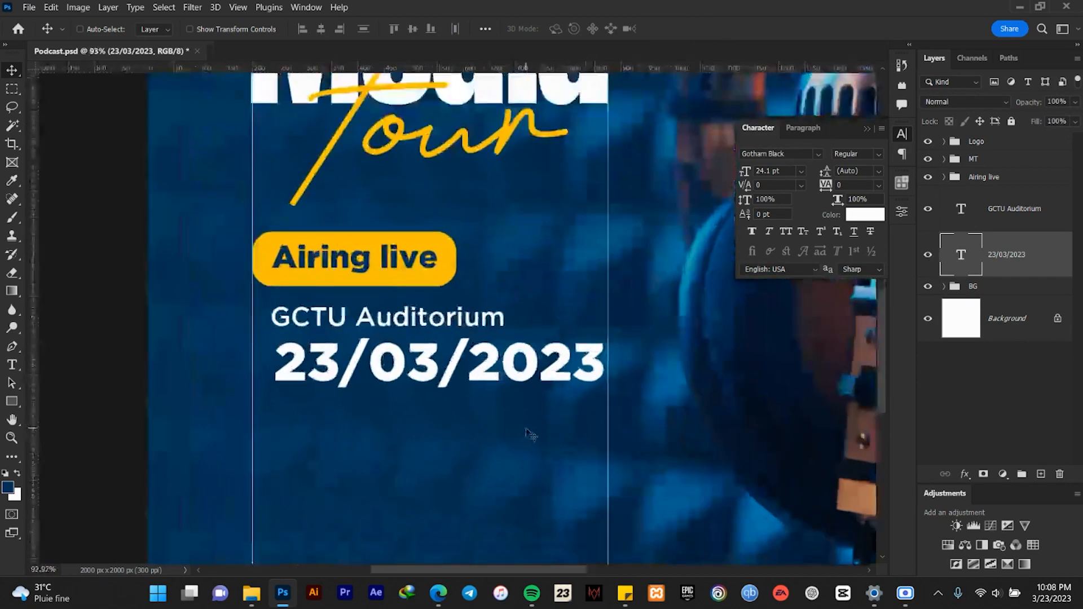
key("ctrl+t")
left_click_drag(607, 389, 612, 390)
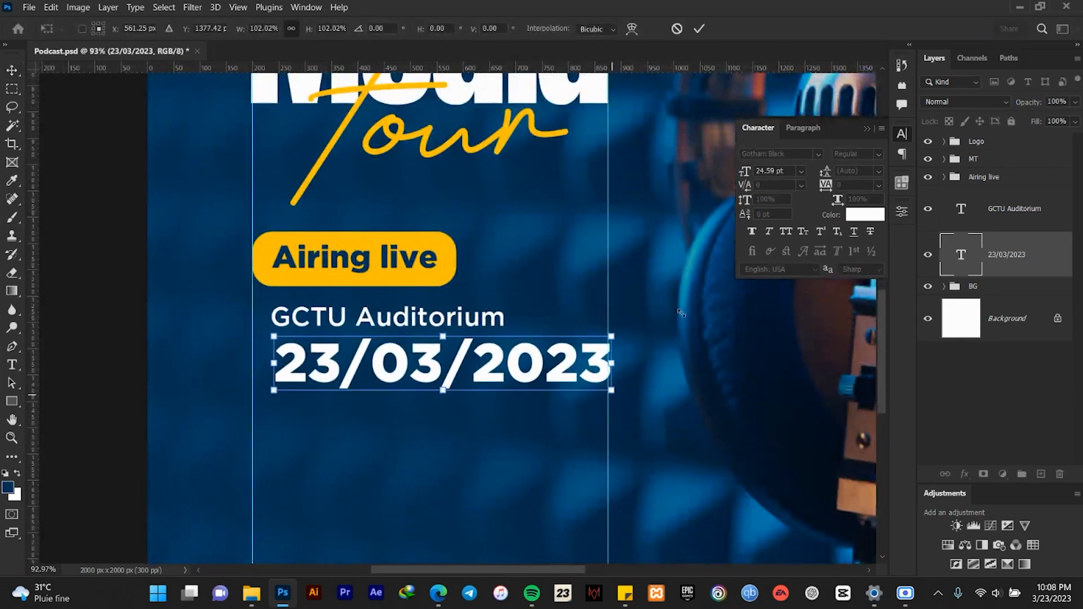
left_click(699, 28)
- Set the date text's tracking to -50 and shift it back in line with the start of GCTU Auditorium
left_click(878, 184)
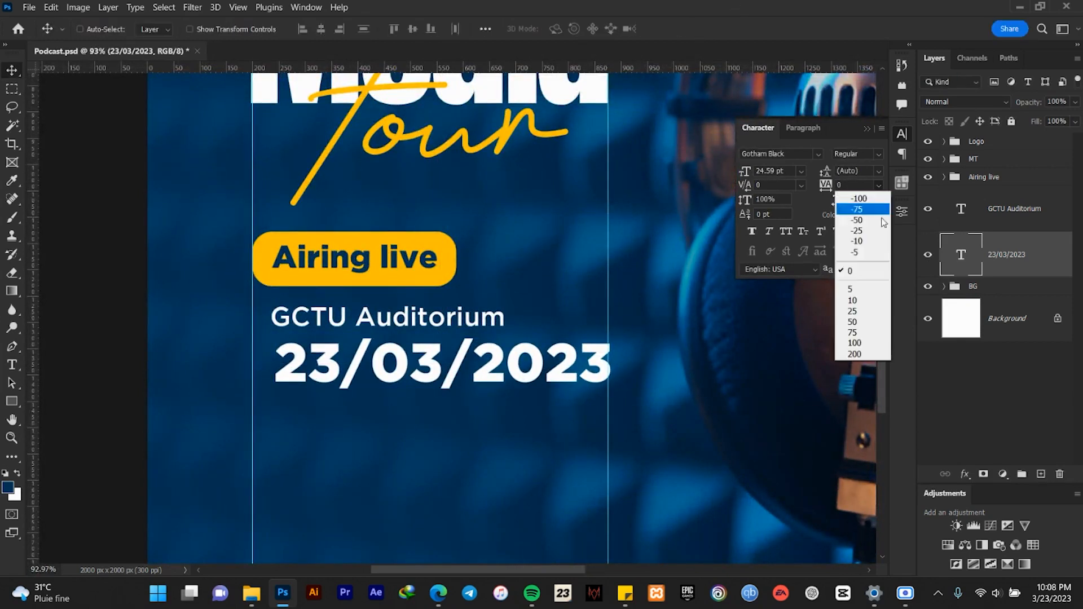
left_click(856, 219)
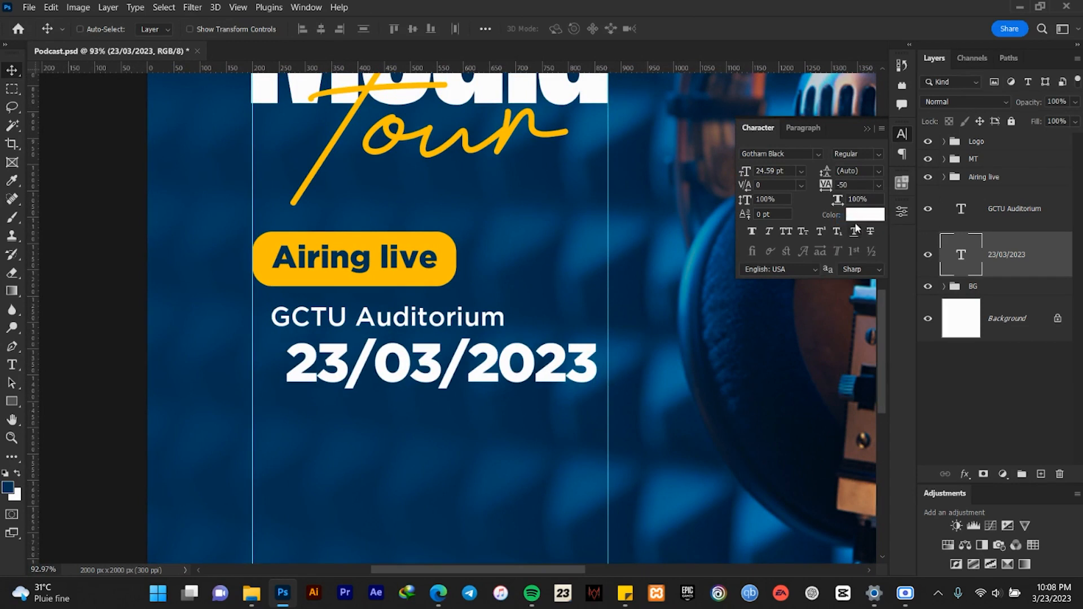
left_click_drag(465, 350, 454, 353)
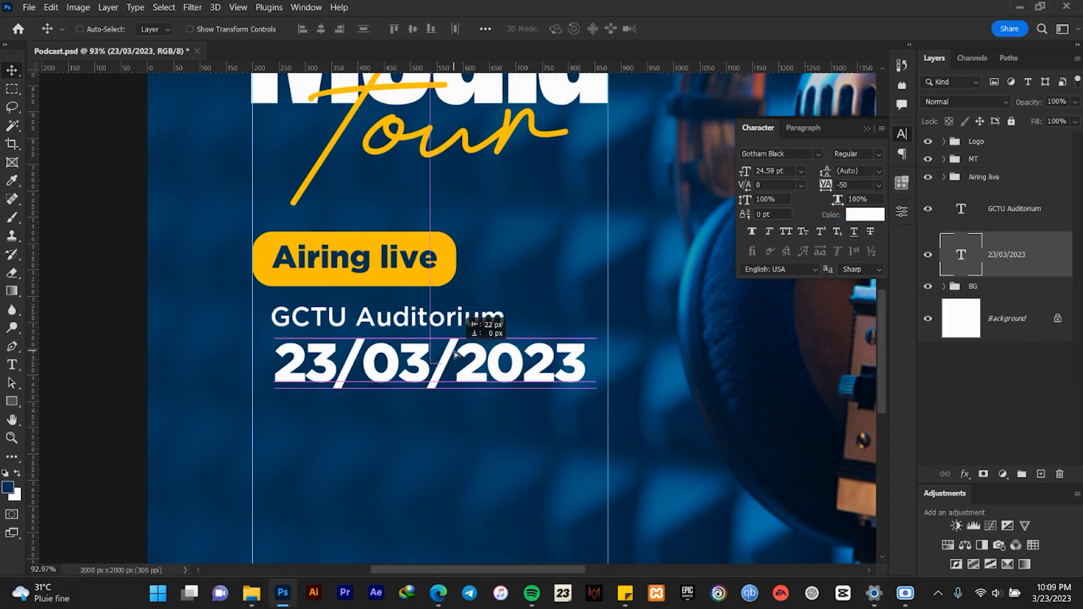
- Scale the date text proportionally to about 107.55% so its right edge meets the guide at the Media headline's edge
key("ctrl+t")
left_click_drag(587, 391, 608, 393)
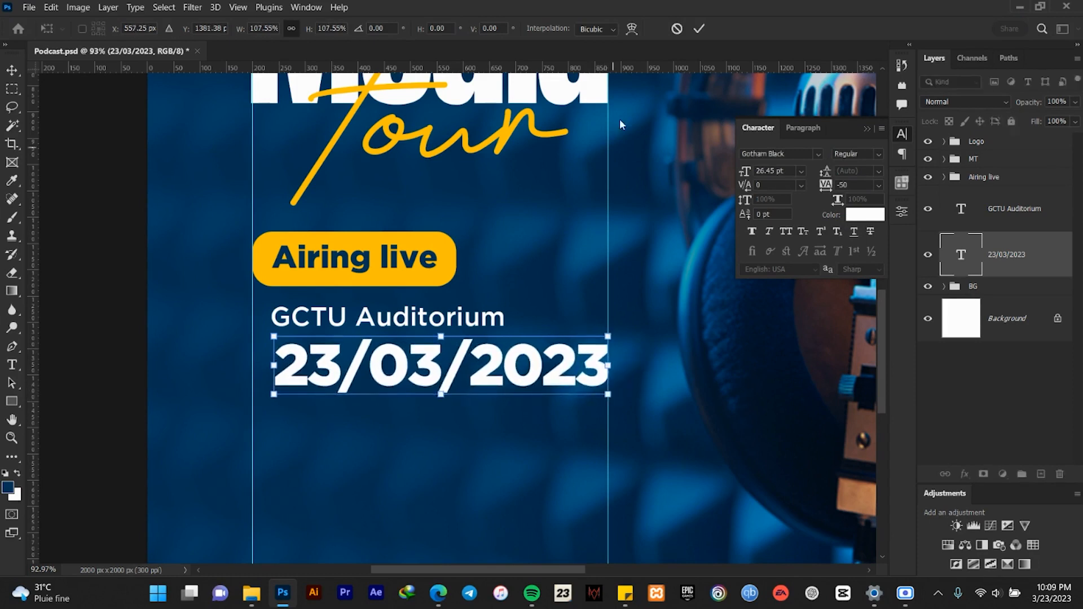
left_click(699, 28)
- Duplicate the GCTU Auditorium text layer, order one copy beneath the date layer, and place its text below the date
scroll(484, 265, "down", 8)
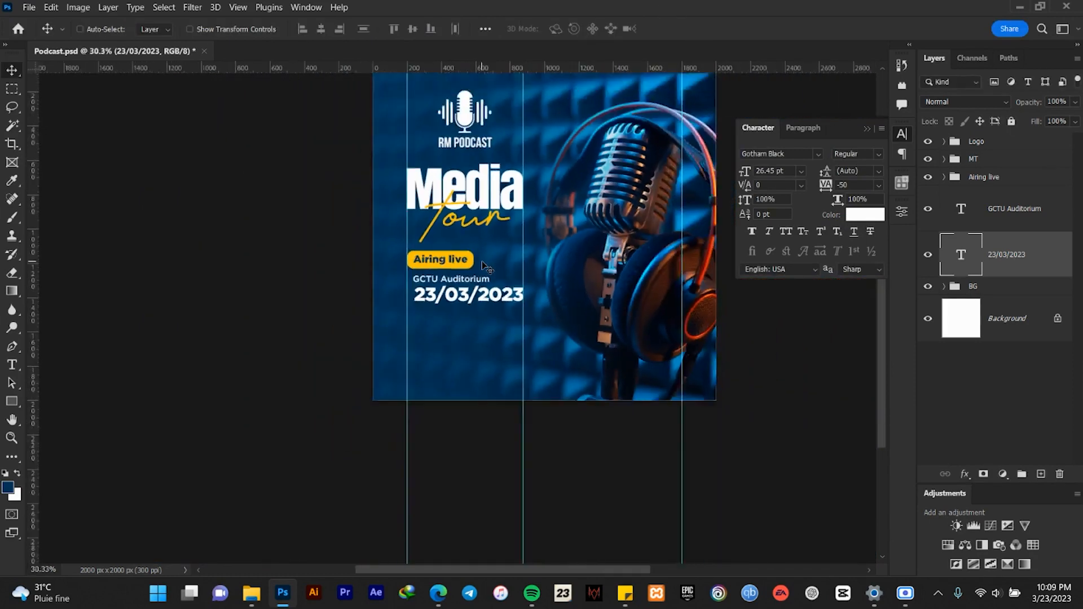
scroll(484, 265, "up", 5)
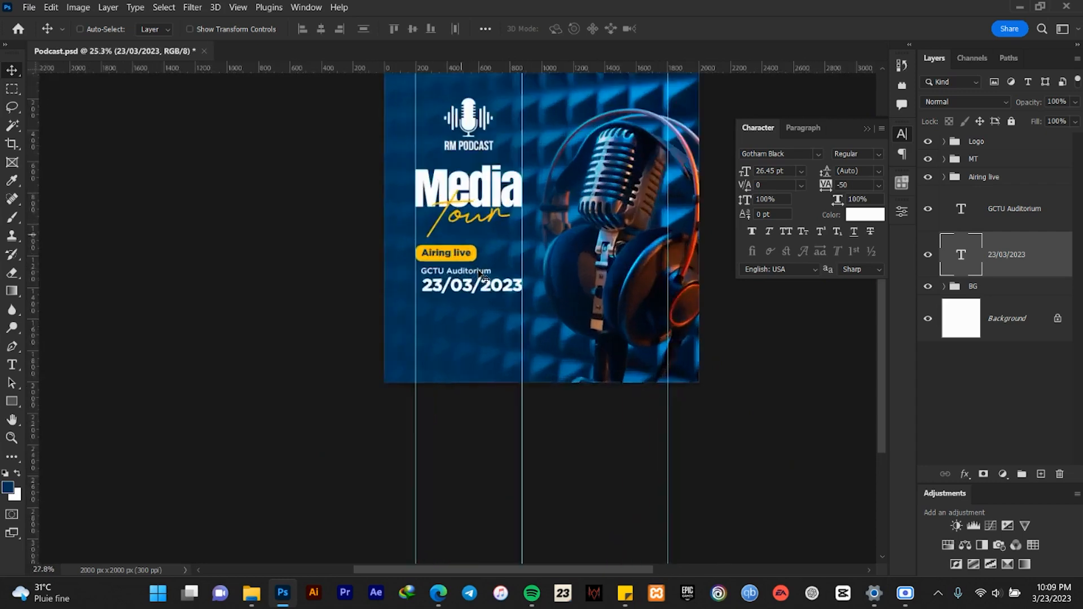
scroll(476, 288, "up", 3)
scroll(477, 287, "down", 5)
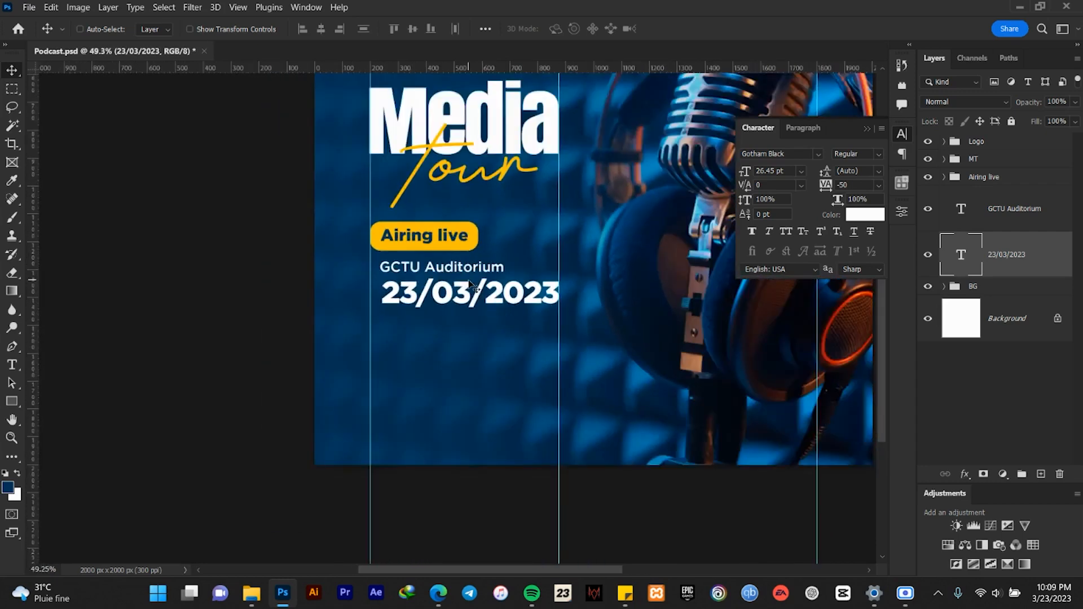
scroll(477, 284, "up", 4)
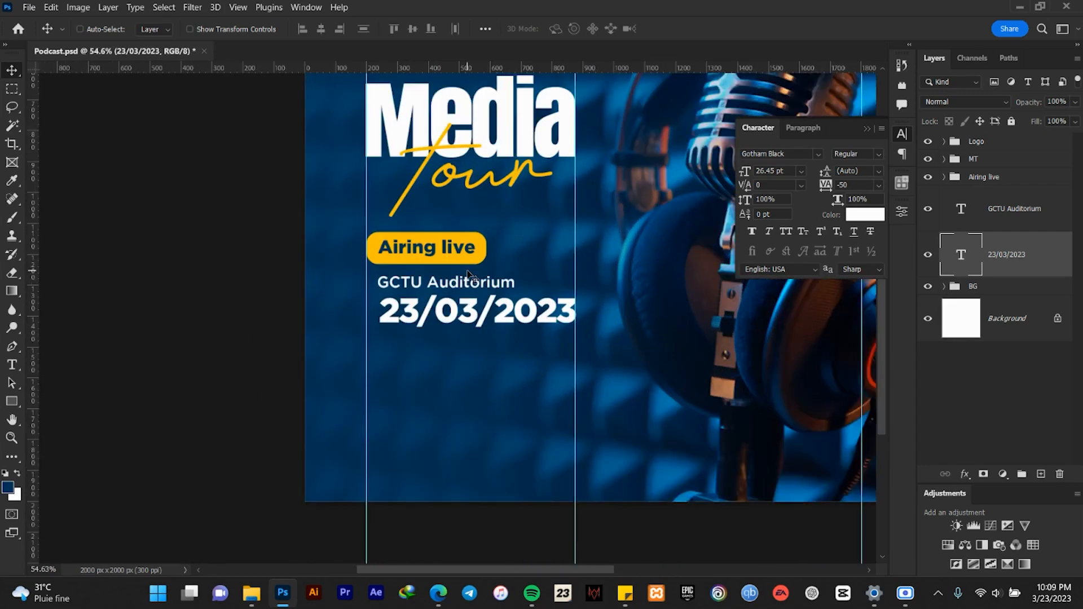
scroll(496, 301, "down", 2)
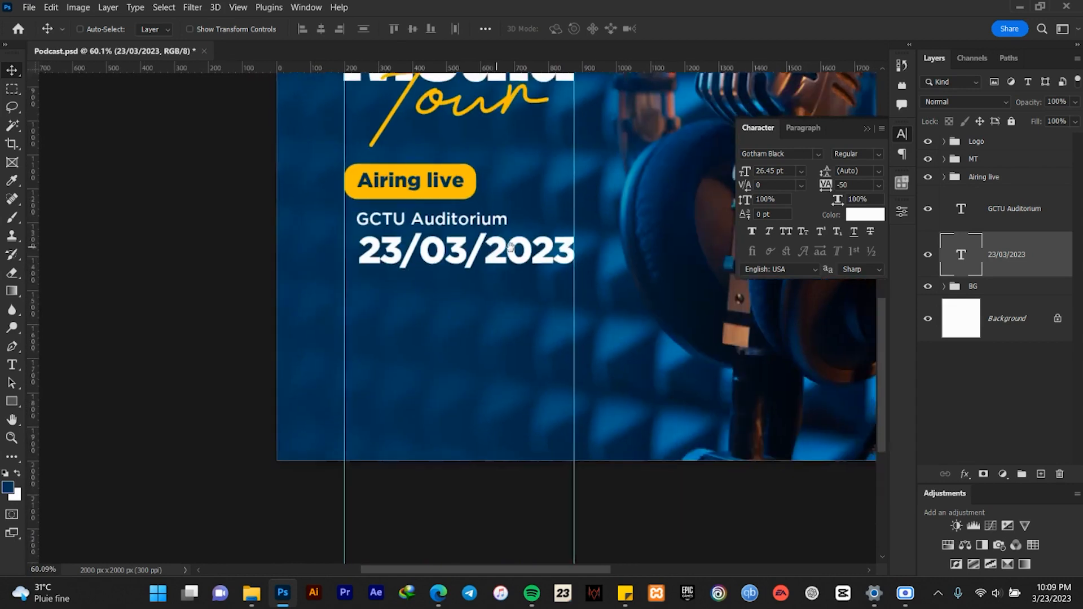
left_click(1004, 207)
left_click(1003, 207)
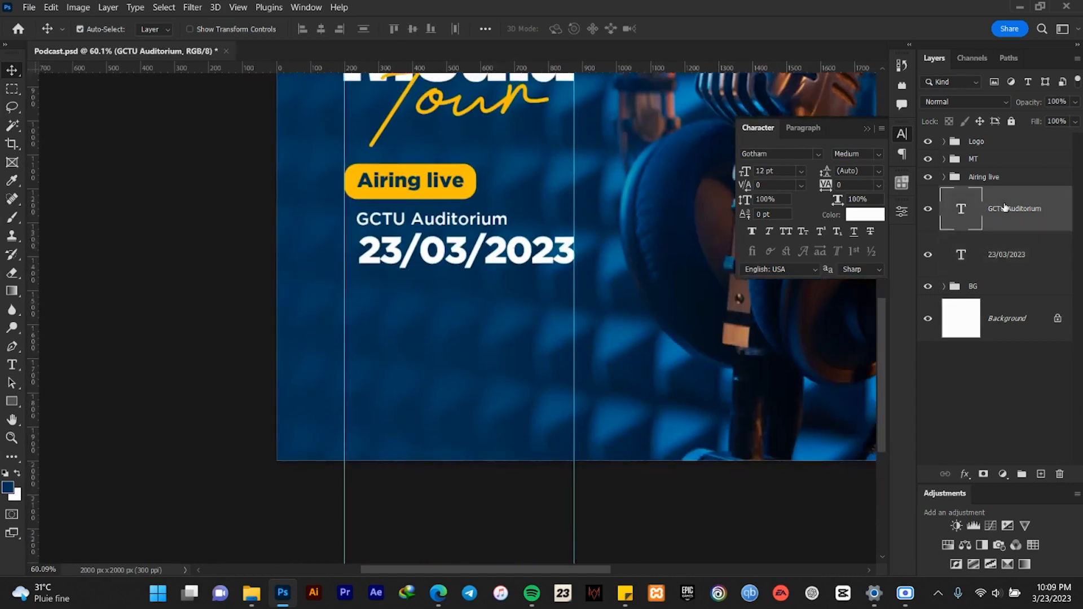
key("ctrl+j")
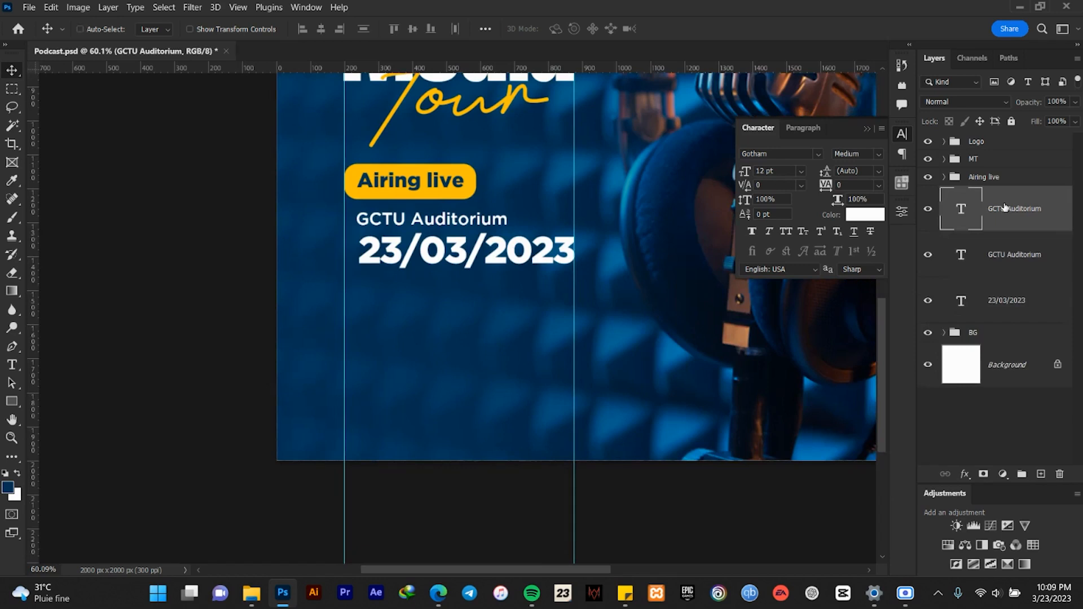
left_click_drag(1020, 261, 1018, 326)
left_click_drag(454, 222, 434, 297)
- Replace the text below the date with "Streaming live on Facebook"
double_click(426, 296)
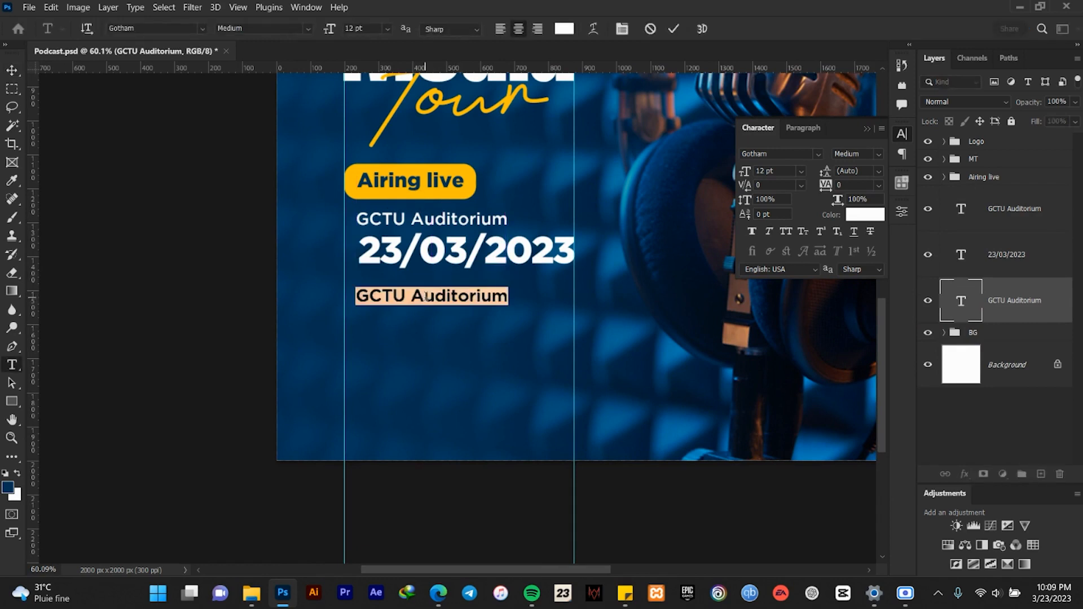
type("Str")
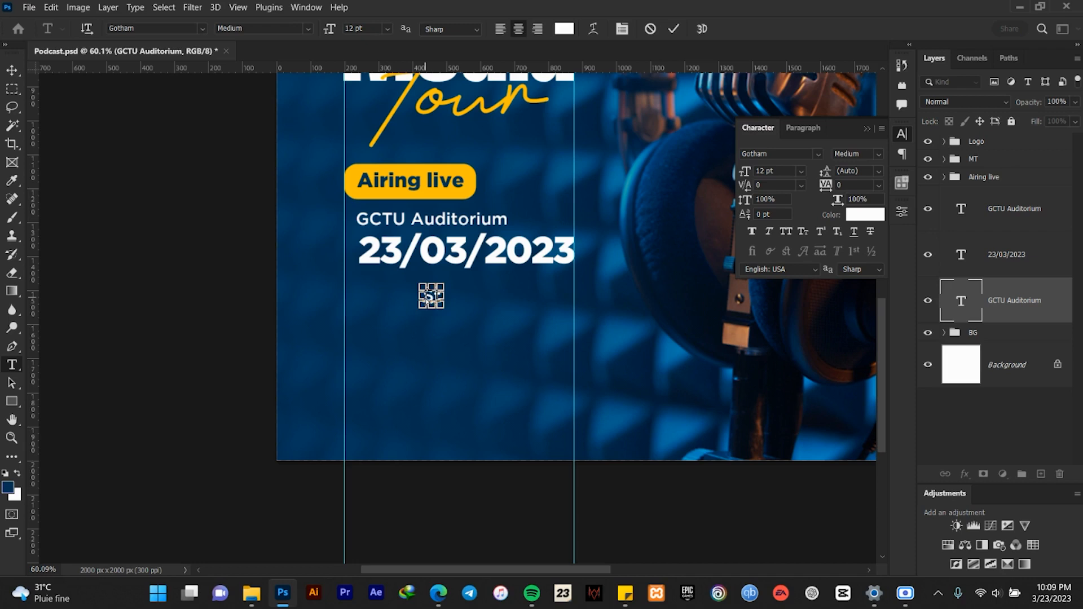
type("ea")
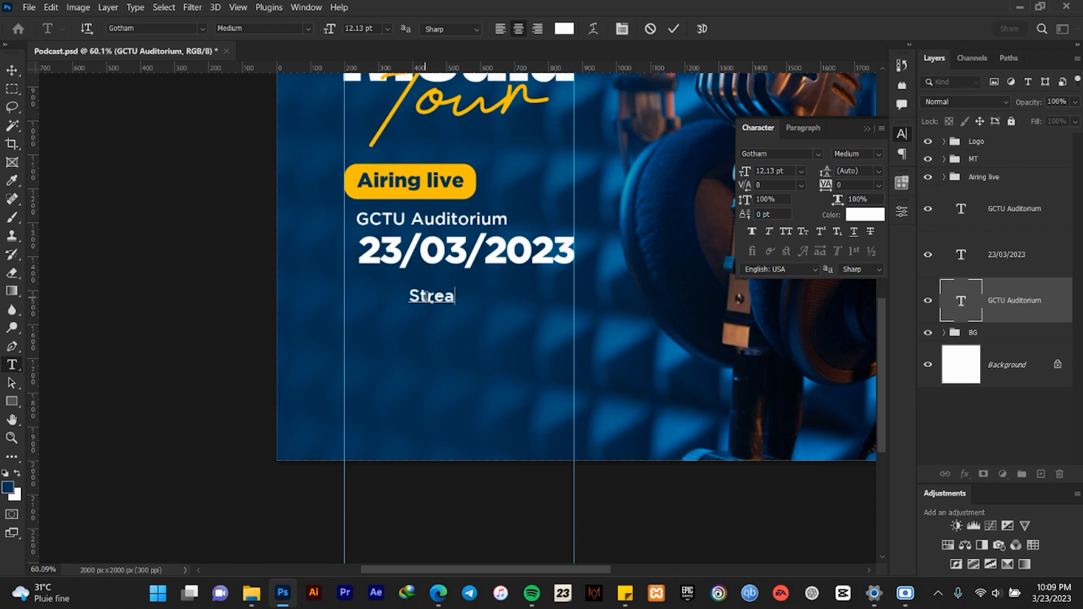
type("ming li")
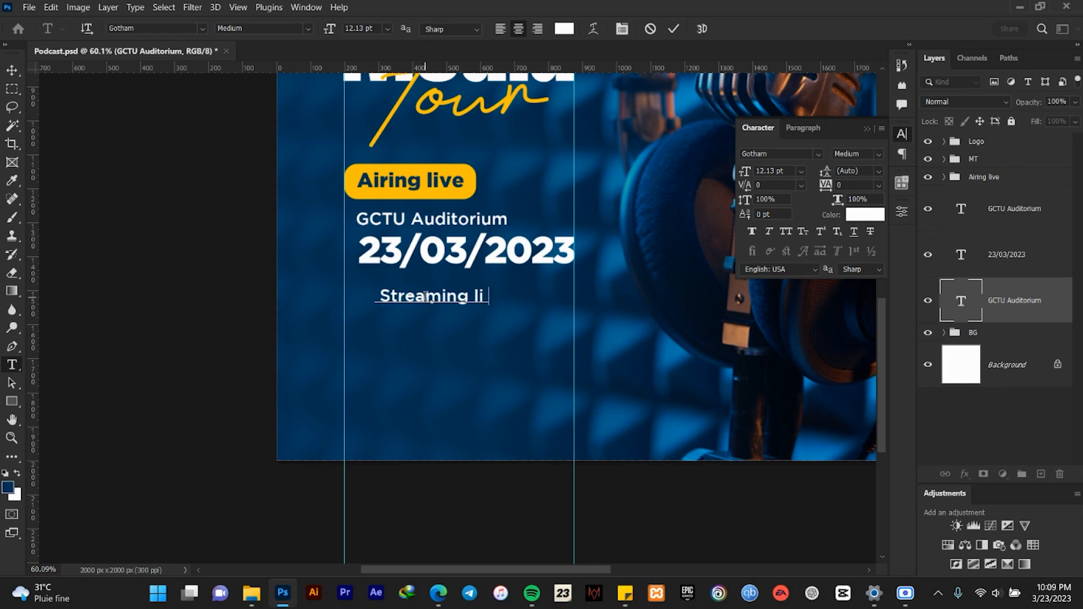
type("ve of")
key("BackSpace")
type("n Face")
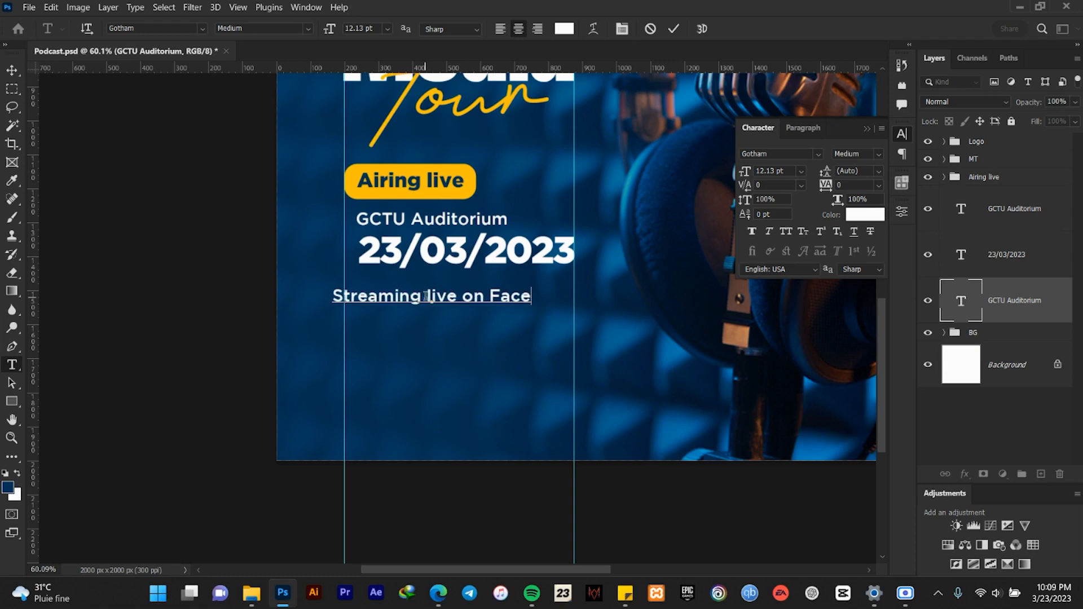
type("b")
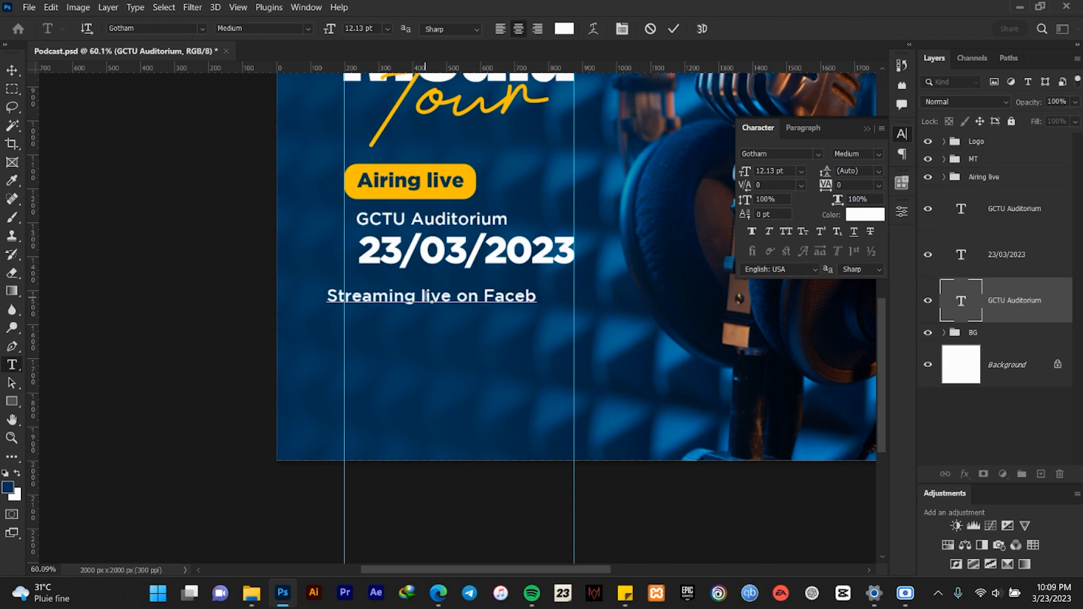
type("ook")
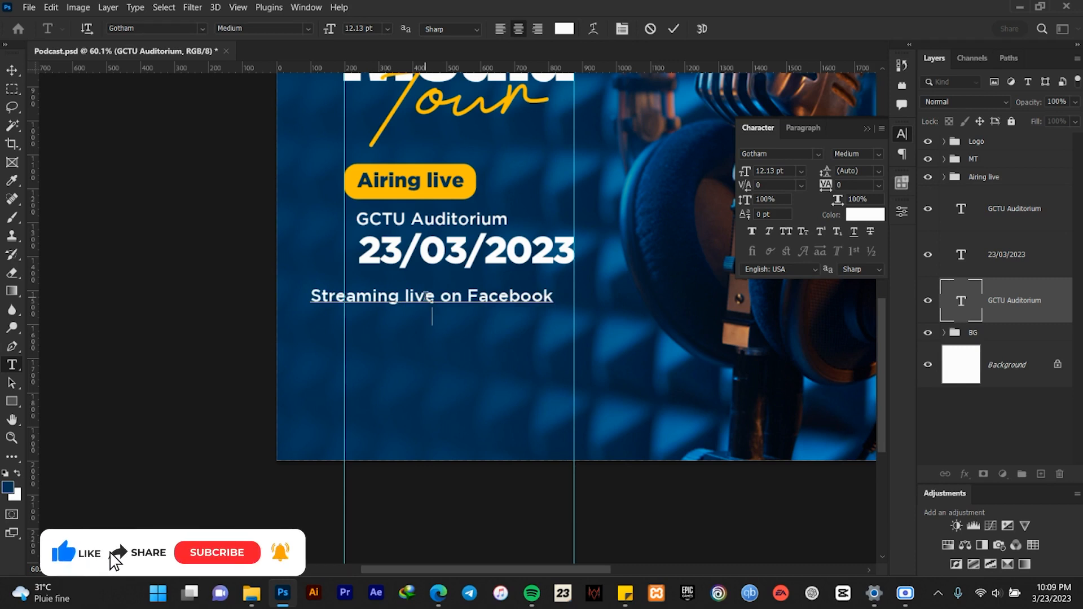
key("Return")
type("@coderadio")
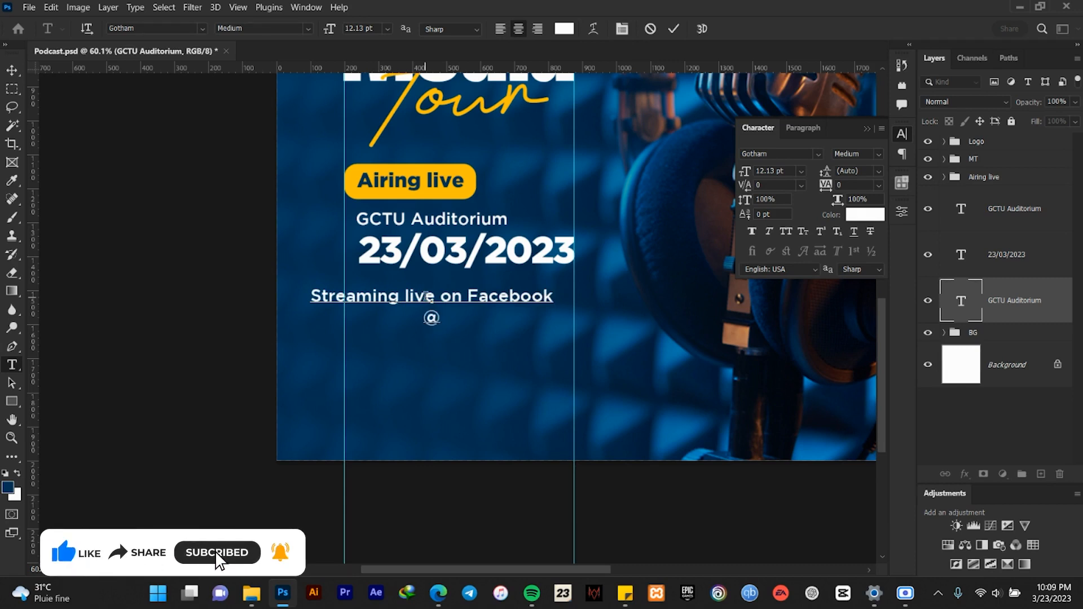
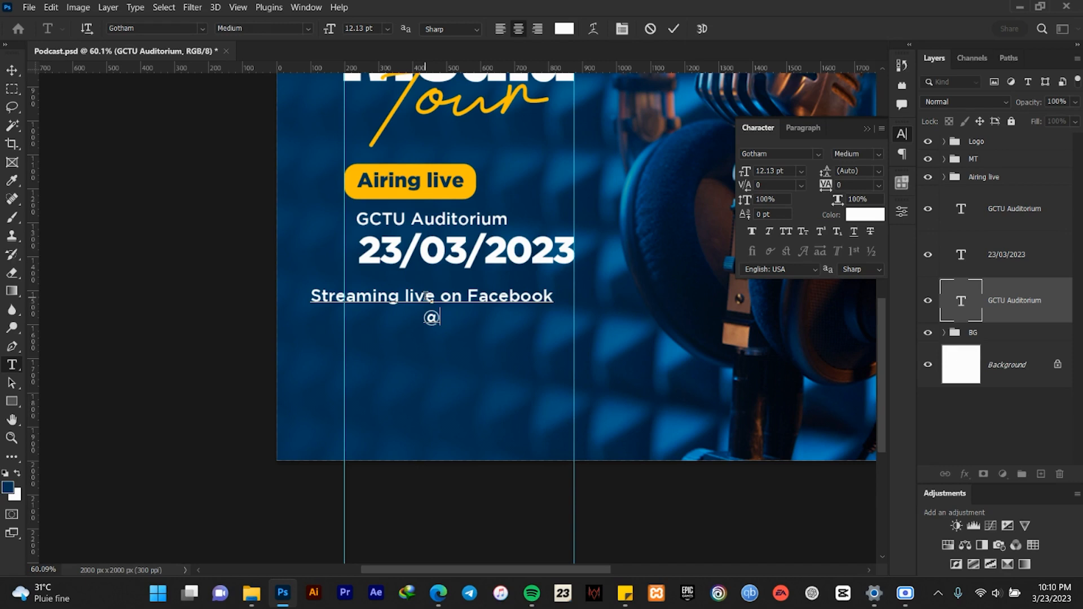
type("code")
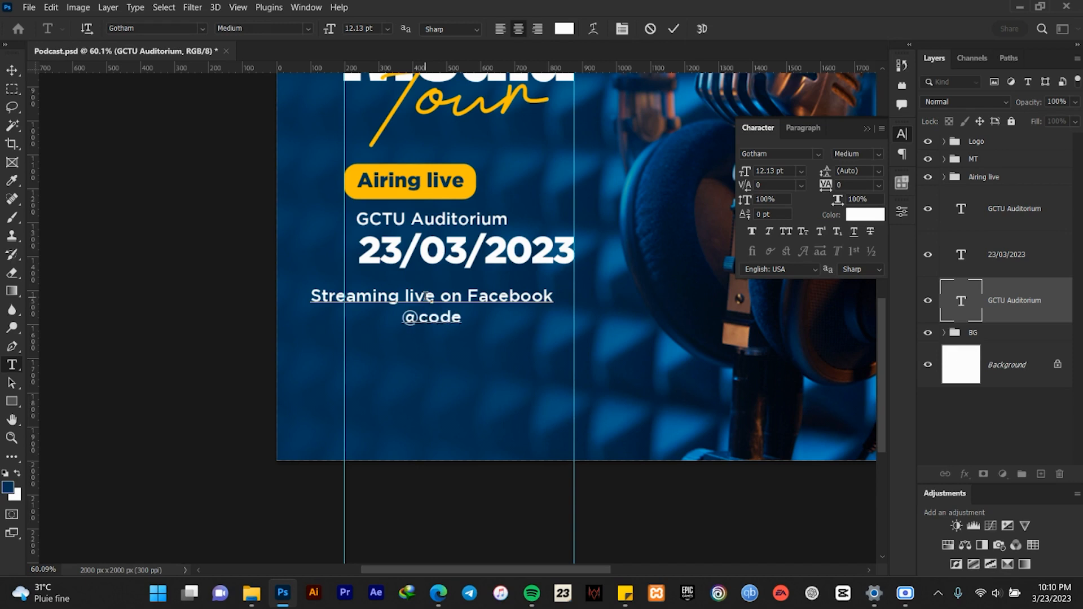
type("ra")
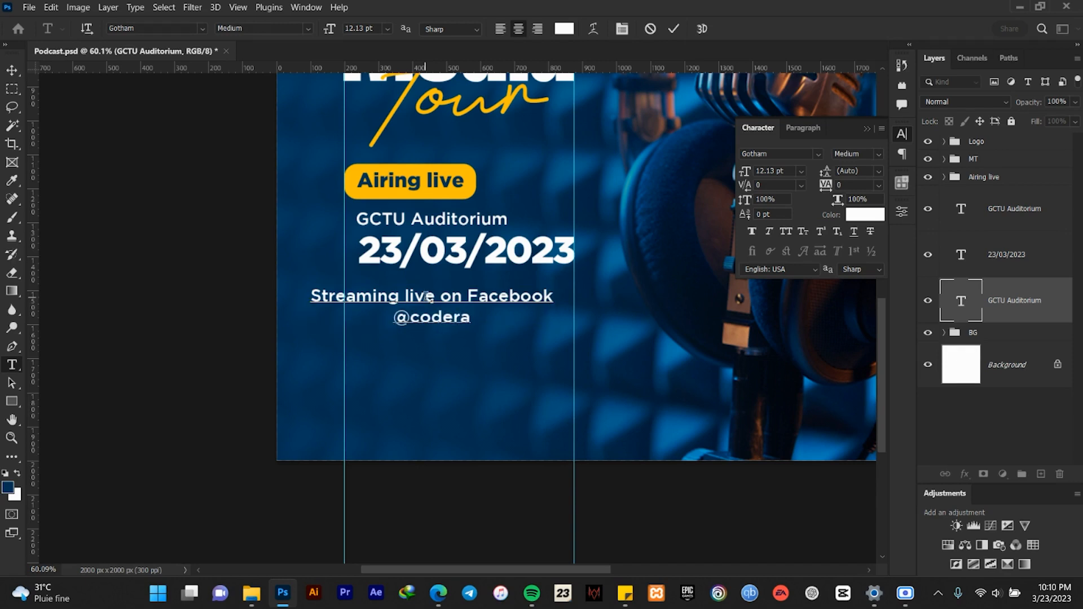
type("dio")
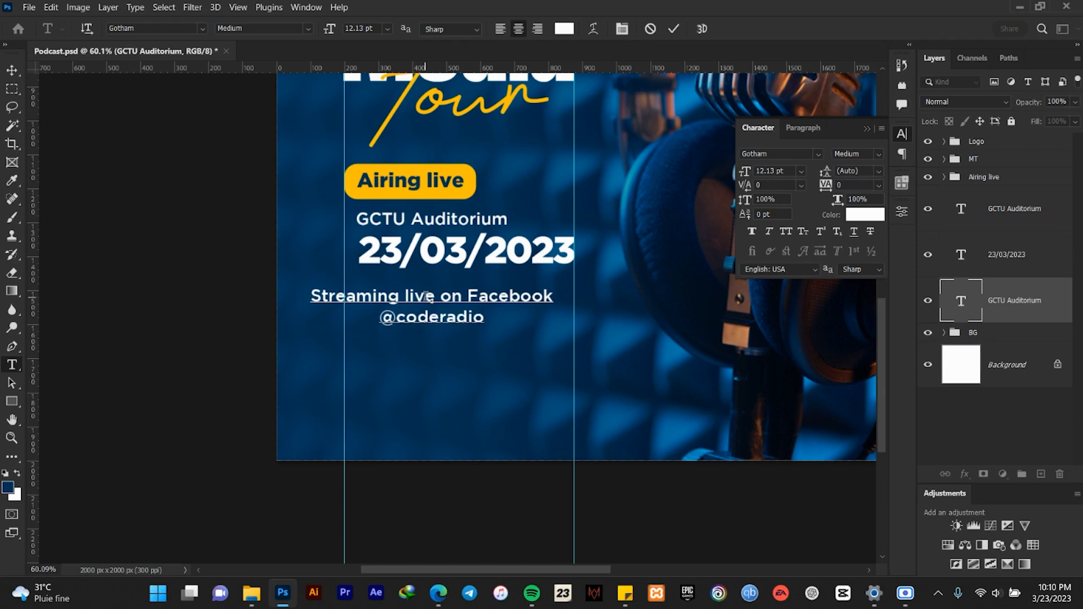
- Left-align both lines of the Facebook streaming text and commit the text edit
key("ctrl+a")
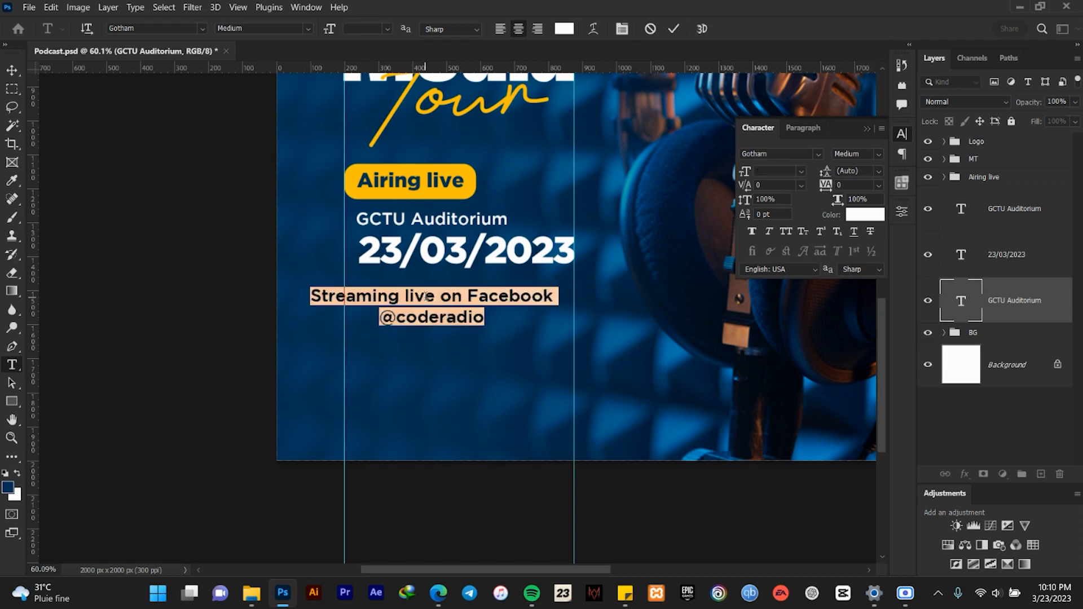
left_click(499, 29)
left_click(673, 29)
key("v")
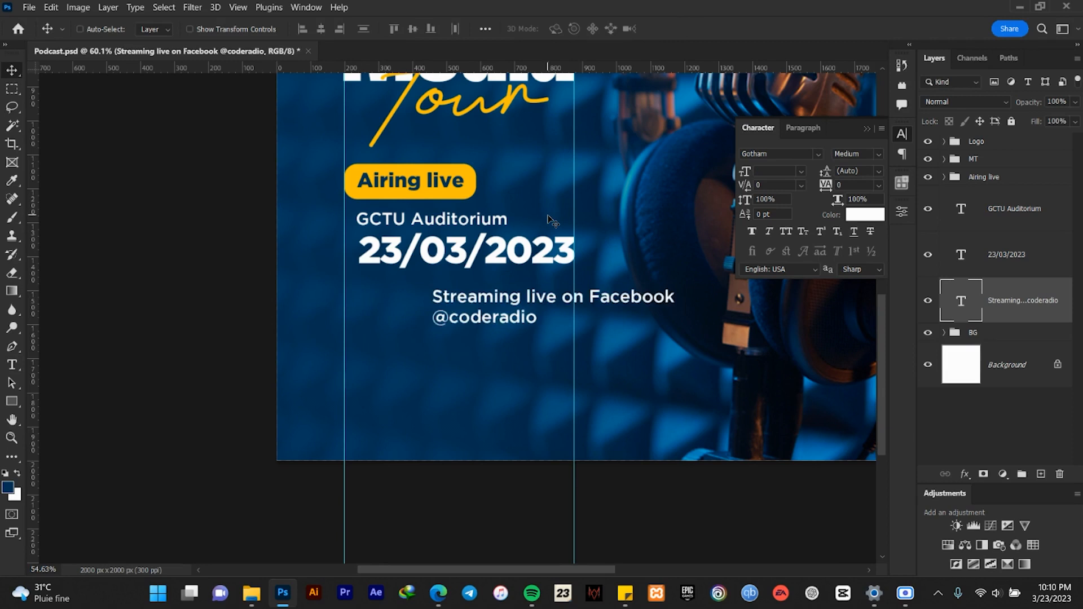
- Move the Facebook streaming text beneath the date so its left edge lines up with the date's start
scroll(548, 218, "down", 2)
scroll(493, 256, "up", 4)
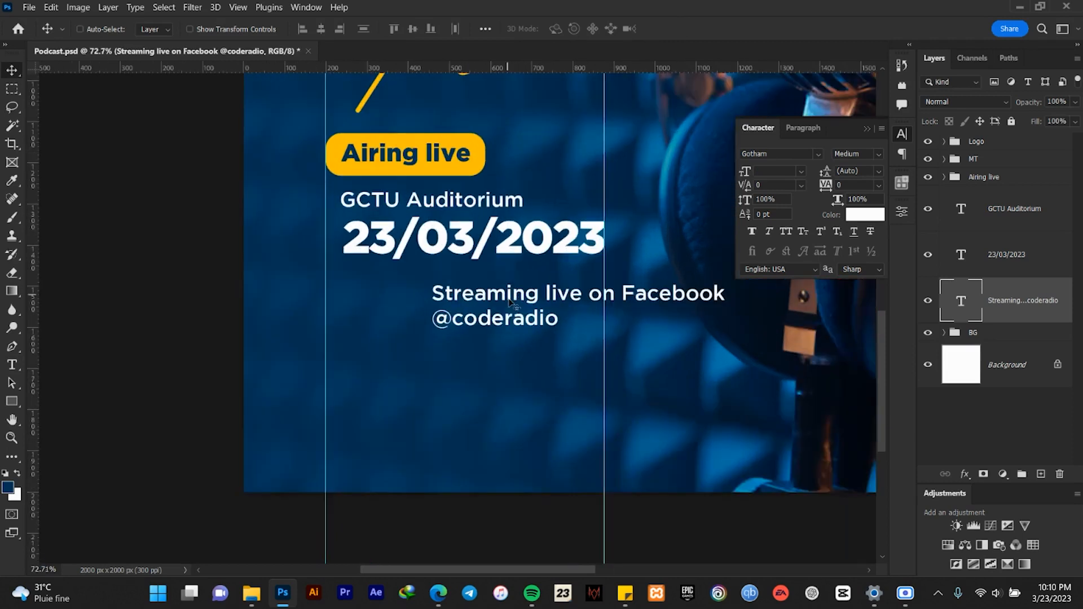
left_click_drag(498, 307, 413, 294)
- Align the left edges of the GCTU Auditorium, date and Facebook streaming text layers with one another
scroll(413, 294, "down", 9)
scroll(416, 294, "up", 7)
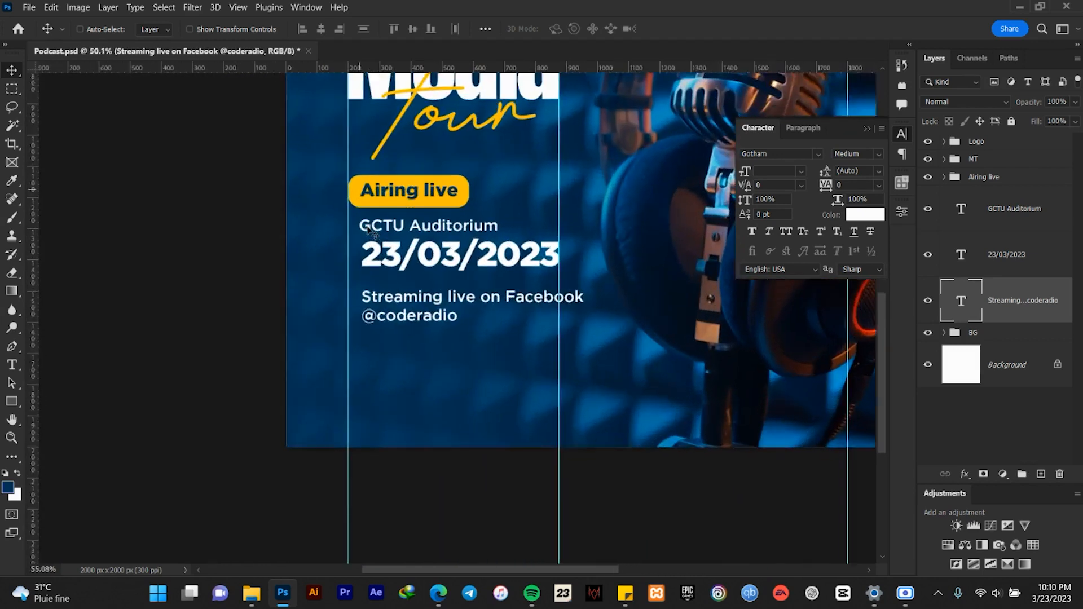
scroll(368, 229, "up", 2)
left_click(1009, 213)
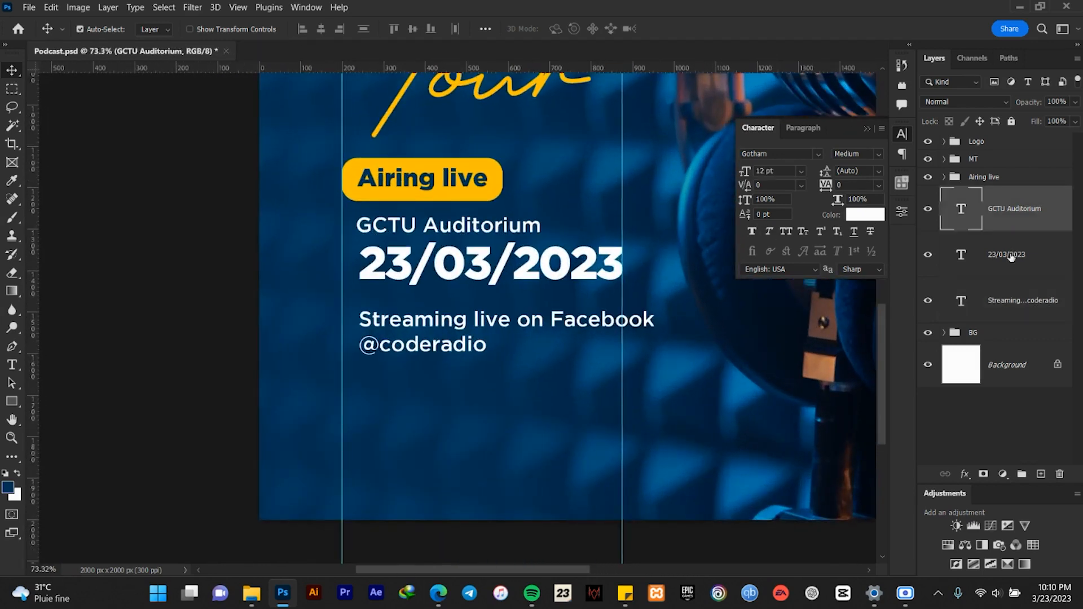
left_click(1015, 270, "ctrl")
left_click(1016, 307, "ctrl")
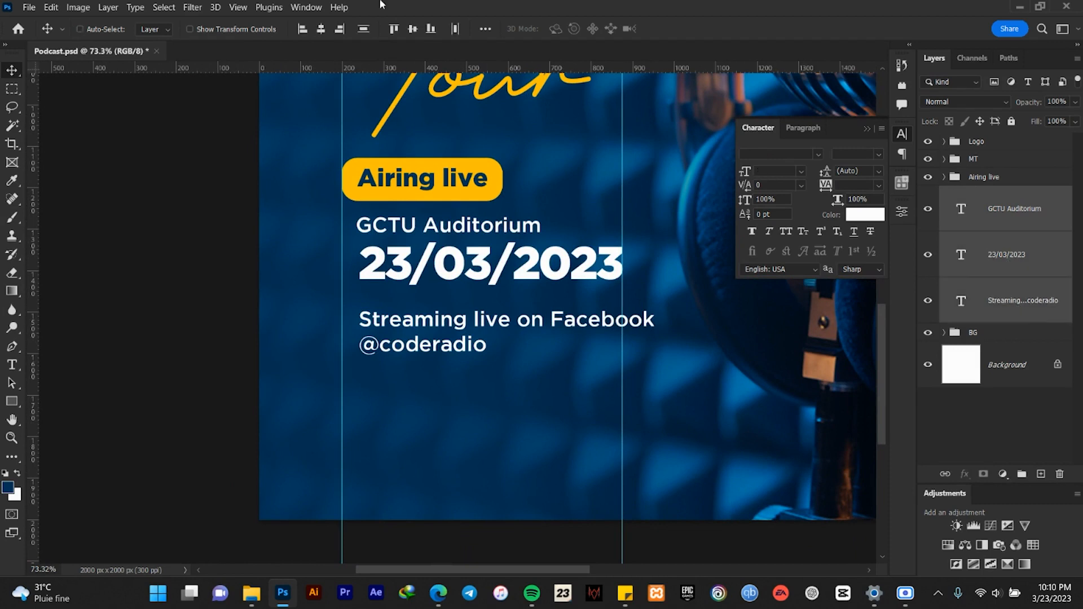
left_click(303, 31)
- Move the three text layers together onto the guide at the Airing live label's left edge and nudge them slightly up
left_click_drag(446, 230, 431, 230)
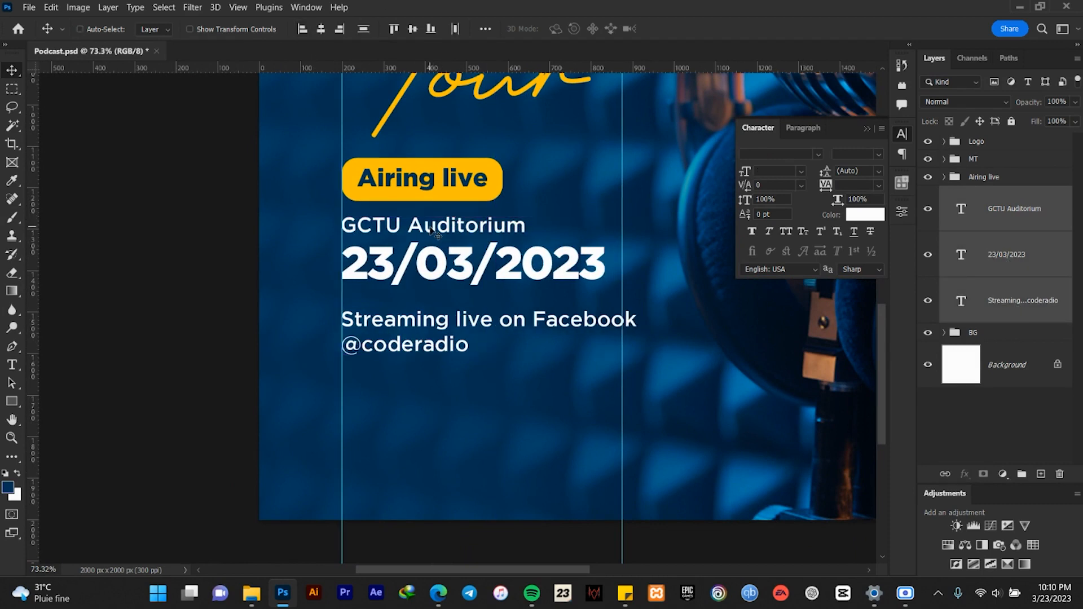
key("Up")
key("Up")
key("Up")
key("Up")
key("Up")
key("Up")
key("Up")
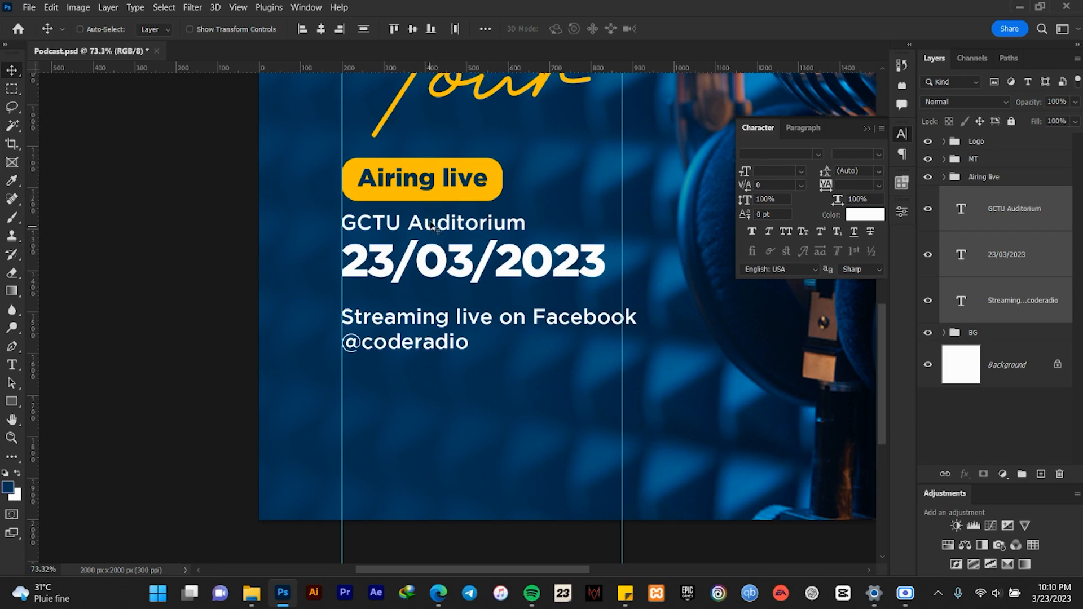
- Scale the Facebook streaming text proportionally to about 95.14% so its right edge meets the guide at the Media headline's edge
scroll(422, 288, "down", 1)
scroll(438, 302, "up", 5)
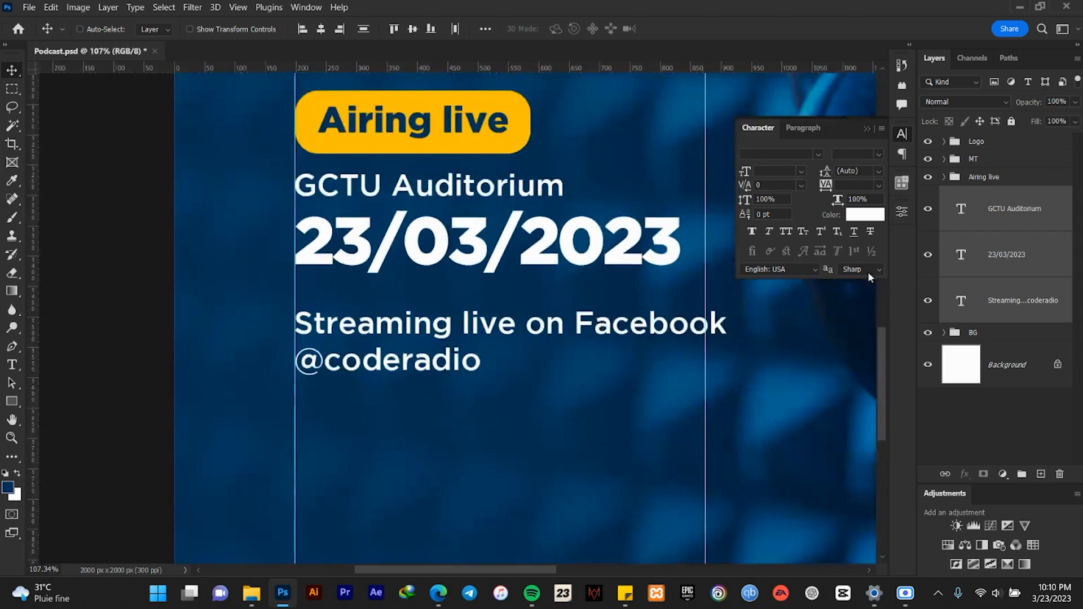
left_click(1022, 301)
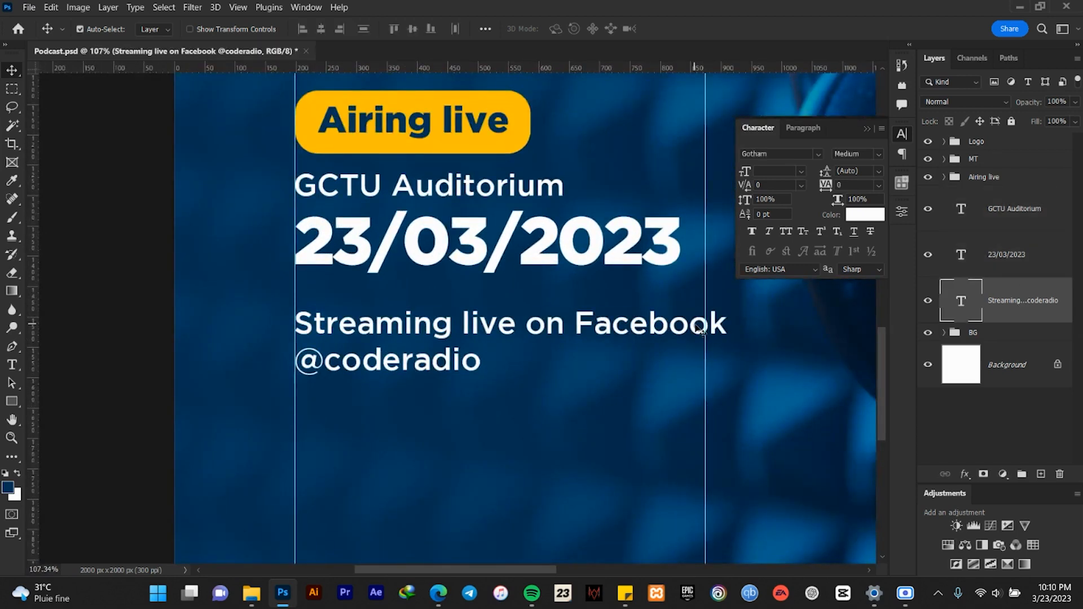
key("ctrl+t")
left_click_drag(727, 309, 712, 308)
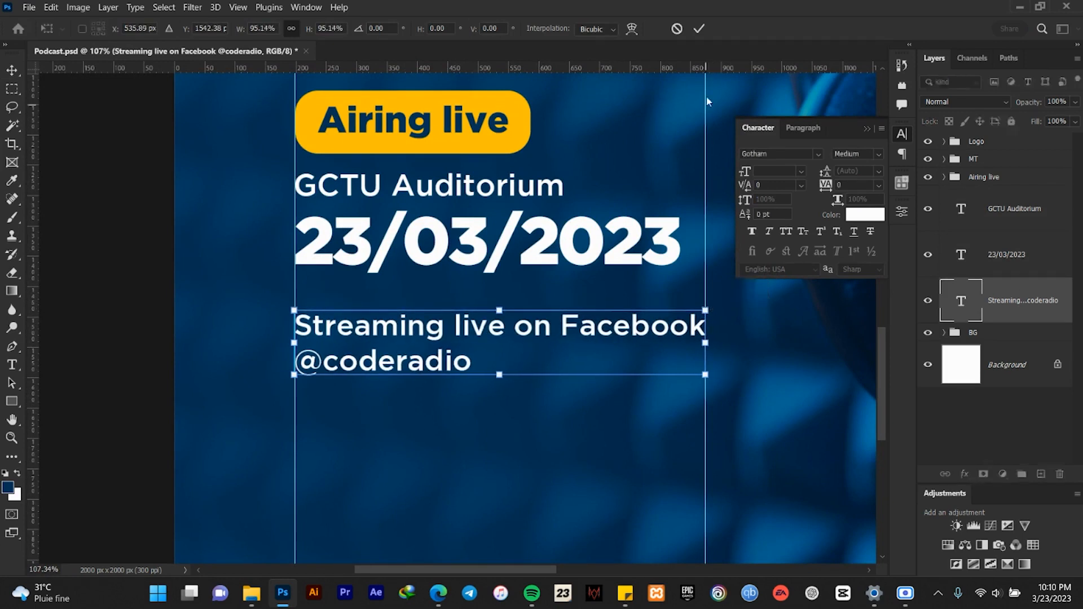
left_click(699, 29)
scroll(523, 319, "down", 10, "alt")
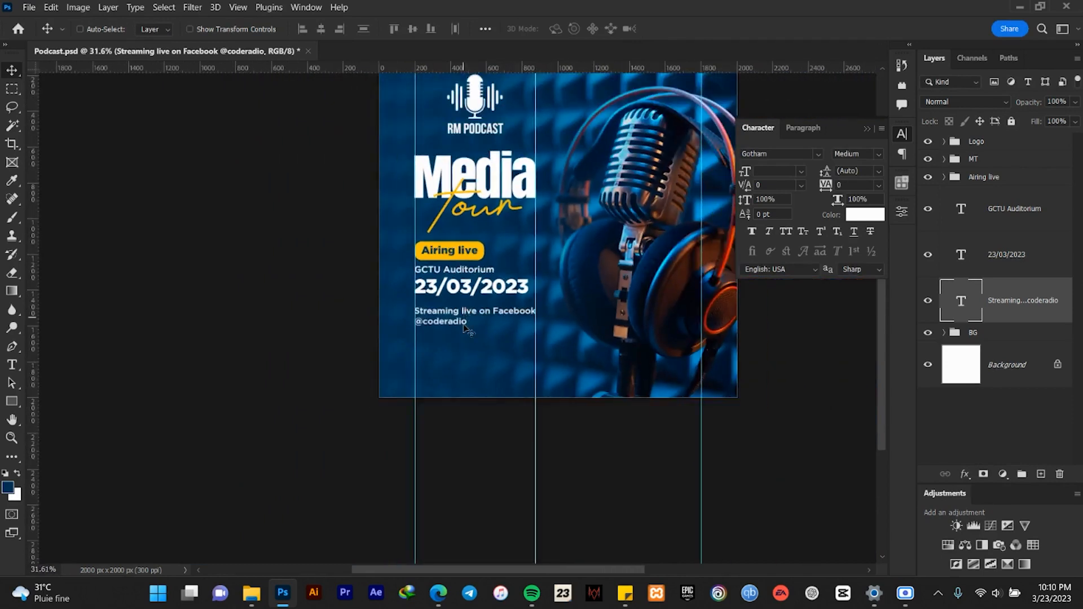
scroll(523, 320, "up", 6)
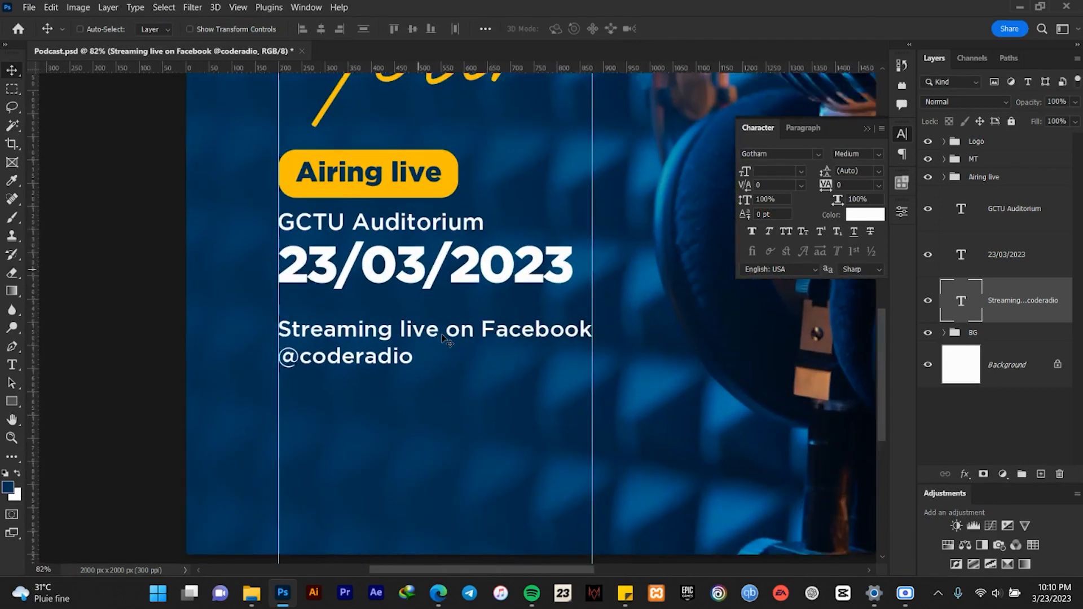
- Examine the spacing of the streaming text and the overall poster layout, both close up and as a whole
scroll(445, 338, "up", 2)
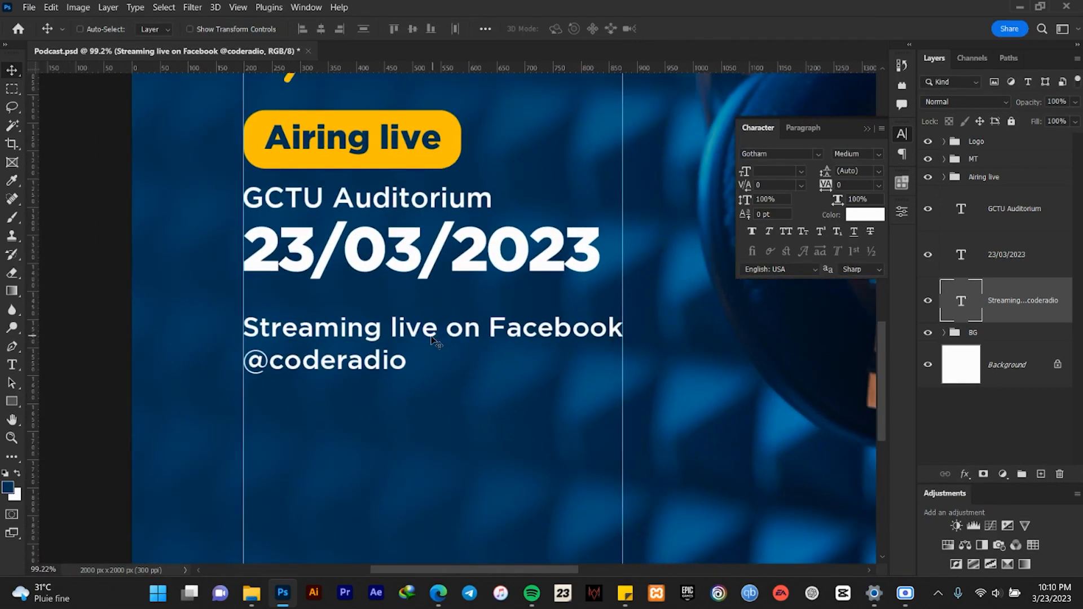
scroll(366, 345, "up", 1)
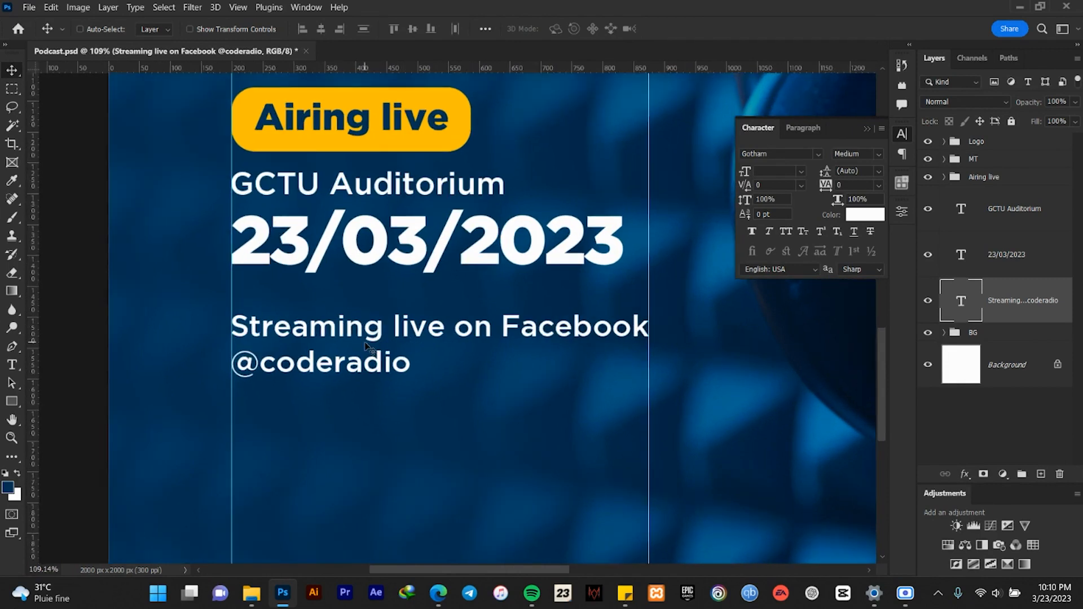
scroll(366, 345, "down", 2)
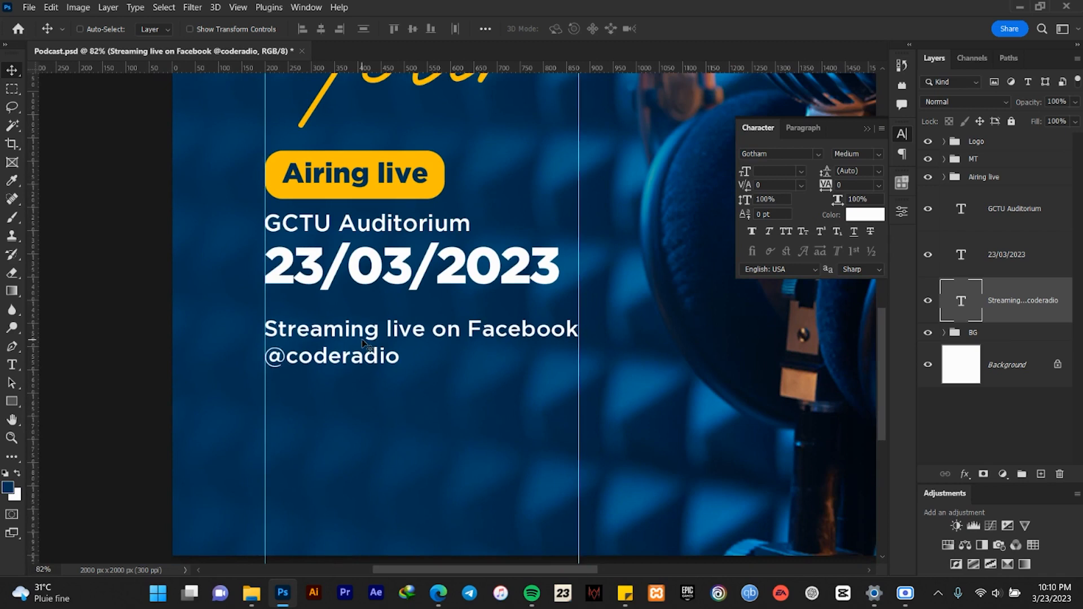
scroll(361, 339, "down", 1)
scroll(363, 344, "down", 5)
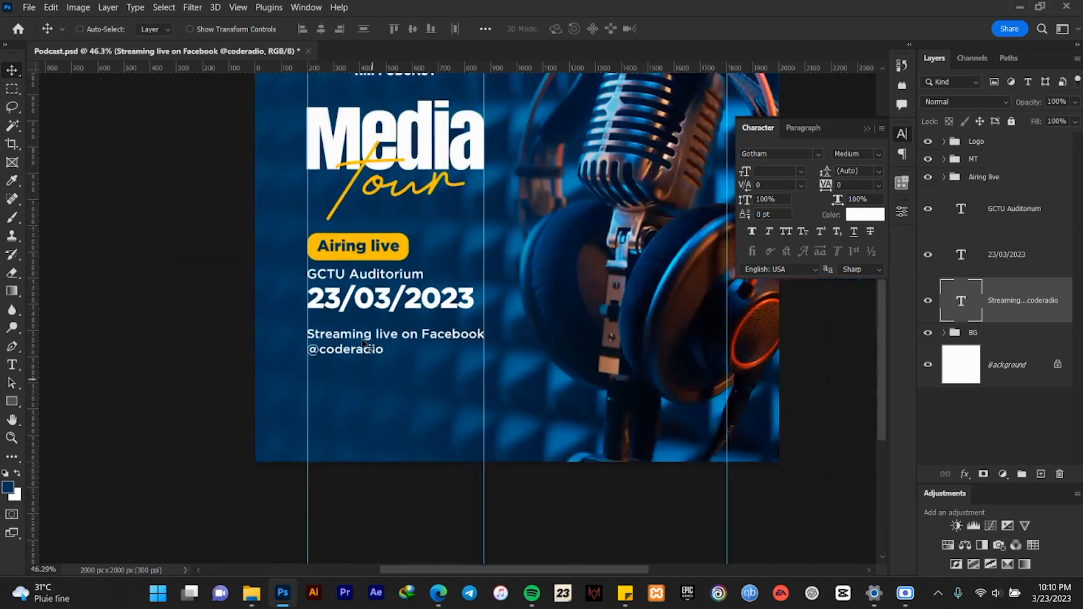
scroll(366, 344, "up", 6)
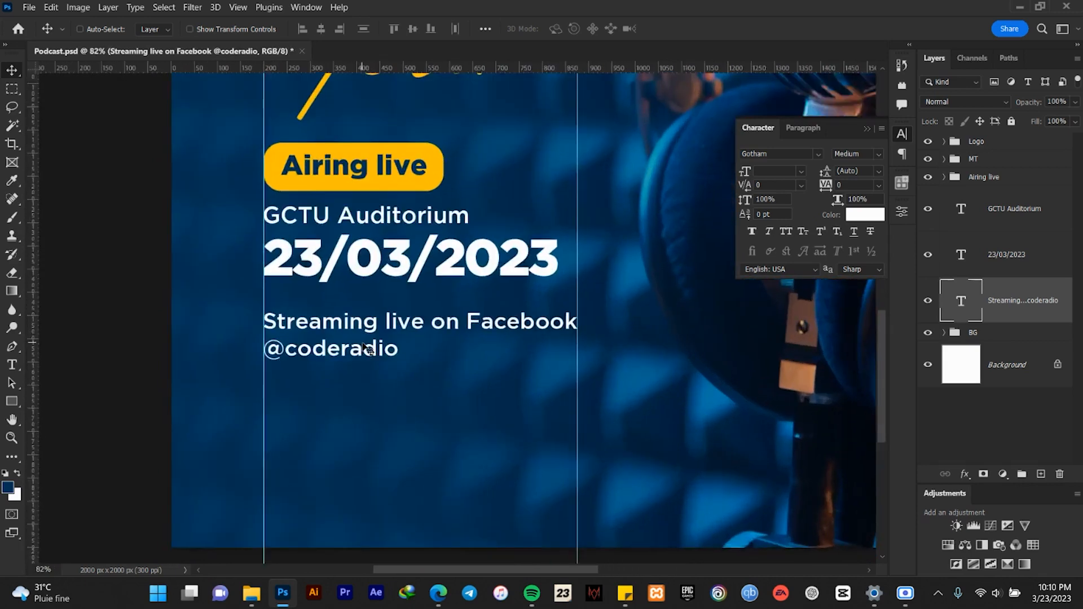
scroll(367, 345, "down", 4)
scroll(369, 346, "up", 2)
scroll(371, 346, "down", 1)
scroll(373, 345, "up", 1)
scroll(376, 344, "down", 1)
scroll(375, 341, "up", 3)
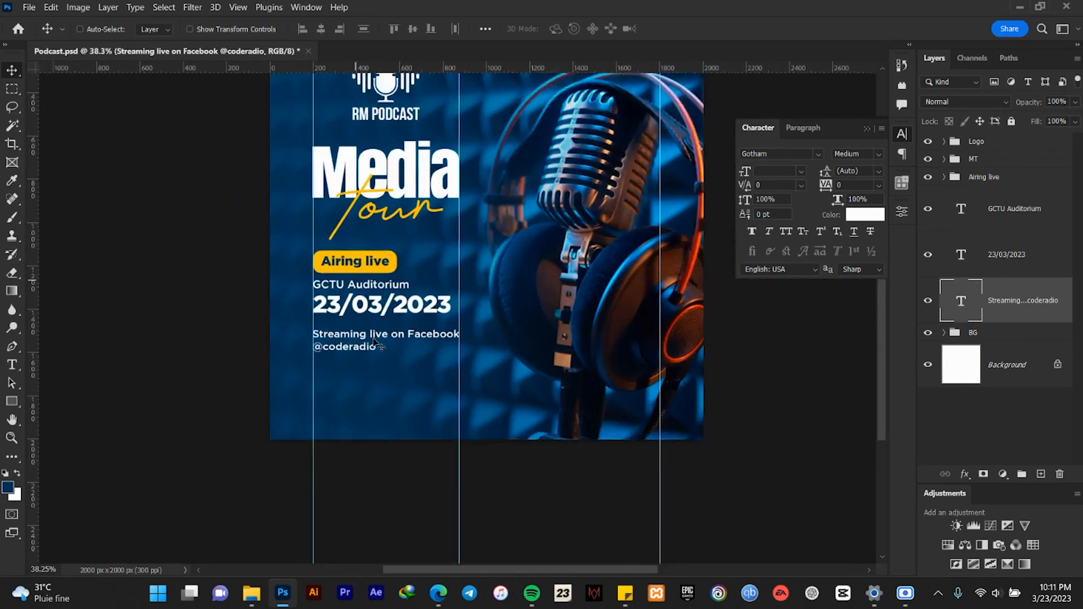
scroll(464, 334, "down", 4)
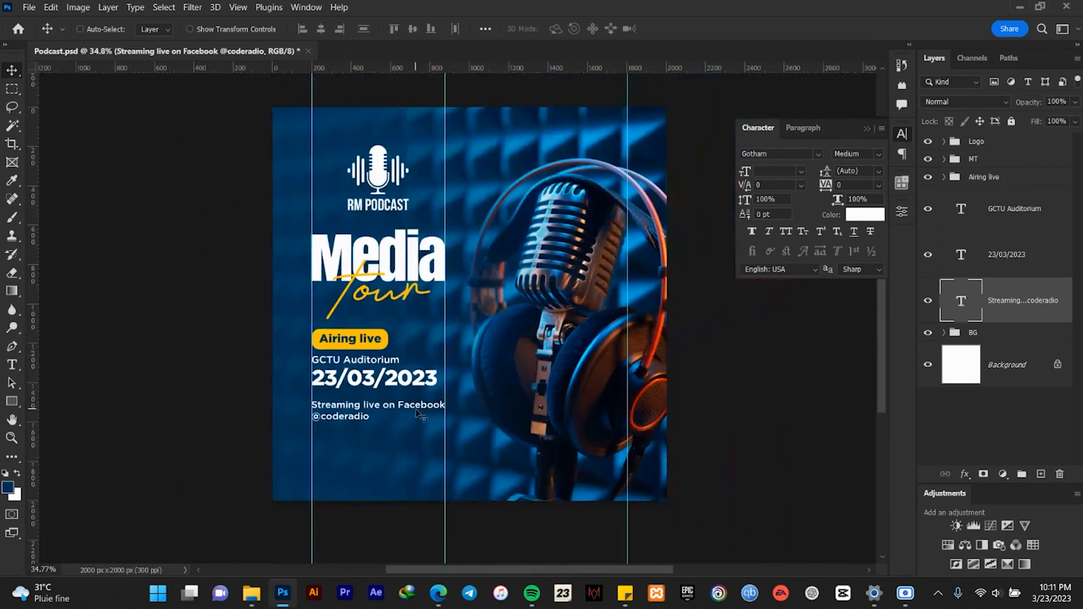
- Move the streaming text straight down about 61 px, and shift the Airing live badge, venue and date down together above it
scroll(418, 414, "up", 4)
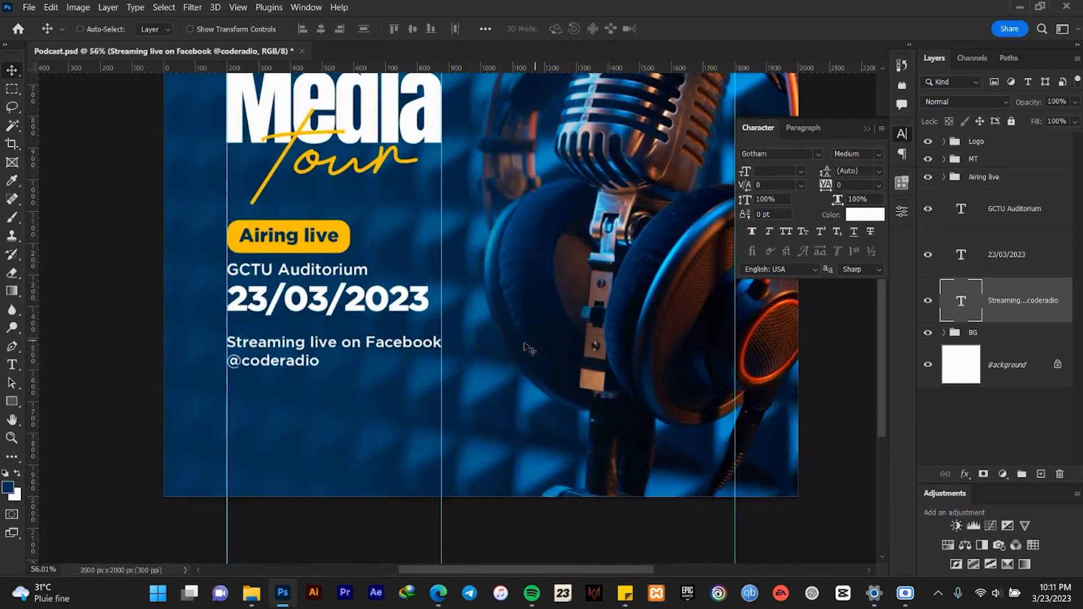
left_click_drag(303, 349, 305, 370)
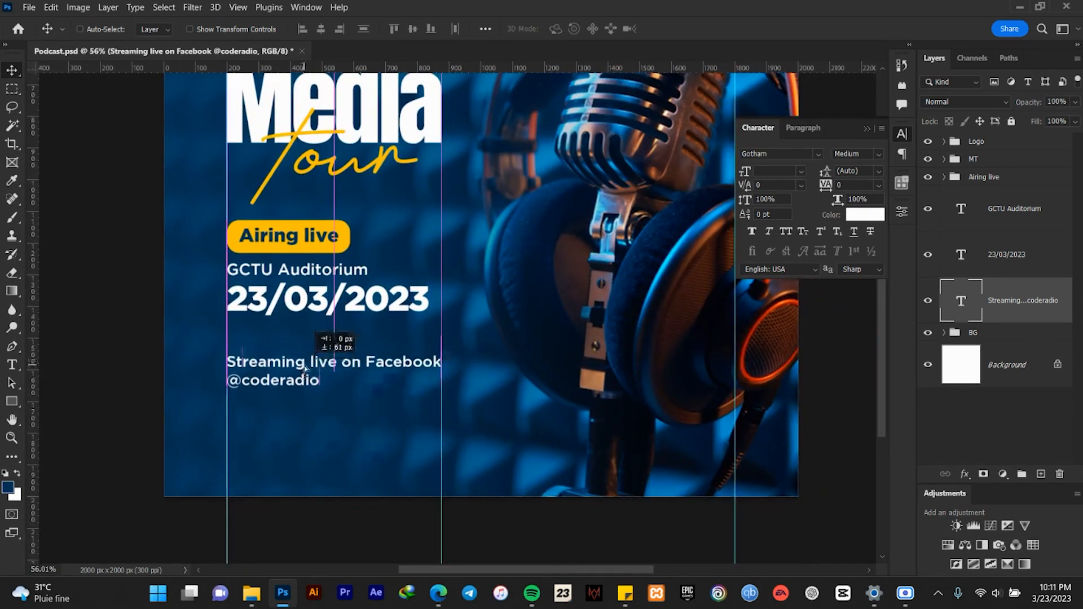
left_click(1001, 257)
left_click(1008, 211, "ctrl")
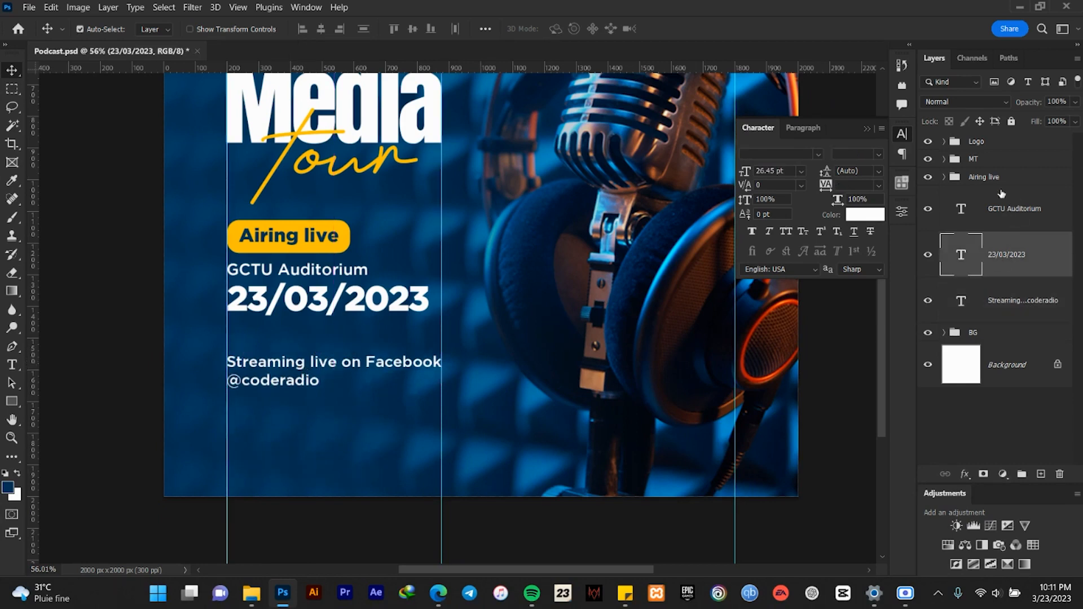
left_click(984, 177, "ctrl")
left_click_drag(305, 258, 302, 272)
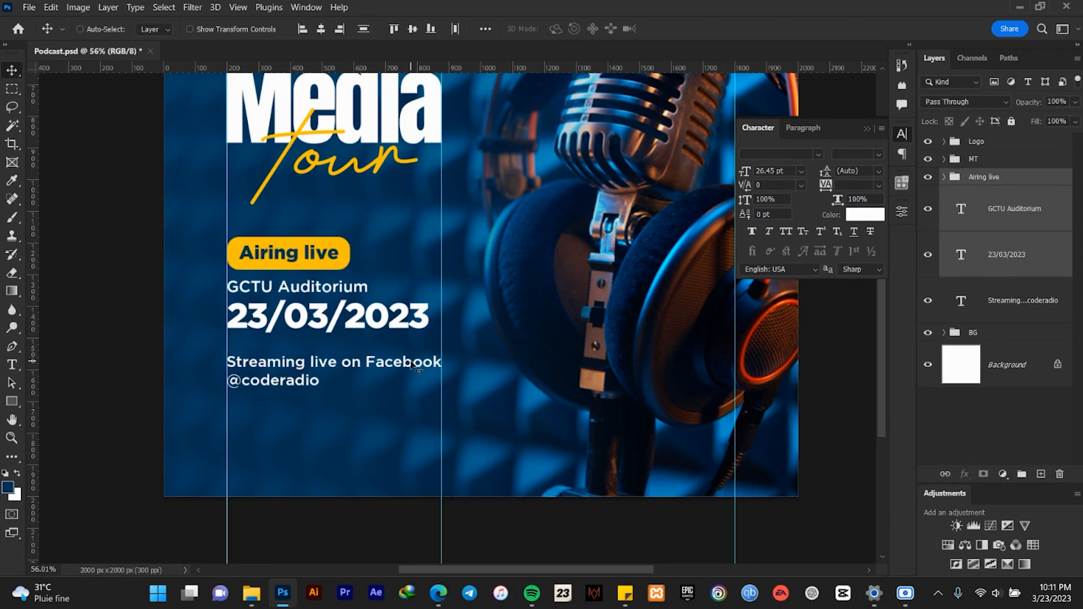
scroll(301, 379, "down", 2)
scroll(301, 378, "down", 1)
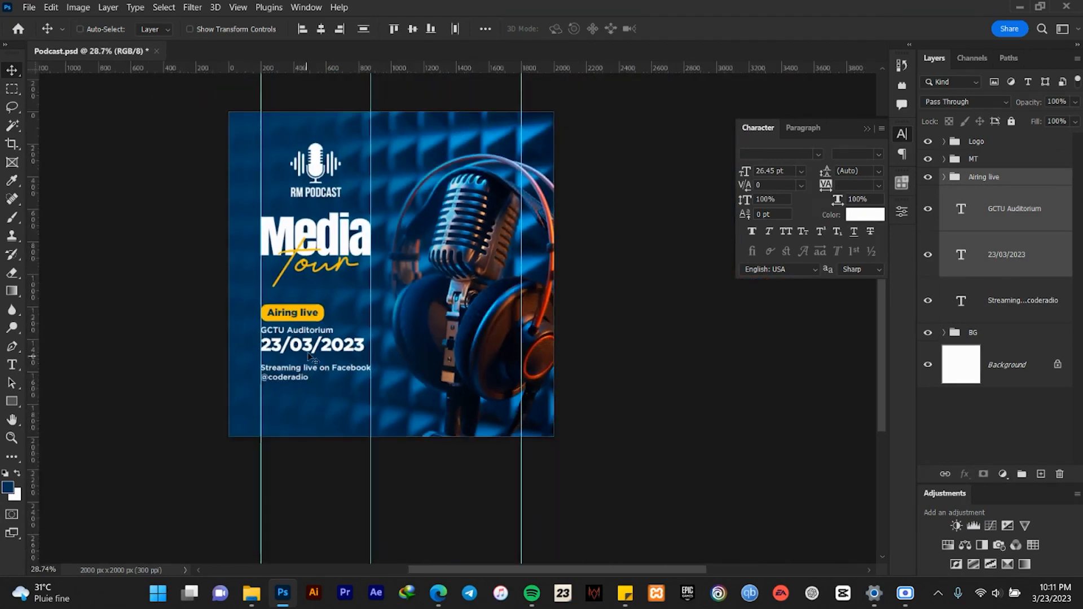
- Enlarge the Logo group slightly about its centre
left_click(981, 144)
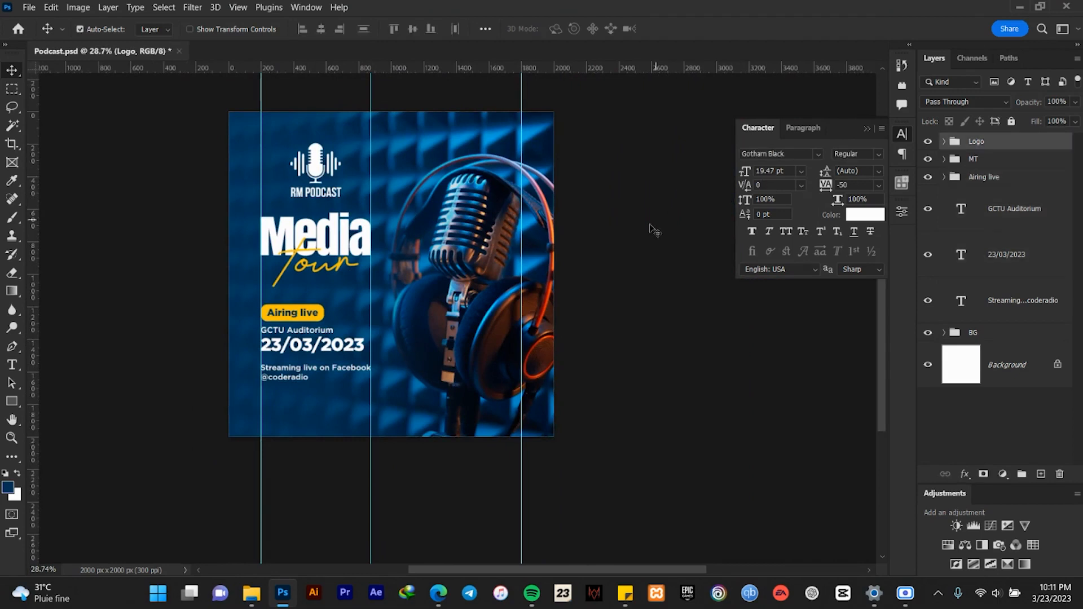
key("ctrl+t")
left_click_drag(342, 142, 349, 136)
left_click(699, 30)
- Scale the microphone photo in the BG group up to 102.87%, extending it toward the upper right
scroll(479, 213, "up", 1)
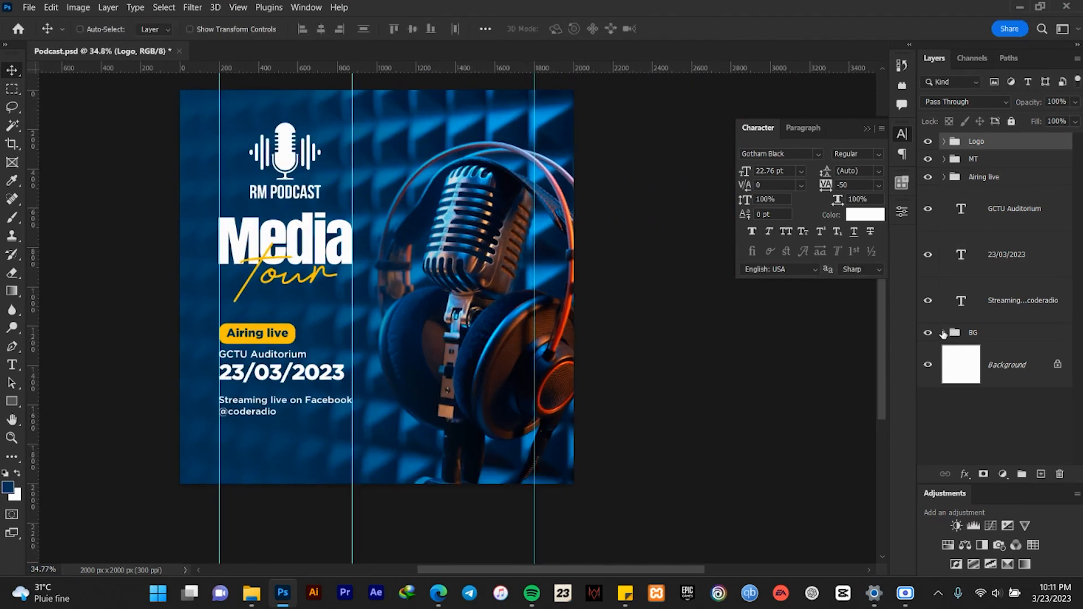
left_click(942, 333)
left_click(980, 410)
key("ctrl+t")
scroll(453, 318, "down", 1)
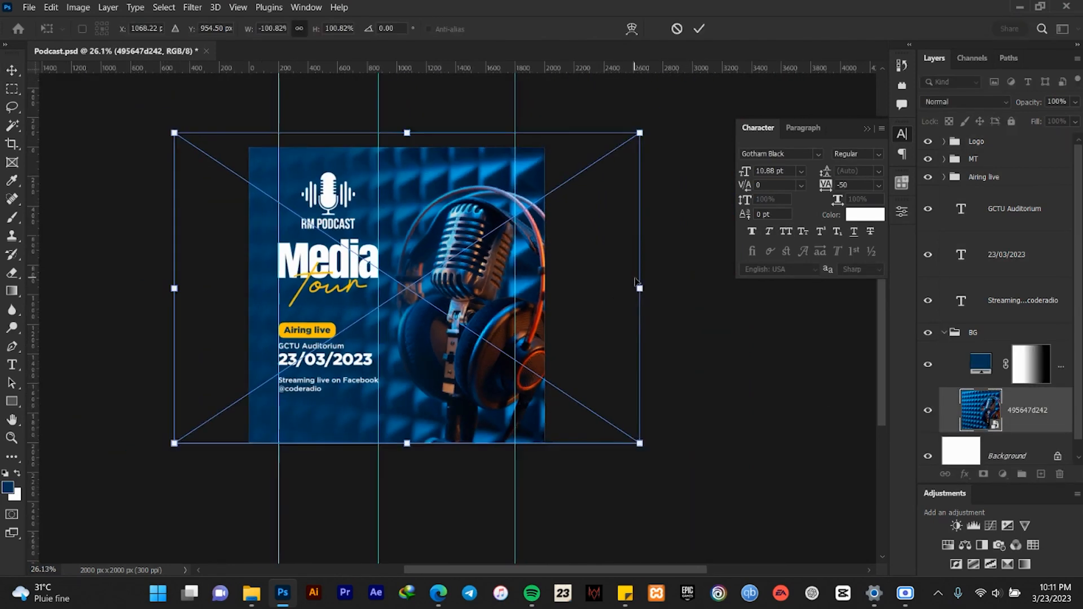
scroll(636, 280, "down", 1)
left_click_drag(624, 149, 631, 143)
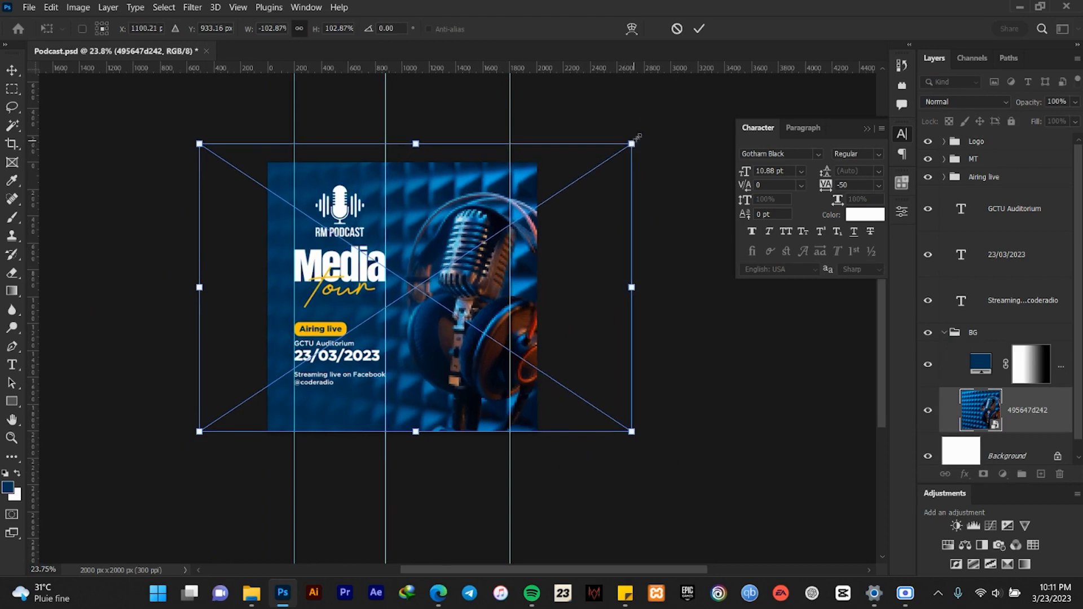
left_click(699, 31)
- Add a horizontal guide across the upper part of the poster, just below the top of the logo's microphone
scroll(479, 290, "up", 3)
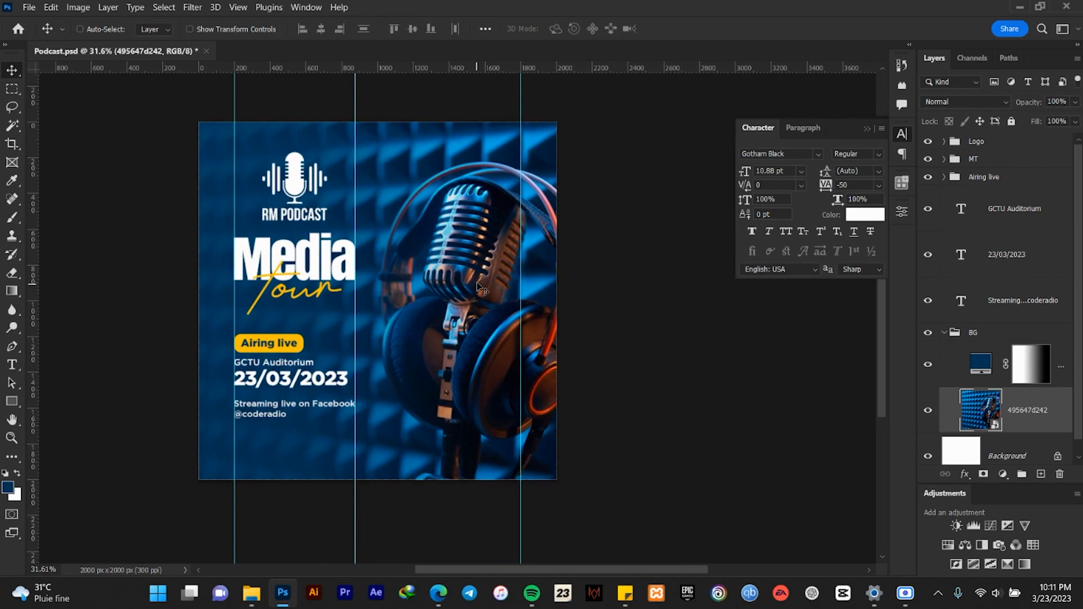
scroll(459, 203, "up", 1)
left_click_drag(456, 70, 499, 159)
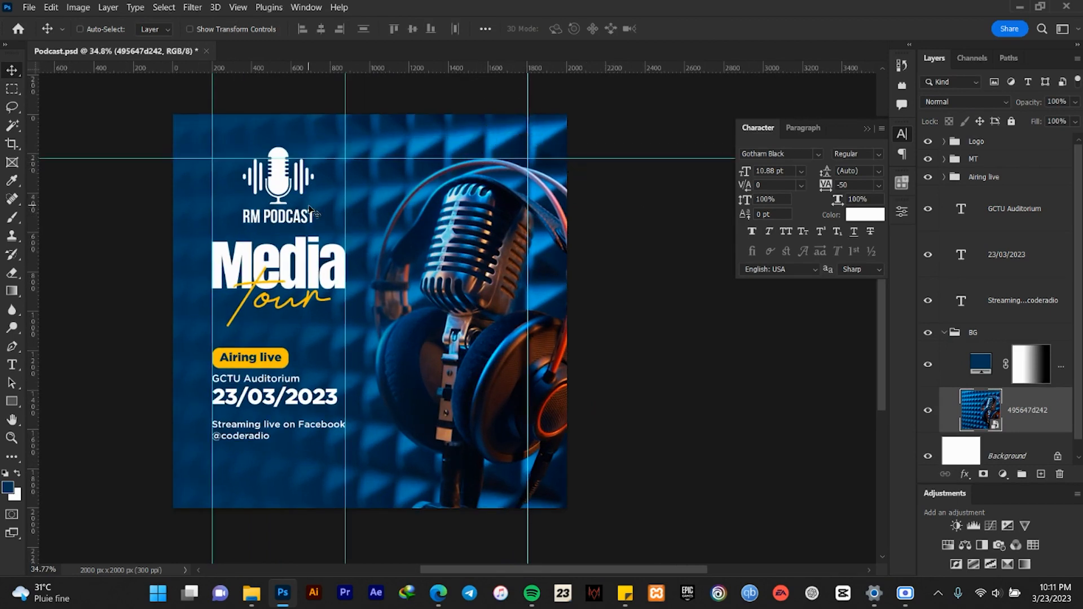
- Scale the Logo group down to 87.13% and move it straight down about 33 px so its top meets the horizontal guide
left_click(984, 143)
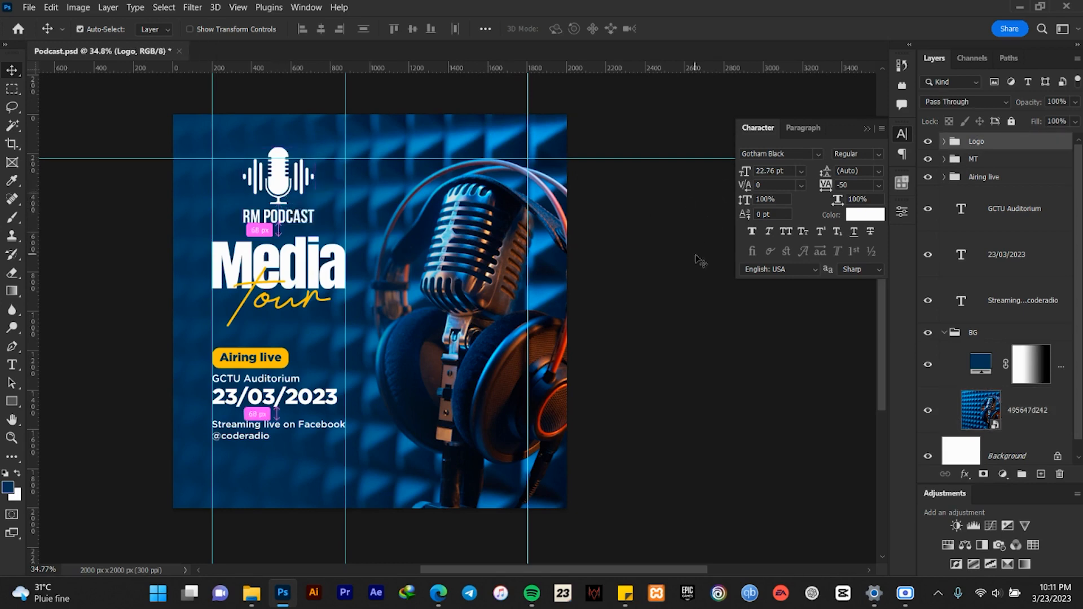
key("ctrl+t")
left_click_drag(320, 145, 315, 150)
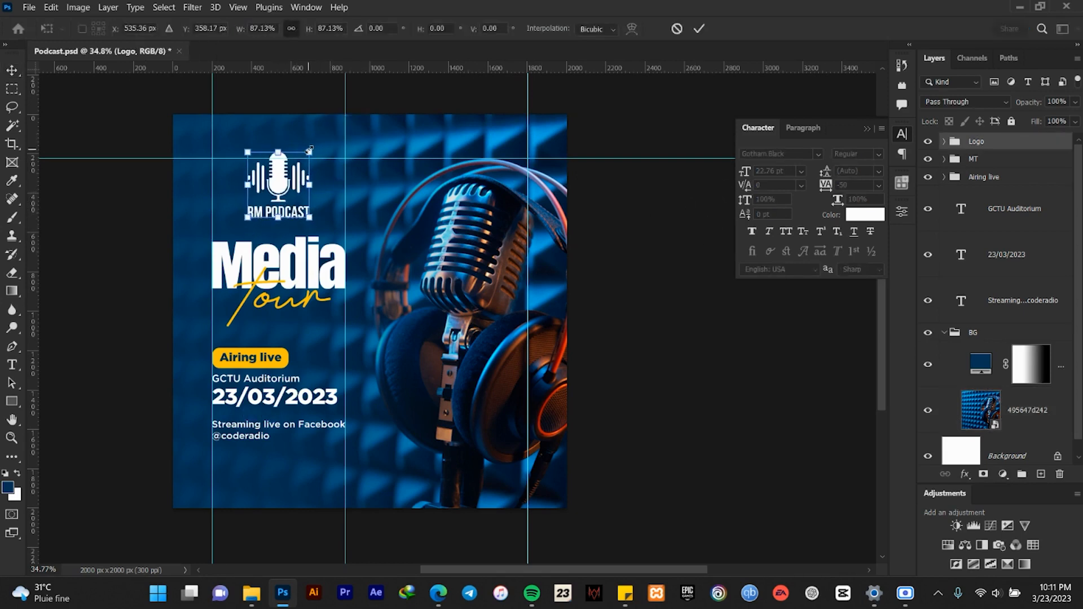
scroll(290, 163, "up", 3)
key("Return")
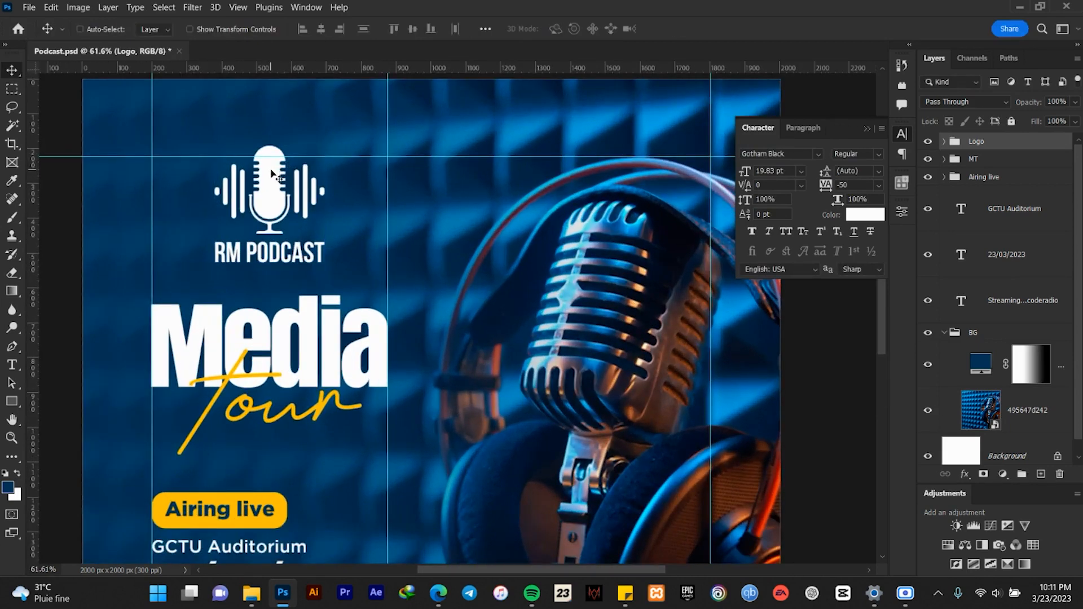
left_click_drag(265, 170, 265, 181)
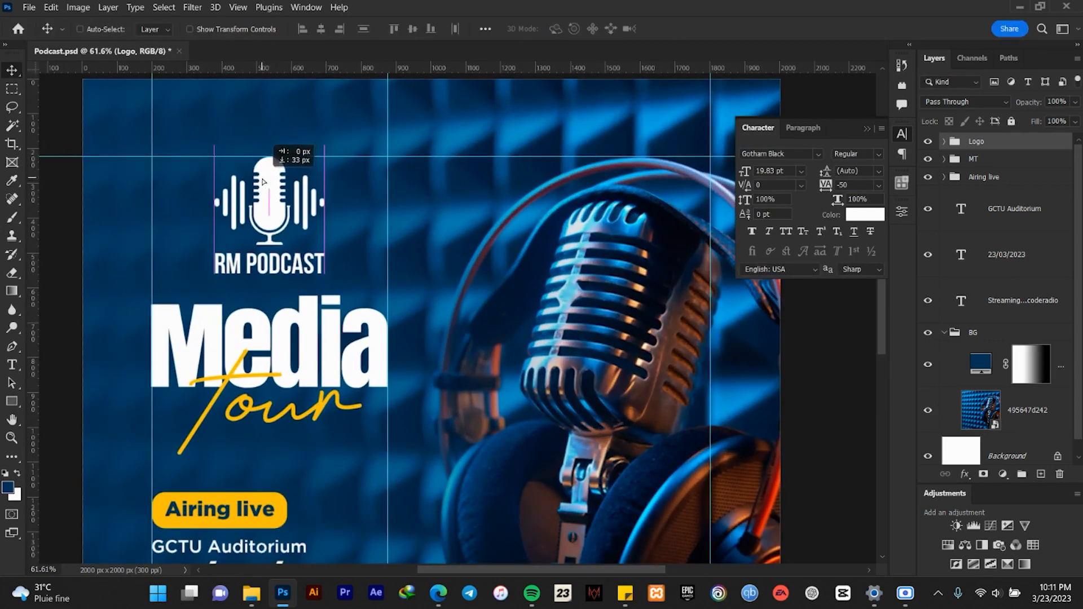
left_click(862, 130)
- Scale the 23/03/2023 text up to 106.66% so it spans the full width between the text column's two vertical guides
scroll(541, 168, "down", 3)
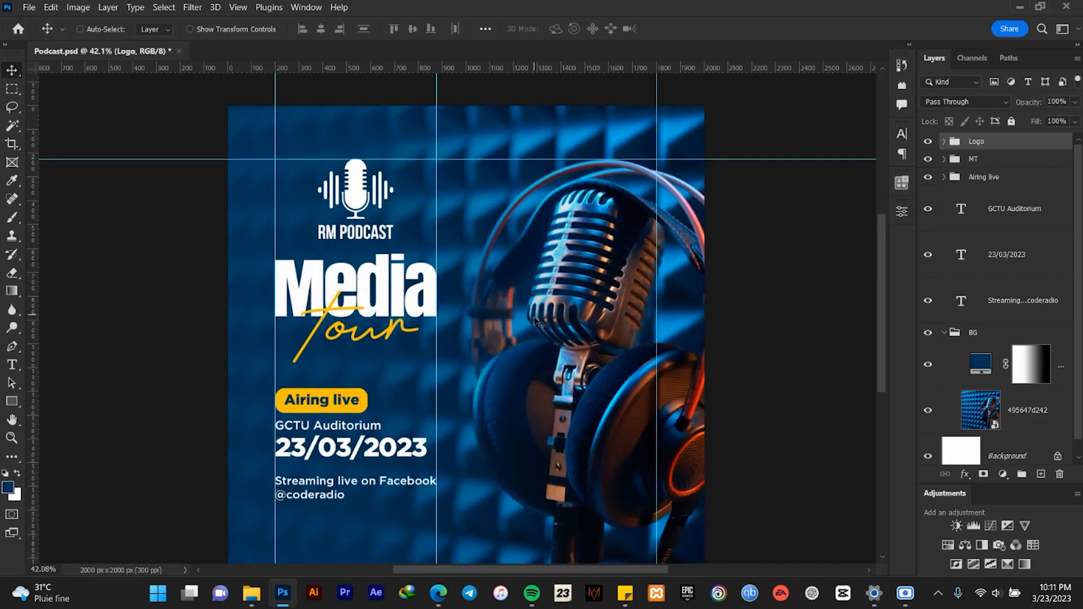
scroll(533, 322, "down", 3)
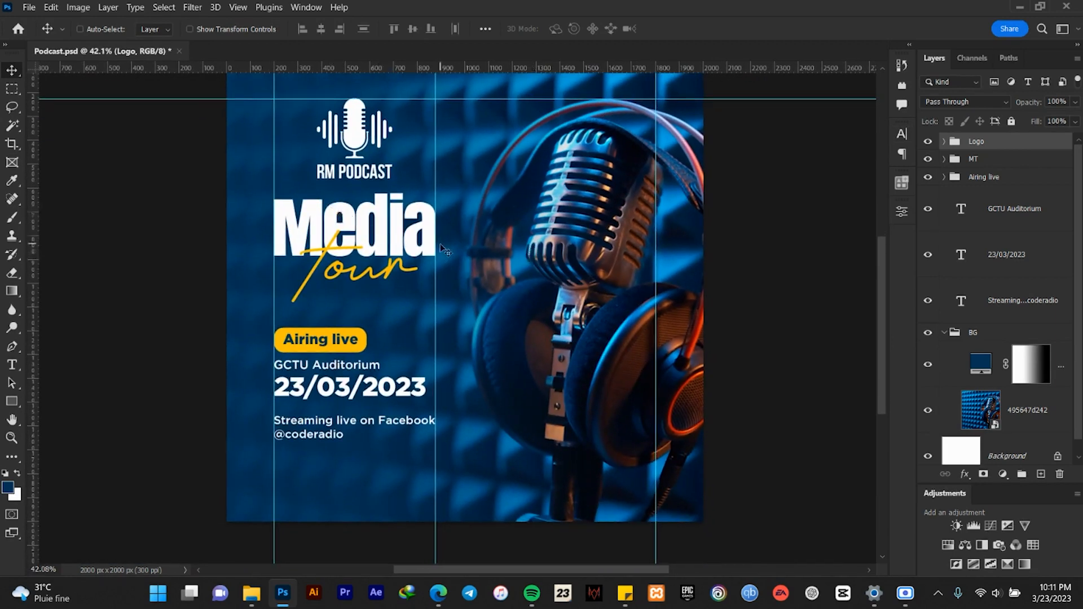
scroll(382, 206, "up", 2)
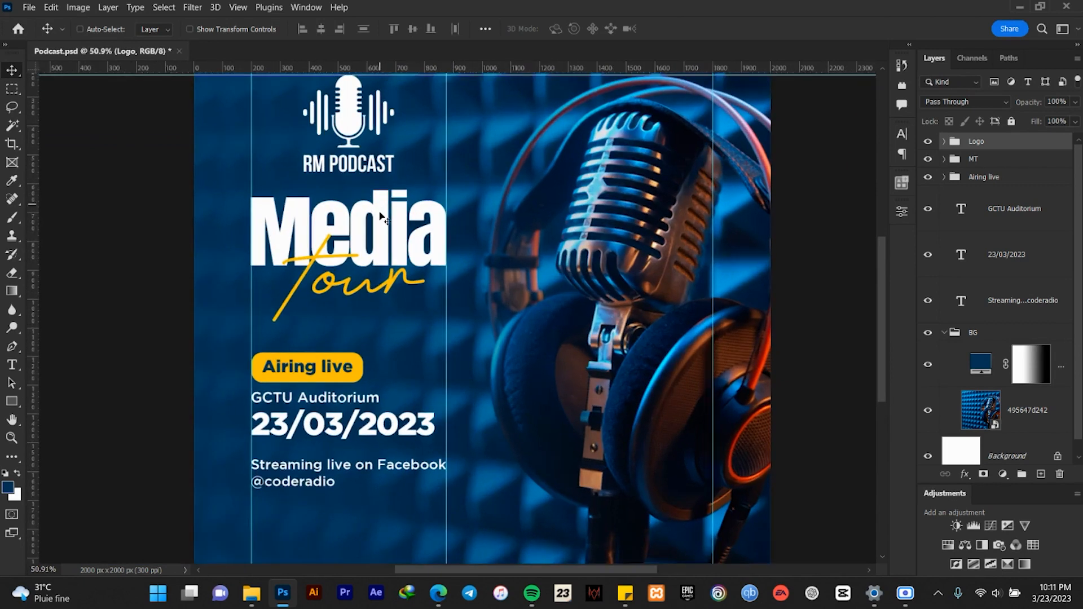
left_click_drag(424, 369, 414, 271)
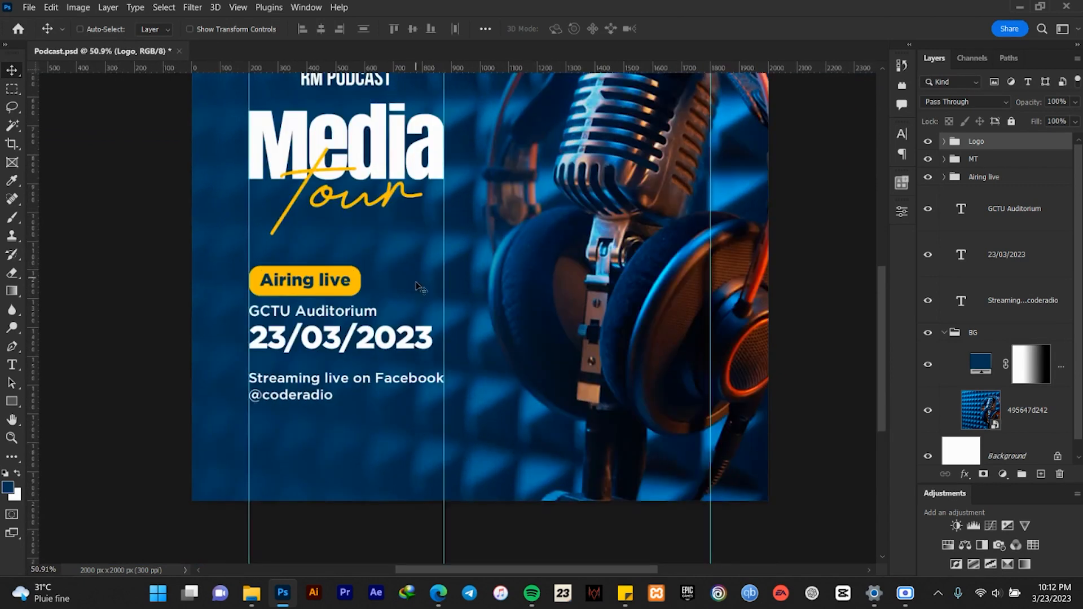
left_click(1007, 253)
key("ctrl+t")
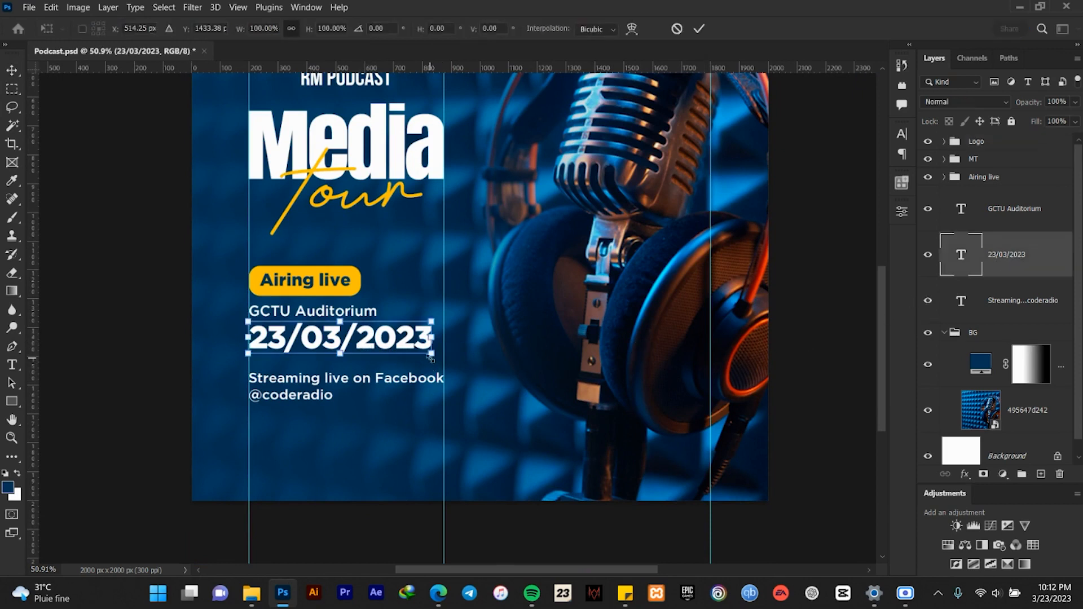
left_click_drag(432, 354, 444, 356)
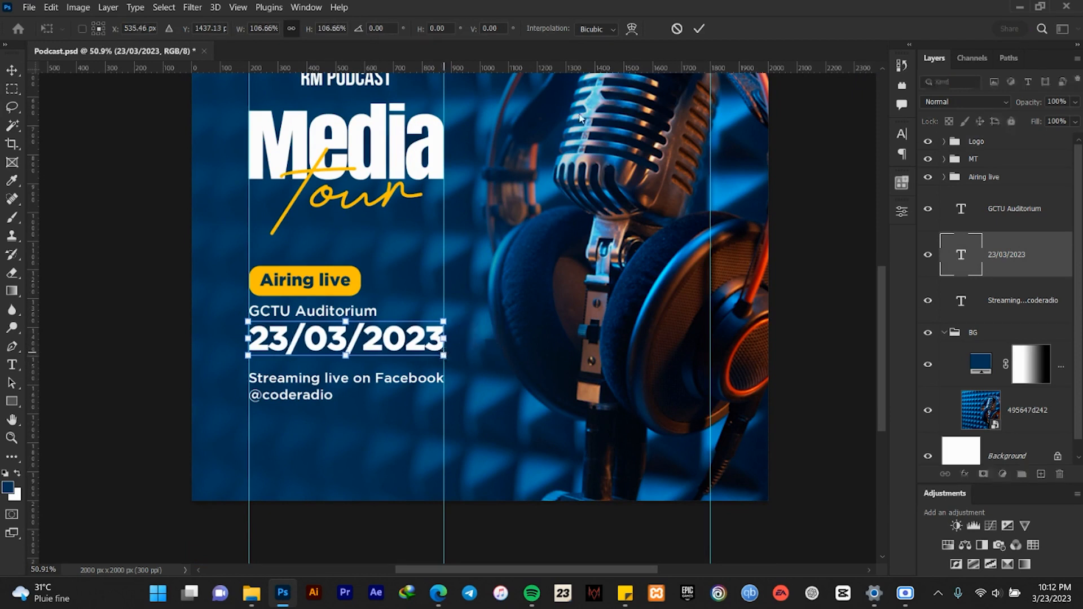
left_click(698, 29)
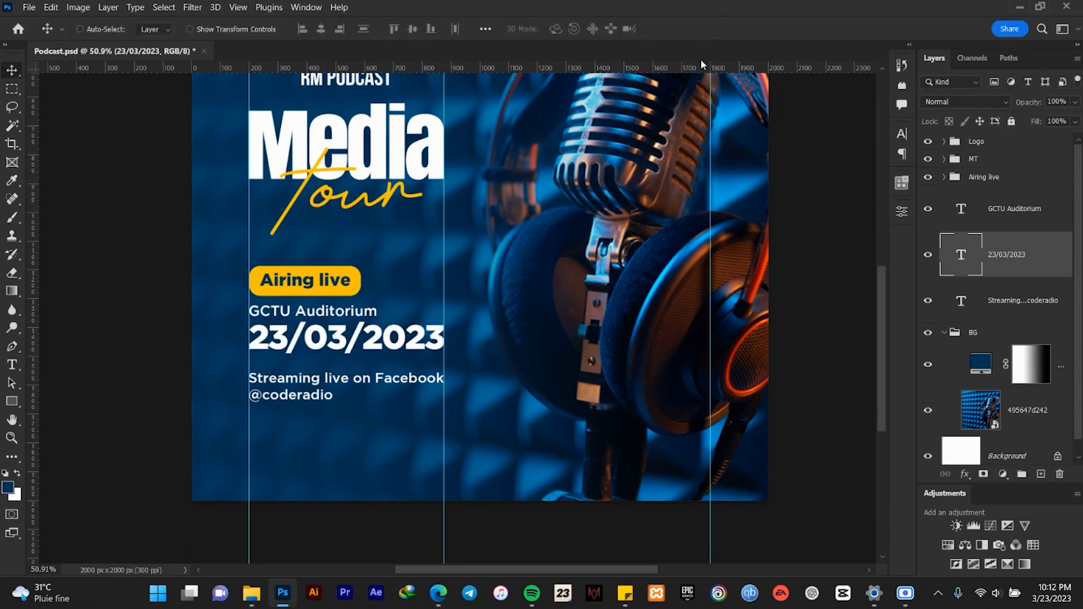
- Examine the MT group's Media tour heading up close and in the whole poster, checking how its text sits between the column guides
scroll(372, 290, "down", 4)
scroll(372, 290, "up", 1)
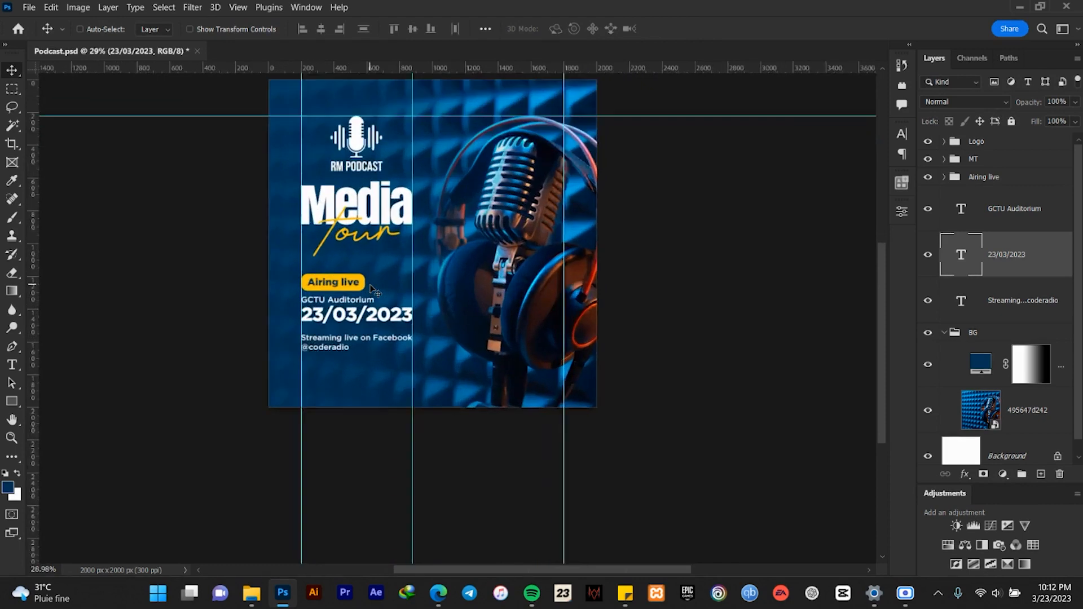
scroll(373, 290, "up", 1)
left_click(974, 159)
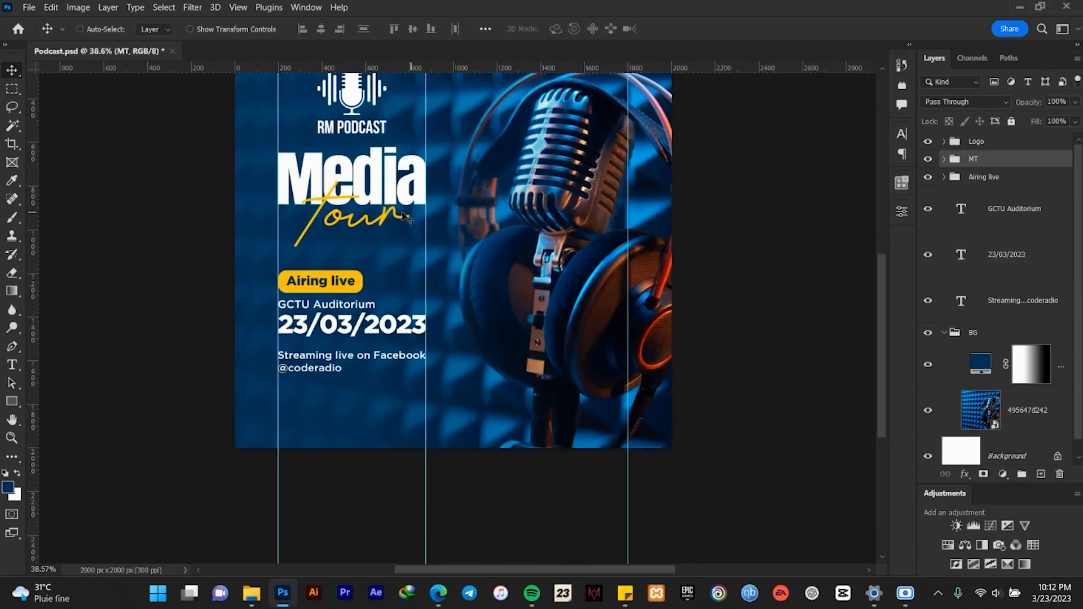
scroll(341, 216, "down", 1)
scroll(341, 216, "down", 1)
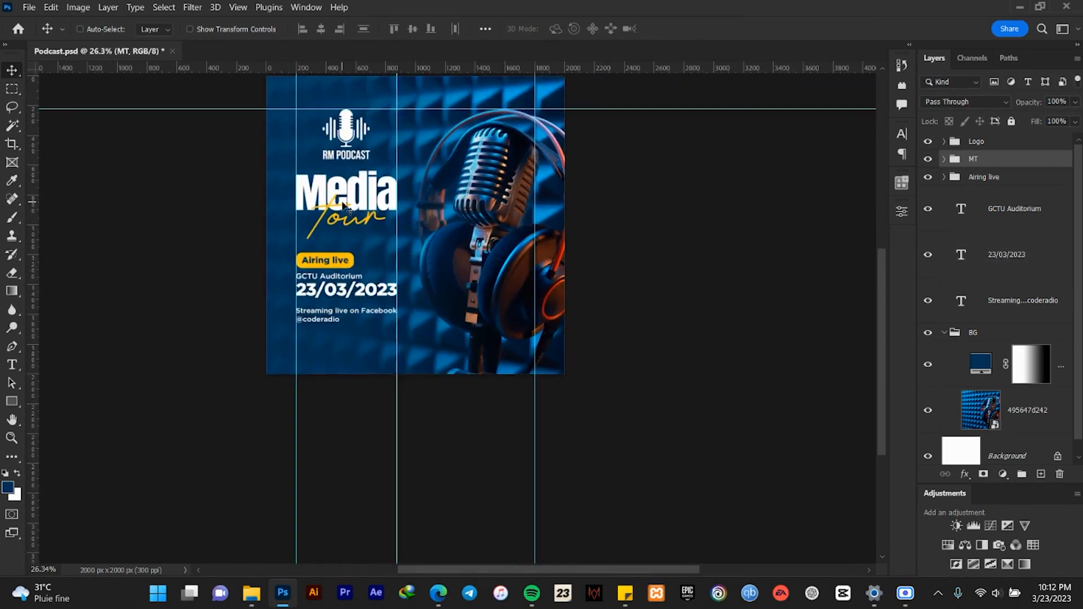
left_click(944, 160)
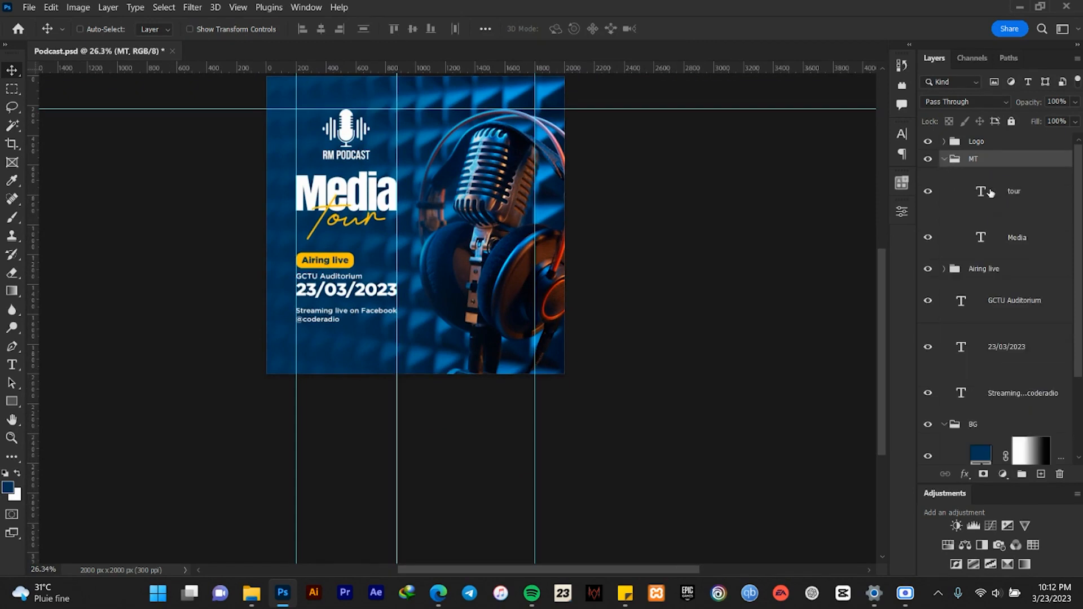
left_click(1007, 197)
left_click(959, 162)
left_click(944, 159)
scroll(363, 188, "up", 3)
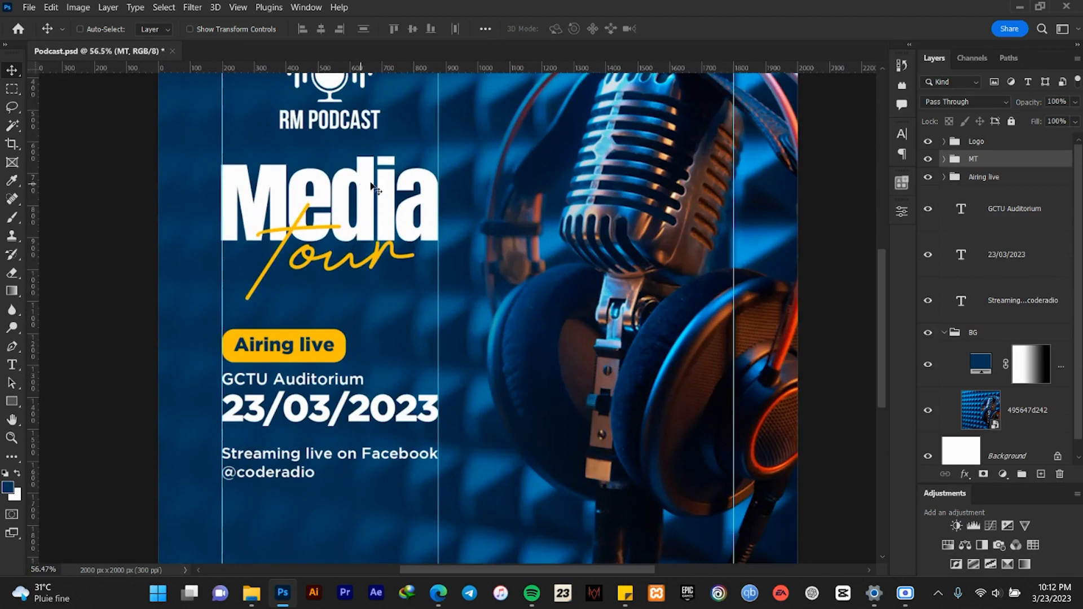
left_click(944, 160)
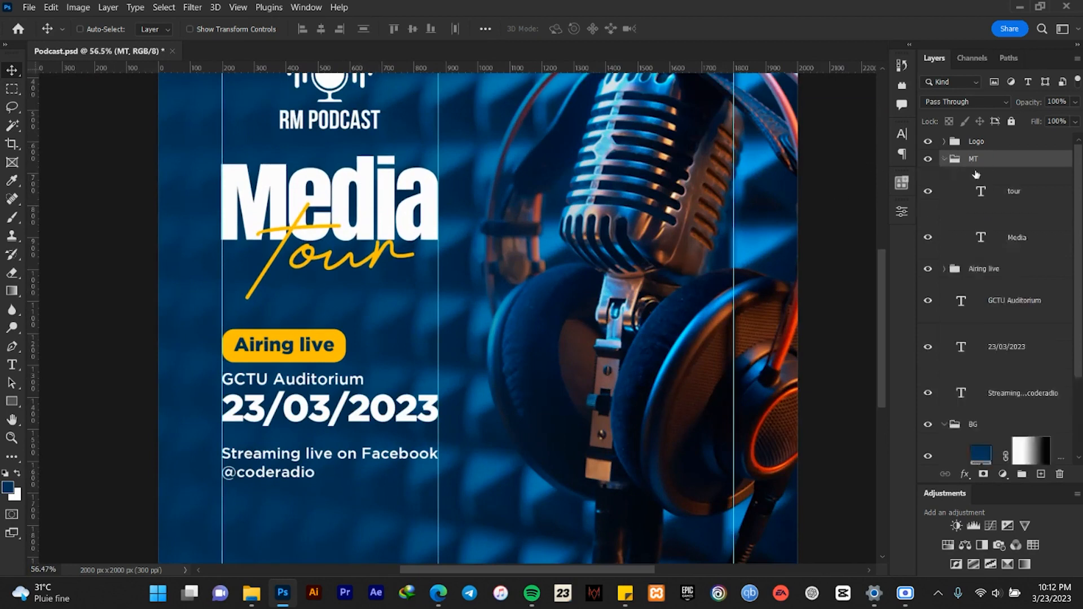
left_click(1000, 195)
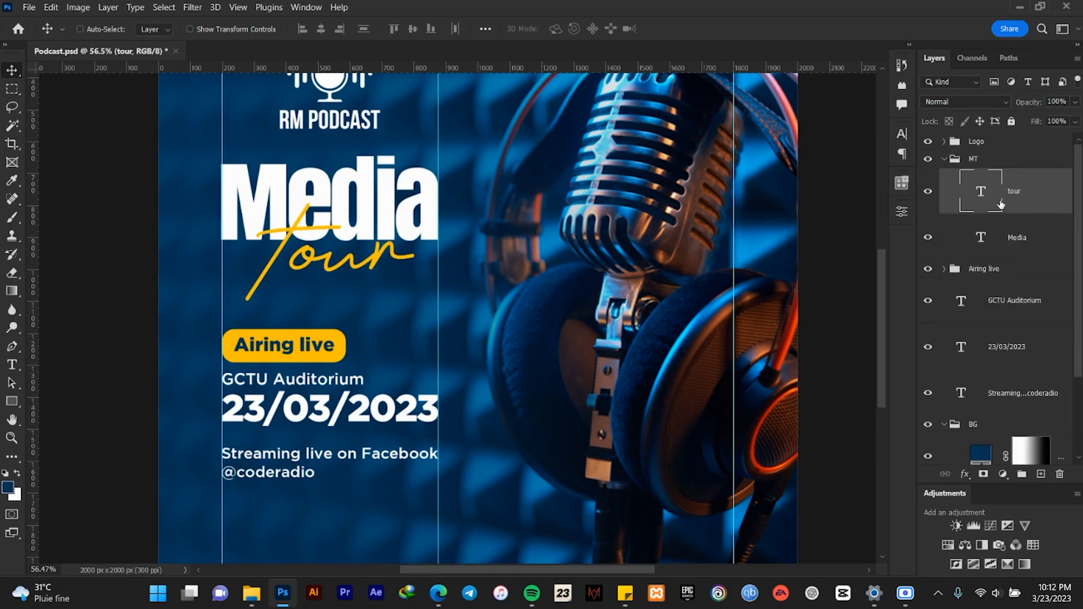
left_click(945, 159)
scroll(378, 257, "down", 4)
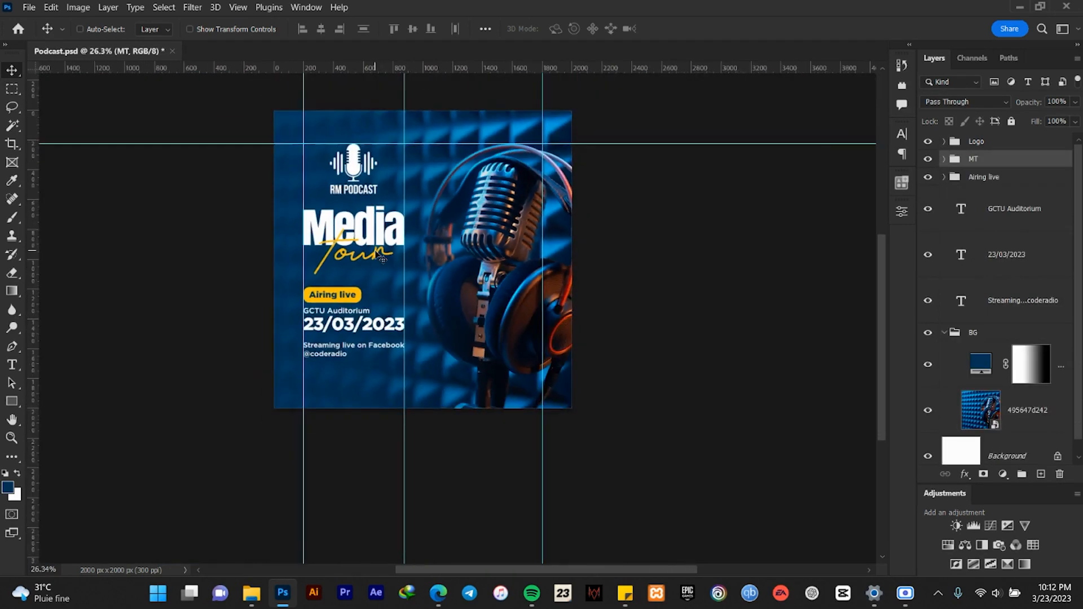
scroll(378, 261, "up", 5)
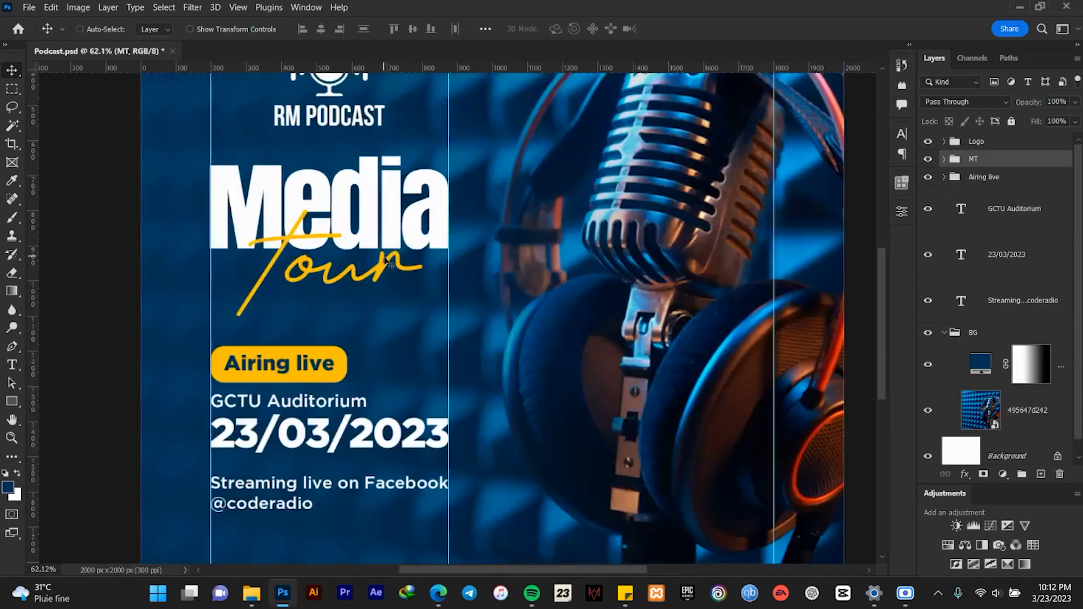
scroll(347, 422, "down", 4)
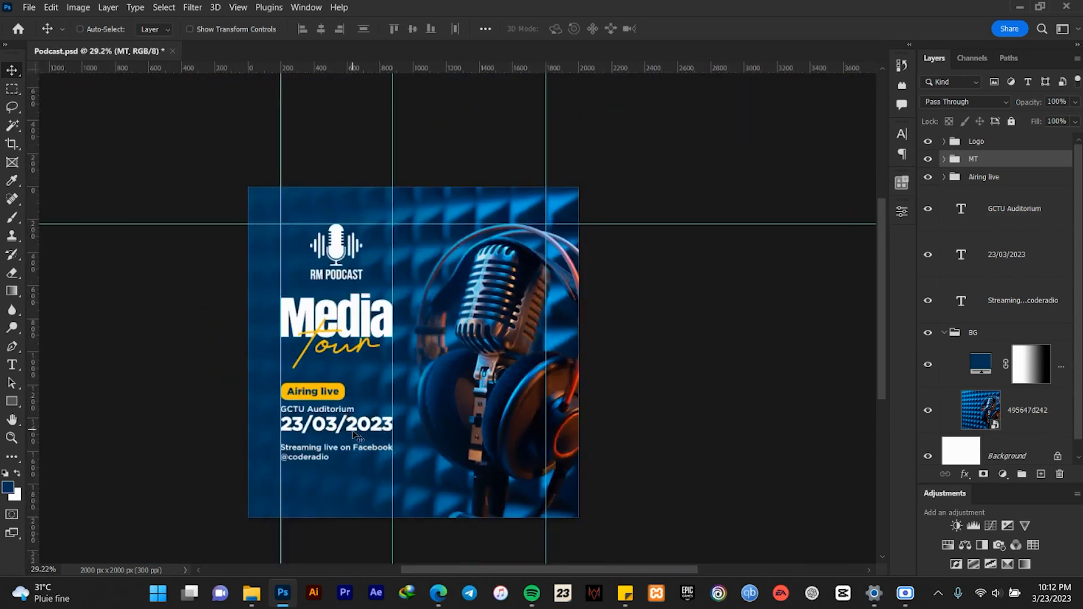
scroll(354, 436, "up", 4)
scroll(354, 436, "up", 1)
left_click_drag(520, 449, 491, 367)
left_click_drag(453, 68, 368, 405)
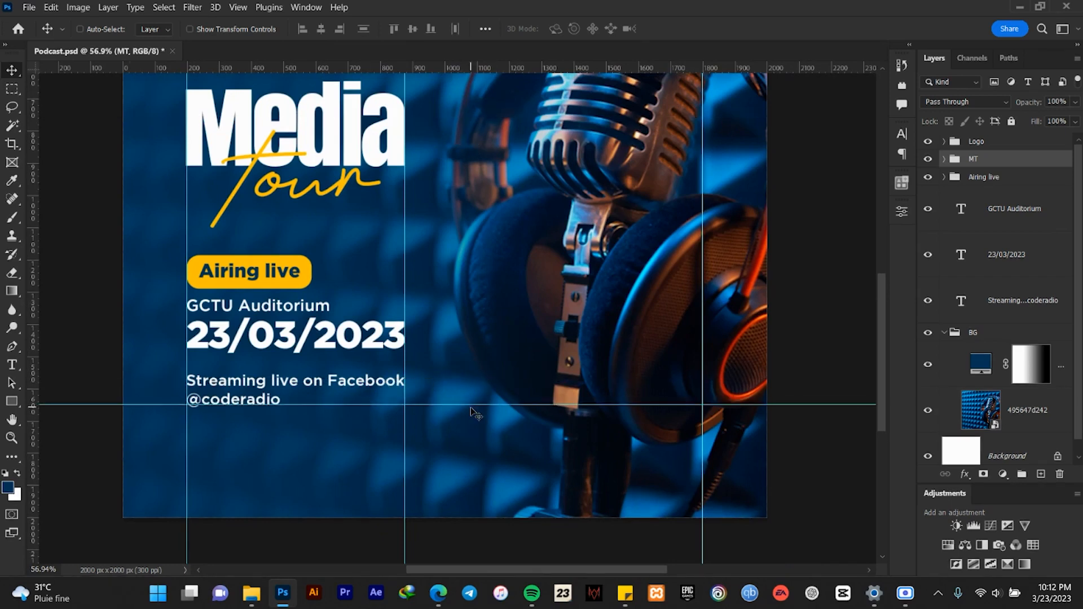
scroll(477, 416, "down", 3)
scroll(562, 361, "up", 2)
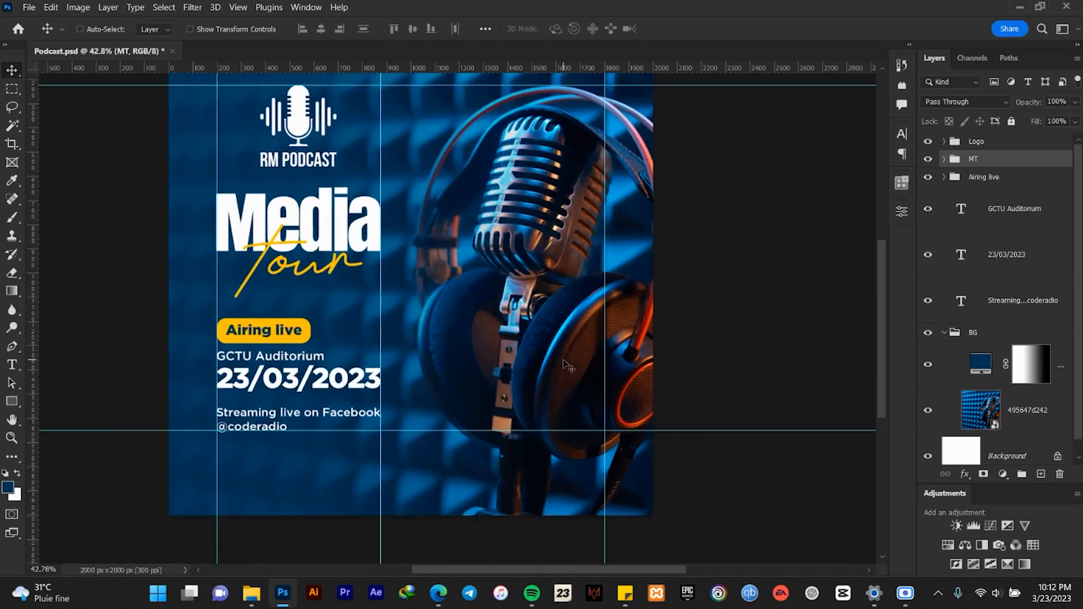
scroll(567, 365, "up", 3)
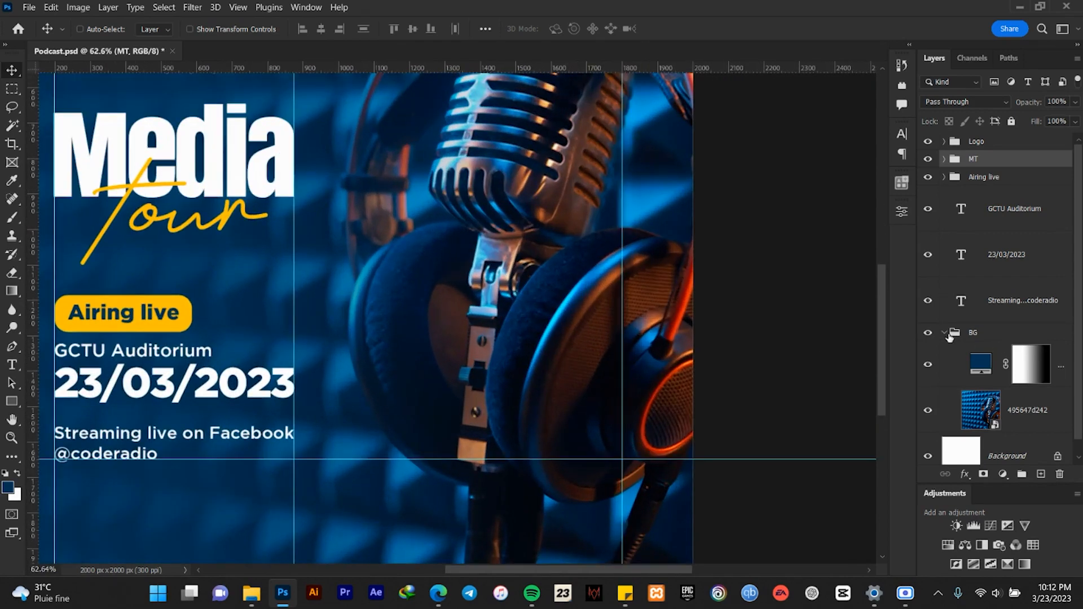
- Collapse and select the BG group, and open the hand-drawn ovals image 360_F_400983575 from the Flyers New folder in Photoshop
left_click(945, 333)
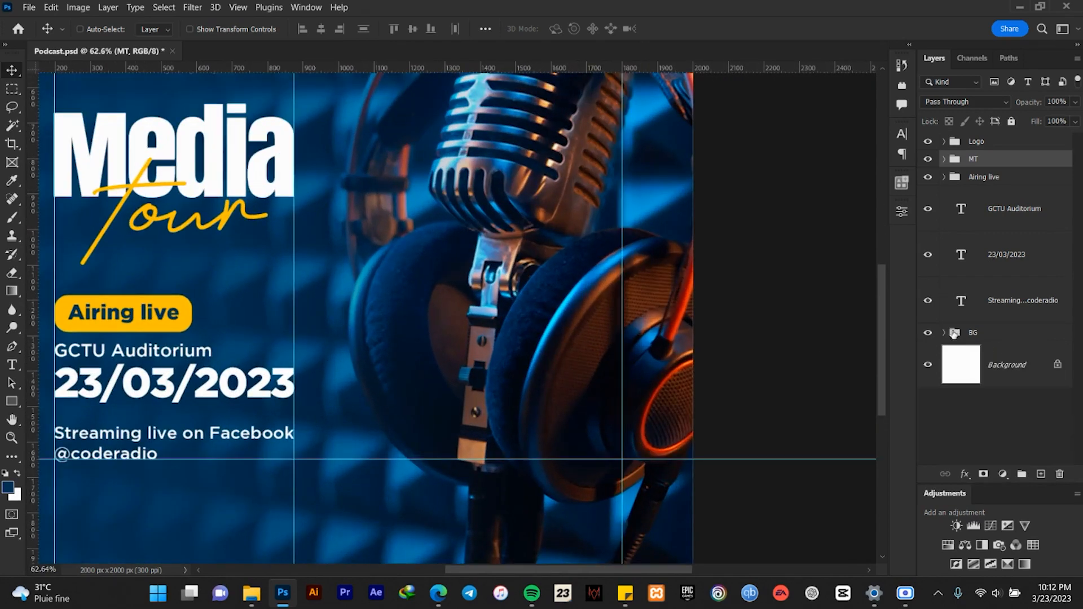
left_click(999, 333)
scroll(402, 415, "down", 2)
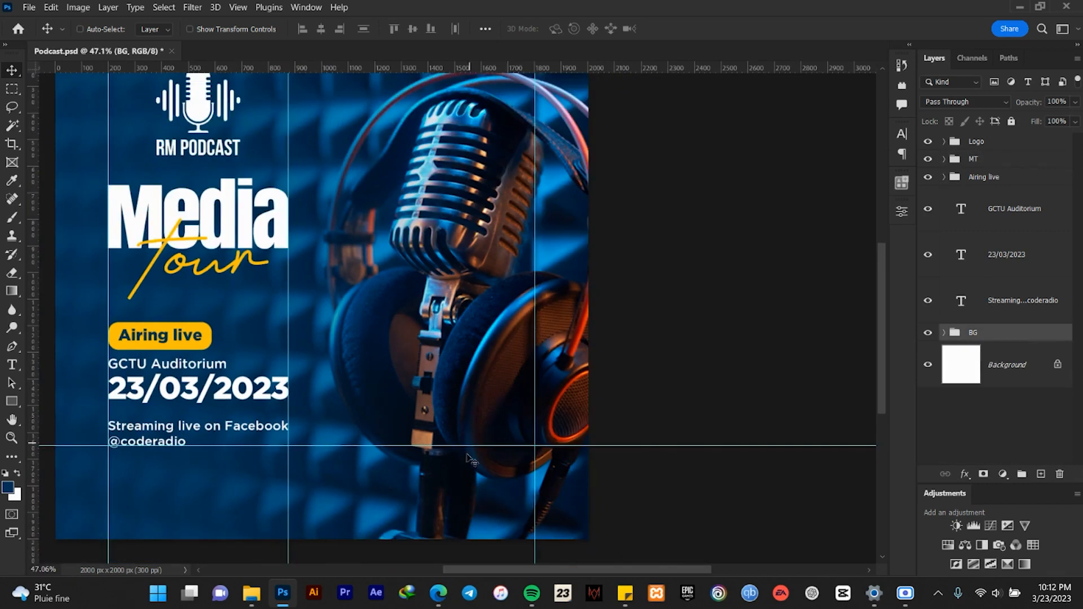
left_click(251, 592)
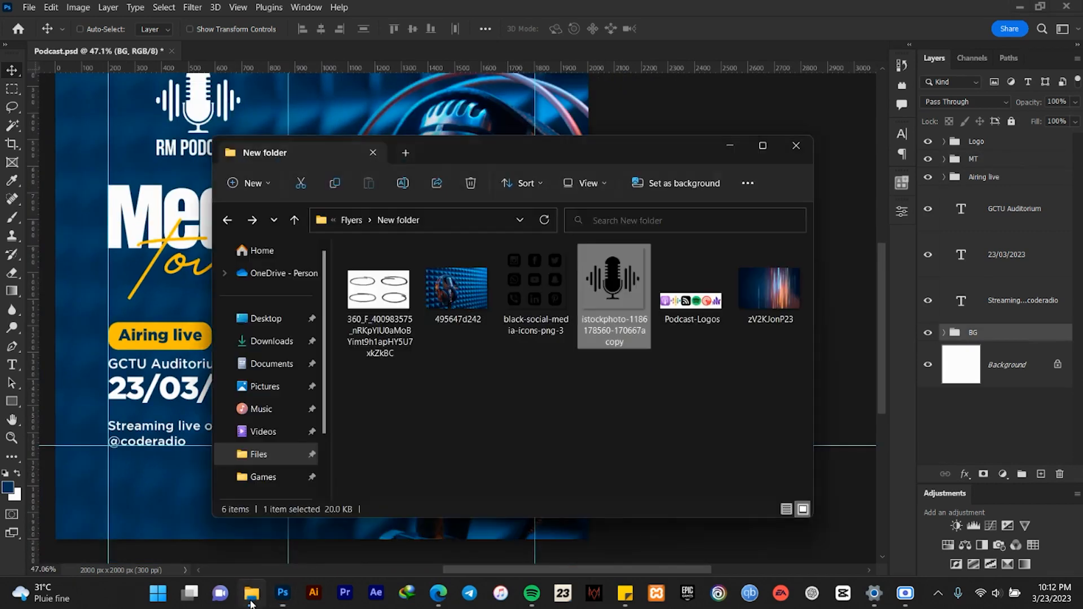
double_click(375, 295)
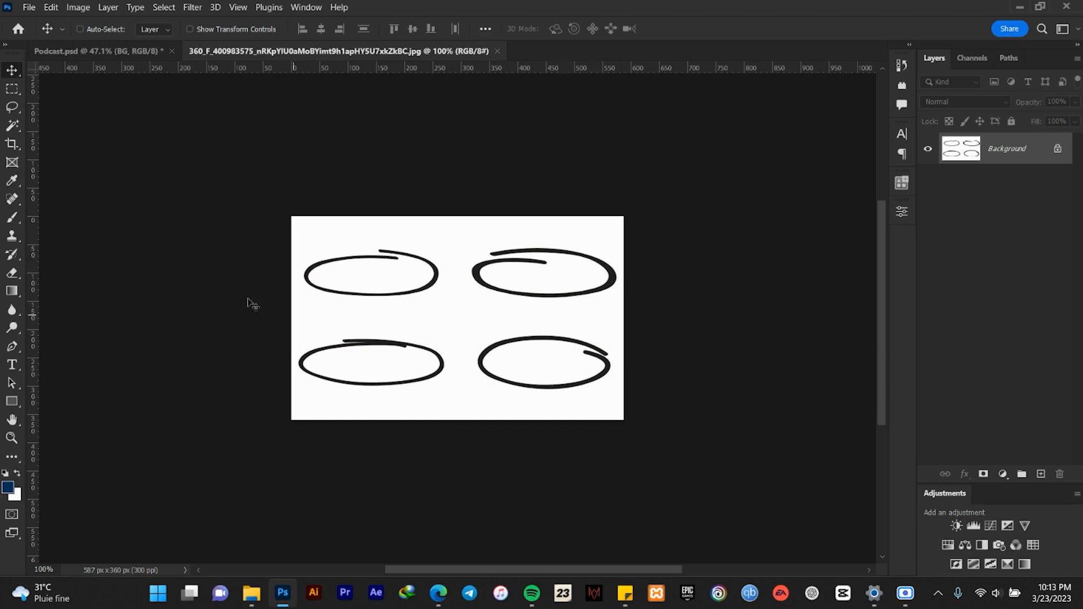
- Select the white area around the ovals and inside all but the lower-right one with the Magic Wand, and add a layer mask
left_click(12, 125)
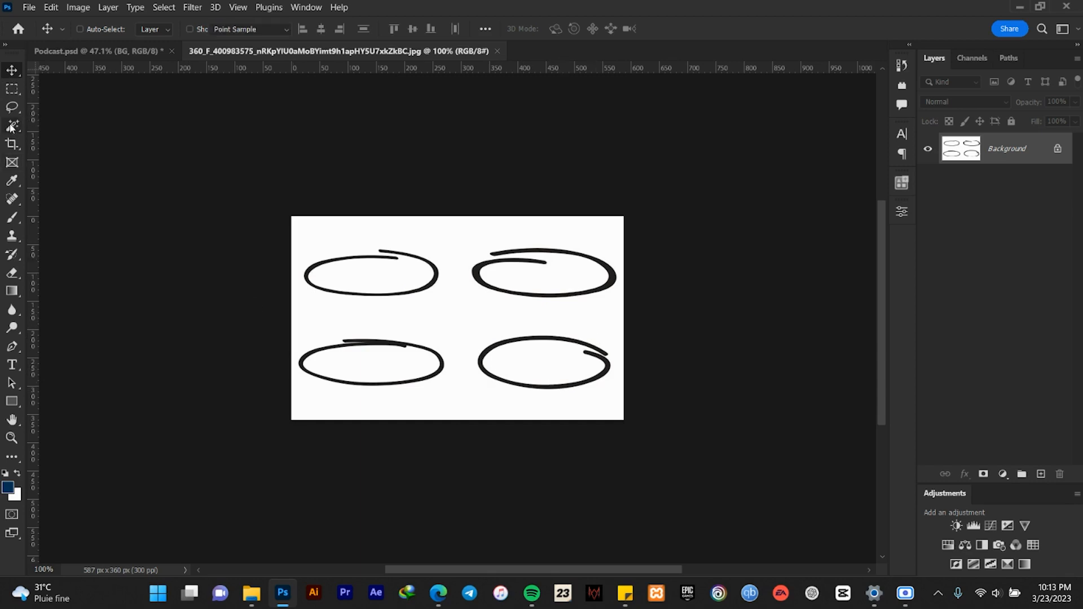
left_click(310, 237)
left_click(374, 273, "shift")
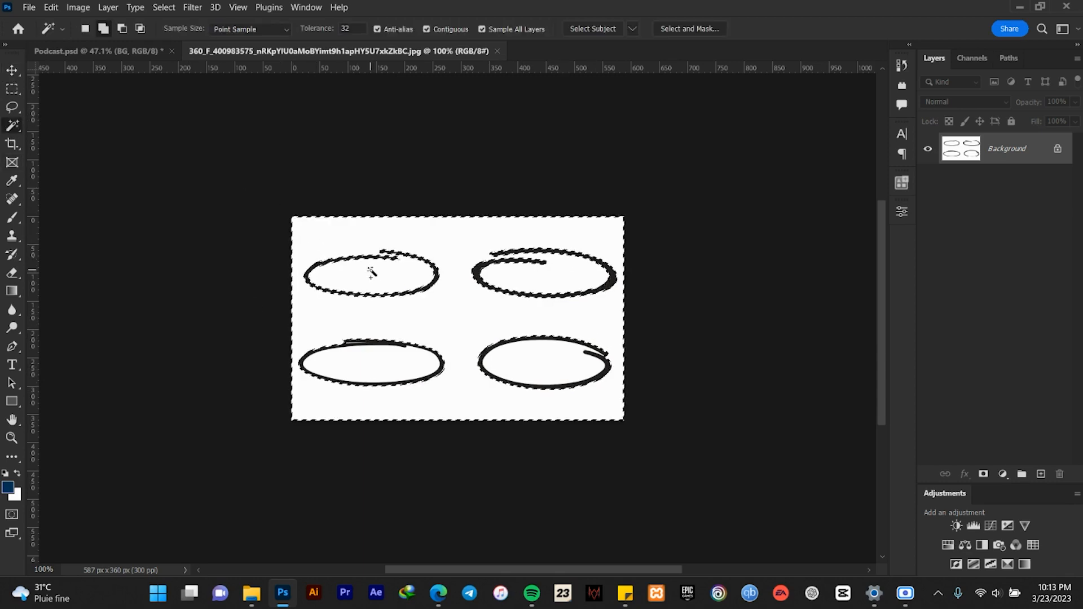
left_click(356, 363, "shift")
left_click(982, 473)
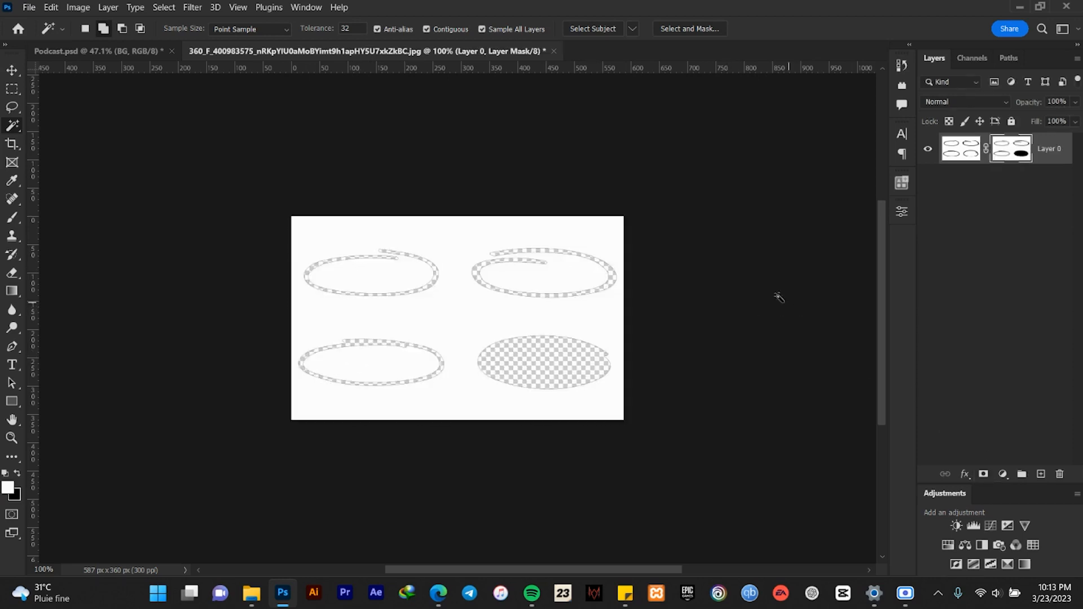
- Invert the layer mask to keep the black oval strokes instead of the white background, and apply the mask
scroll(478, 319, "up", 5)
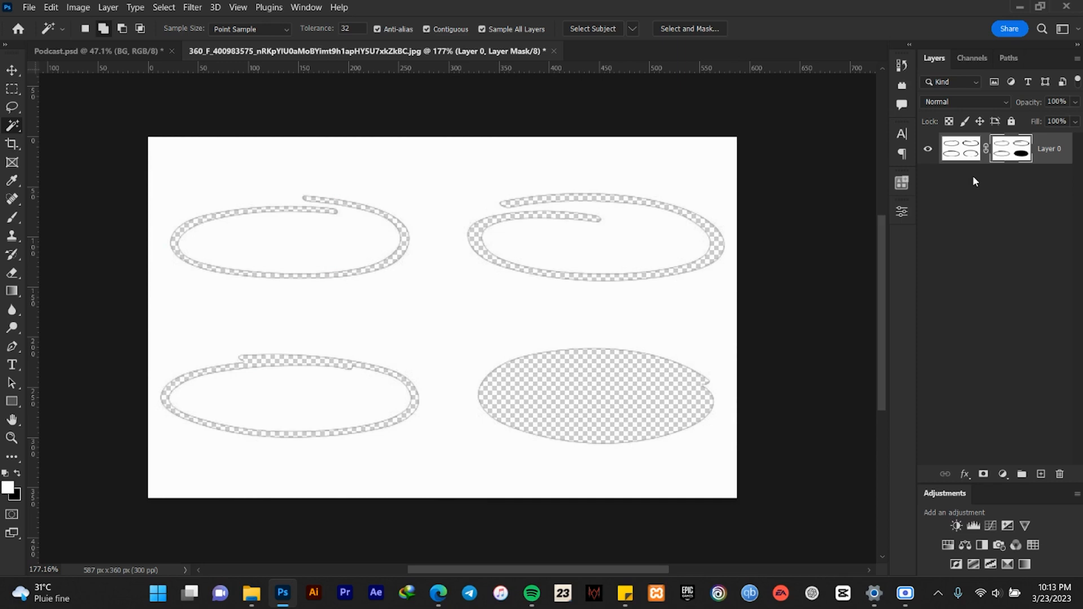
key("ctrl+i")
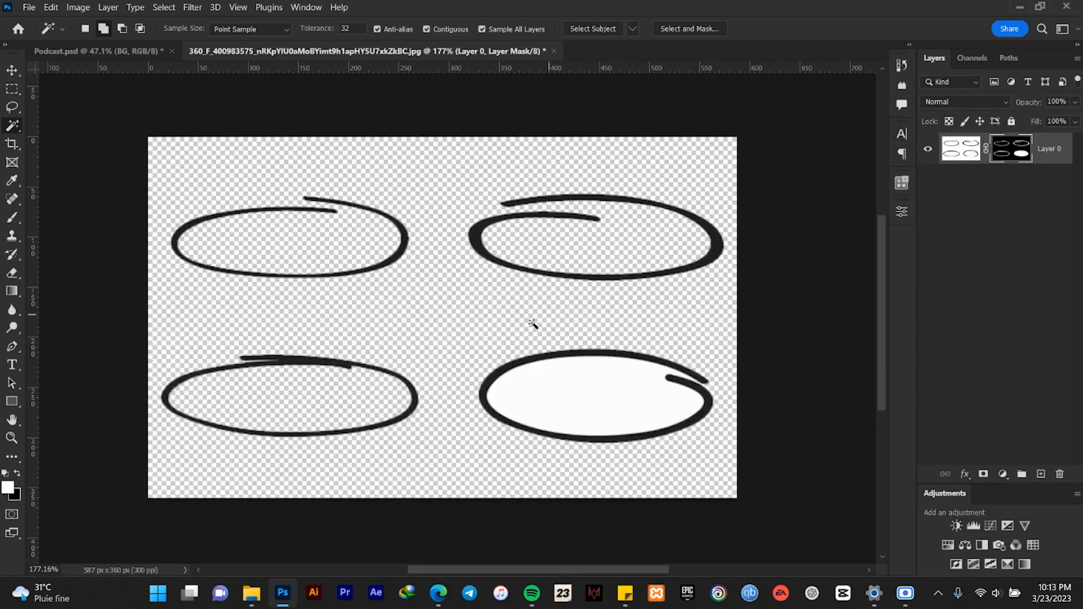
right_click(1002, 142)
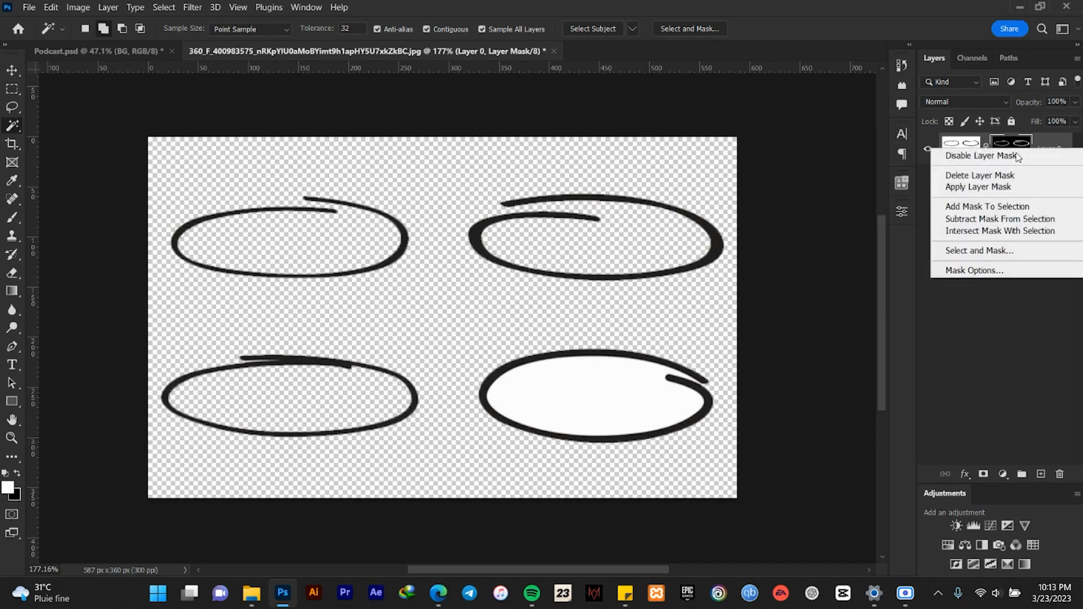
left_click(959, 181)
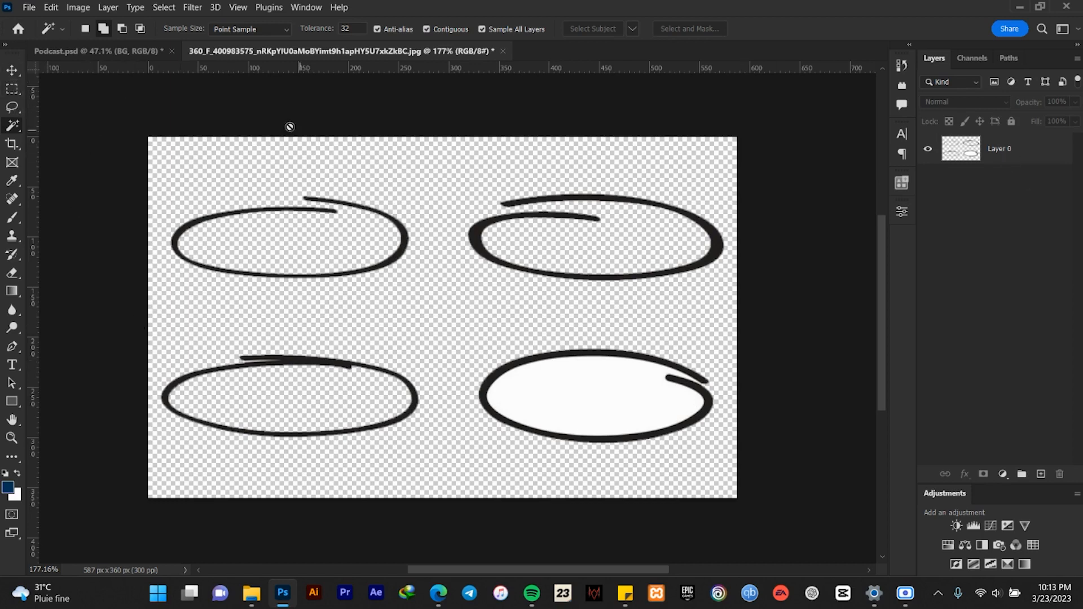
- Select the lower-left hand-drawn oval with a rectangular marquee and copy it from Layer 0 to its own layer
left_click(12, 89)
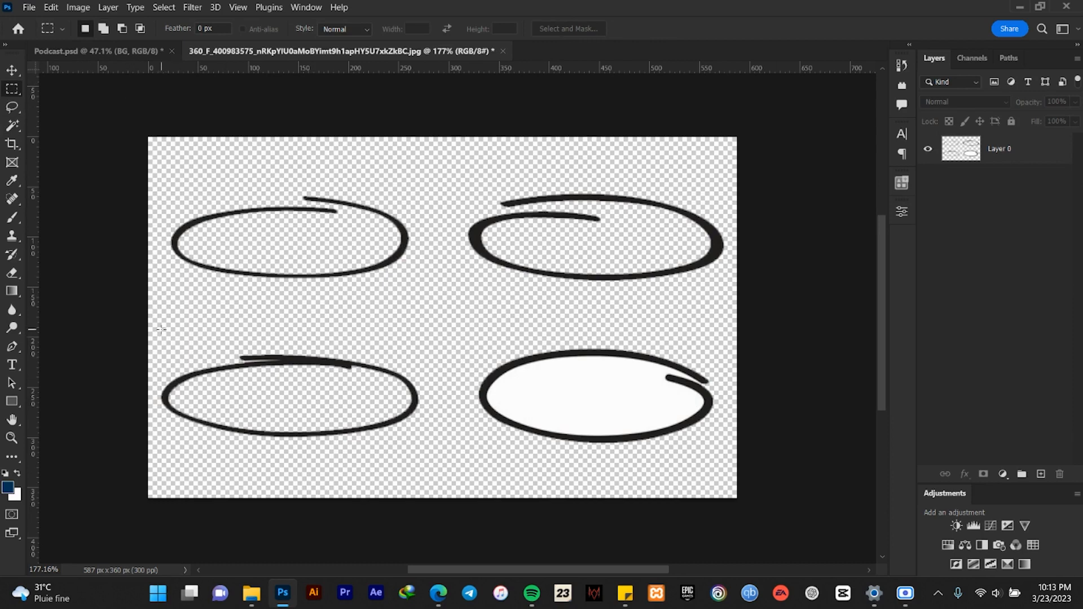
left_click_drag(150, 314, 438, 473)
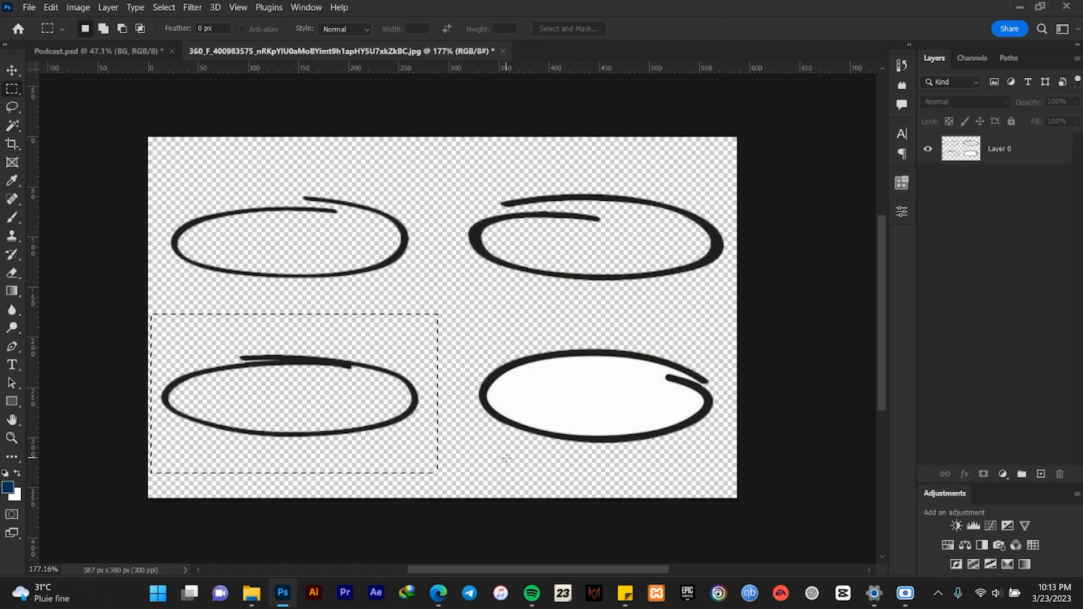
left_click(1018, 154)
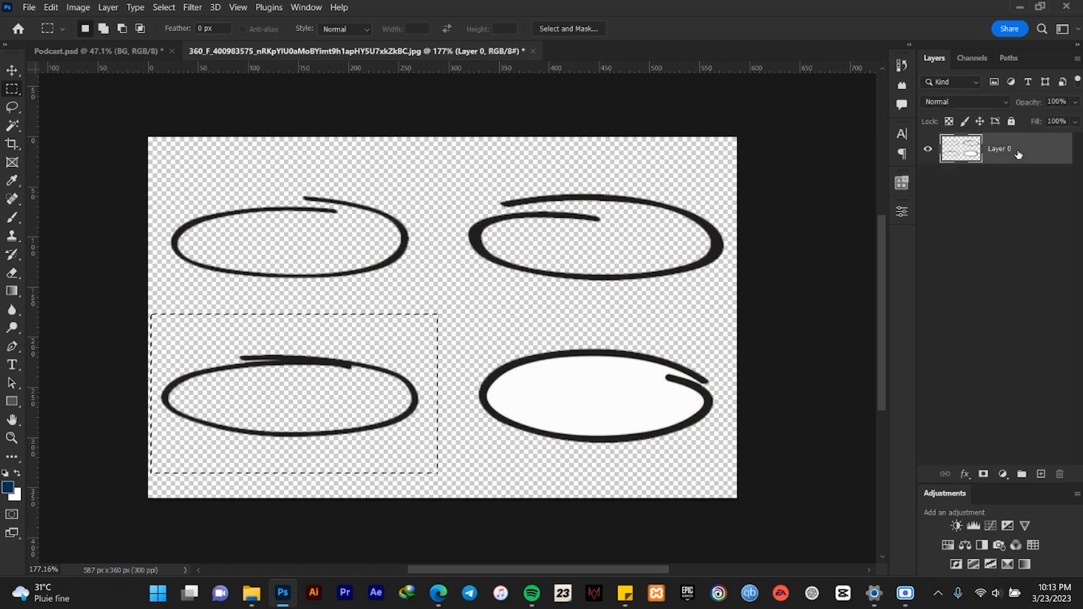
key("ctrl+j")
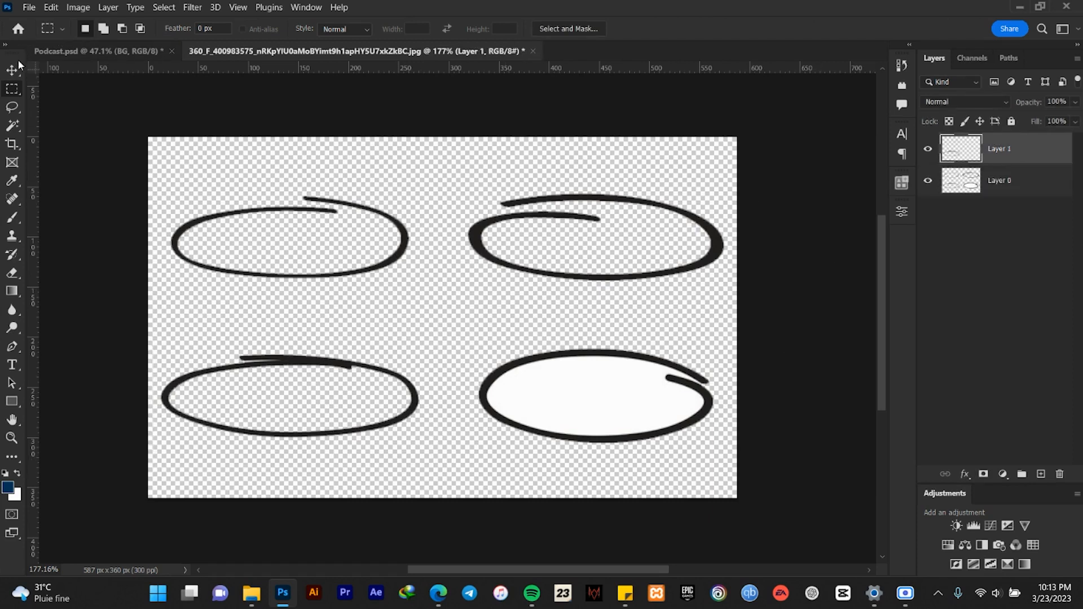
- Convert the copied oval's Layer 1 to a smart object
left_click(14, 68)
right_click(1005, 153)
left_click(891, 197)
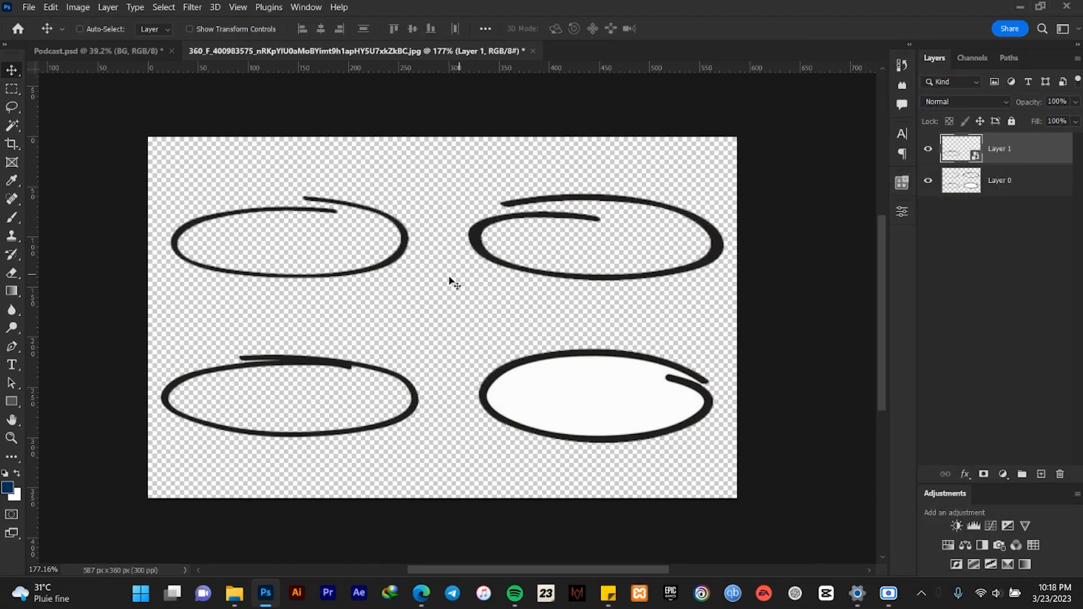
- Bring the oval into Podcast.psd above the BG group and place it over the headphones against the rightmost vertical guide
mouse_move(340, 364)
left_mouse_down()
mouse_move(338, 346)
mouse_move(330, 370)
mouse_move(39, 48)
mouse_move(141, 50)
mouse_move(594, 320)
left_mouse_up()
key("ctrl+z")
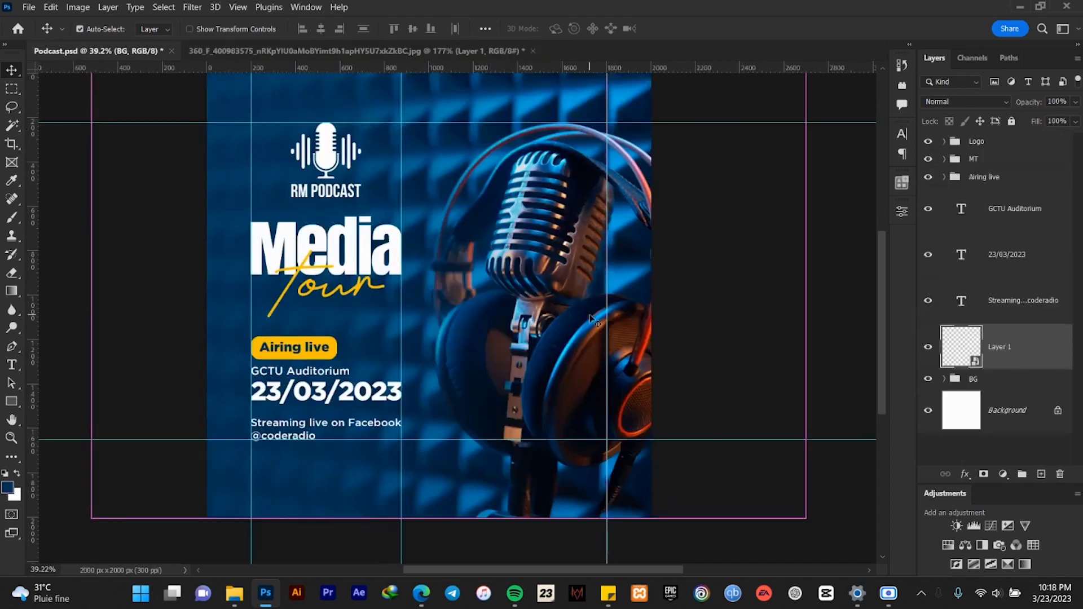
left_click_drag(435, 298, 639, 399)
- Scale the oval up to 196.41%, extending it leftward with its base on the lower horizontal guide and its right edge on the vertical guide
scroll(552, 429, "up", 3)
key("ctrl+t")
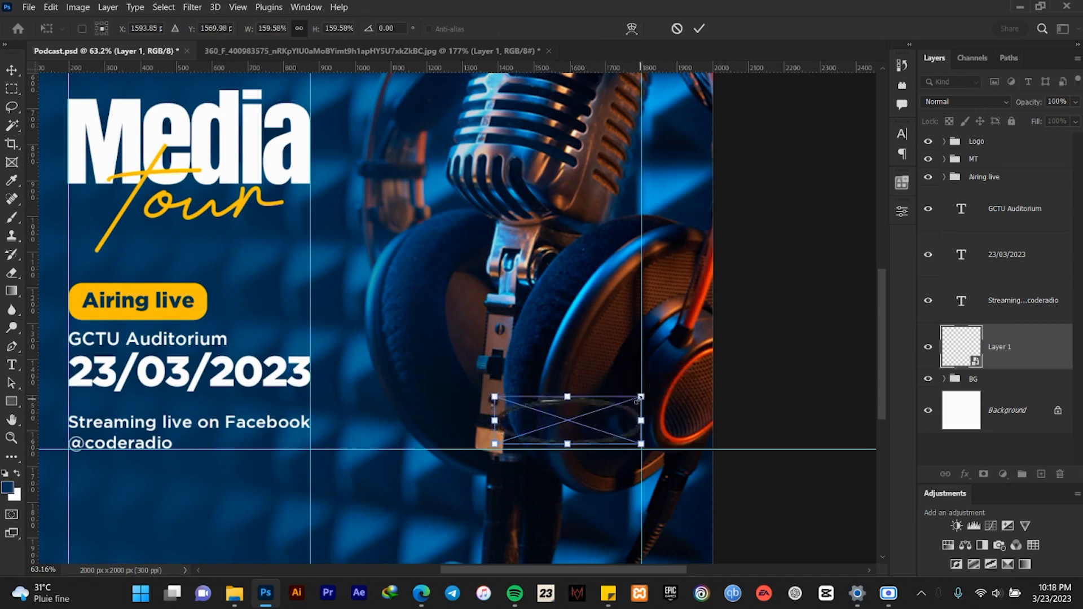
left_click_drag(497, 444, 481, 449)
left_click_drag(483, 389, 461, 390)
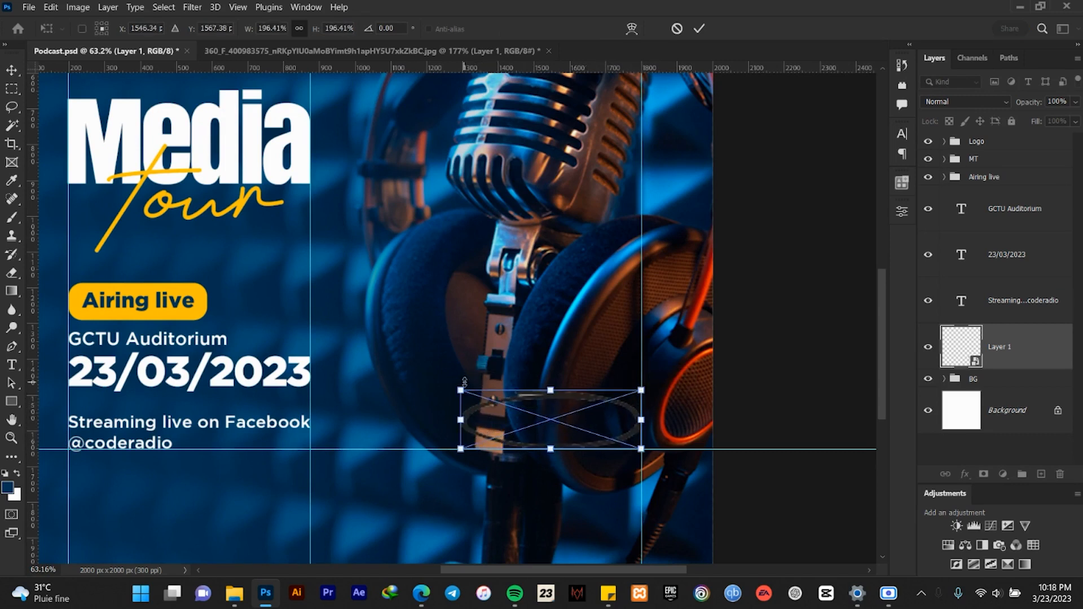
left_click(698, 29)
- Scale the hand-drawn oval up to 201.35%, extending it leftward from the rightmost vertical guide and lower horizontal guide
scroll(587, 431, "down", 4)
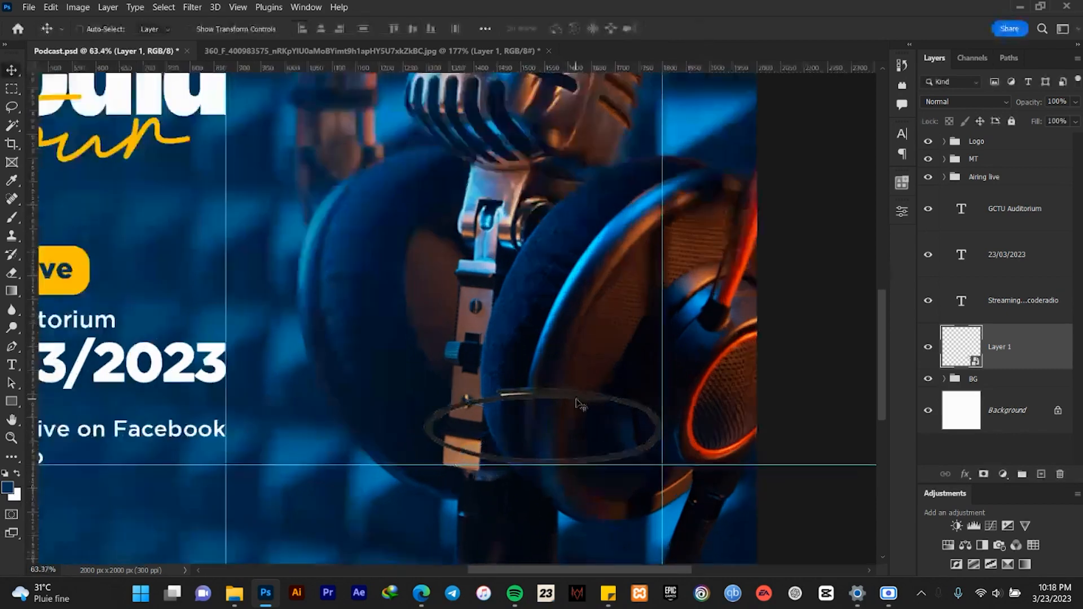
scroll(587, 458, "up", 5)
scroll(587, 457, "down", 3)
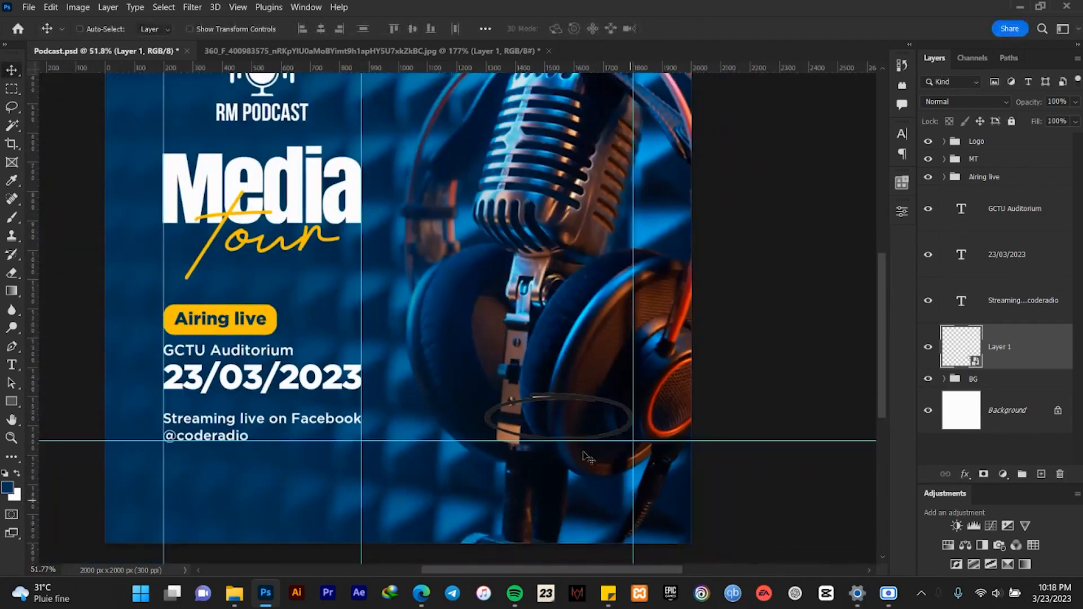
key("ctrl+t")
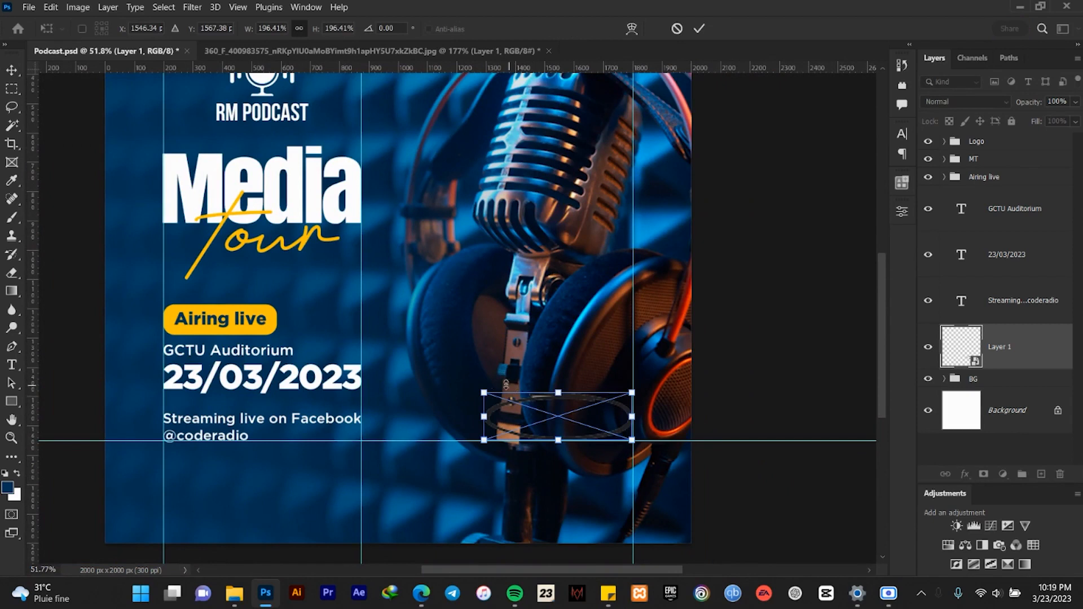
left_click_drag(484, 392, 482, 393)
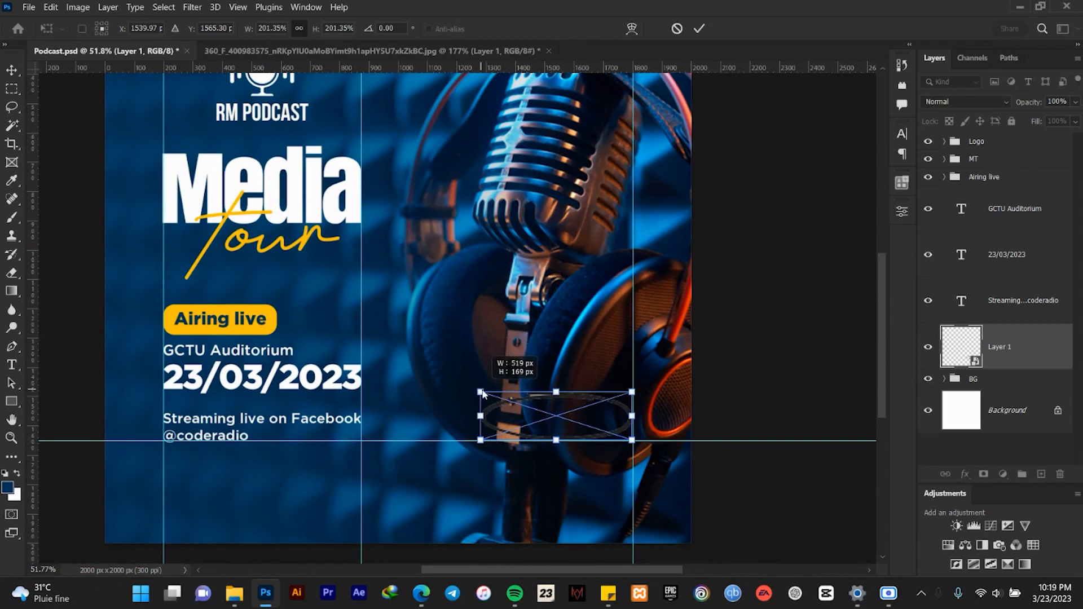
left_click(699, 29)
- Apply a yellow #ffc001 Color Overlay at 100% opacity to the oval on Layer 1
scroll(242, 325, "down", 4)
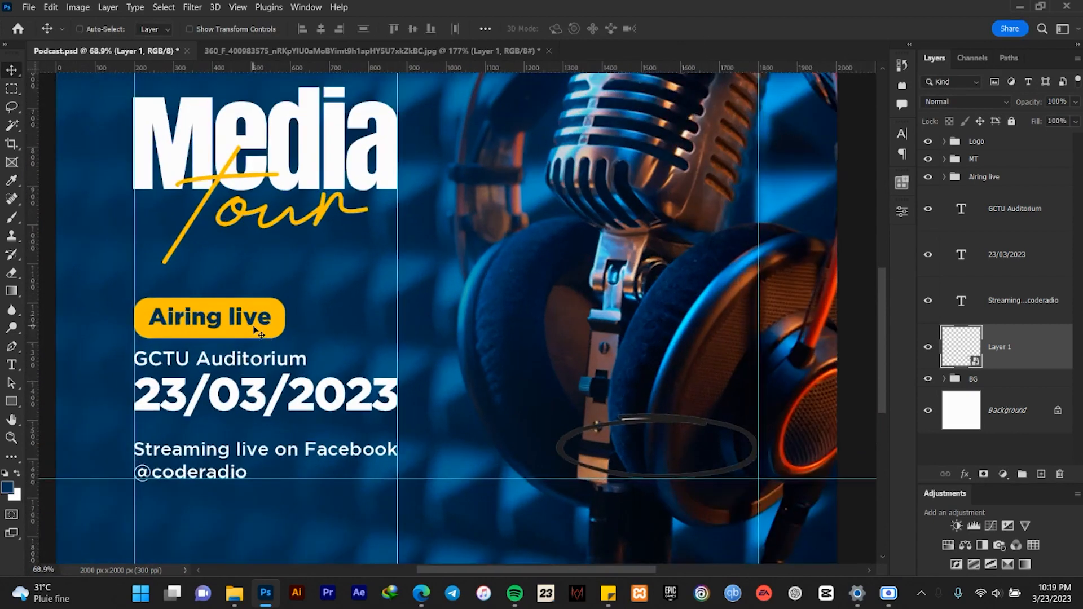
scroll(355, 337, "up", 4)
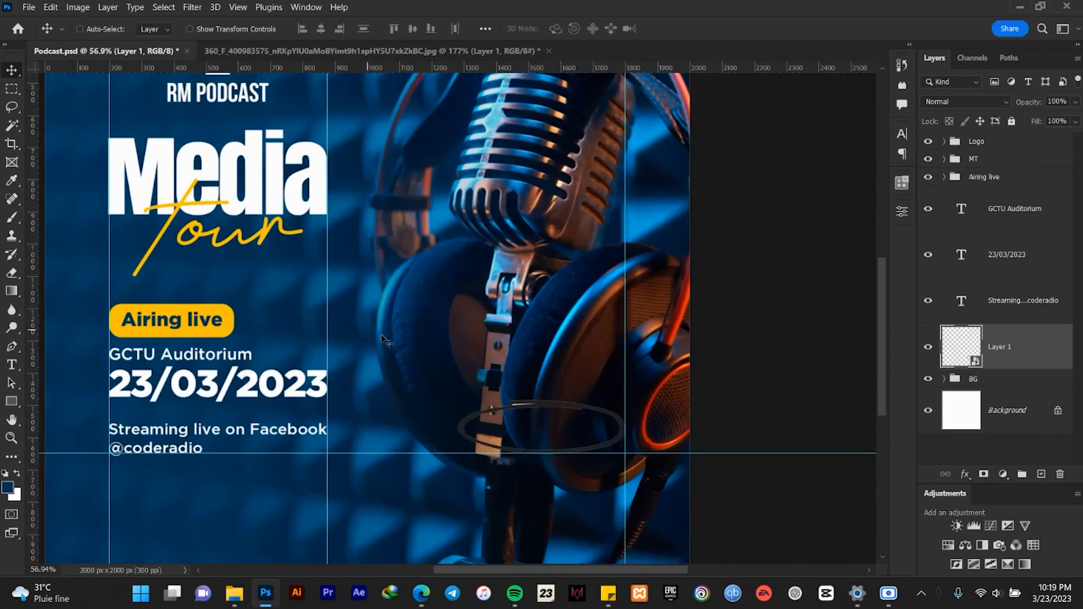
left_click(964, 475)
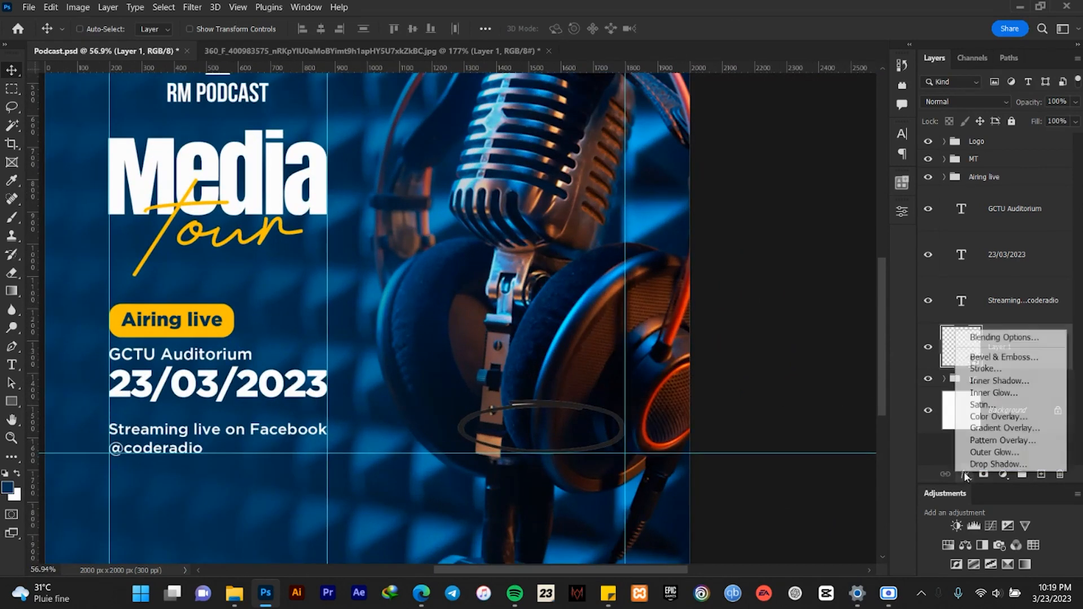
left_click(997, 416)
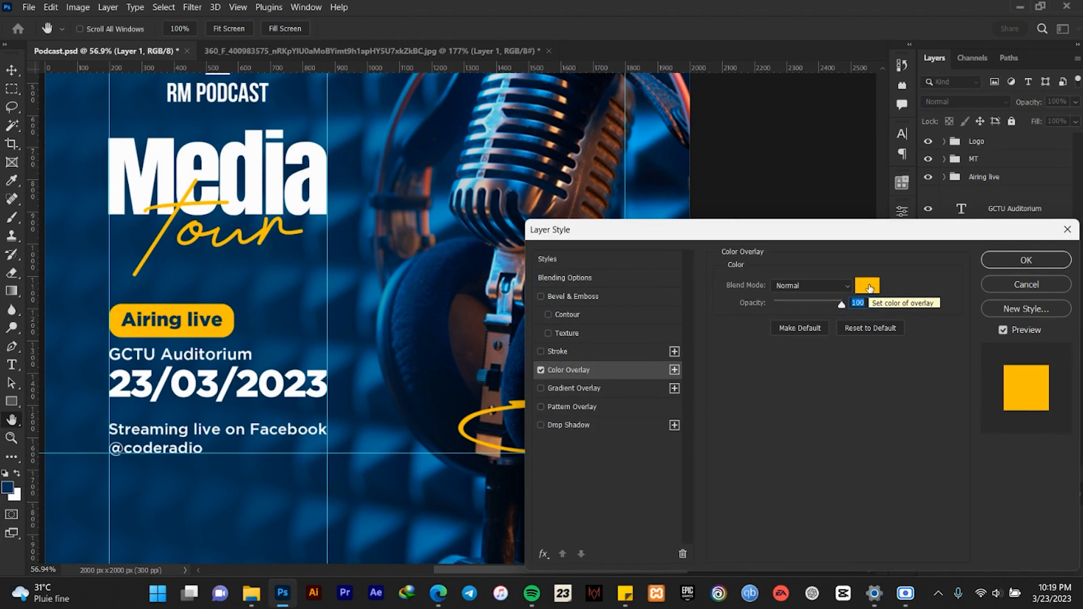
left_click(869, 287)
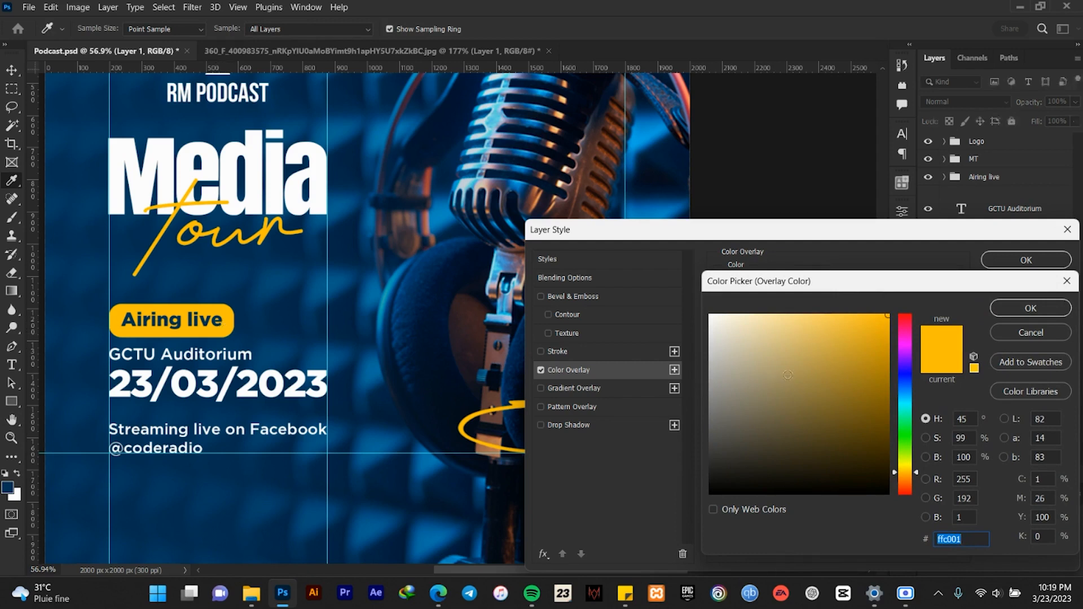
left_click(1030, 308)
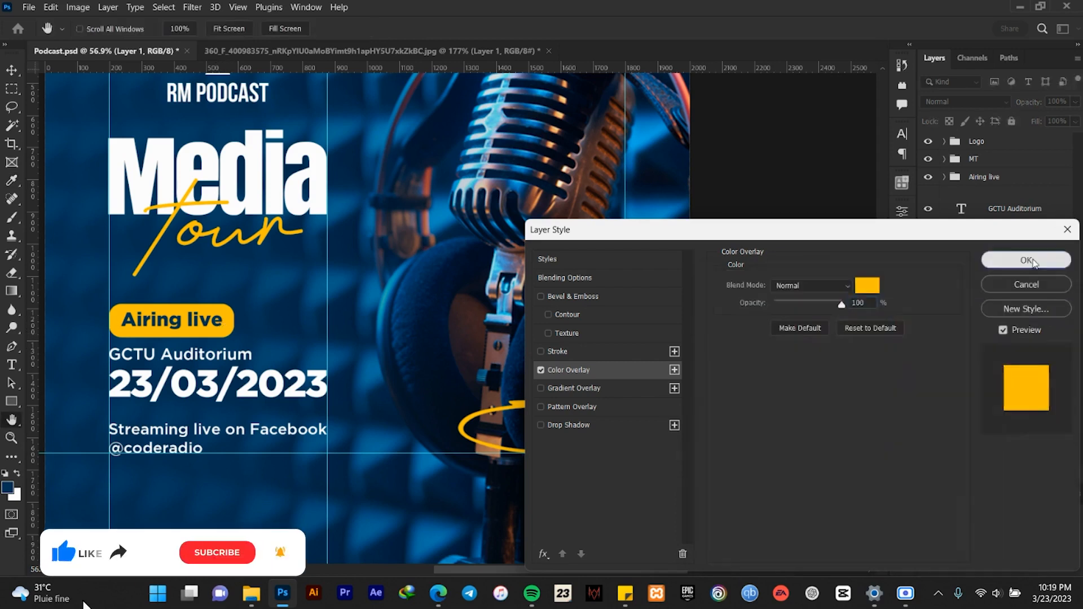
left_click(1025, 260)
- Scale the yellow oval up to 222.78% against the same two guides, and collapse its layer effects list
scroll(465, 362, "down", 3)
scroll(524, 420, "up", 4)
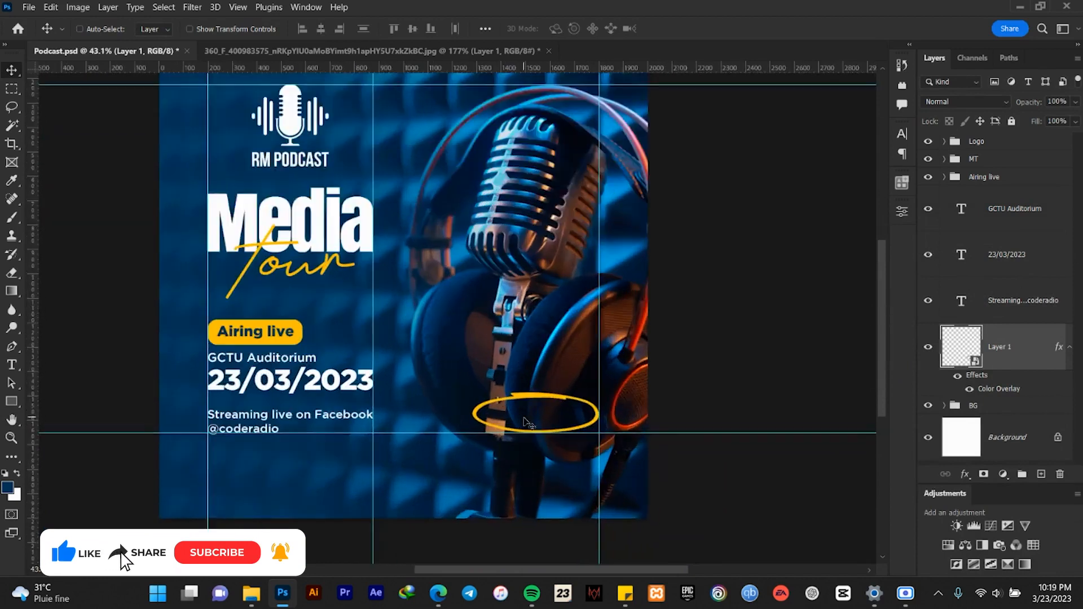
scroll(529, 422, "down", 3)
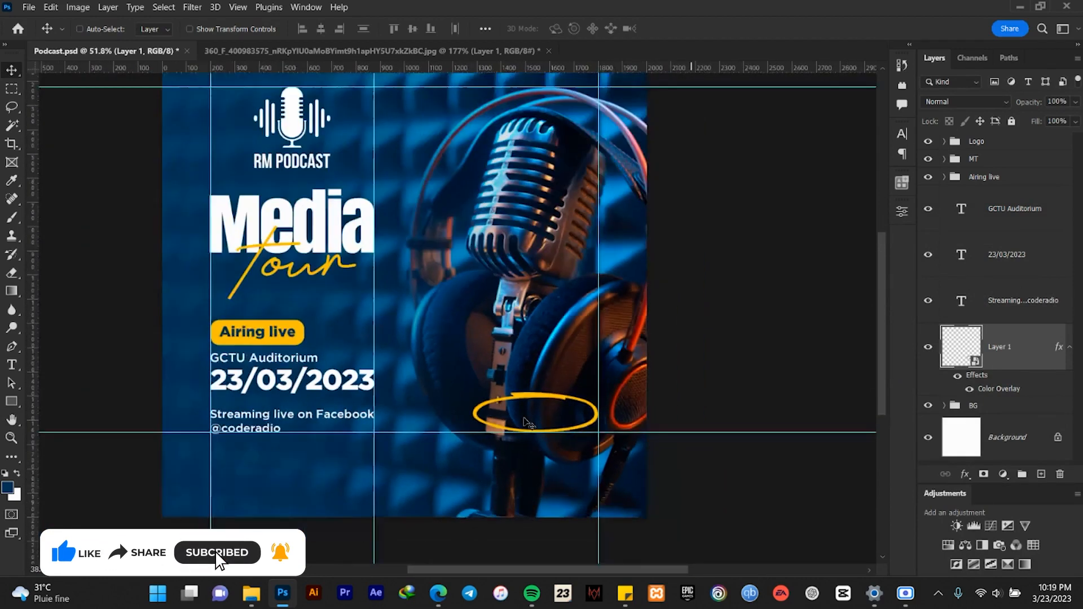
key("ctrl+t")
scroll(527, 422, "up", 3)
left_click_drag(444, 373, 425, 359)
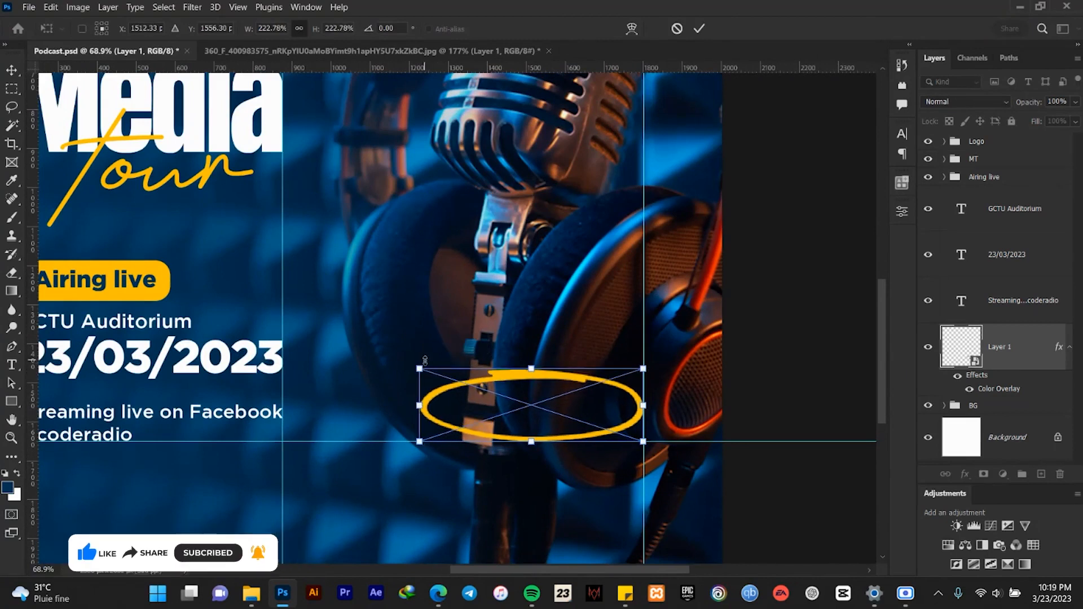
left_click(698, 28)
scroll(546, 367, "down", 2)
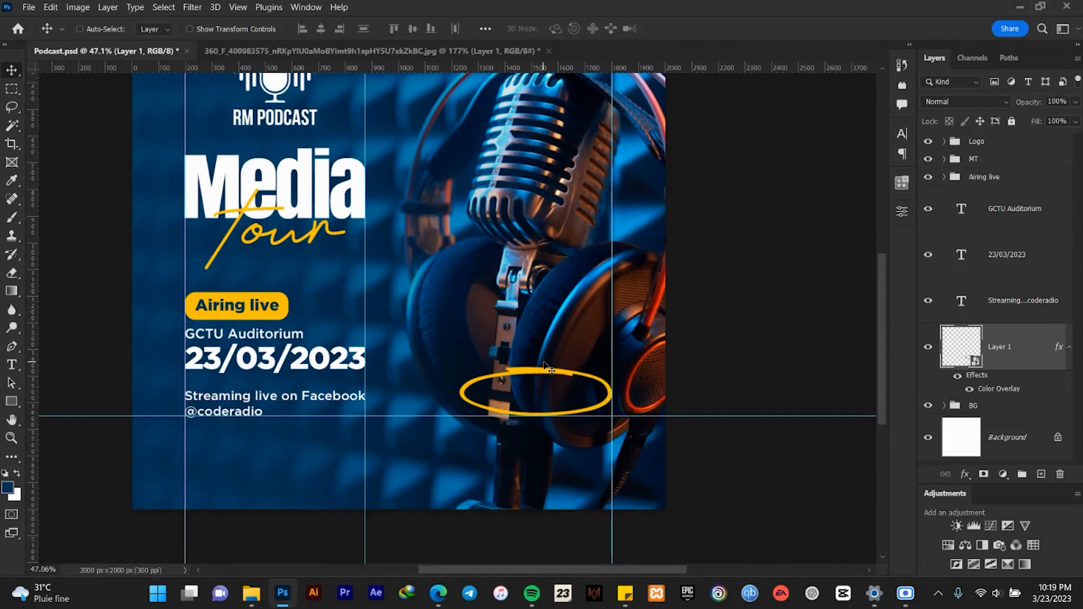
left_click(1070, 347)
left_click(12, 364)
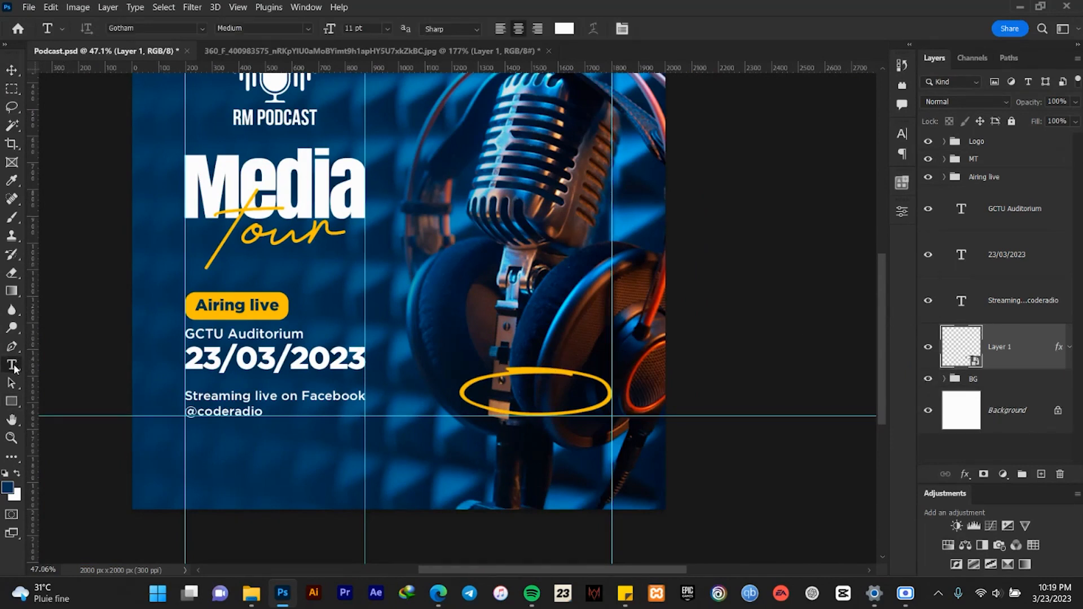
left_click(460, 301)
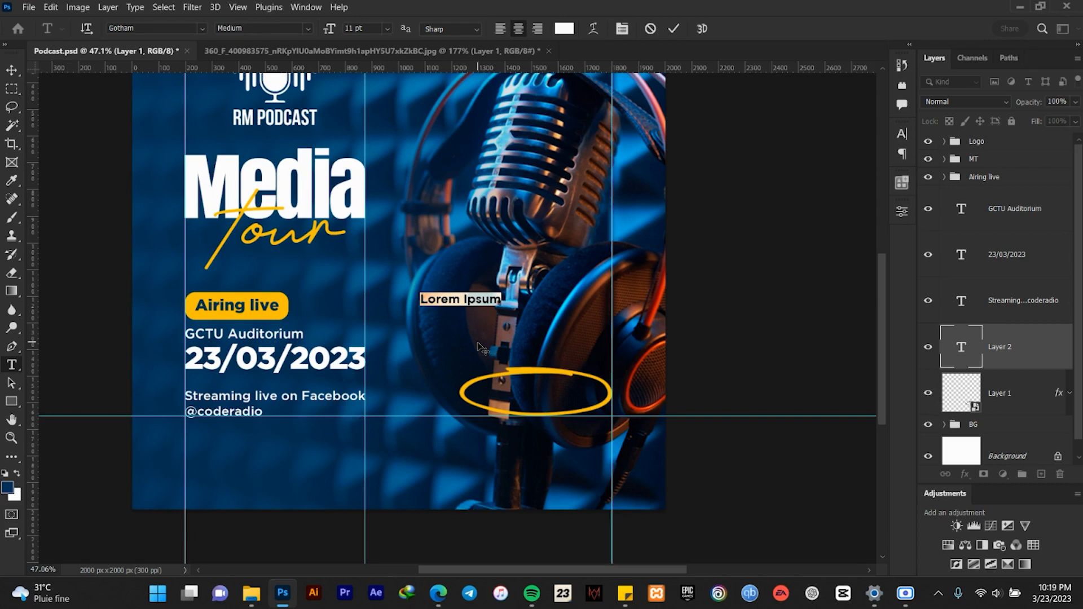
left_click(650, 27)
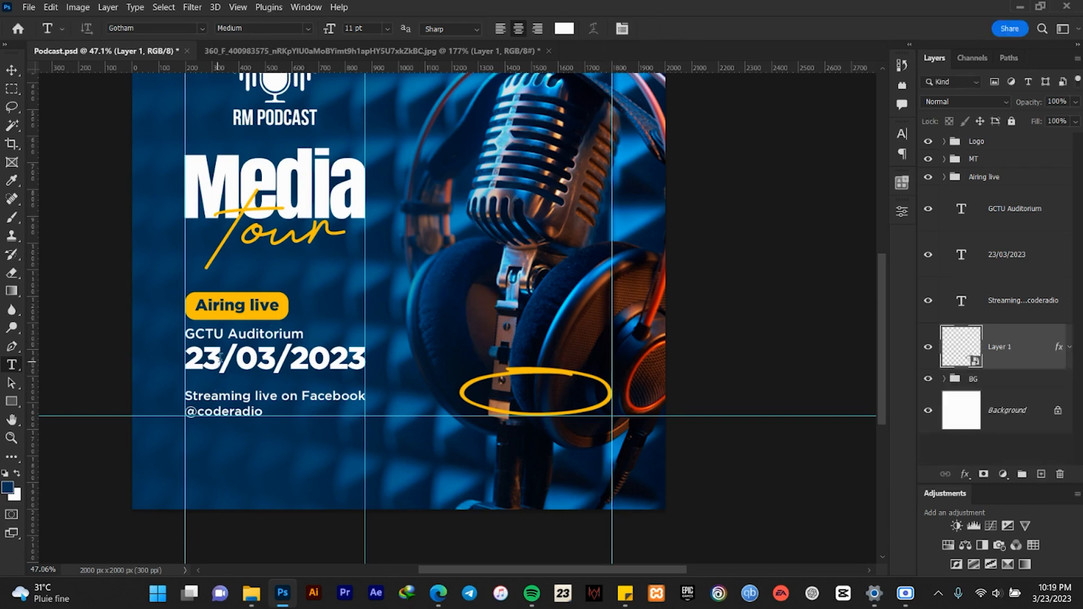
- Change the event date text to 24/03/2023
left_click_drag(219, 359, 203, 360)
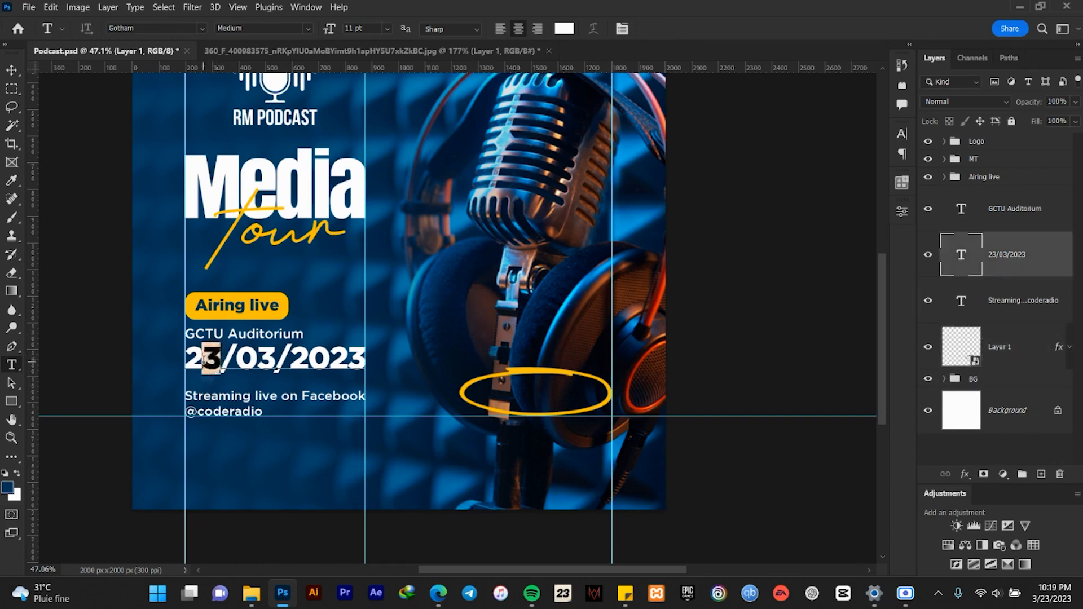
type("4")
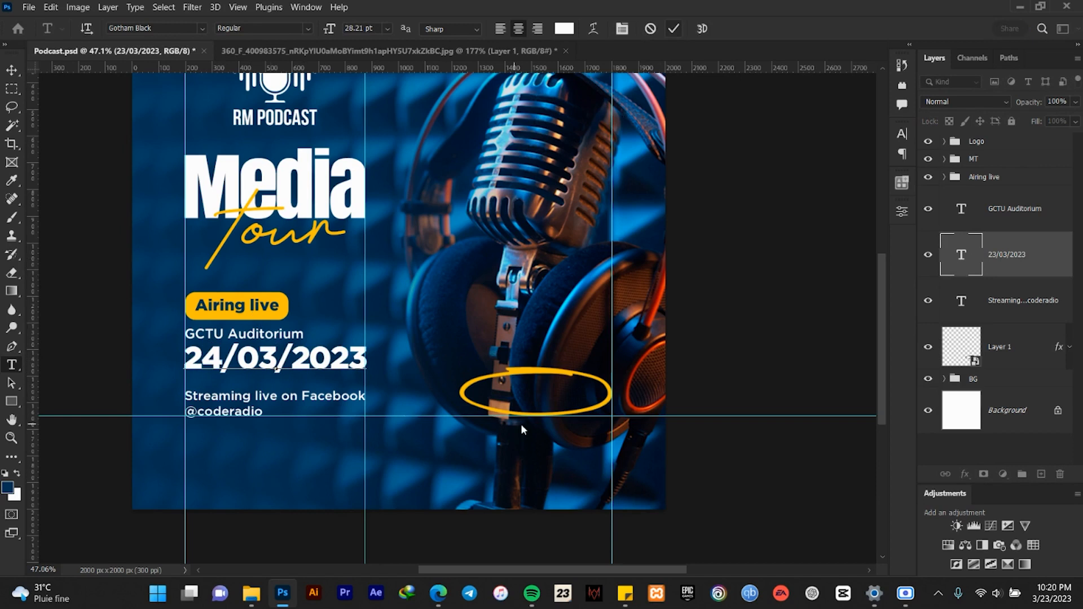
left_click(674, 29)
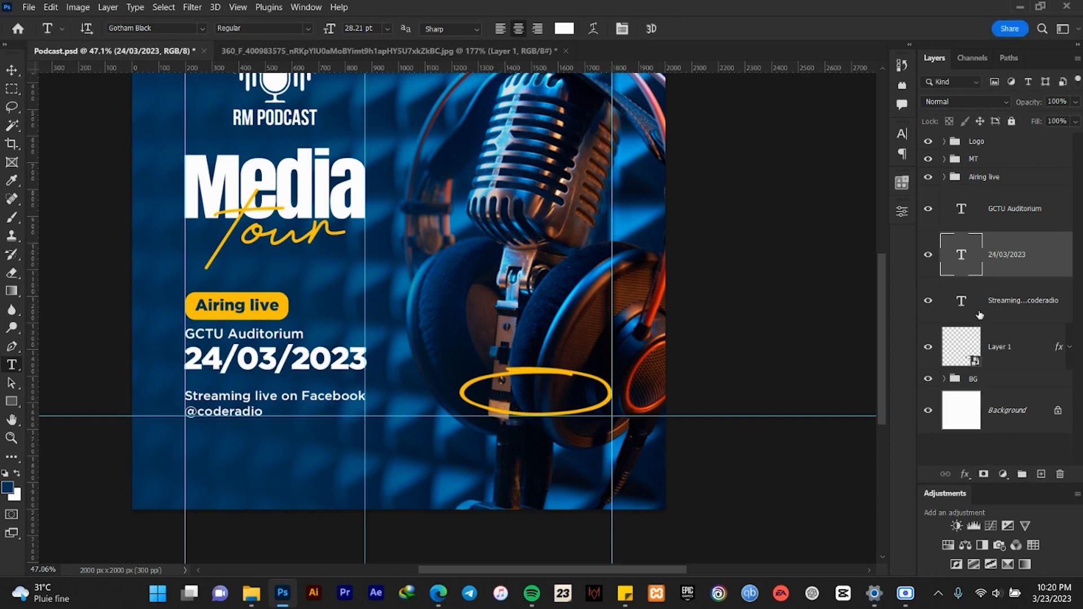
- Add a white text layer reading 10:00am directly above Layer 1, placed over the photo above the oval
left_click(1009, 356)
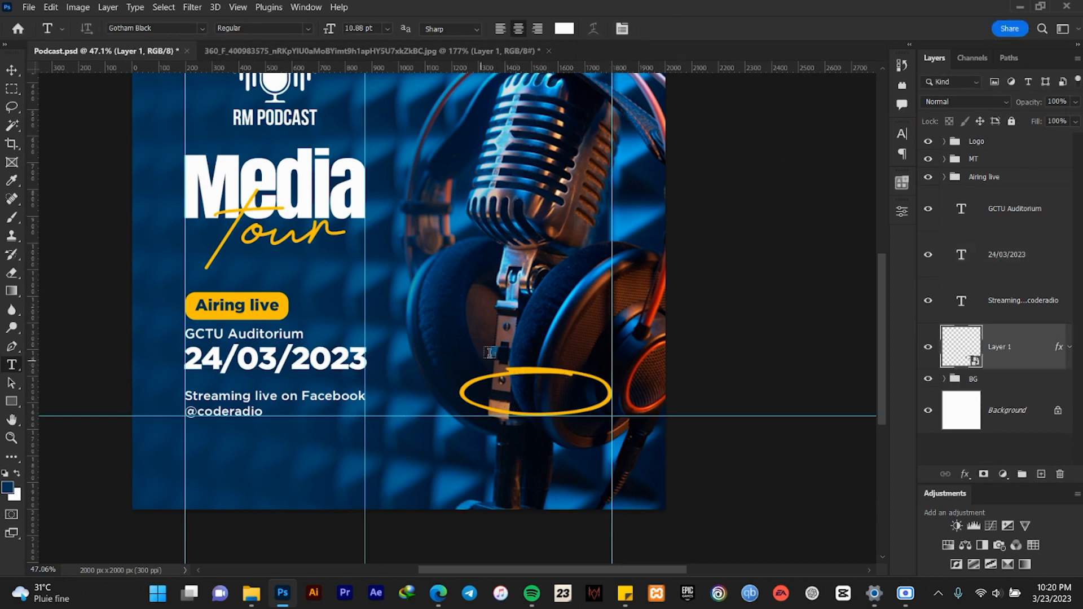
left_click(469, 305)
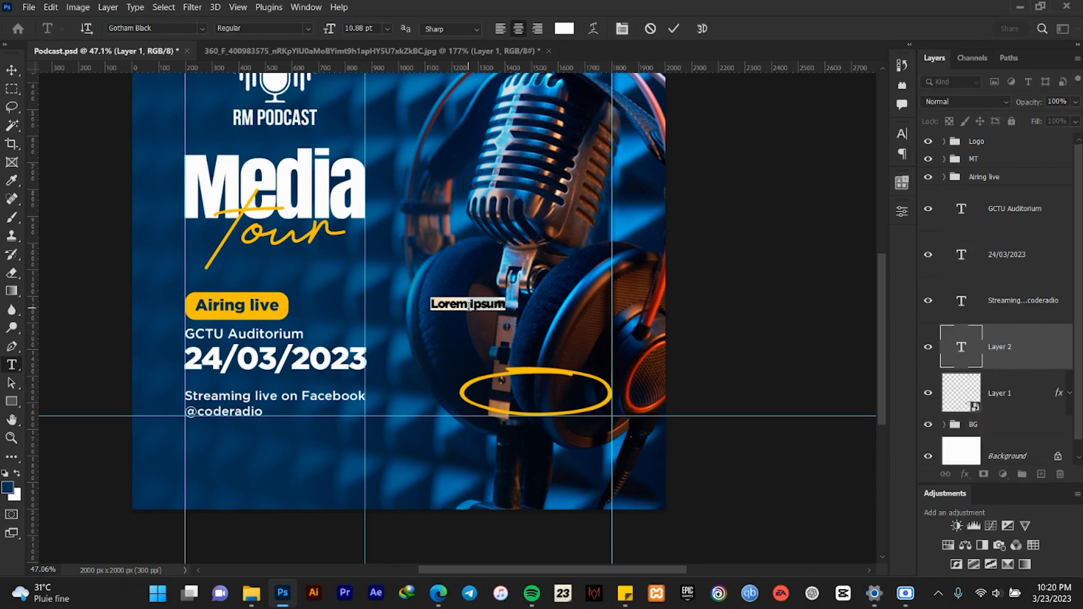
key("BackSpace")
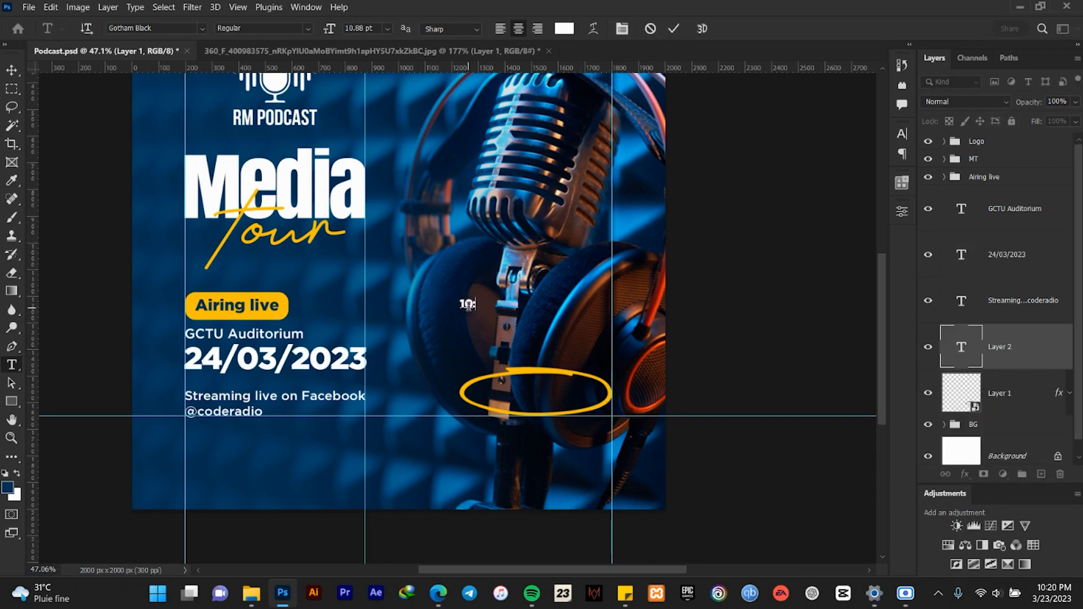
type("10:00am")
left_click(675, 29)
- Move the 10:00am text inside the yellow oval and scale it up to 174.29%
key("v")
scroll(492, 394, "up", 4)
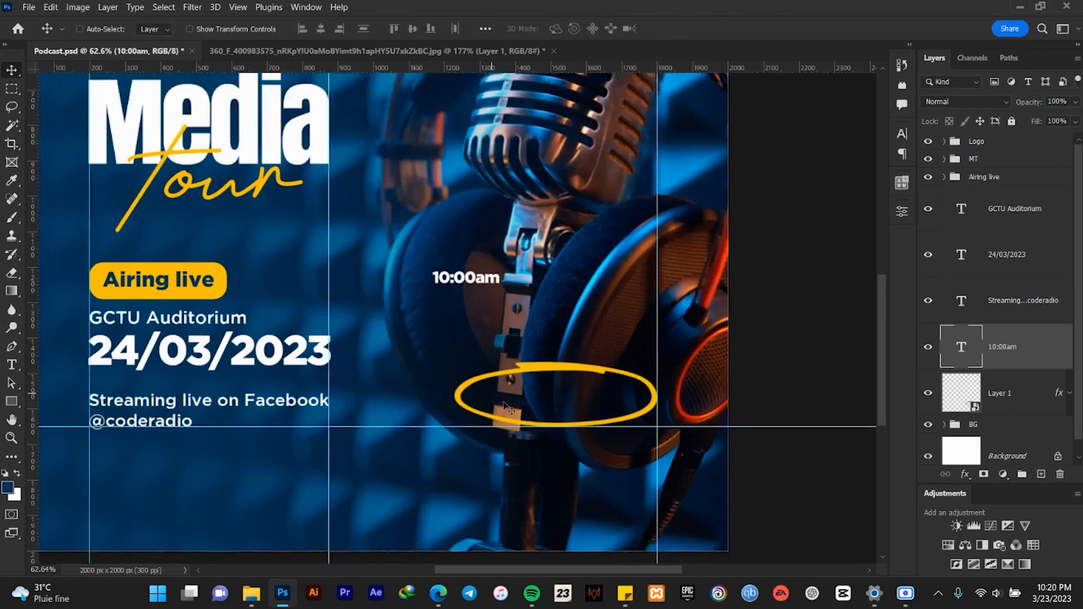
left_click_drag(465, 255, 622, 377)
key("ctrl+t")
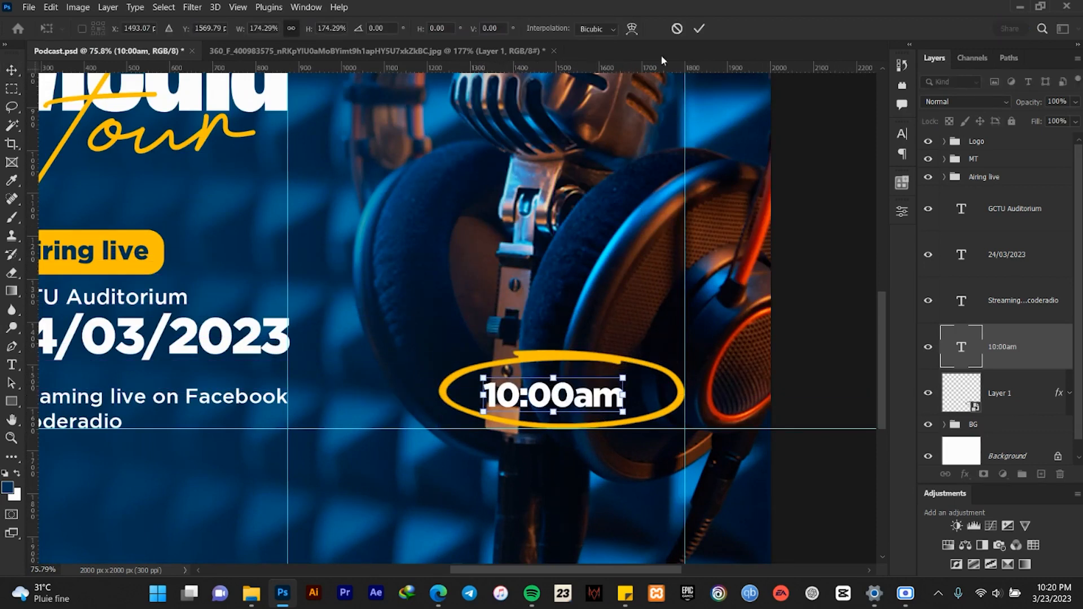
left_click(698, 28)
- Set the 10:00am text's font to Gotham Medium
left_click(903, 134)
left_click(796, 154)
type("Gotham")
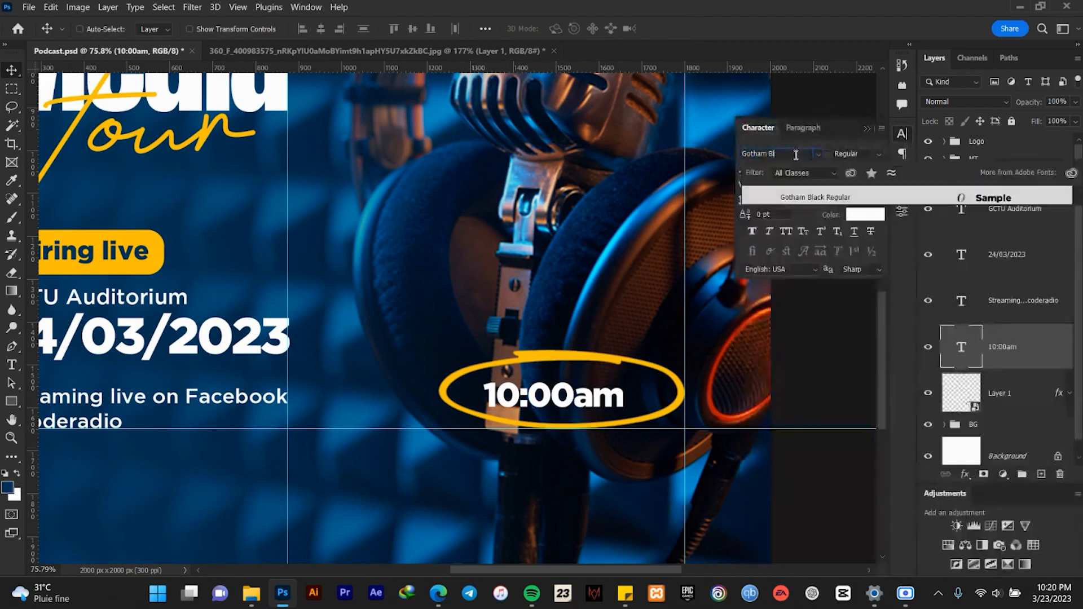
left_click(815, 251)
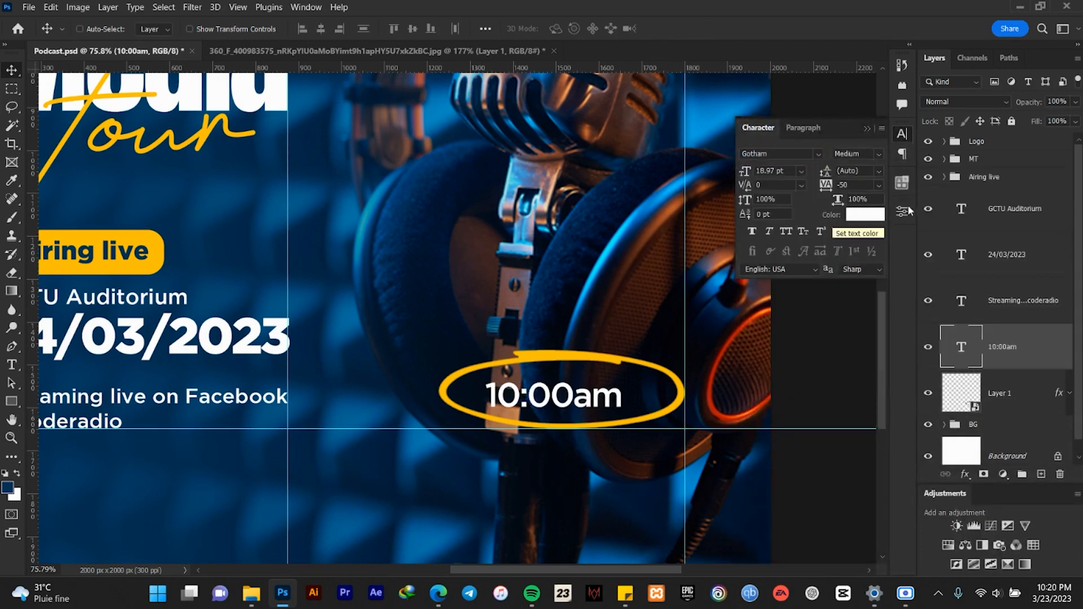
- Center the 10:00am text and the oval on each other horizontally and vertically
left_click(1023, 392, "shift")
left_click(320, 29)
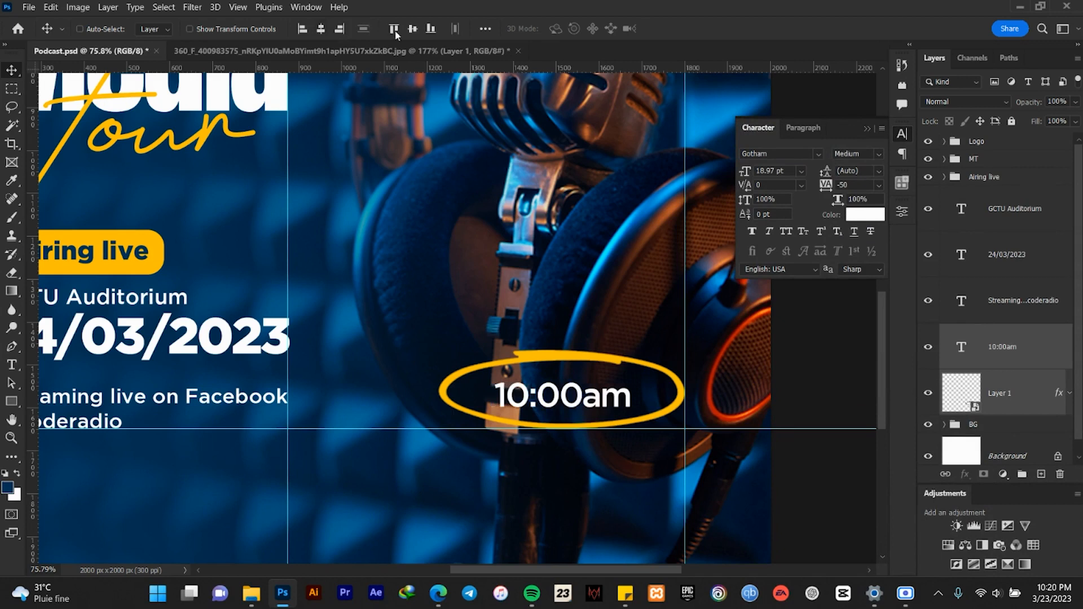
left_click(412, 29)
- Enlarge the 10:00am text from its centre to 21.18 pt so it fills more of the oval
left_click(1033, 353)
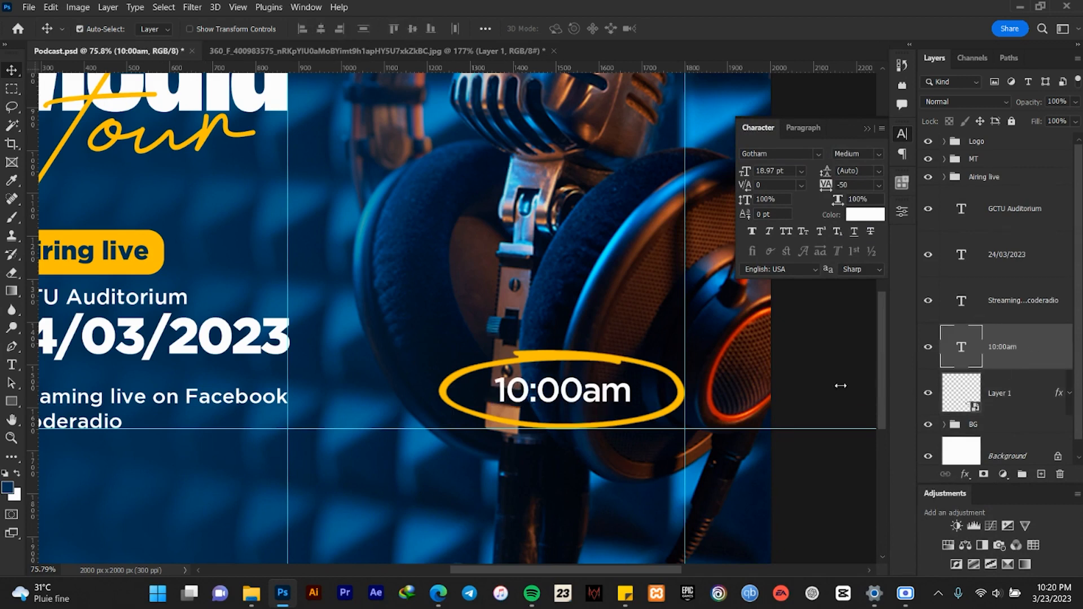
key("ctrl+t")
left_click_drag(632, 372, 639, 369)
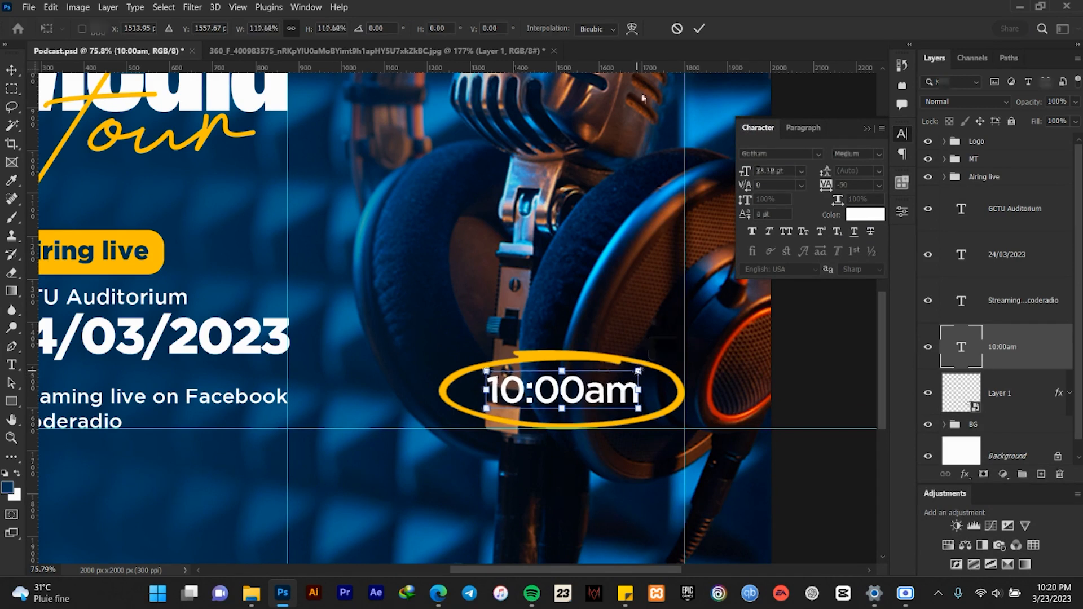
key("Return")
- Collapse the character settings and hide the guides to view the whole poster unobstructed
scroll(654, 293, "down", 8)
scroll(655, 293, "up", 1)
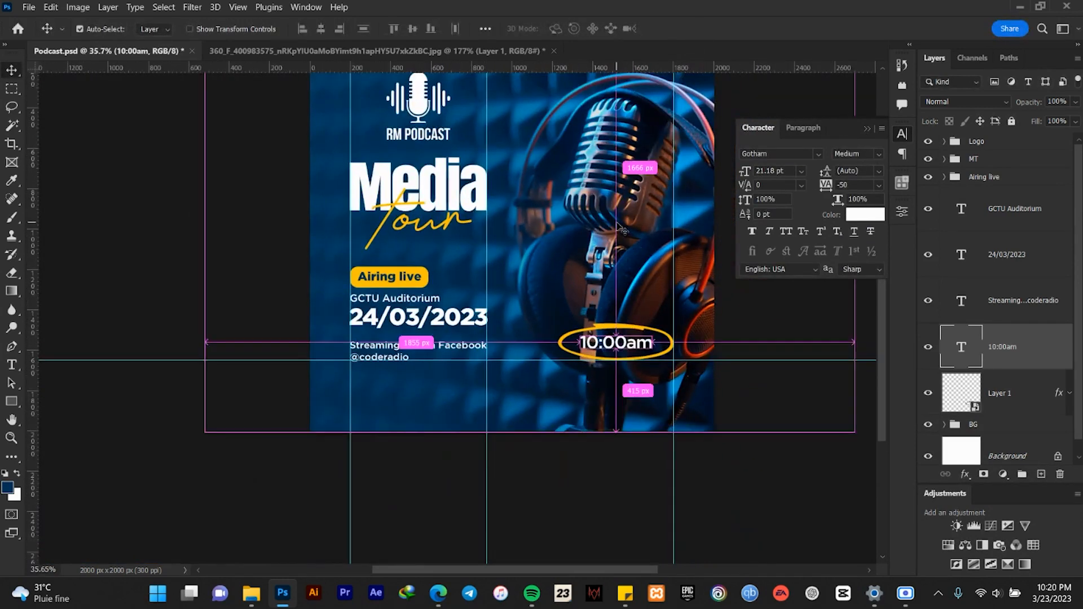
scroll(620, 228, "up", 2)
scroll(617, 225, "down", 3)
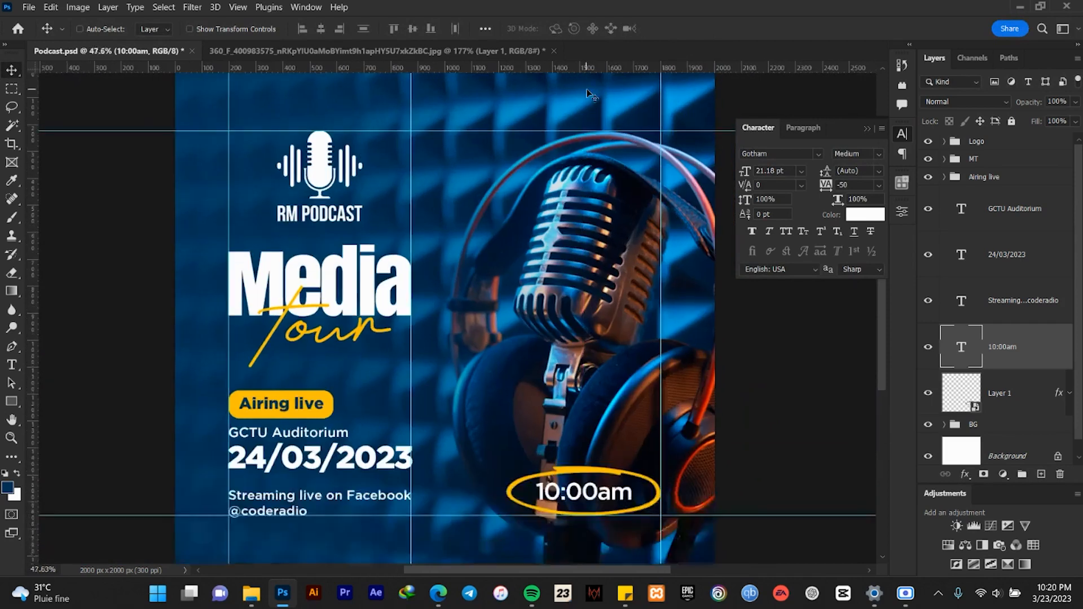
scroll(570, 167, "up", 2)
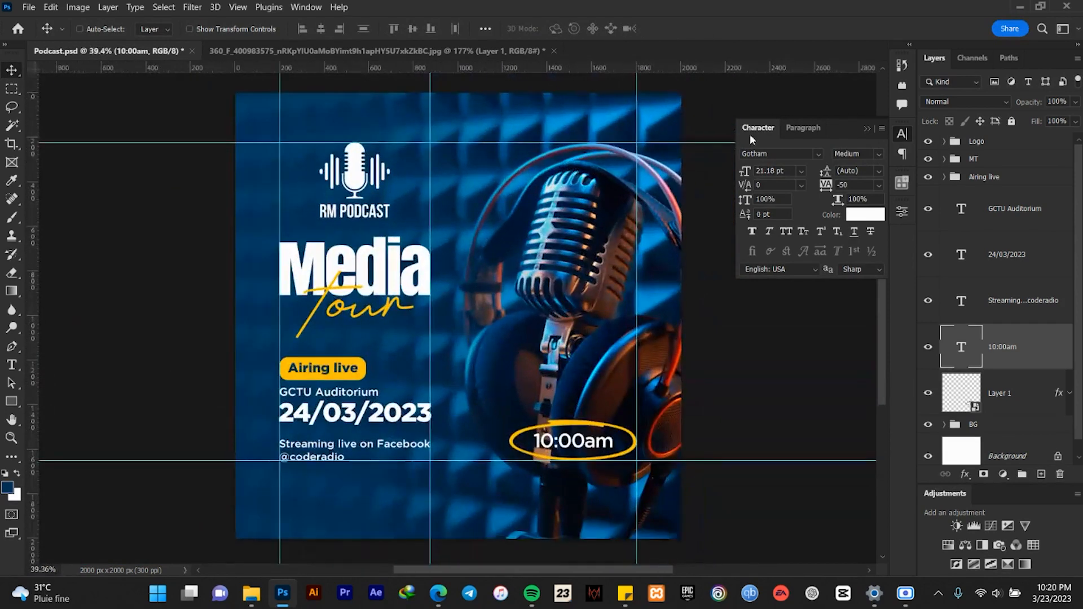
left_click(867, 128)
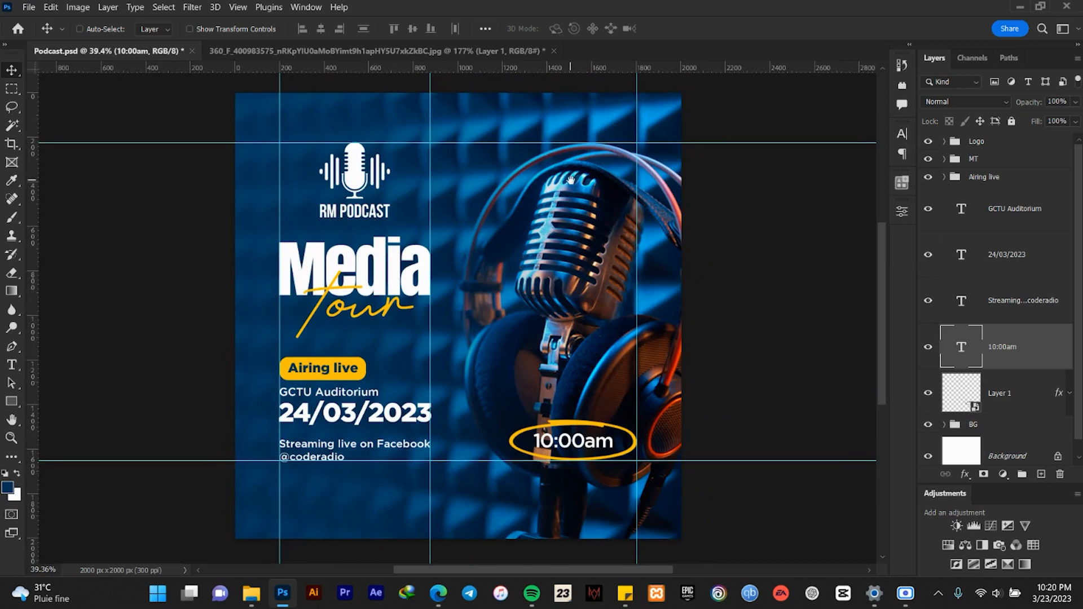
left_click_drag(571, 179, 552, 195)
key("ctrl+semicolon")
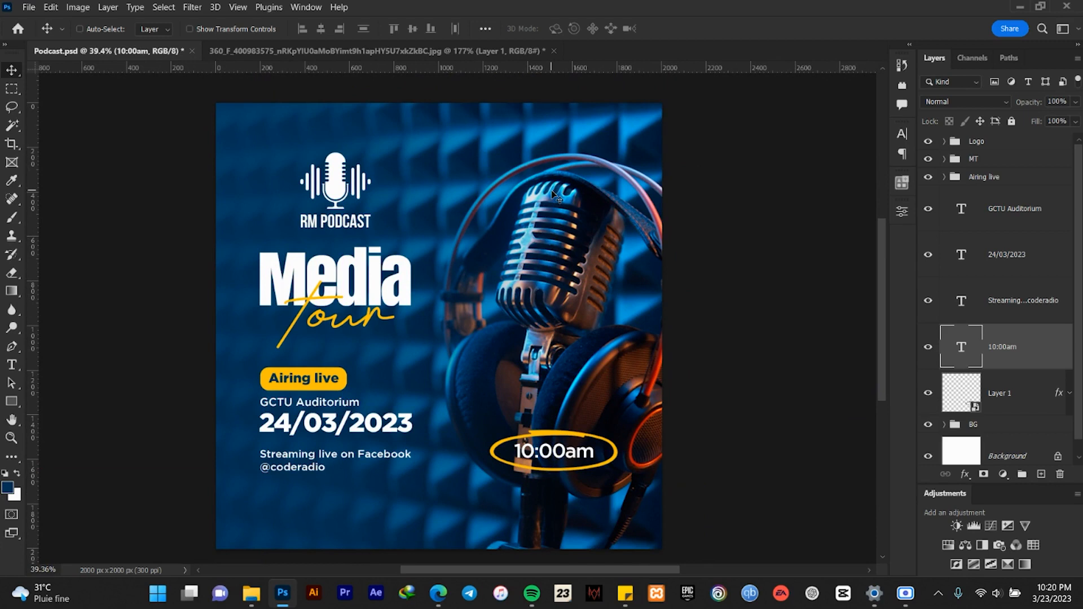
- Show the guides and examine how the poster's text and the 10:00am oval line up with them
key("ctrl+semicolon")
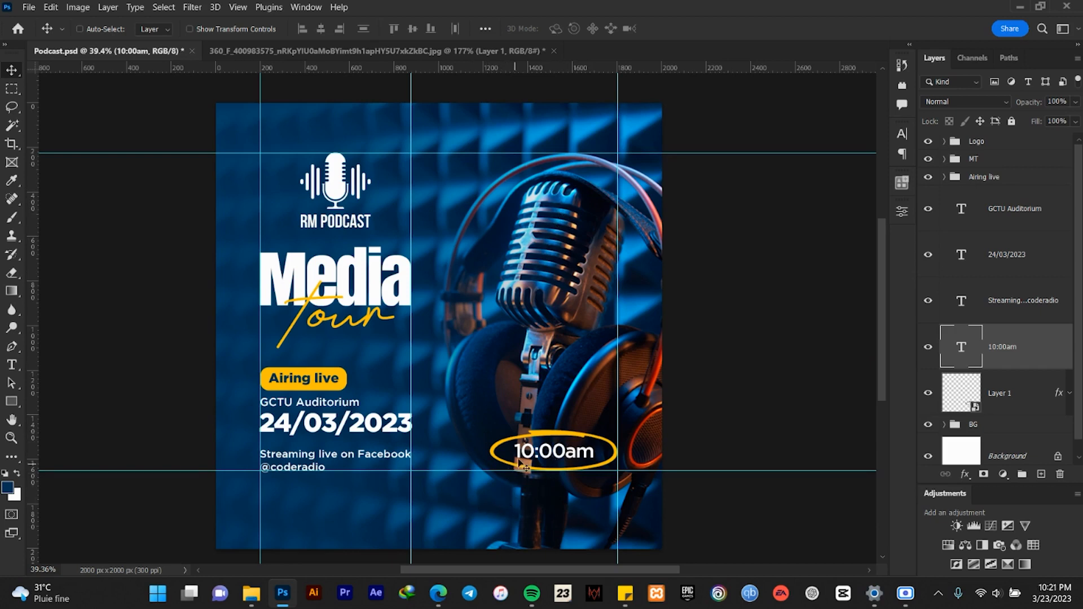
scroll(527, 442, "down", 2)
scroll(536, 426, "up", 1)
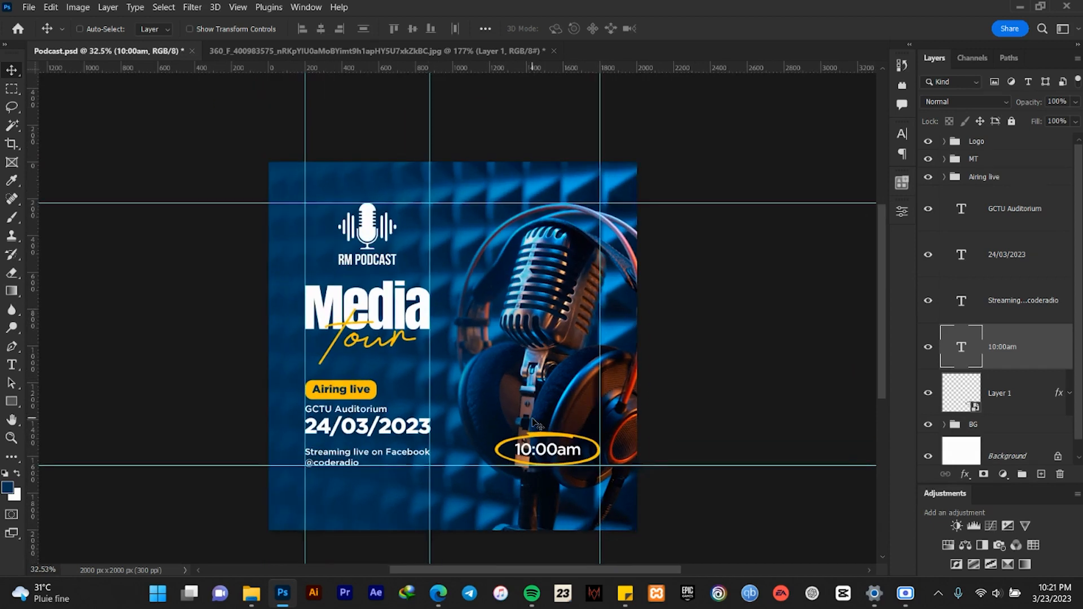
scroll(532, 419, "up", 3)
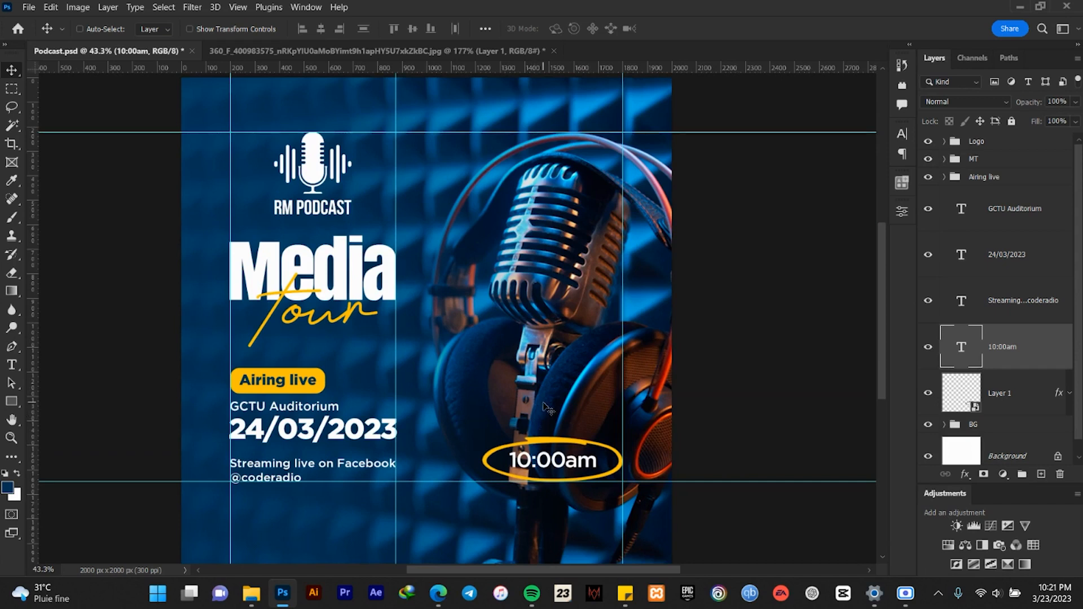
scroll(547, 407, "down", 3)
scroll(536, 416, "up", 2)
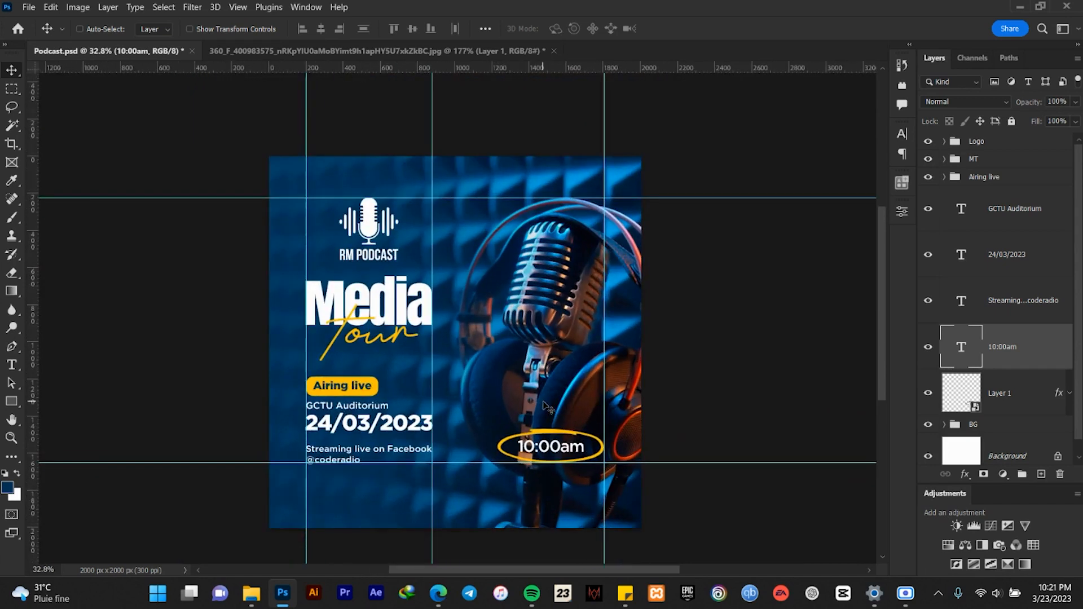
scroll(536, 416, "up", 2)
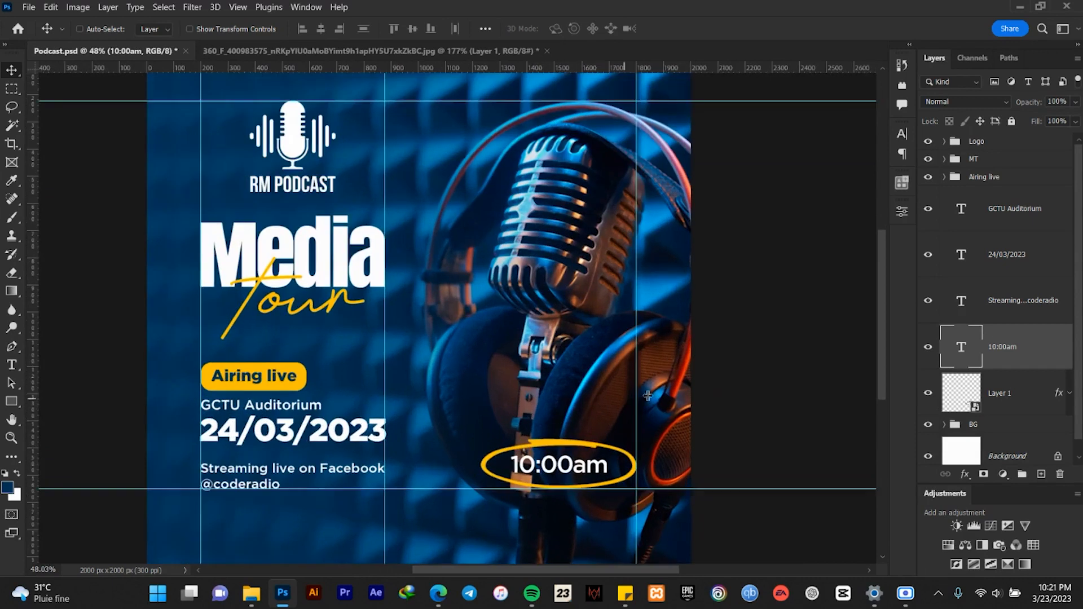
scroll(599, 376, "down", 1)
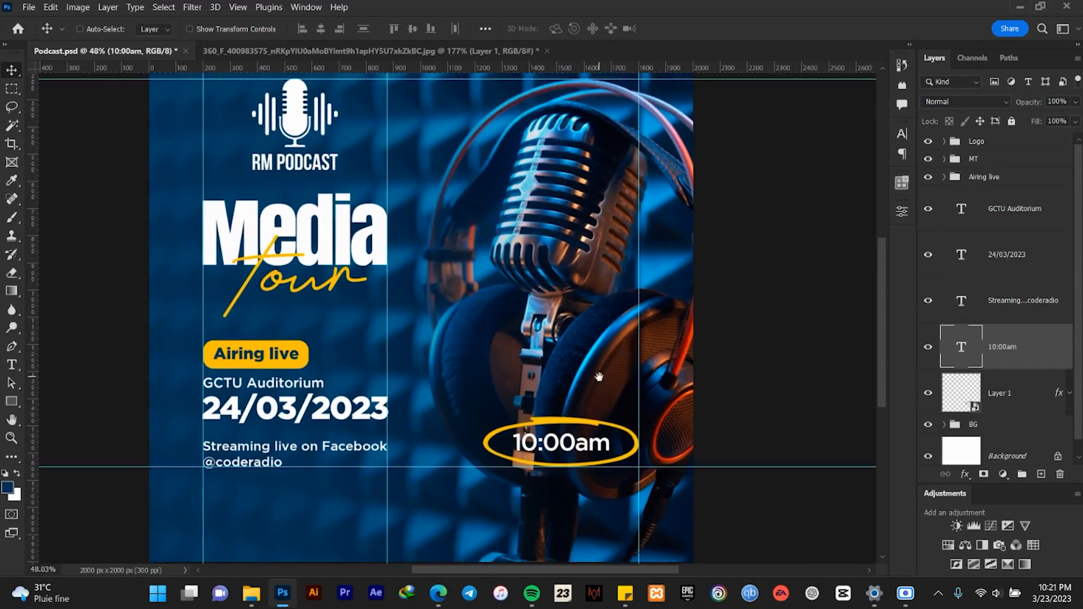
- Group the 10:00am text with its oval layer and name the group Time
left_click(1022, 393, "shift")
key("ctrl+g")
double_click(977, 332)
type("T")
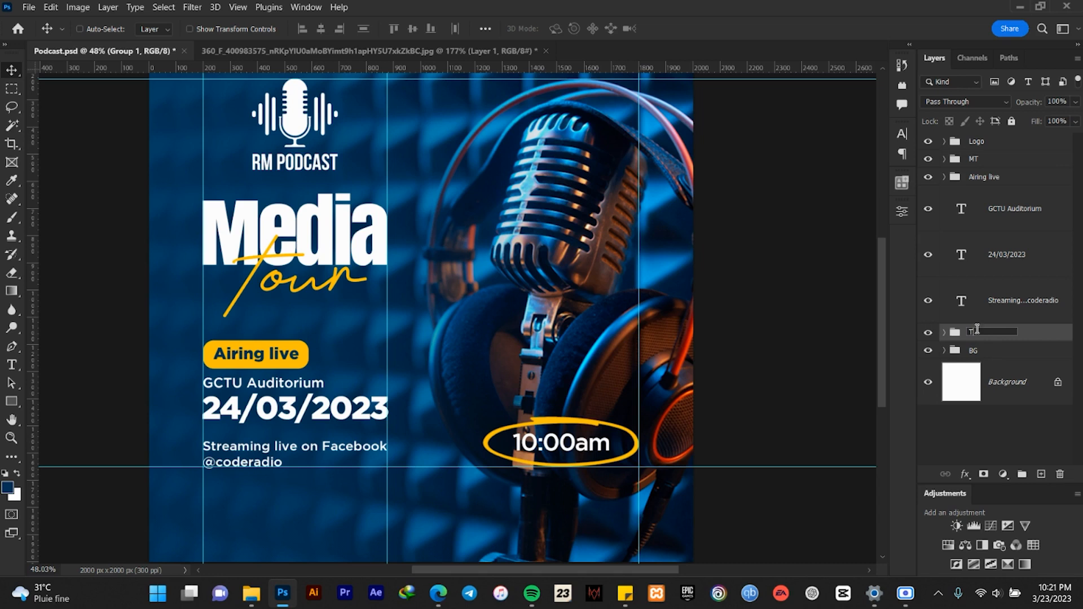
type("ime")
key("Return")
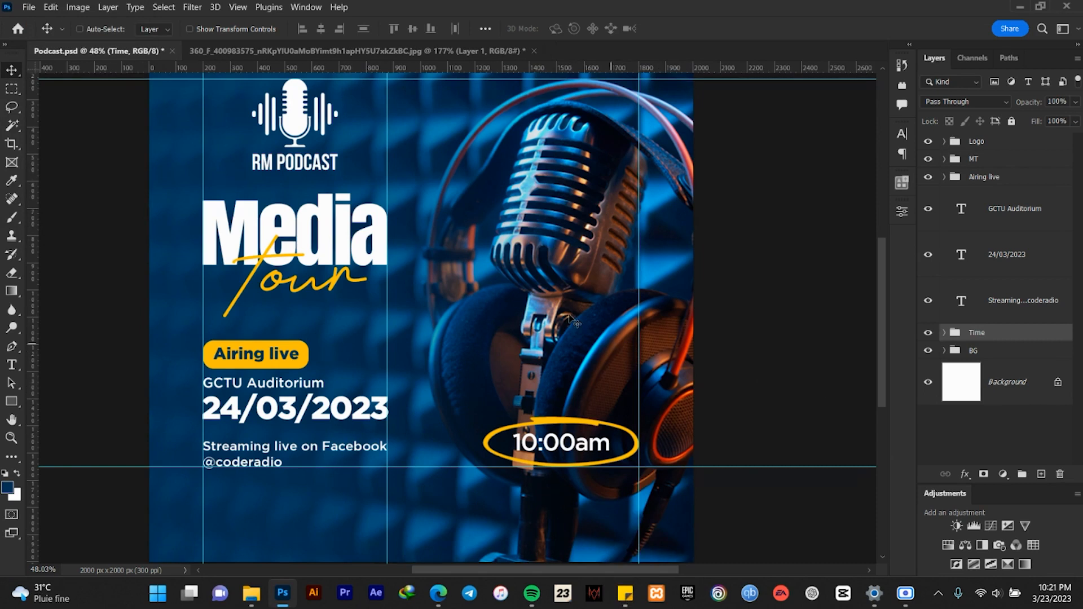
- Group the MT, Airing live and Time groups together with the venue, date and streaming text layers as "Info."
scroll(571, 320, "down", 2)
scroll(521, 316, "up", 3)
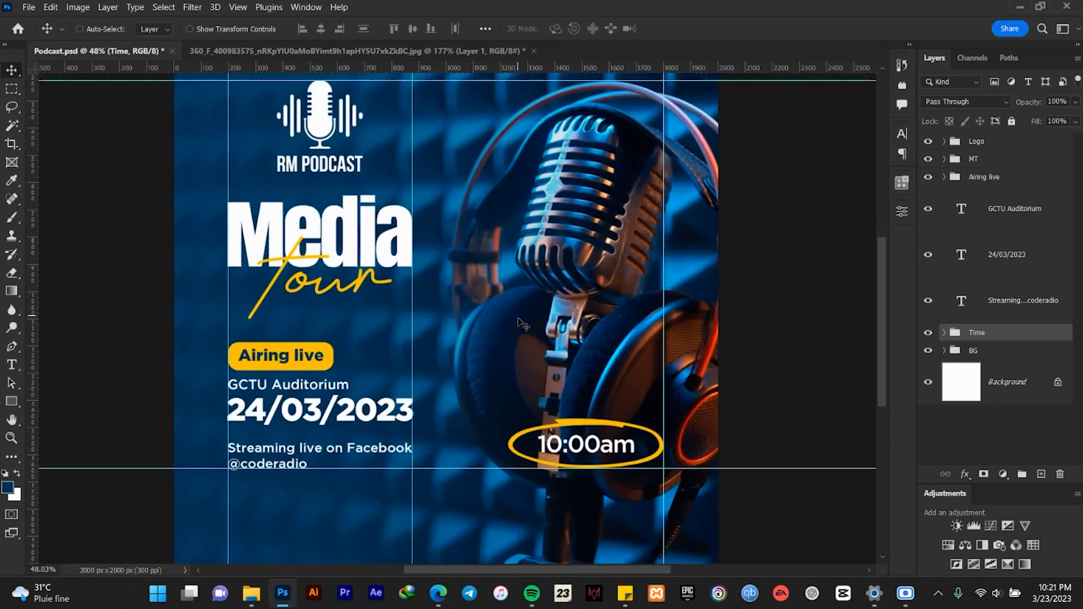
scroll(522, 330, "down", 1)
left_click_drag(521, 334, 524, 312)
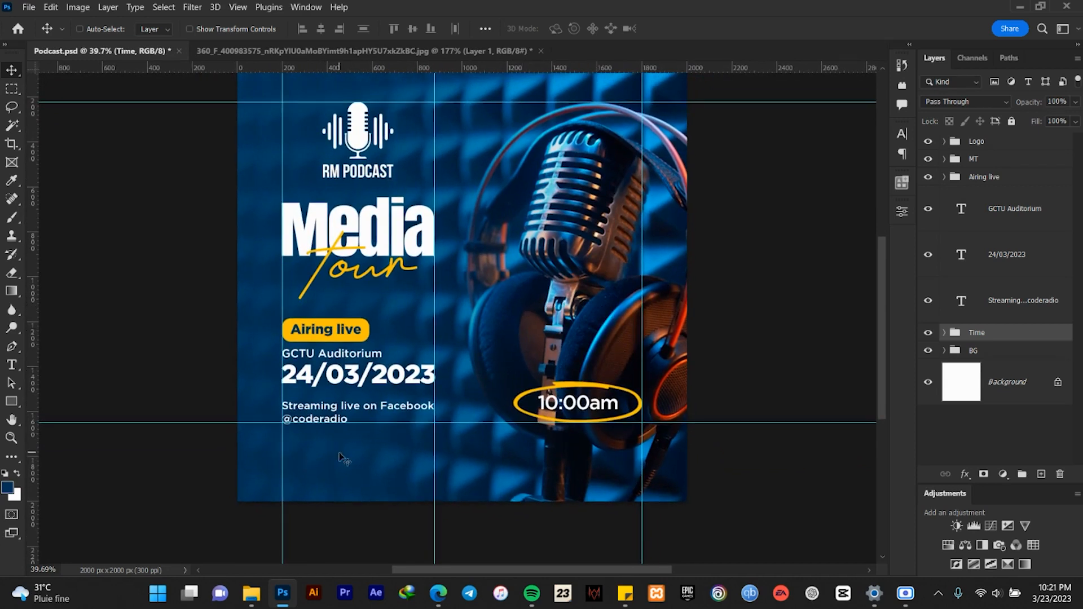
scroll(514, 480, "up", 2)
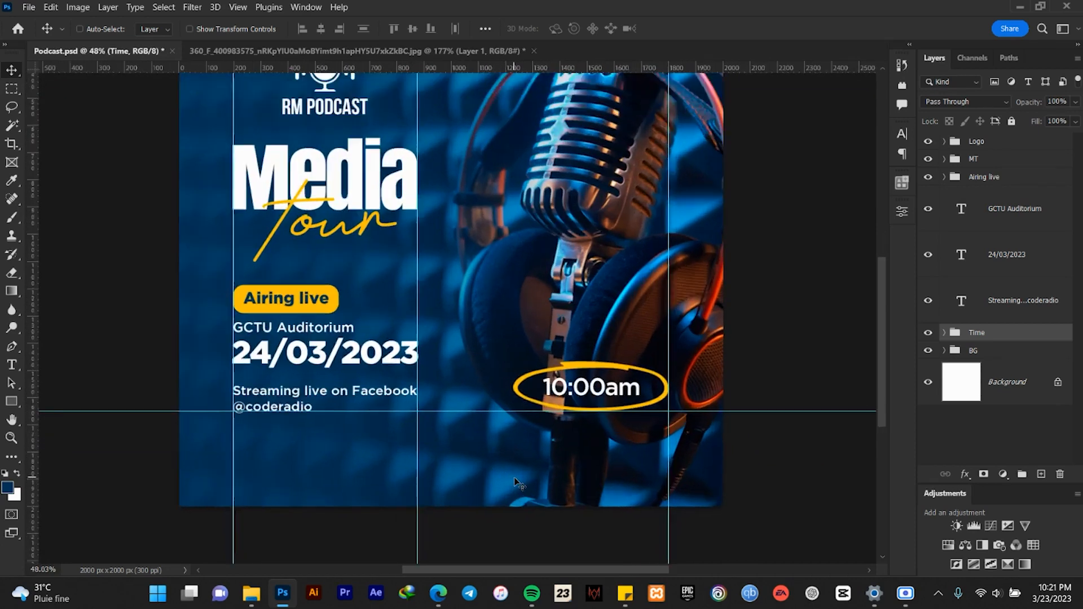
scroll(515, 480, "up", 1)
left_click_drag(515, 481, 542, 455)
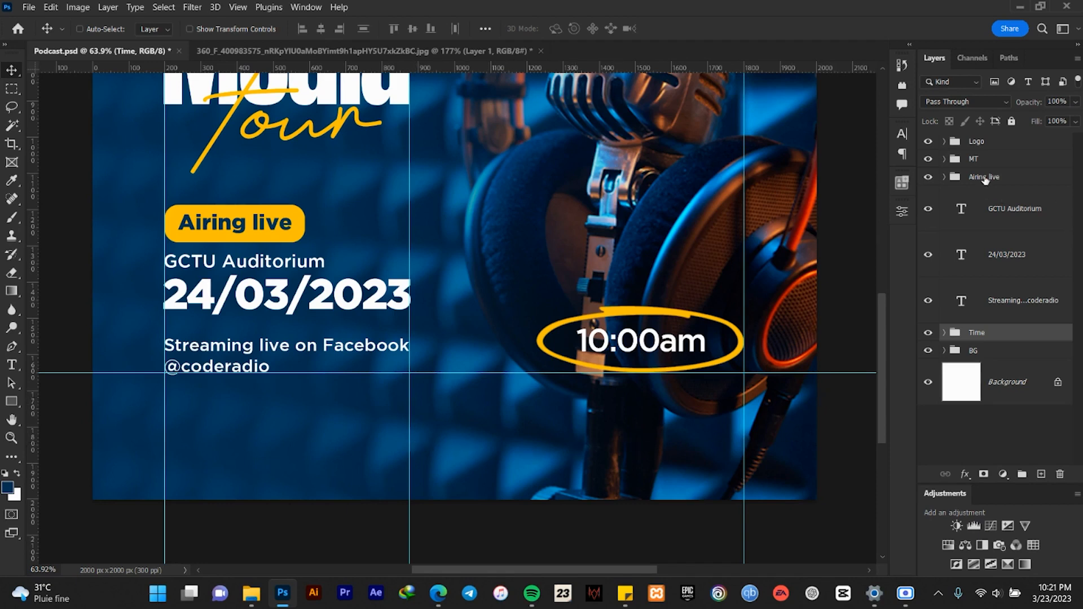
left_click(981, 159, "shift")
key("ctrl+g")
double_click(982, 159)
type("In")
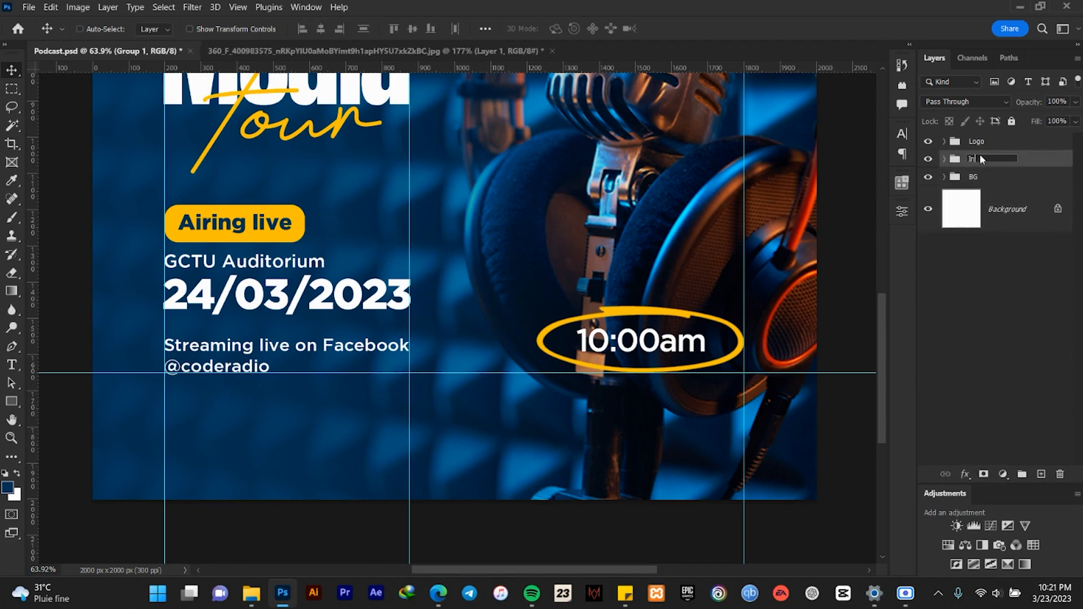
type("fo.")
key("Return")
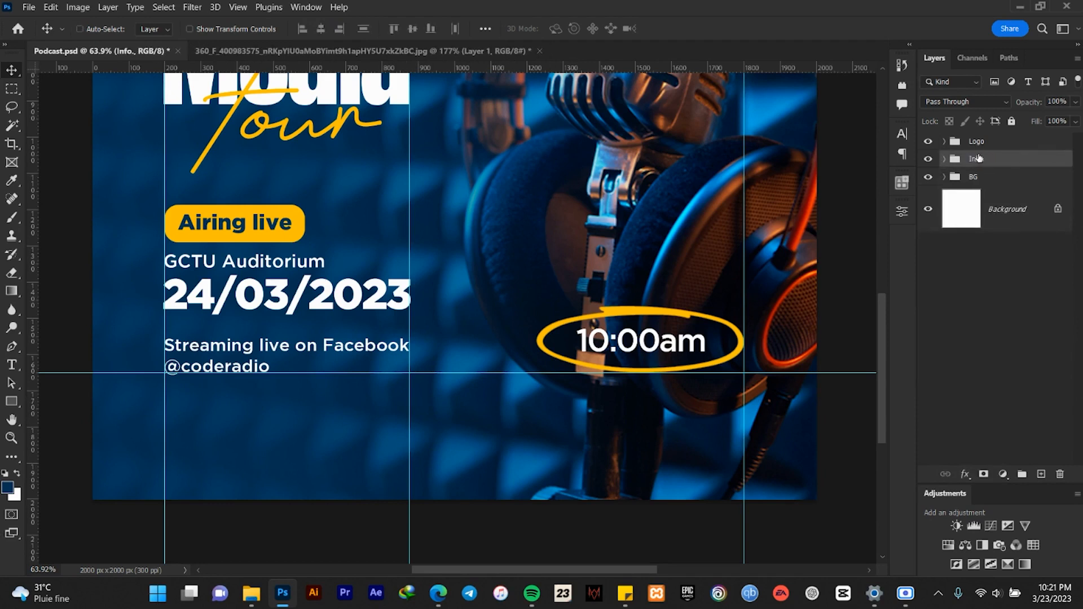
- Draw a rectangle of about 2020 × 228 px across the poster's bottom edge, directly above the BG group
left_click(974, 179)
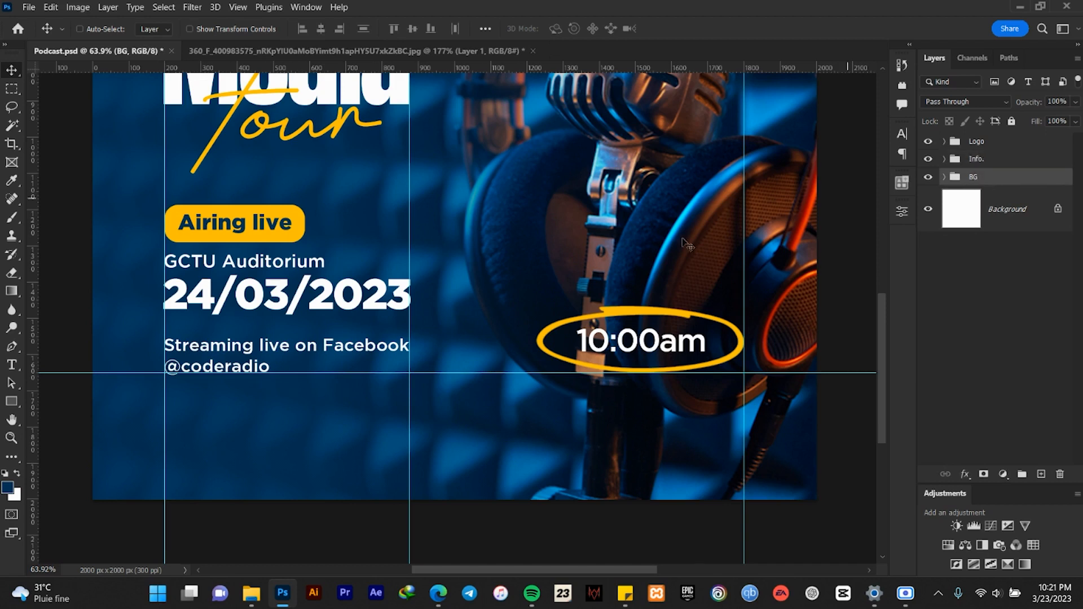
left_click(11, 402)
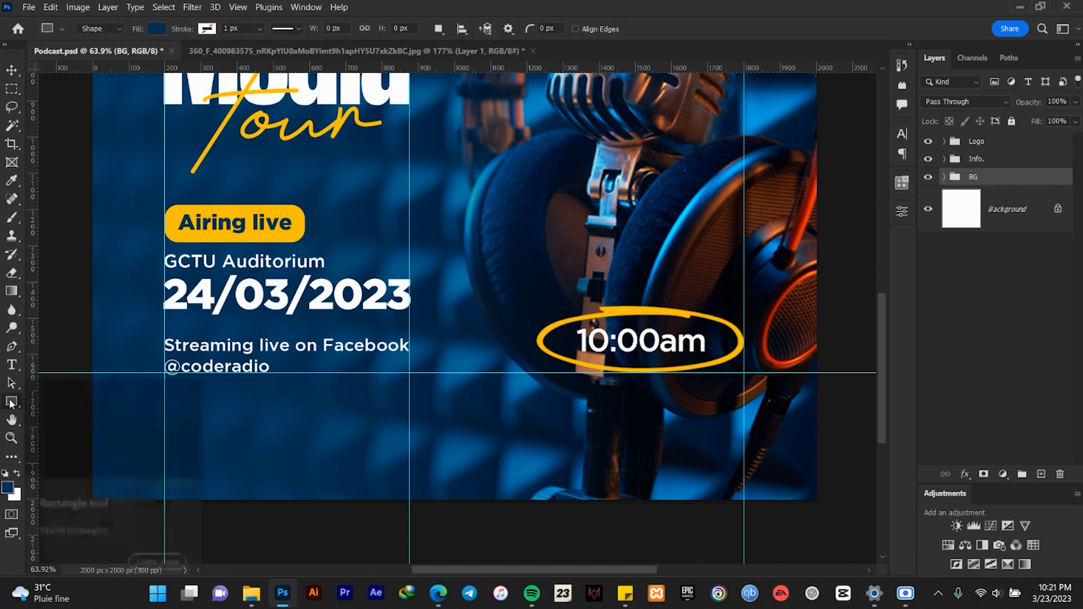
left_click_drag(89, 421, 819, 502)
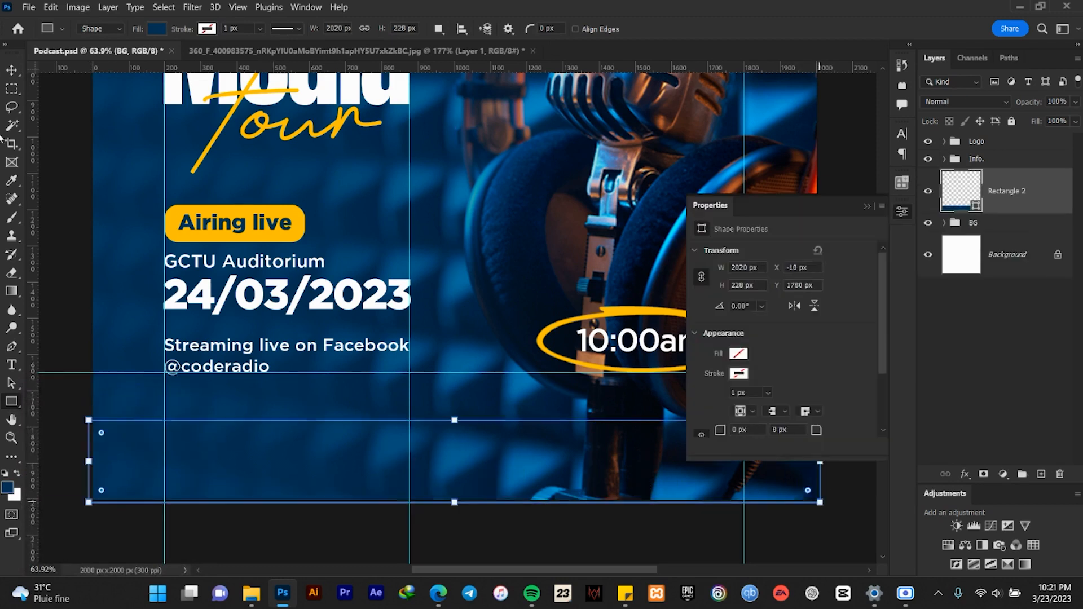
left_click(12, 70)
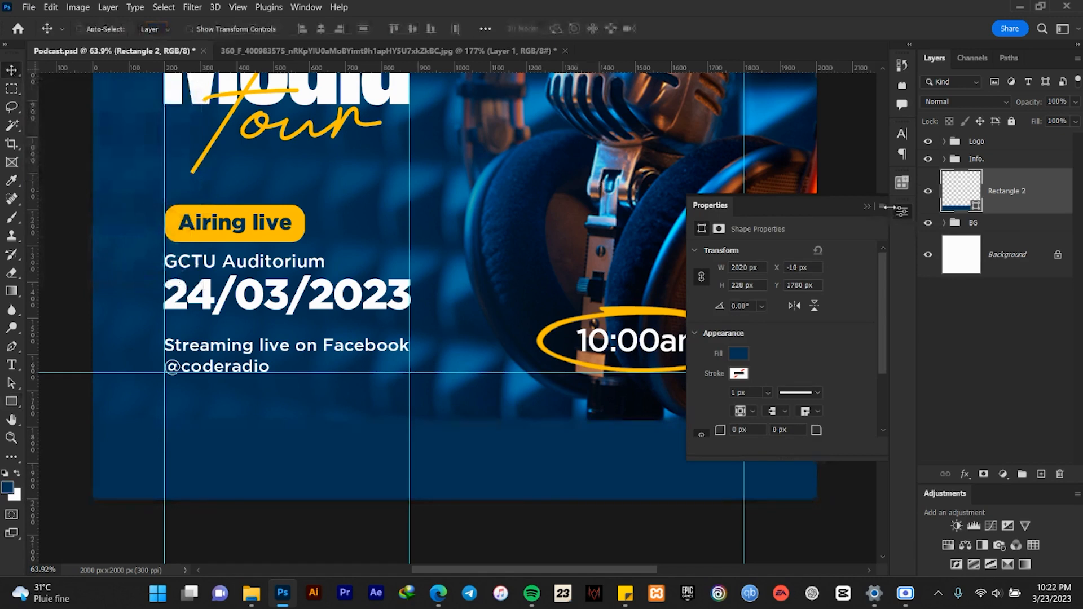
left_click(865, 201)
- Change the fill colour of the bottom rectangle to white
double_click(954, 209)
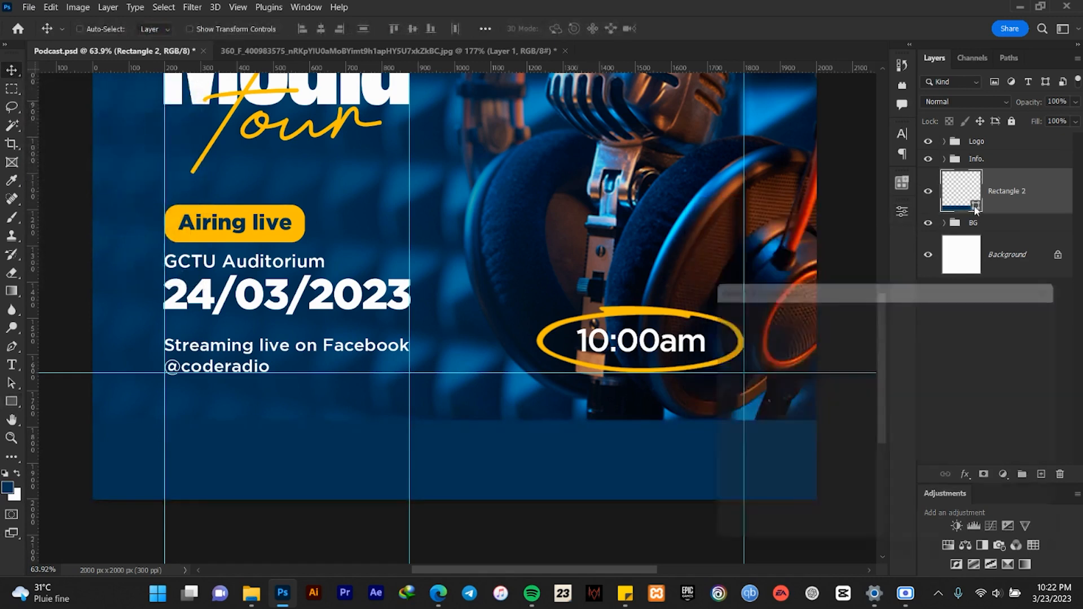
left_click_drag(813, 309, 613, 260)
left_click(1030, 308)
- Examine the white bottom strip's proportions against the whole poster and the text above it
scroll(403, 354, "down", 4)
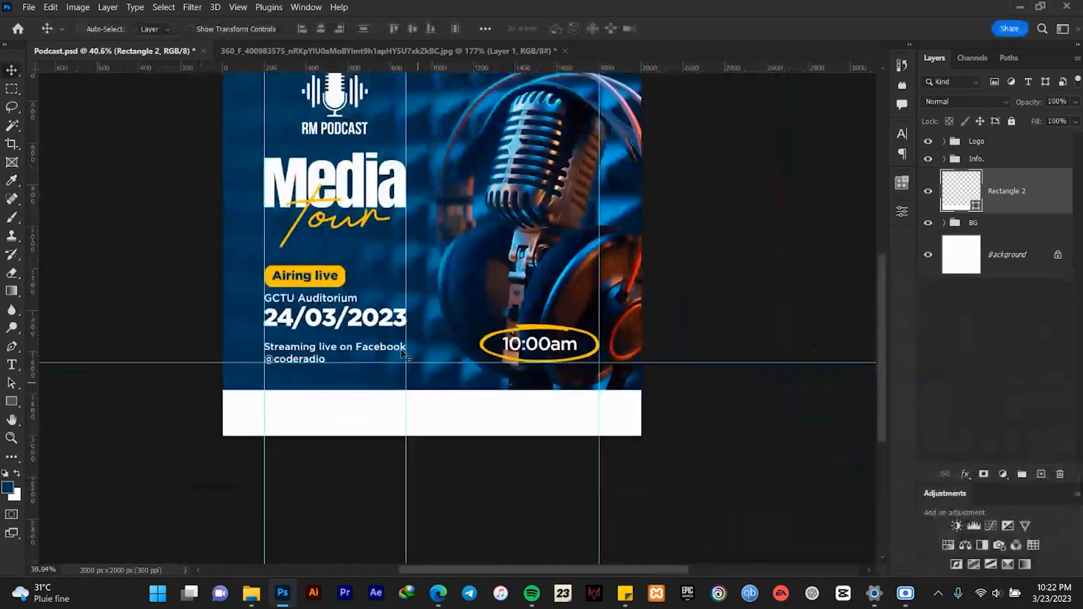
scroll(403, 354, "down", 4)
scroll(420, 393, "up", 6)
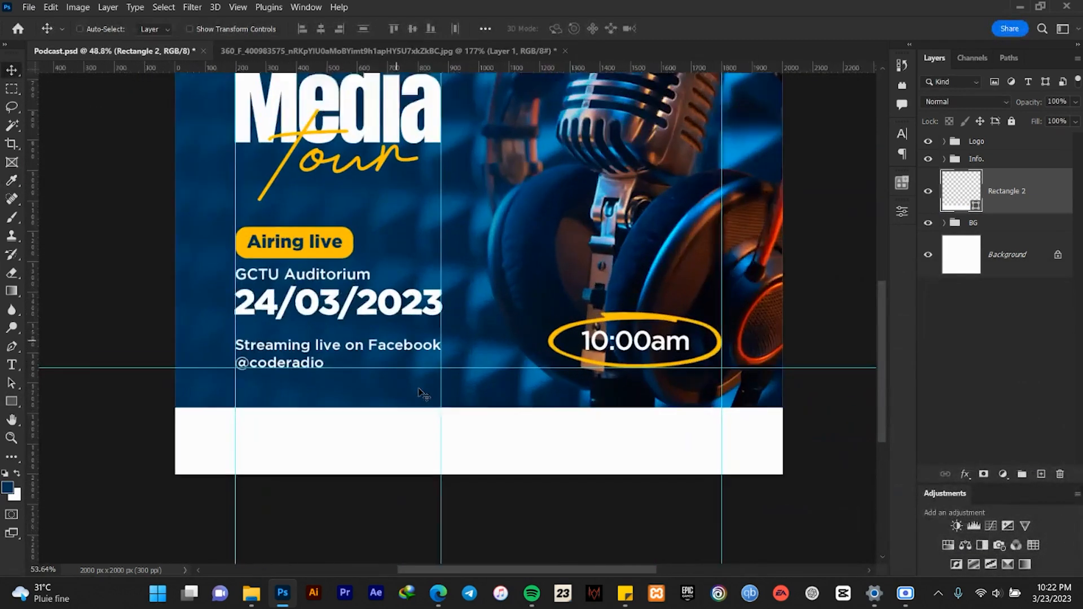
scroll(420, 393, "up", 2)
scroll(519, 424, "down", 4)
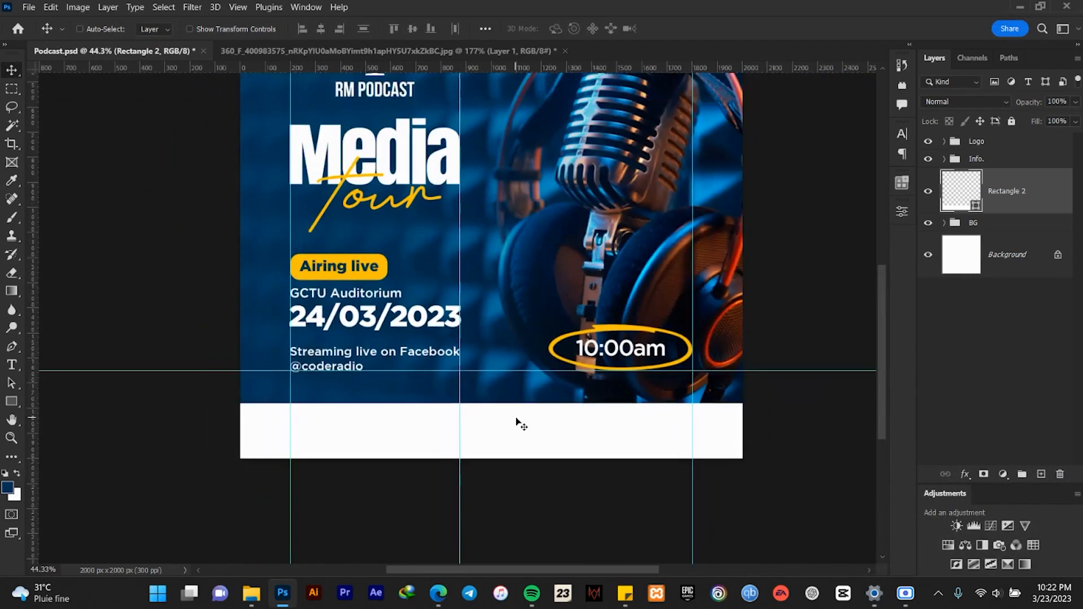
scroll(519, 424, "down", 2)
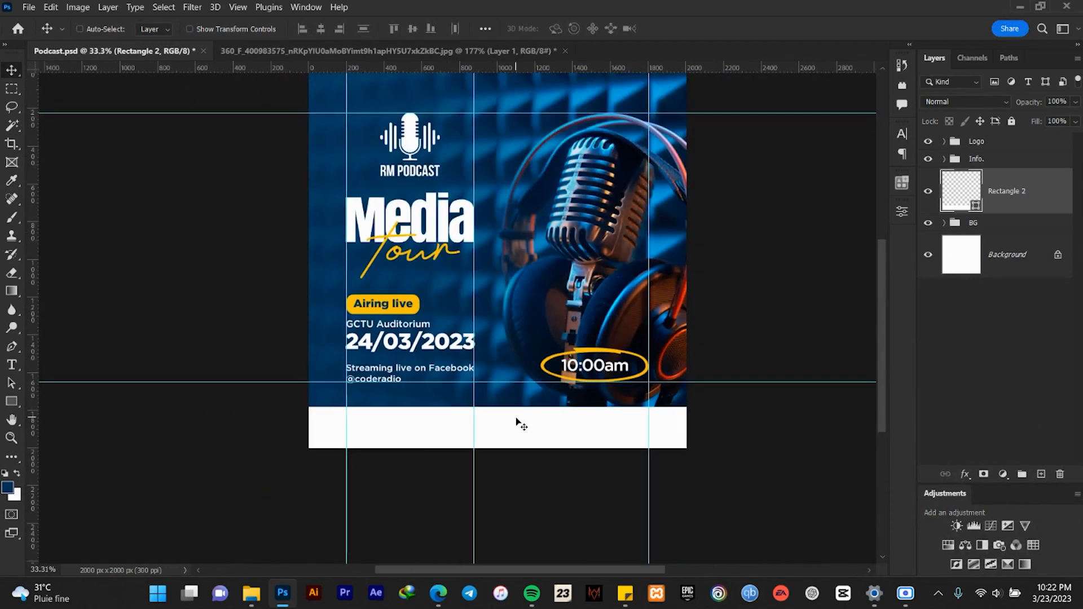
scroll(519, 424, "up", 1)
scroll(519, 424, "up", 1)
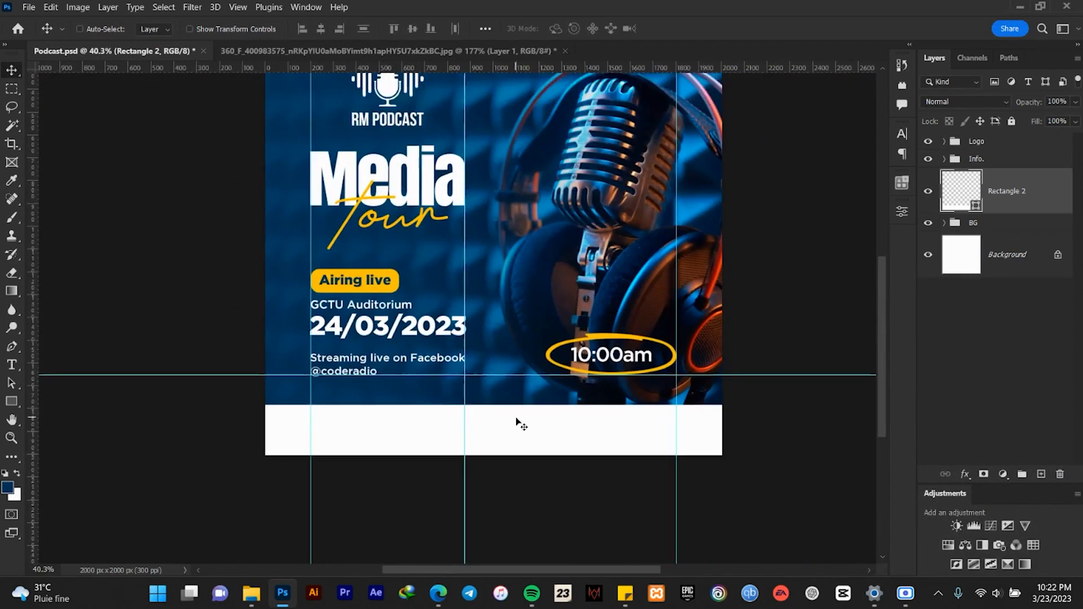
scroll(519, 424, "up", 1)
scroll(518, 424, "up", 1)
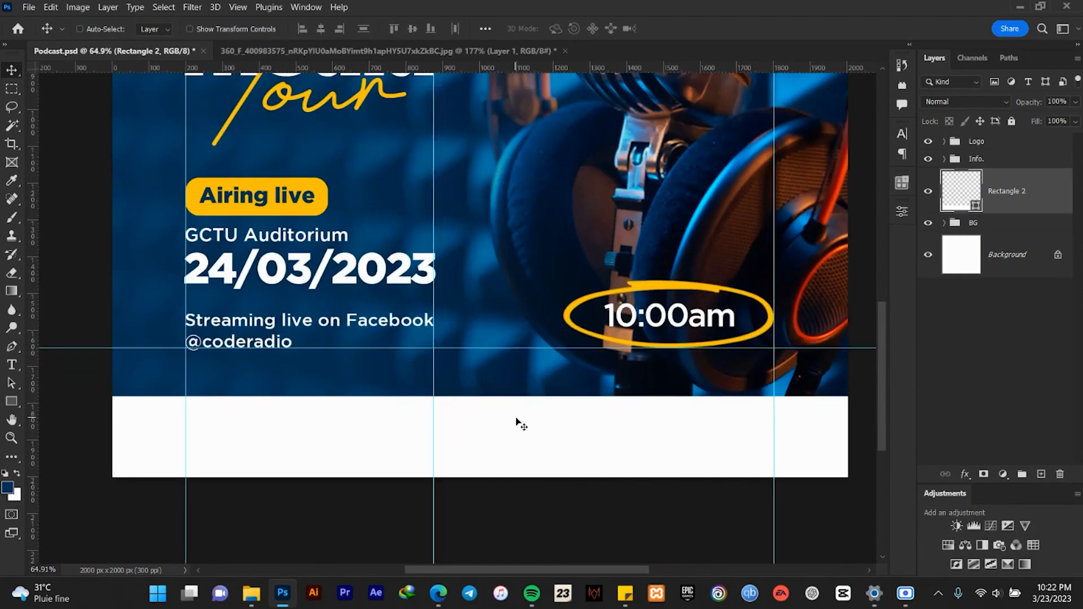
scroll(519, 424, "down", 1)
scroll(516, 418, "down", 1)
scroll(516, 417, "up", 4)
scroll(516, 418, "down", 3)
key("space")
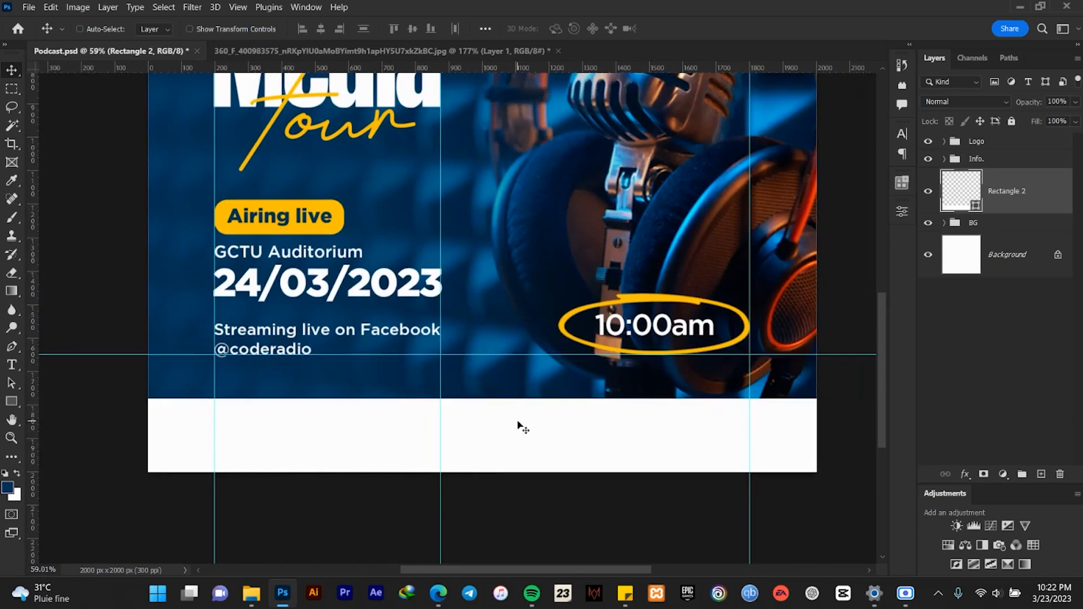
- Stretch the white strip slightly taller by raising its upper edge, and leave no selection active
key("ctrl+t")
left_click_drag(482, 399, 483, 391)
left_click(700, 30)
key("ctrl+a")
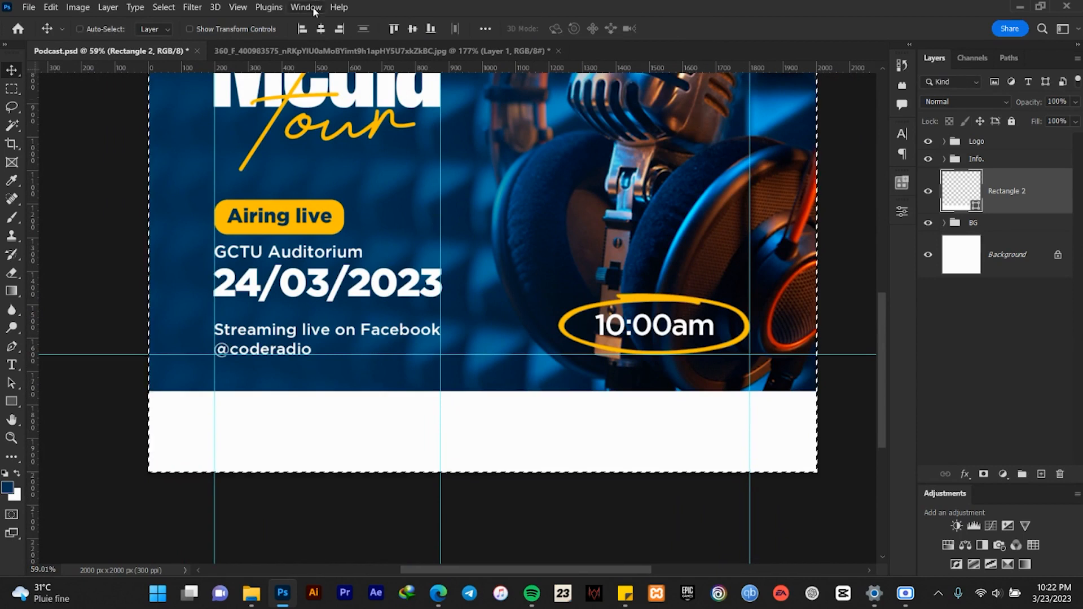
key("ctrl+d")
- Lower the white strip's upper edge a little to fine-tune its height
scroll(522, 297, "down", 5)
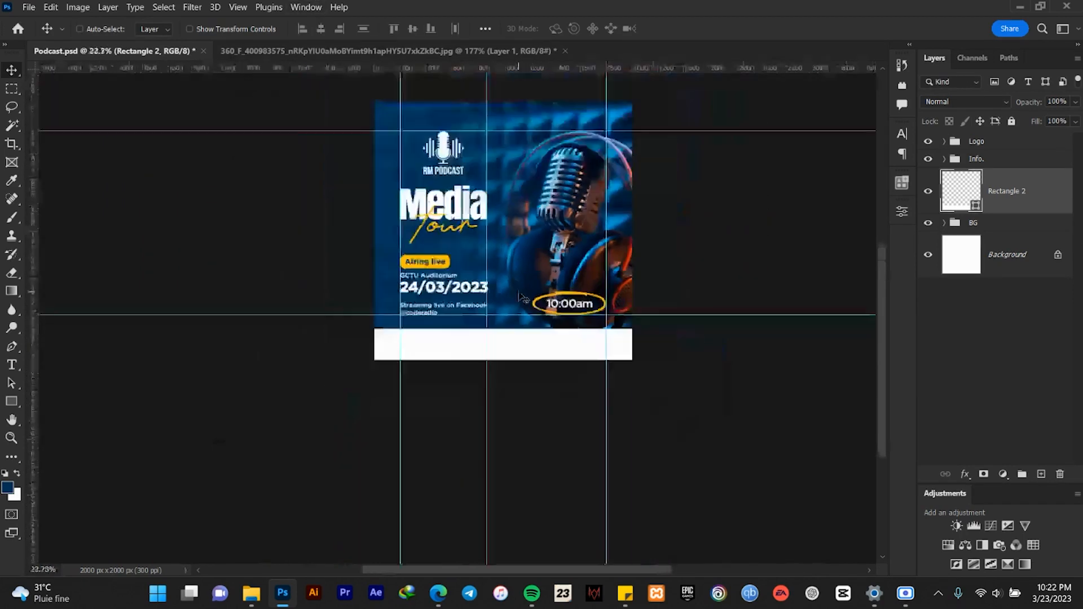
scroll(522, 297, "up", 5)
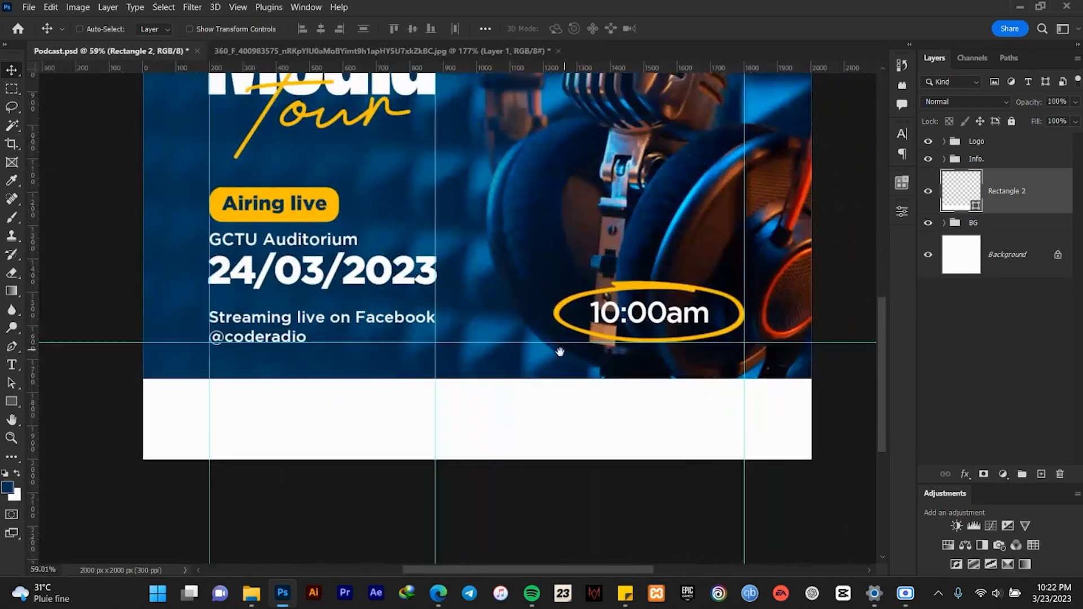
left_click_drag(560, 352, 534, 333)
key("ctrl+t")
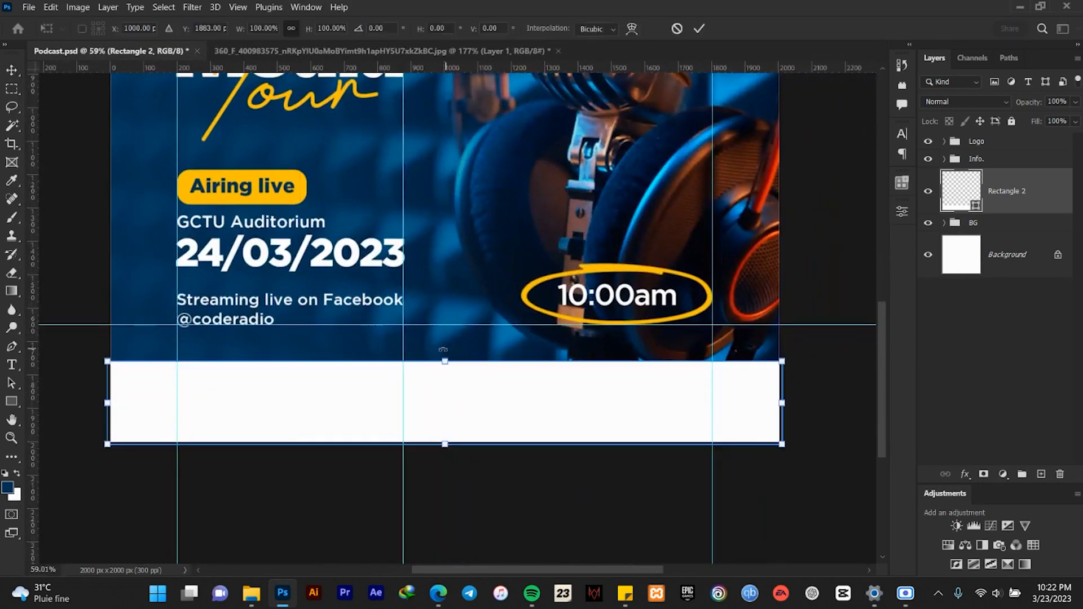
left_click_drag(444, 359, 444, 362)
left_click(698, 29)
- Select the BG group, and open the Podcast-Logos image from the Flyers project folder as a separate document
left_click(1007, 224)
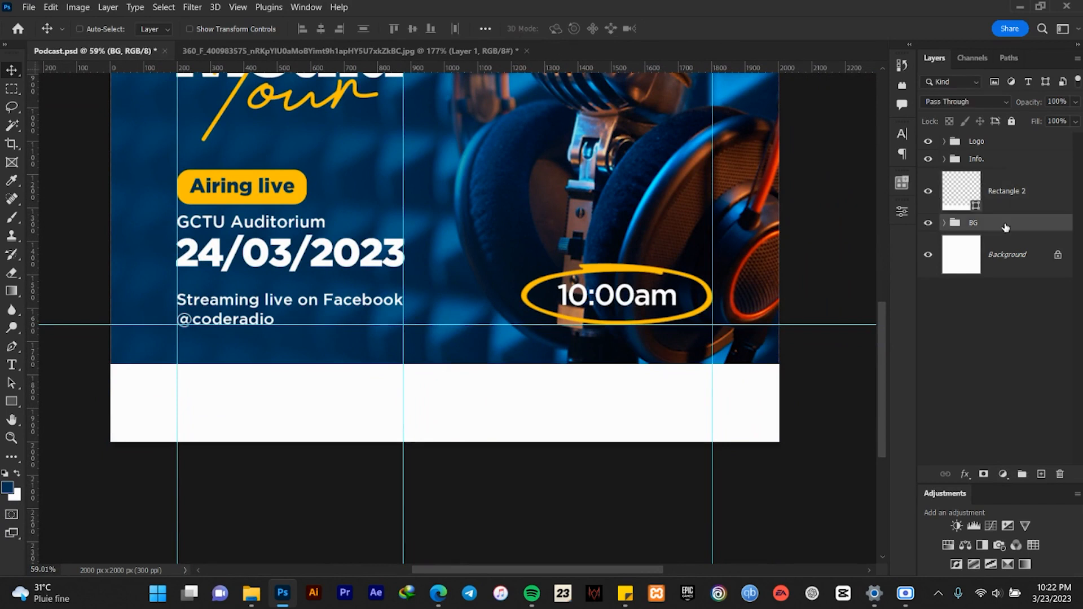
left_click(253, 595)
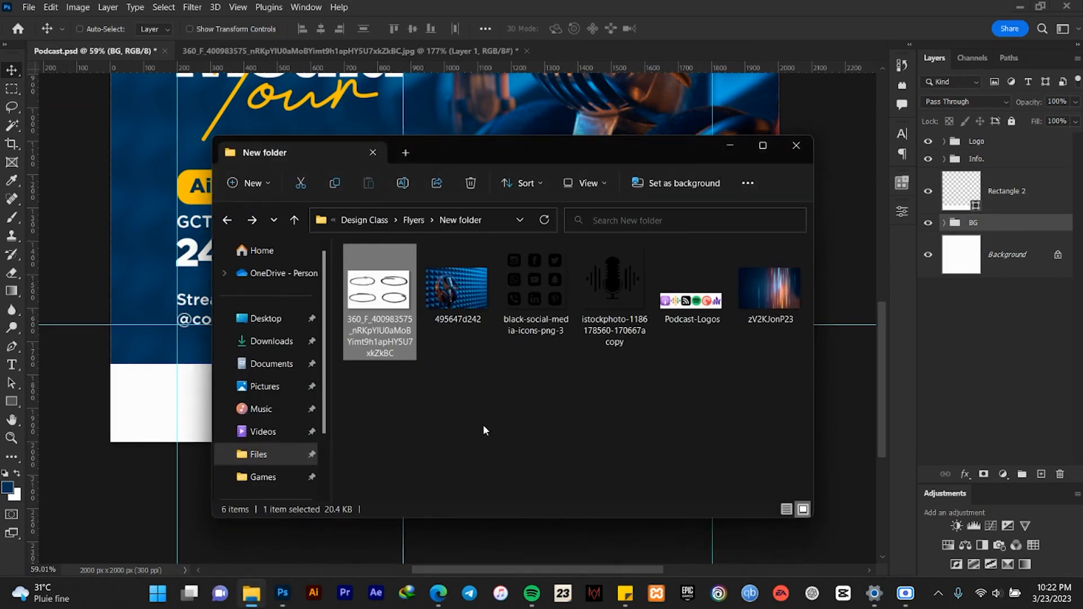
left_click_drag(693, 303, 691, 12)
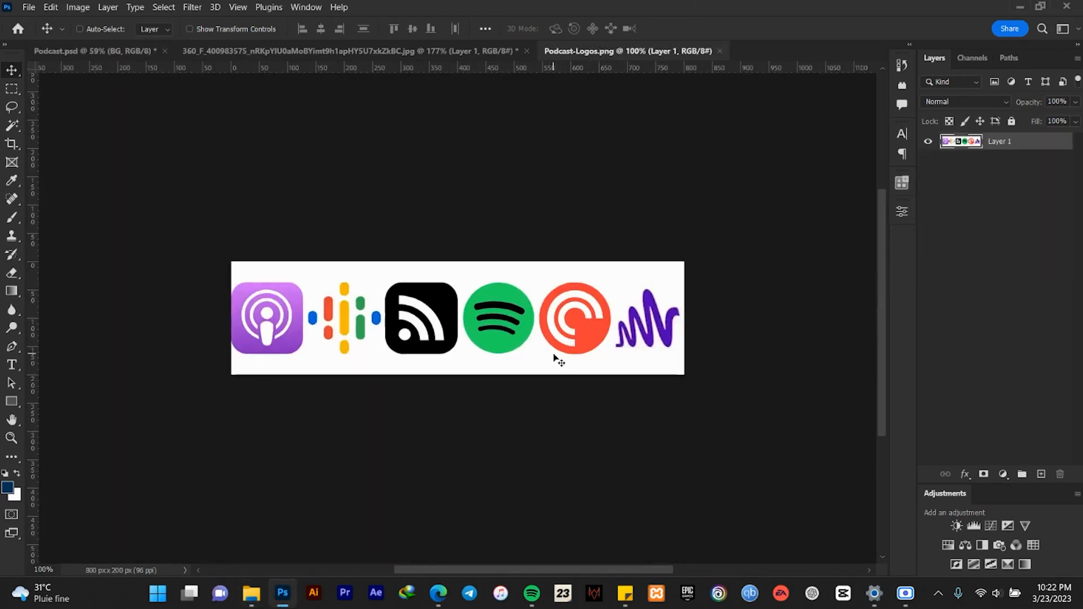
- Select the white background around the logos plus the white areas inside the red and black logos using the Magic Wand
scroll(445, 333, "up", 5)
left_click(12, 125)
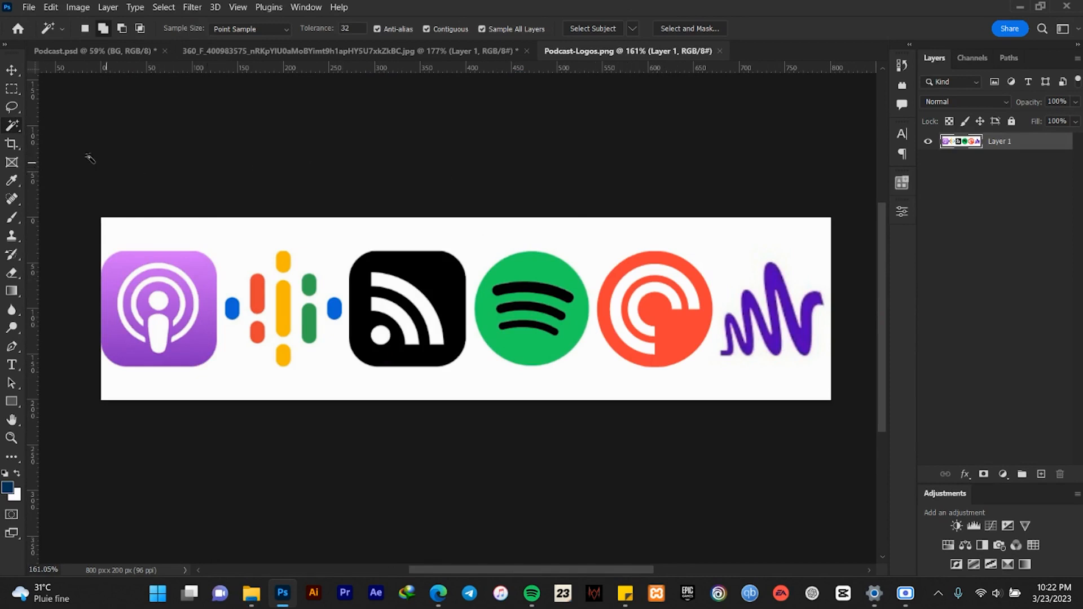
left_click(774, 376)
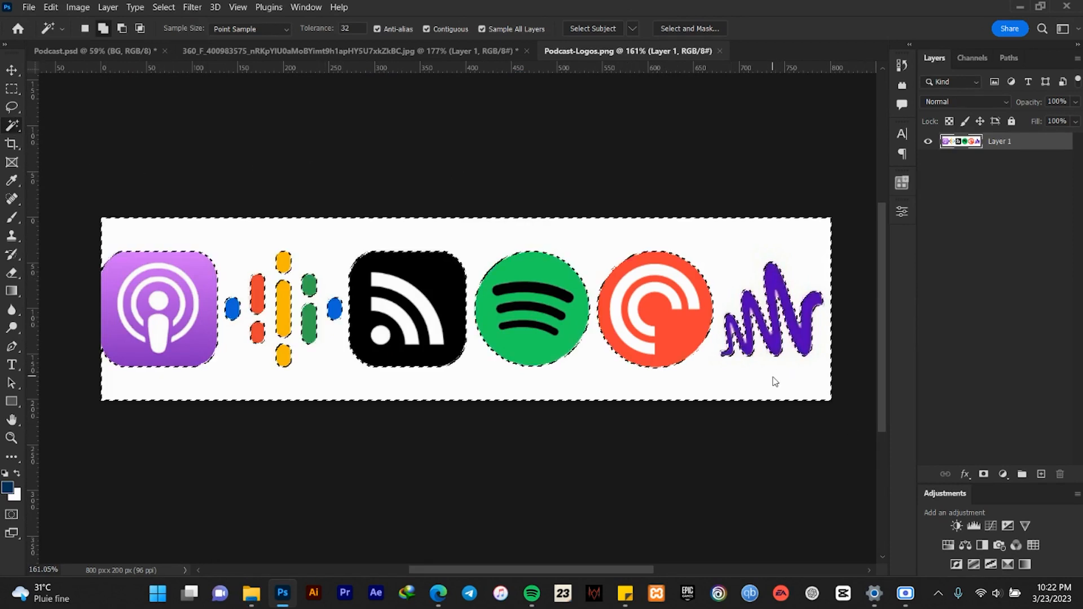
left_click(103, 29)
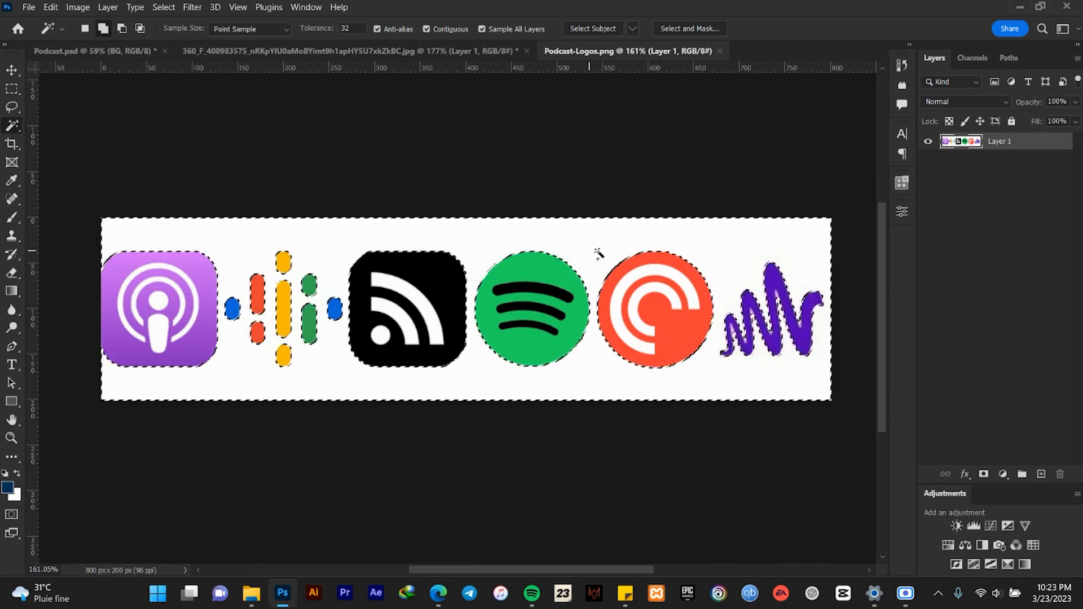
left_click(656, 275)
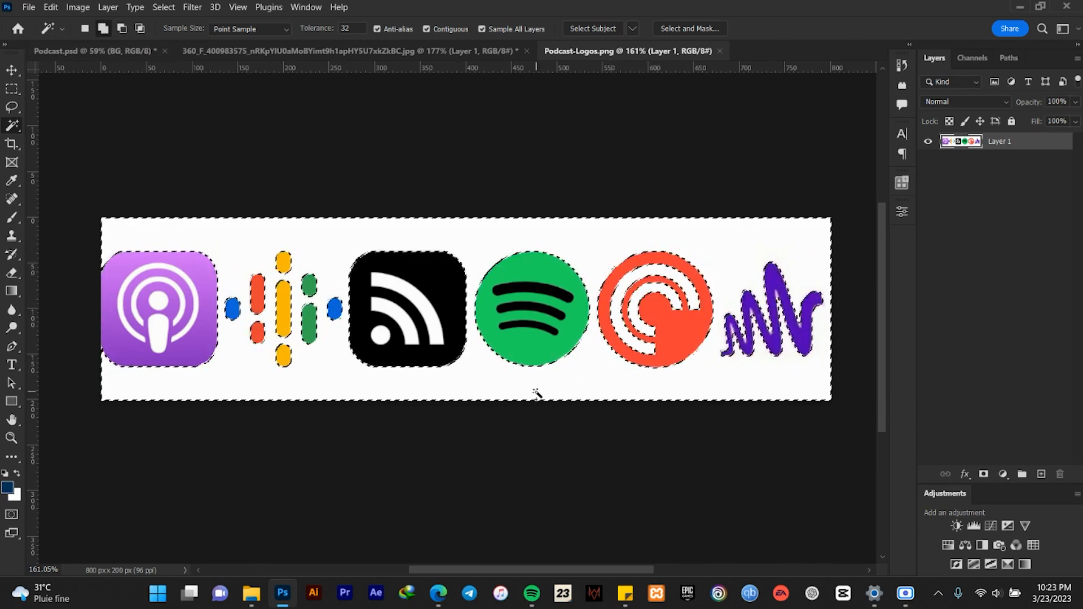
left_click(413, 297)
left_click(399, 314)
left_click(378, 335)
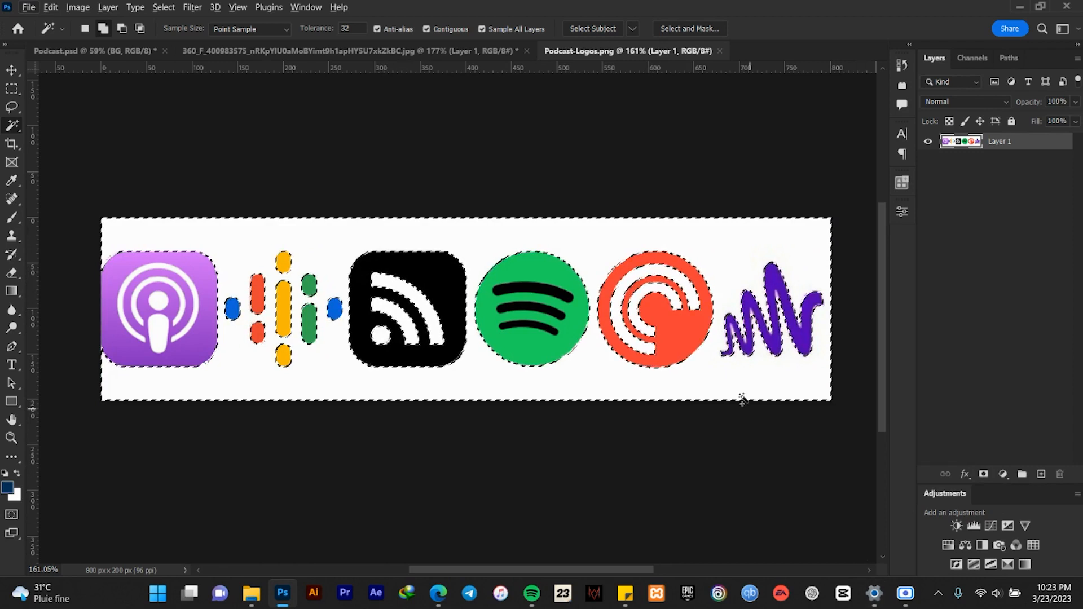
- Hide the selected white areas with an inverted layer mask and convert the logos layer to a smart object
left_click(985, 474)
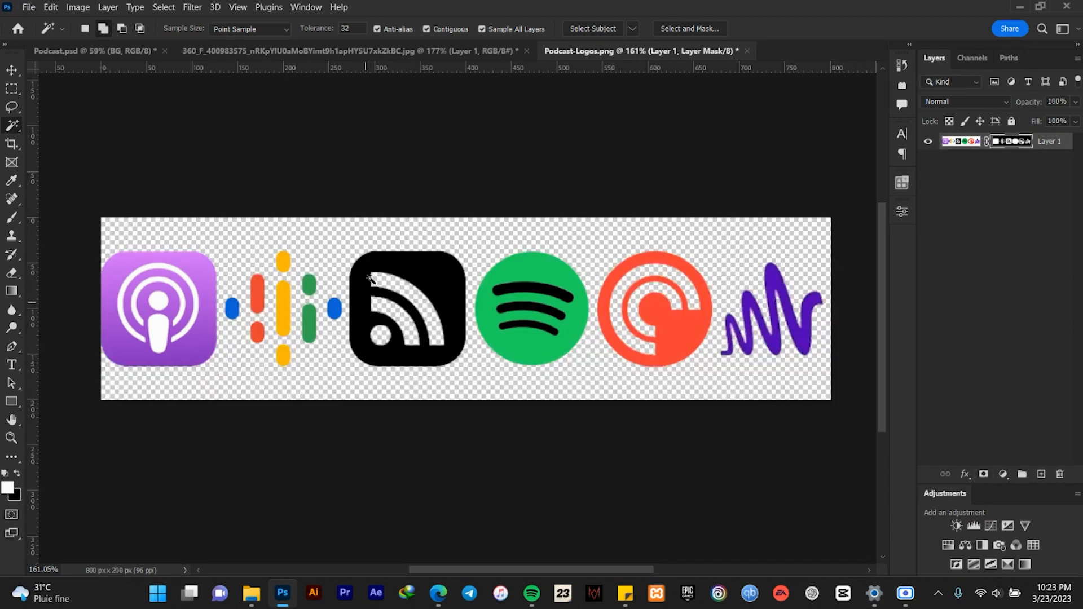
left_click(12, 70)
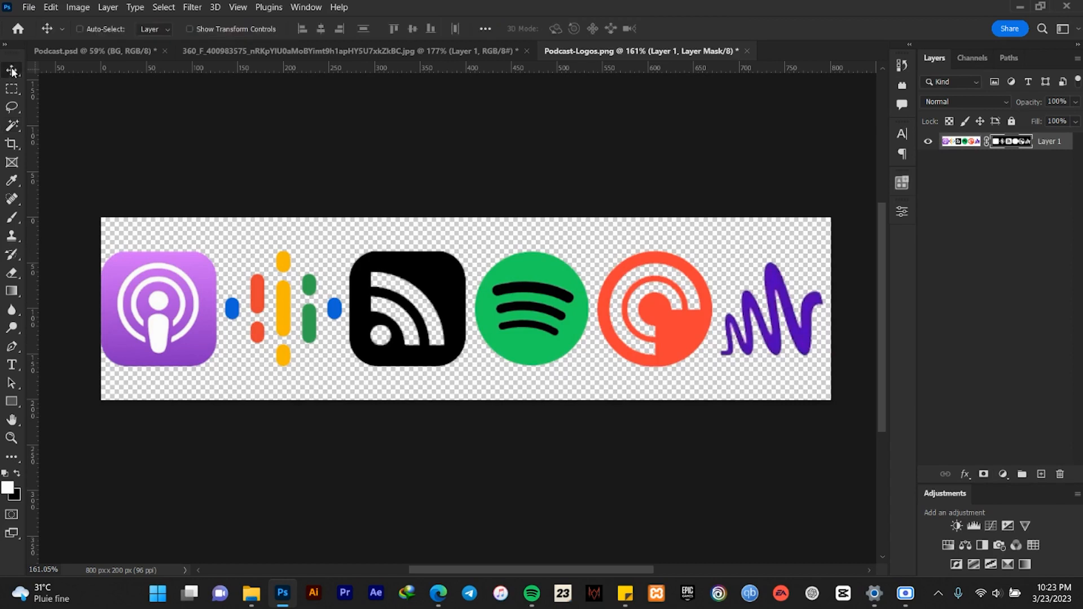
right_click(1046, 142)
left_click(923, 201)
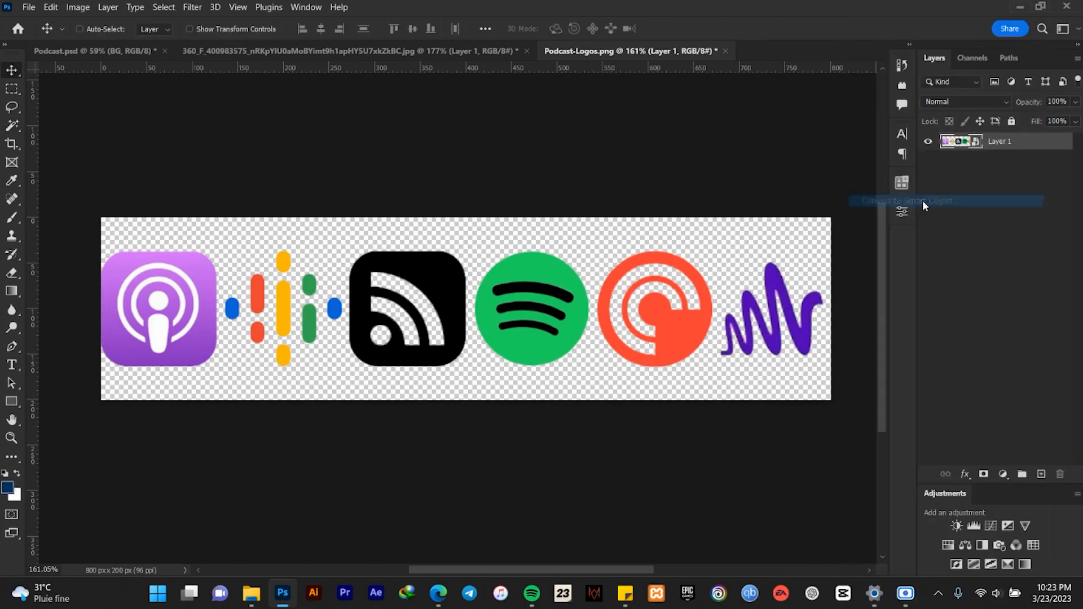
- Bring the logos into the Podcast poster, stack their layer above Rectangle 2, and place them on the white strip starting at the left guide
left_click(107, 52)
left_click_drag(1036, 253, 1035, 254)
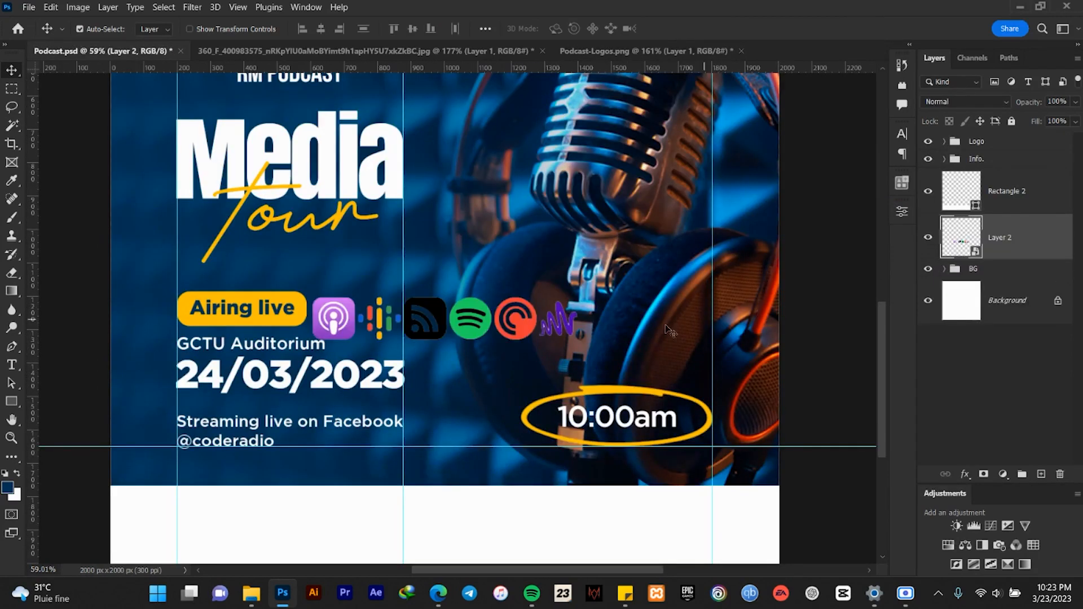
left_click_drag(494, 333, 420, 478)
left_click_drag(1008, 227, 1007, 184)
left_click_drag(348, 476, 289, 525)
- Scale the logo row on the white strip proportionally to about 31%
key("ctrl+t")
mouse_move(444, 546)
left_mouse_down()
mouse_move(410, 554)
mouse_move(440, 551)
left_mouse_up()
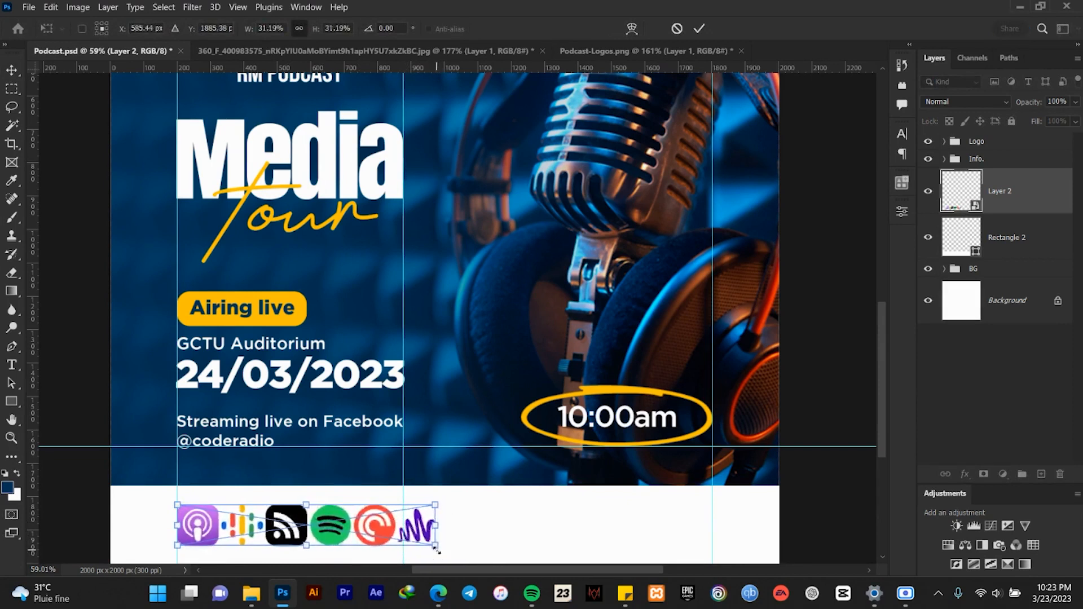
left_click(699, 28)
- Nudge the logo row up slightly within the white strip
scroll(380, 500, "up", 2)
scroll(430, 346, "down", 3)
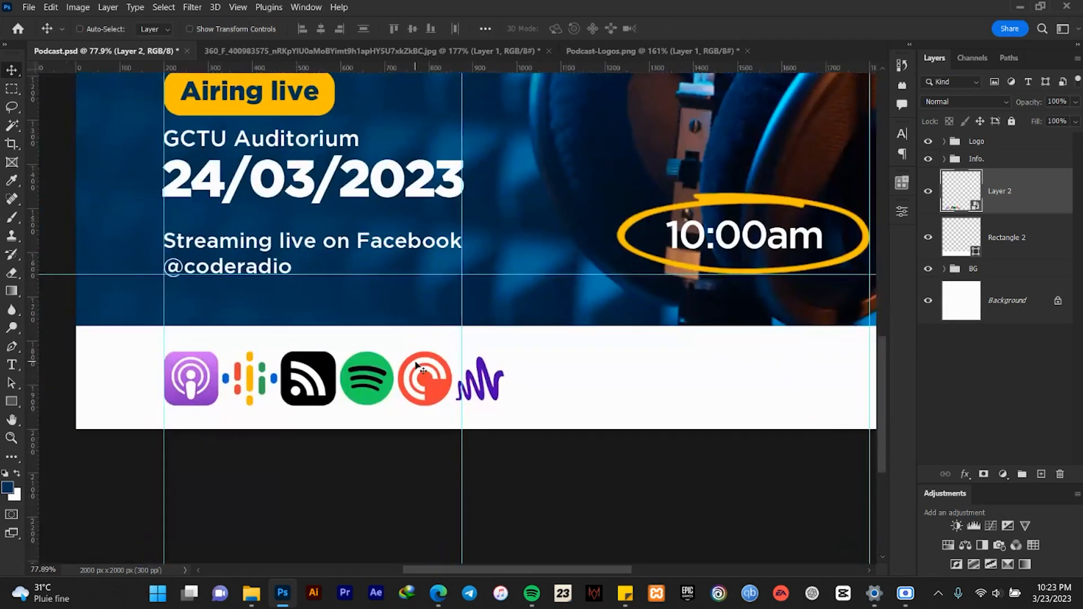
scroll(416, 363, "down", 1)
left_click_drag(590, 372, 544, 395)
key("Up")
key("Up")
key("Up")
key("Up")
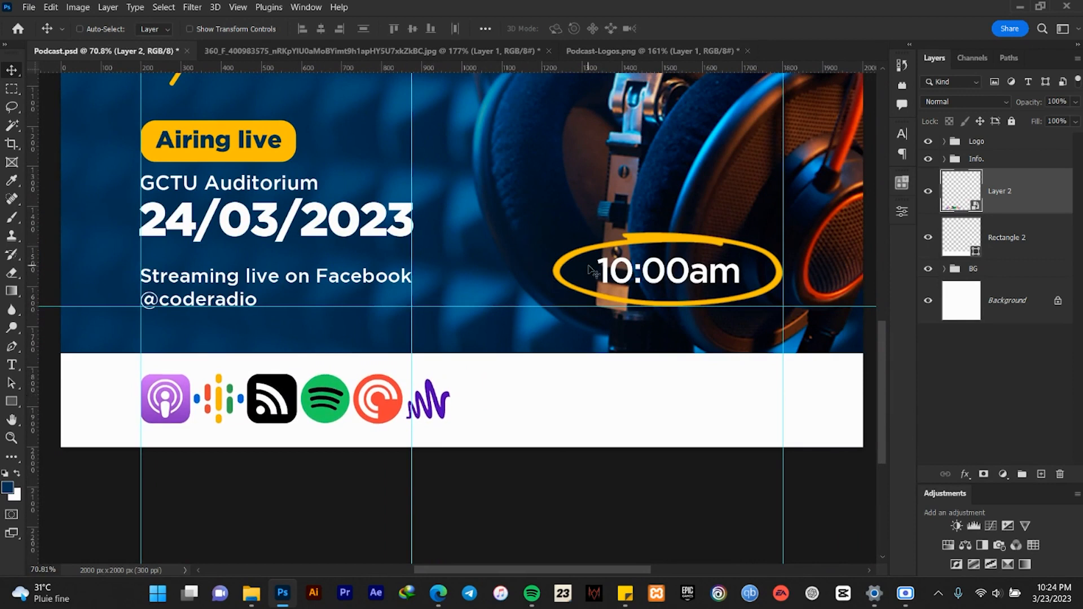
- Duplicate the streaming text in the Info group, move one copy onto the white strip against the right guide, and stack it below the other
scroll(449, 362, "down", 5)
scroll(448, 362, "down", 3)
scroll(449, 370, "up", 2)
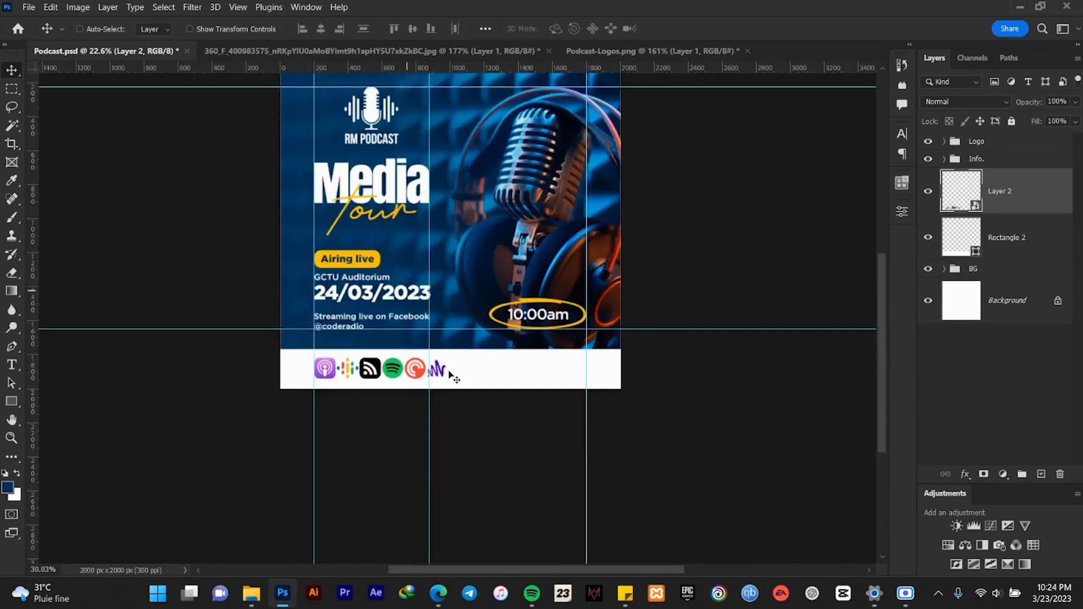
scroll(449, 374, "up", 2)
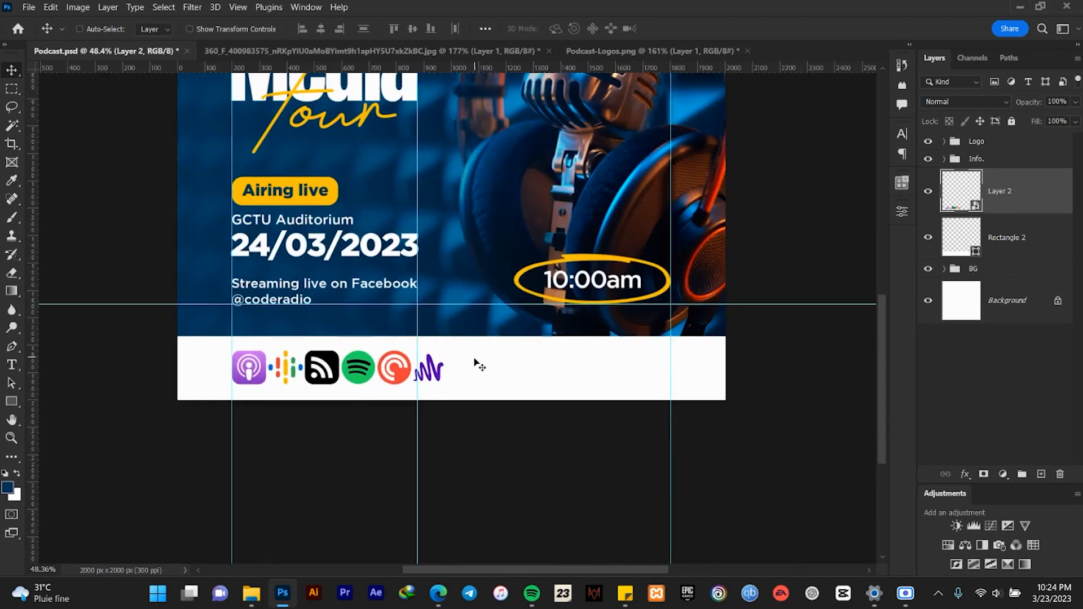
scroll(384, 377, "up", 1)
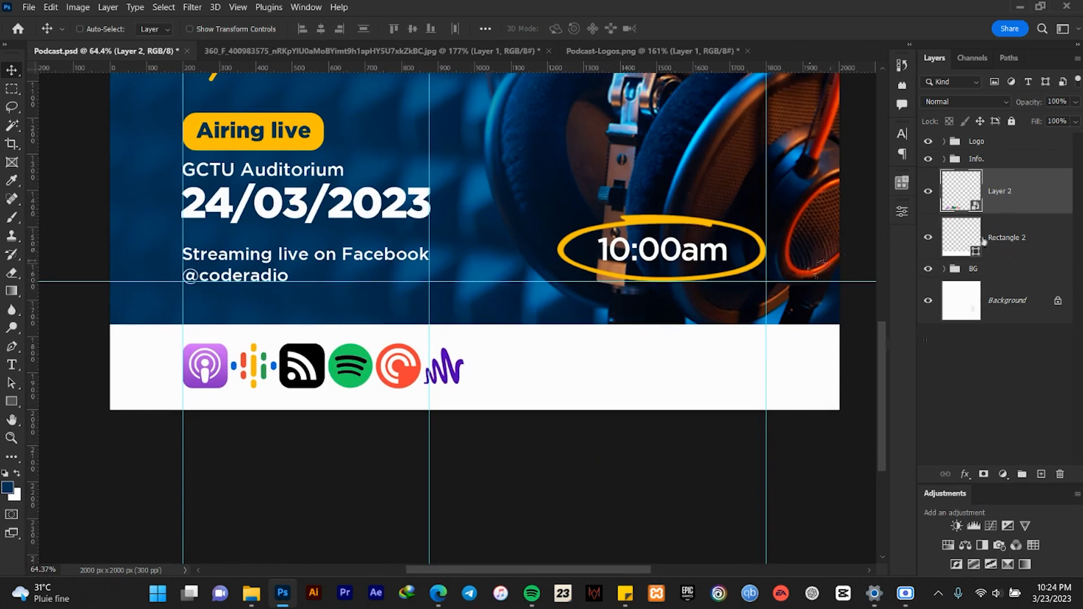
left_click(945, 159)
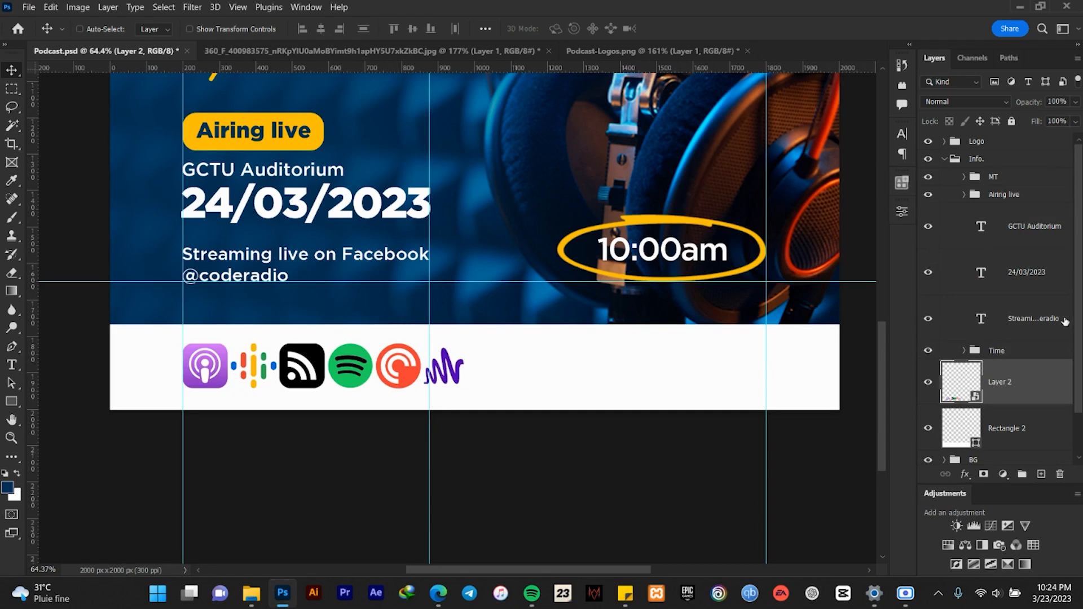
left_click(1019, 319)
key("ctrl+j")
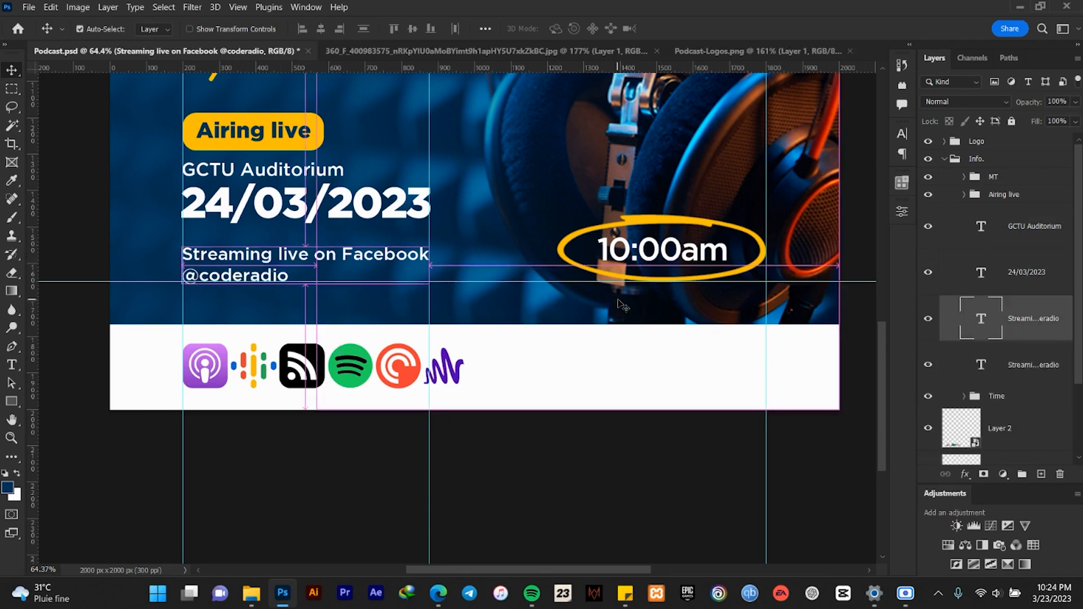
left_click_drag(299, 247, 636, 368)
left_click_drag(1015, 320, 1035, 379)
- Set the text on the white strip to the dark blue foreground colour
left_click(902, 133)
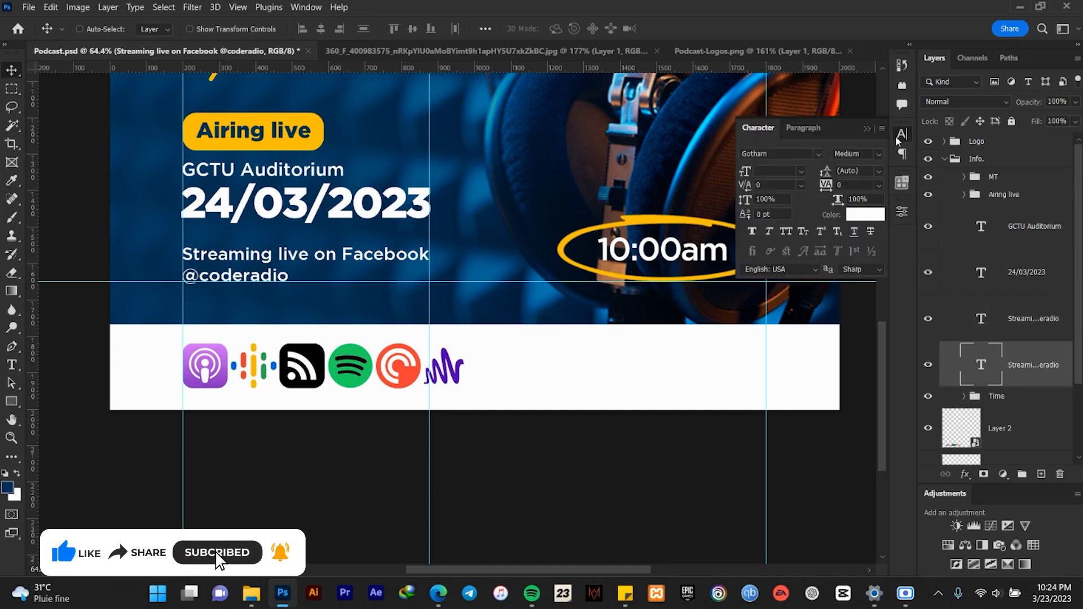
left_click(865, 215)
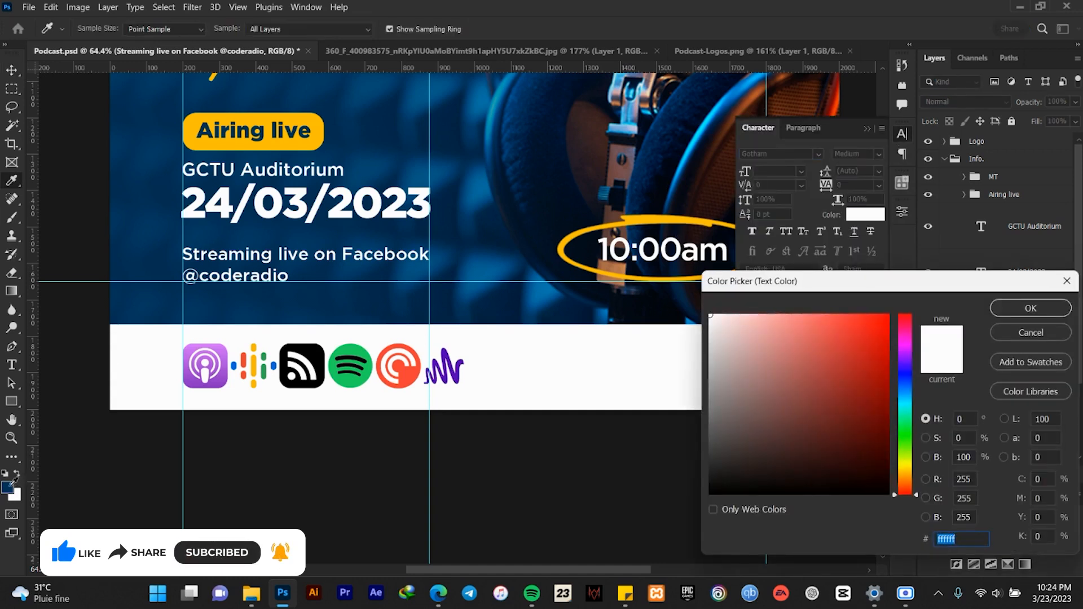
left_click(9, 486)
left_click(1022, 319)
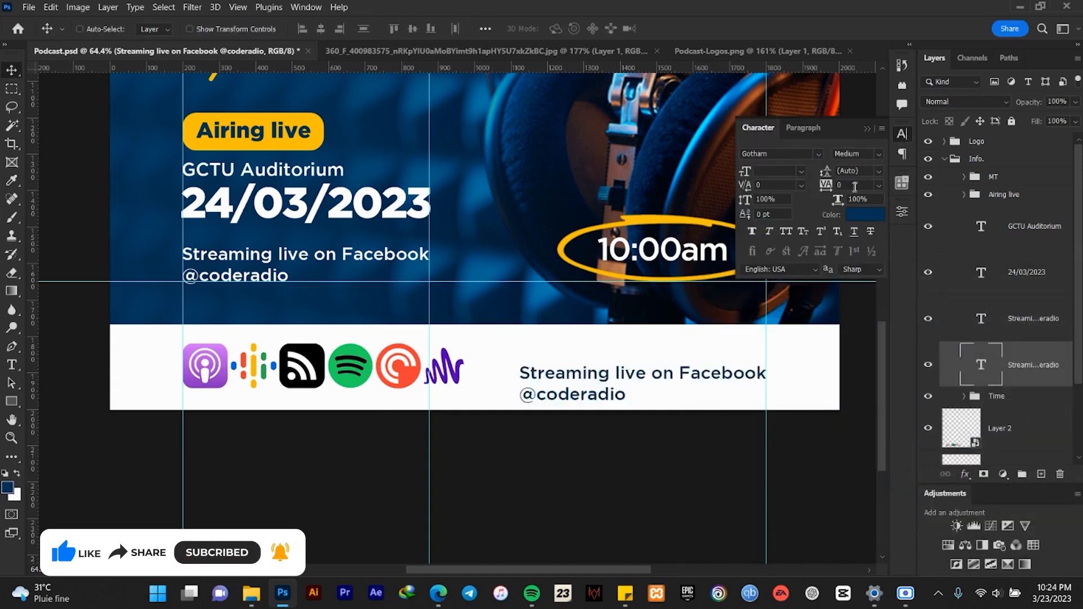
left_click_drag(573, 373, 574, 374)
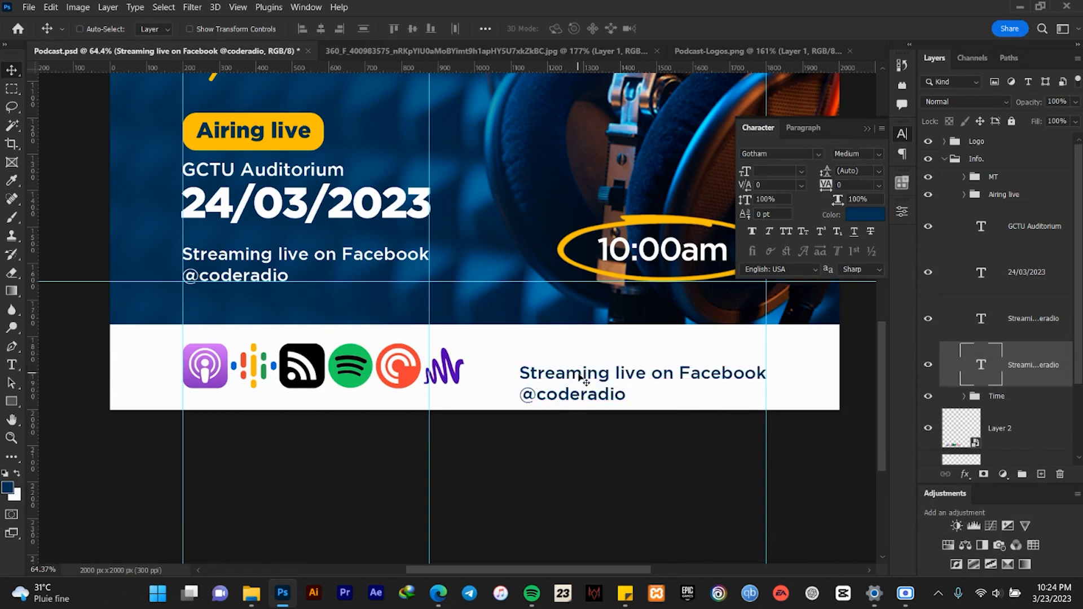
double_click(582, 377)
left_click(582, 372)
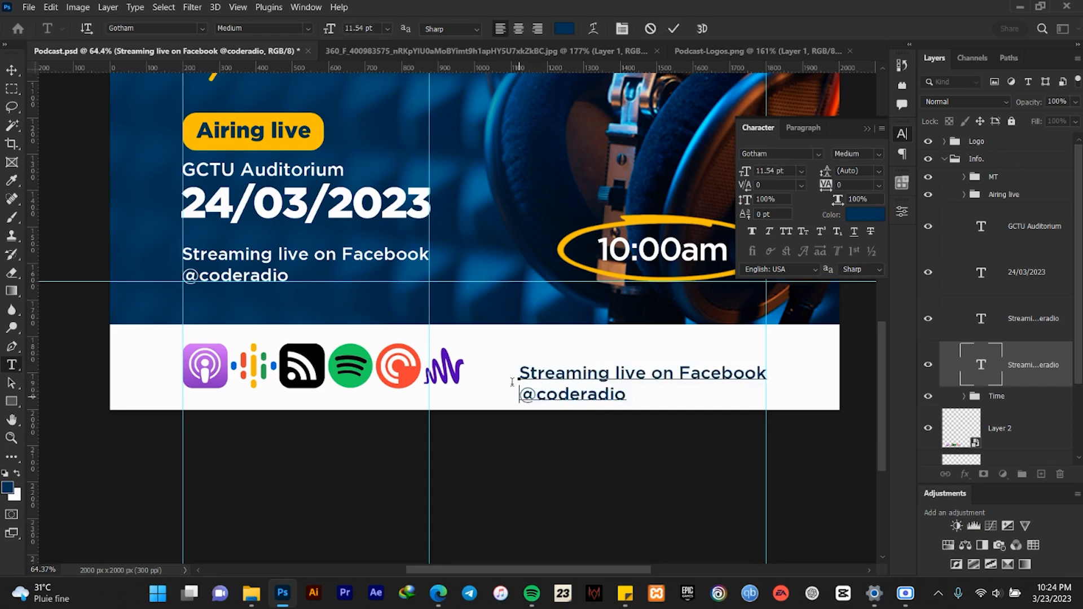
left_click_drag(512, 383, 509, 369)
key("BackSpace")
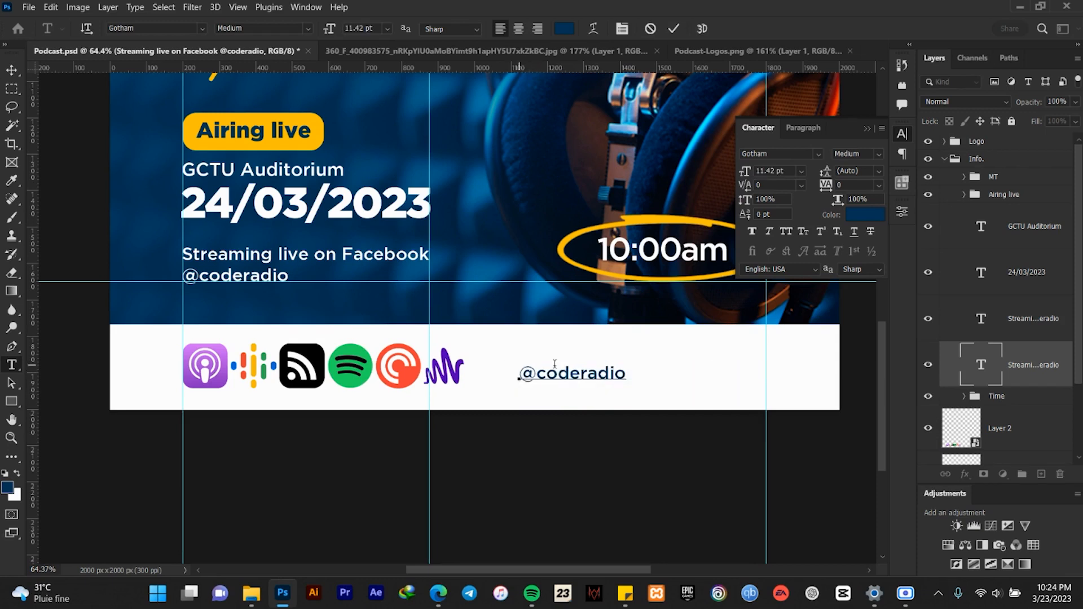
left_click(675, 29)
left_click(13, 71)
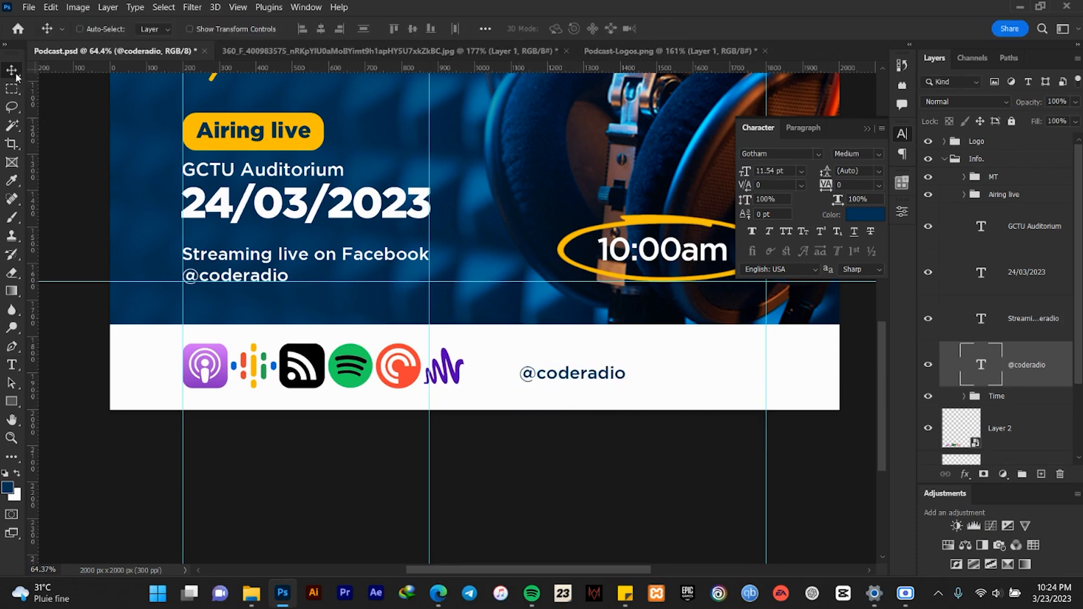
left_click_drag(565, 379, 699, 378)
scroll(699, 379, "down", 2)
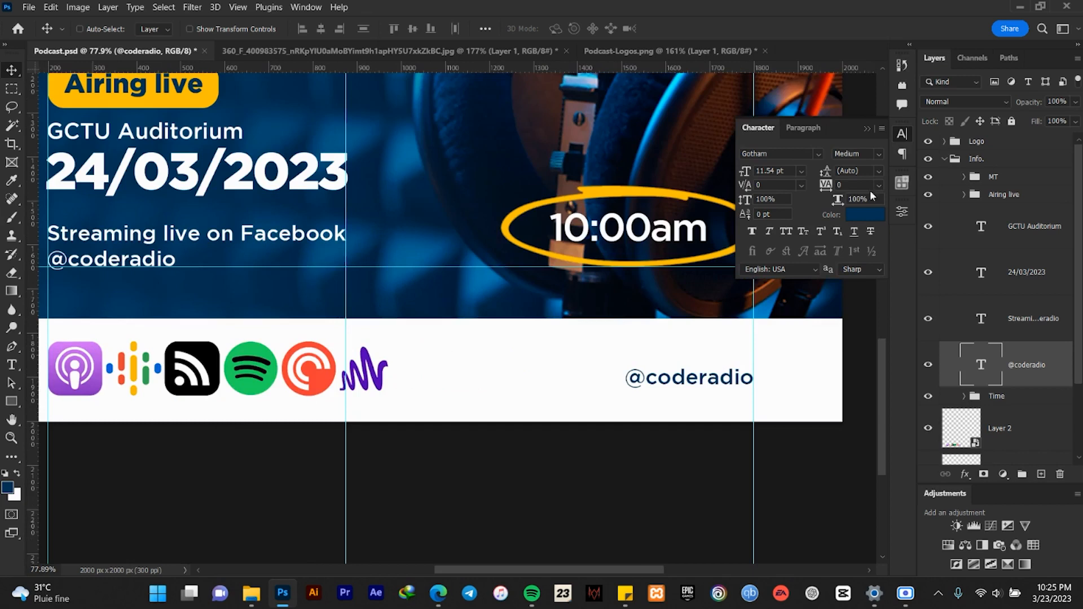
left_click_drag(1023, 366, 1021, 411)
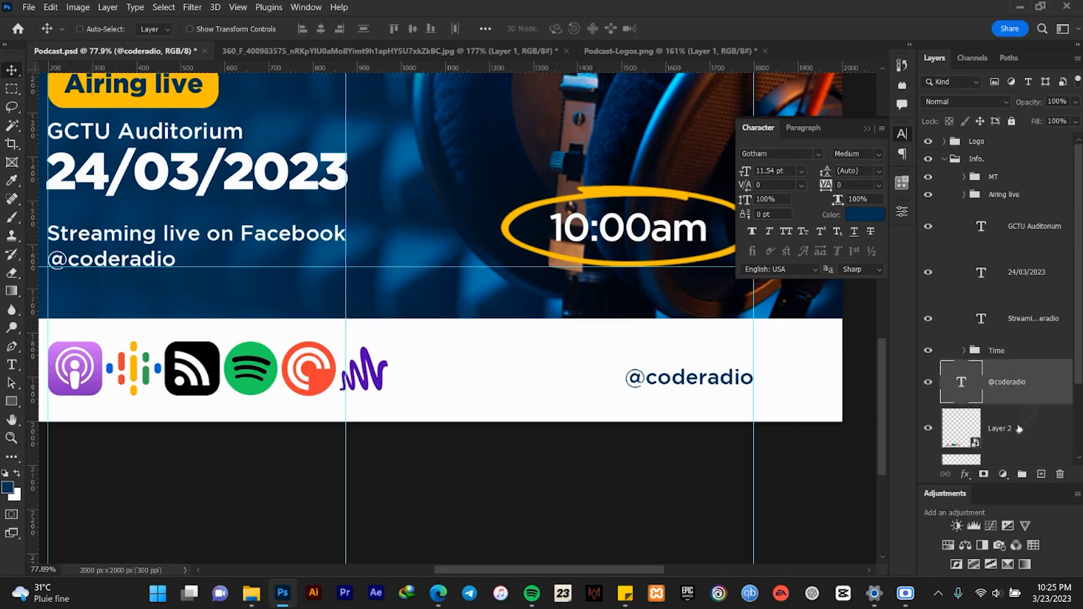
left_click(1008, 441, "shift")
left_click(413, 30)
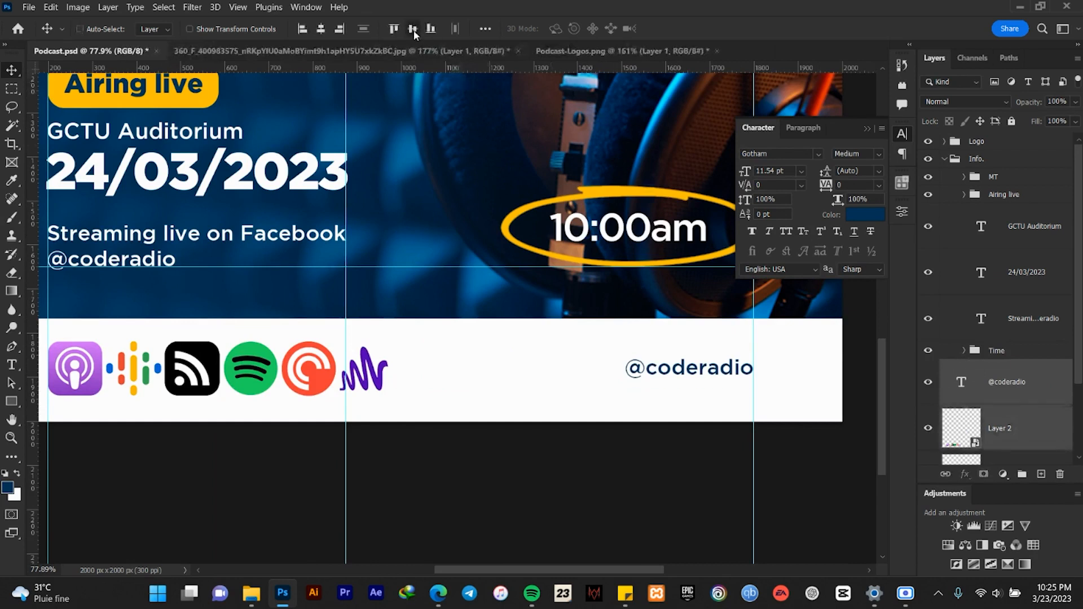
scroll(429, 338, "down", 3)
scroll(435, 349, "up", 2)
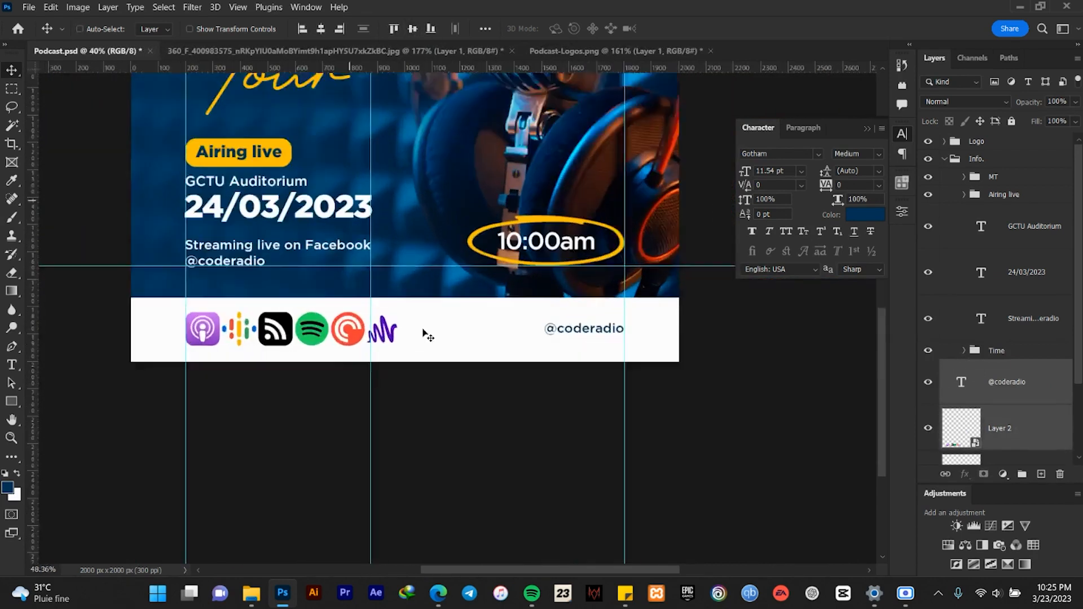
scroll(546, 354, "up", 1)
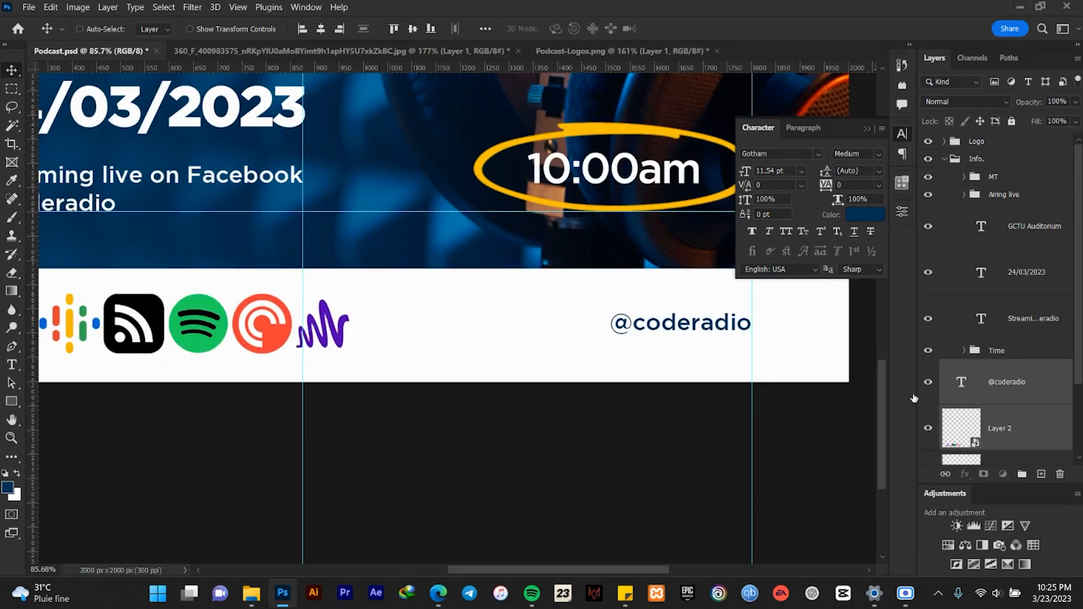
scroll(534, 389, "down", 1)
left_click_drag(631, 325, 631, 332)
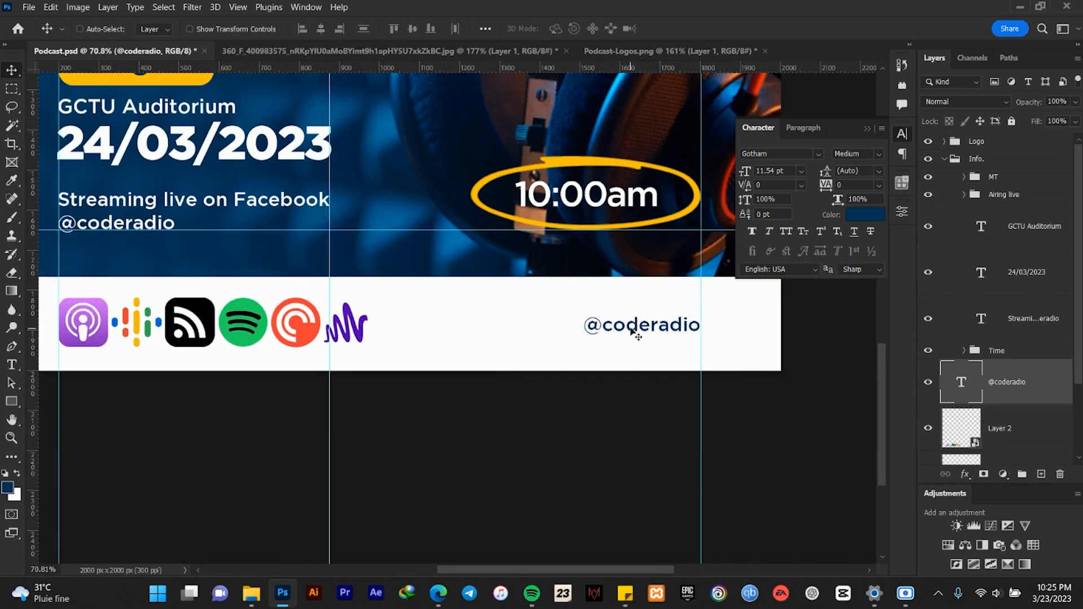
scroll(701, 316, "up", 3)
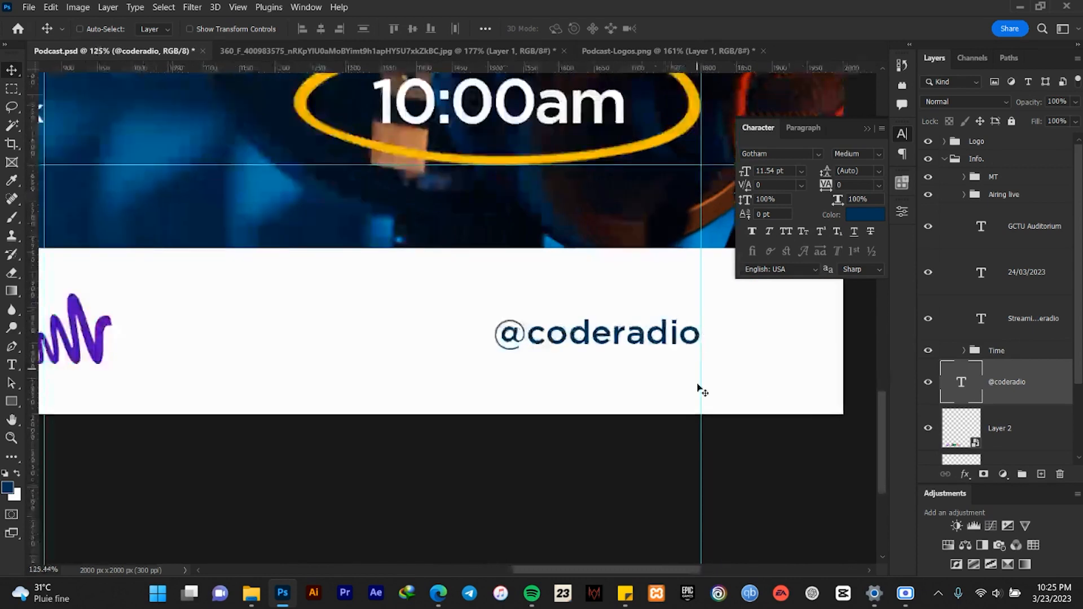
left_click(865, 128)
scroll(588, 326, "down", 4)
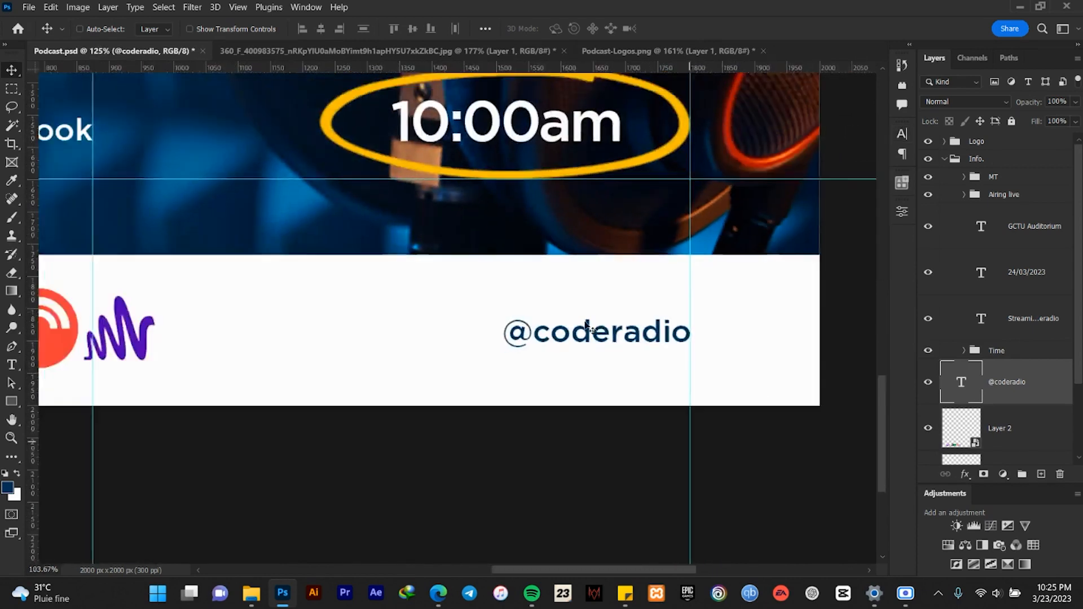
scroll(517, 349, "down", 2)
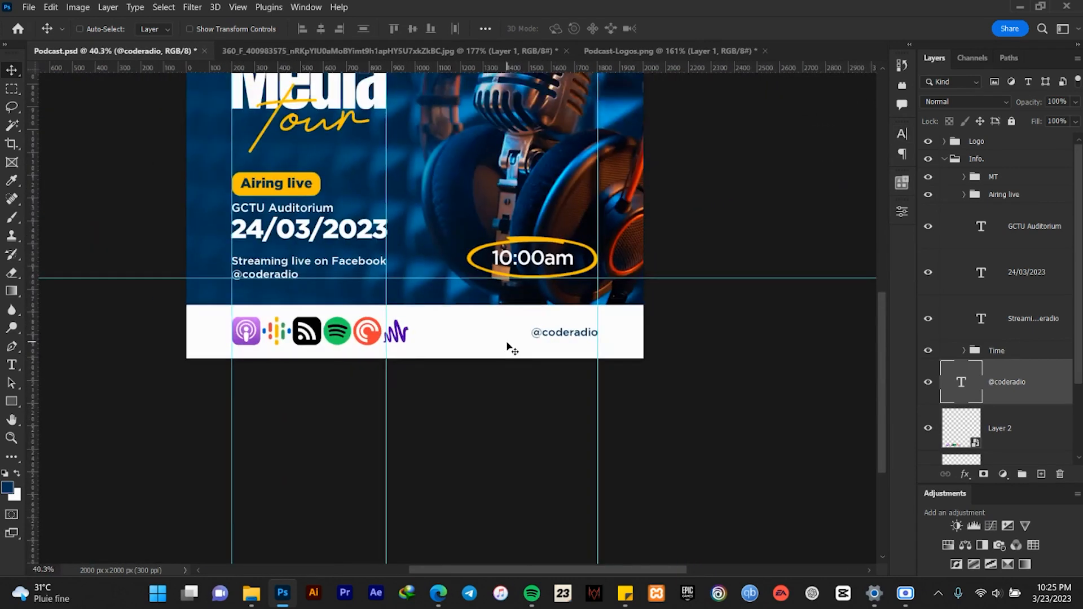
left_click_drag(489, 218, 530, 407)
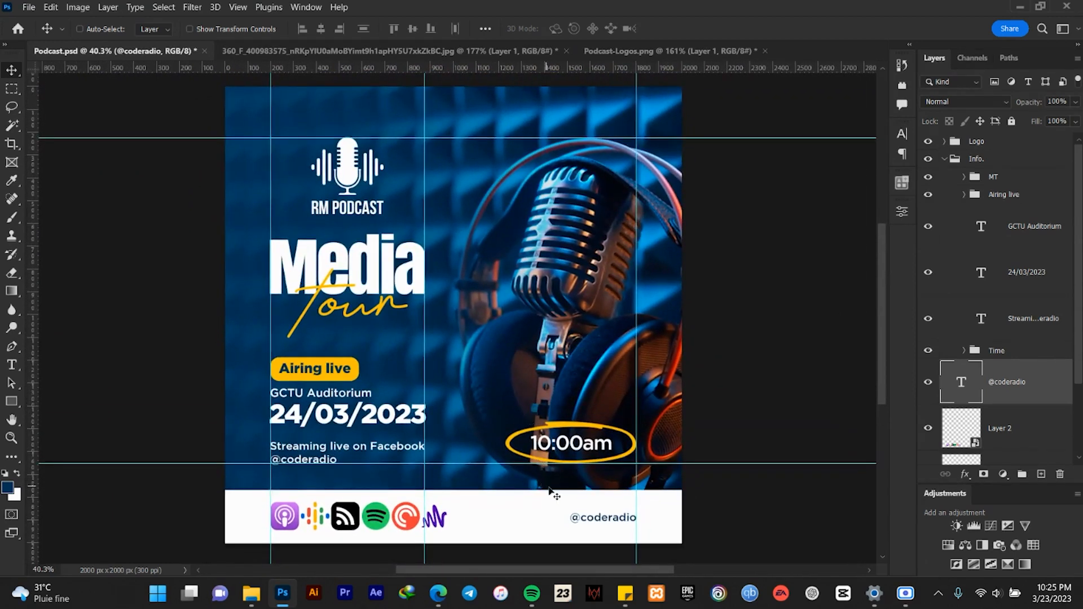
- Open black-social-media-icons-png-3.png from the project folder and close the other two image documents, discarding the changes to Podcast-Logos.png
left_click(251, 593)
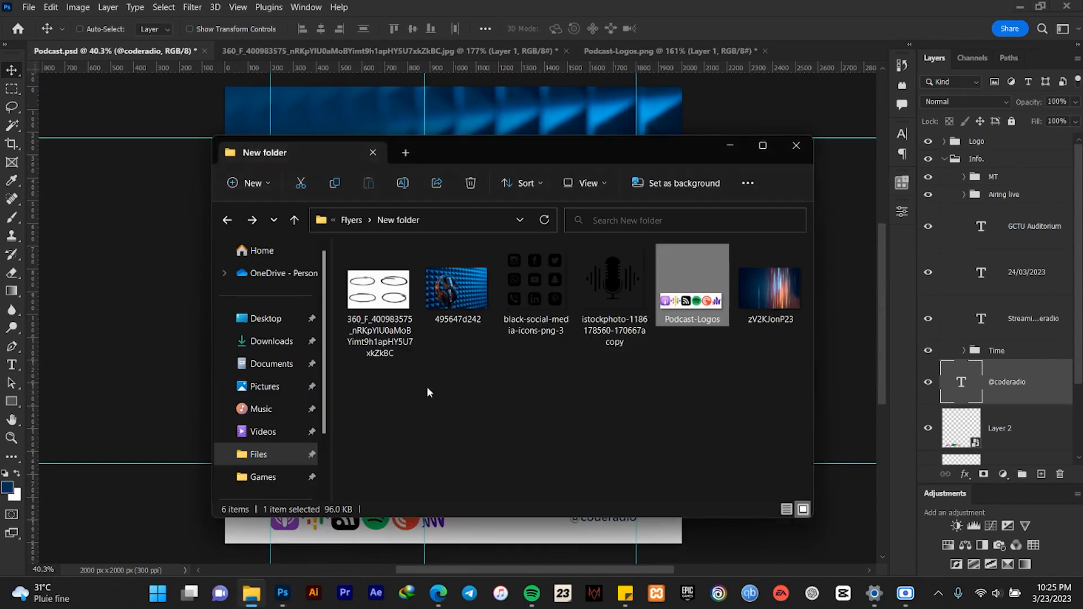
left_click_drag(536, 290, 516, 14)
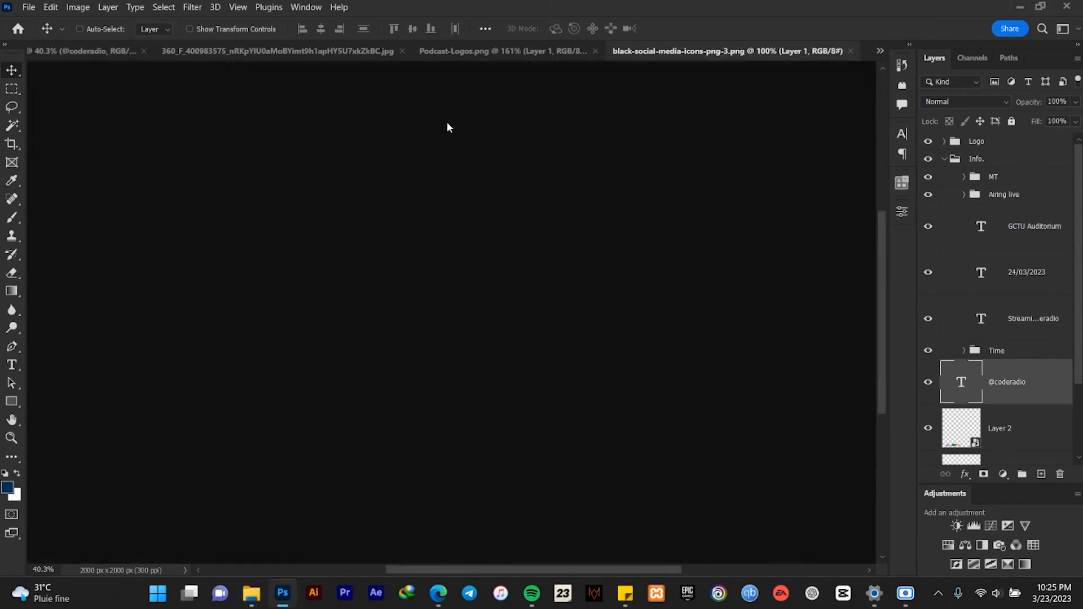
left_click(402, 52)
left_click(563, 243)
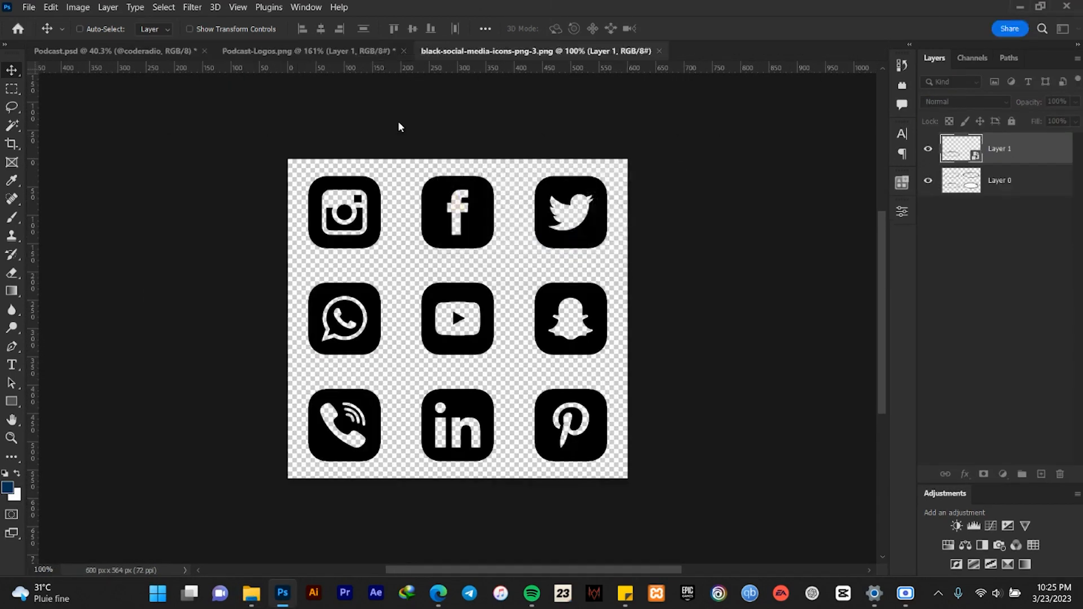
left_click(403, 51)
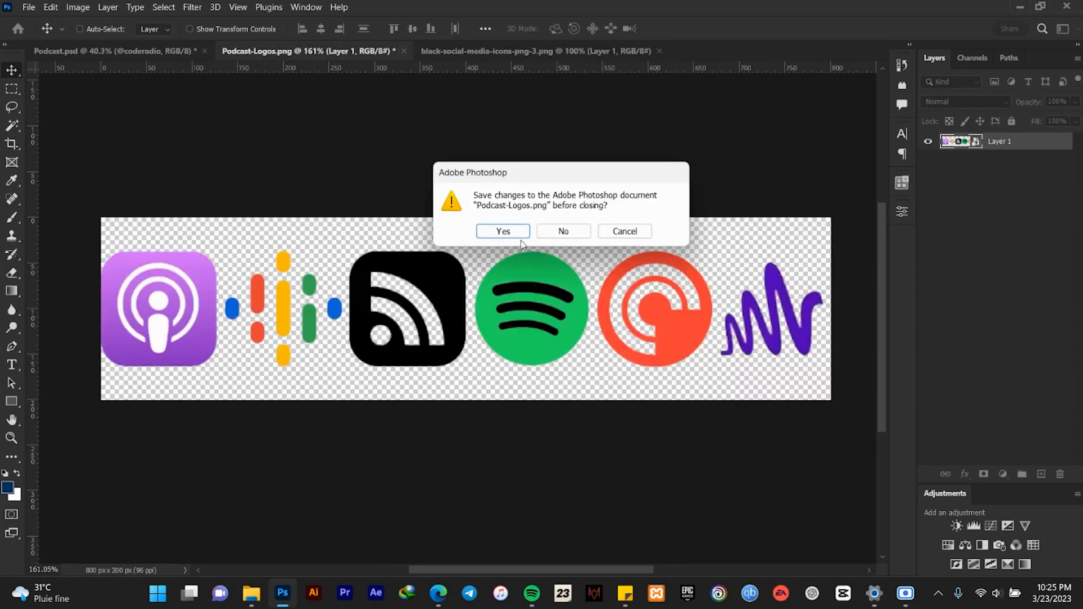
left_click(560, 231)
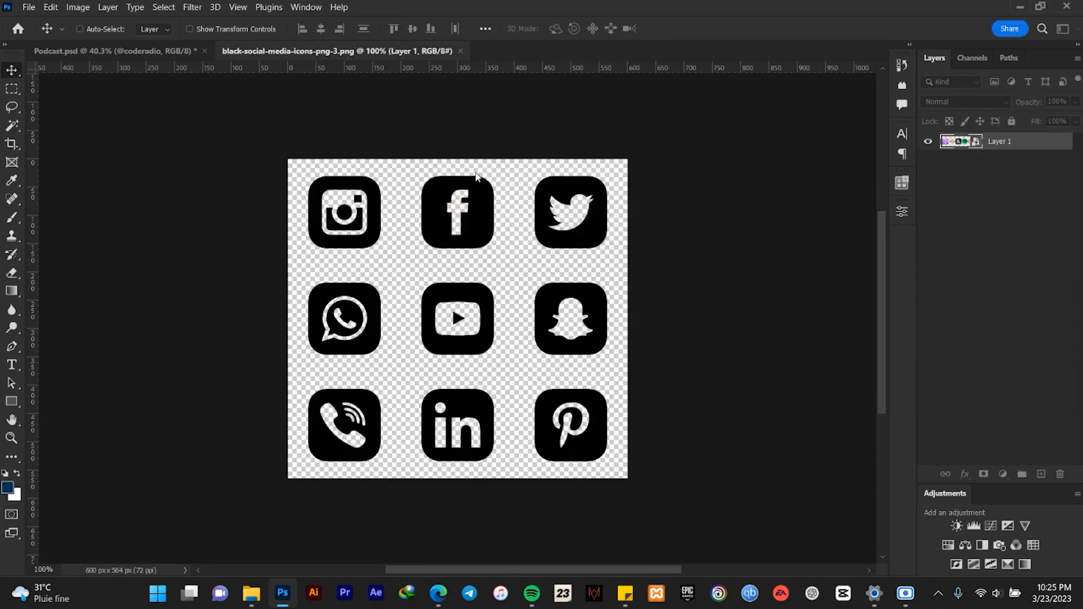
- Copy the first row of icons (Instagram, Facebook, Twitter) to its own layer and convert that layer to a smart object
left_click(10, 89)
left_click_drag(299, 170, 618, 264)
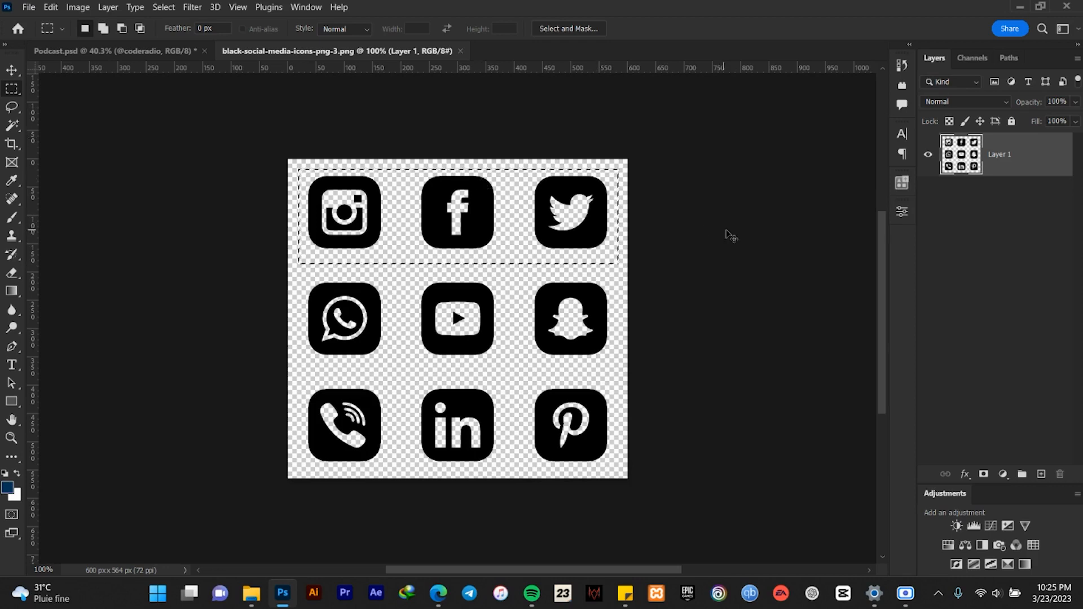
key("ctrl+j")
left_click(3, 70)
right_click(1019, 151)
left_click(877, 201)
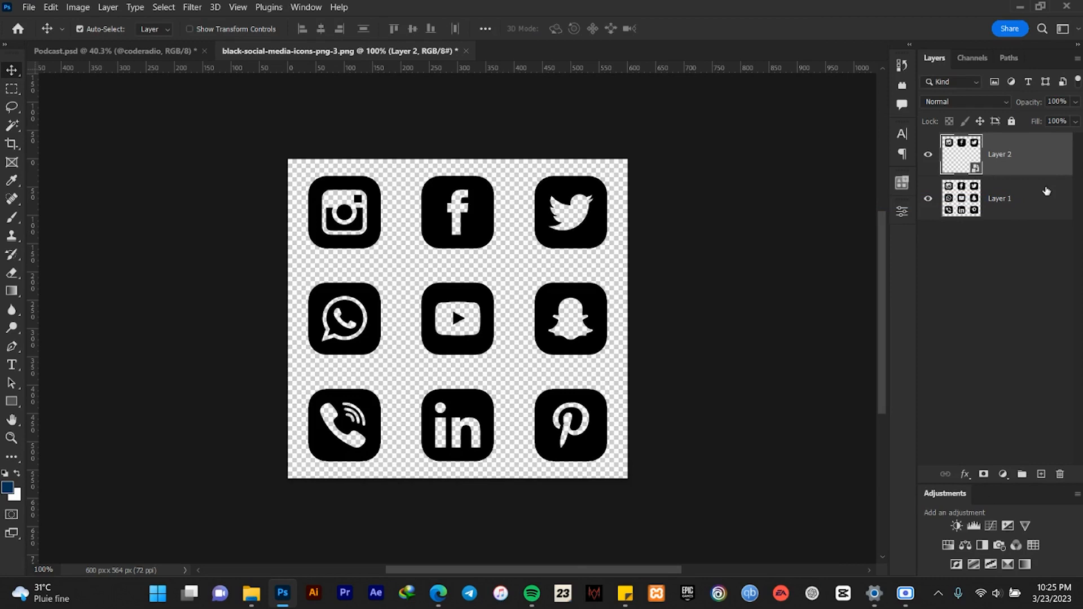
left_click_drag(108, 46, 417, 265)
left_click_drag(463, 312, 583, 495)
key("ctrl+t")
left_click_drag(582, 495, 555, 457)
scroll(556, 457, "down", 2)
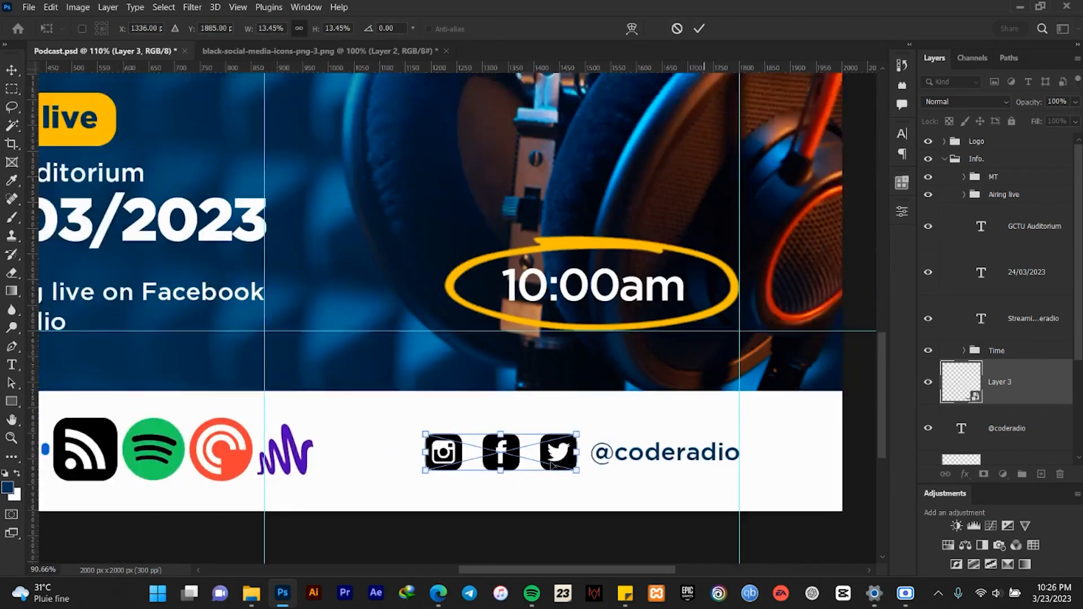
scroll(553, 464, "down", 3)
scroll(553, 464, "up", 5)
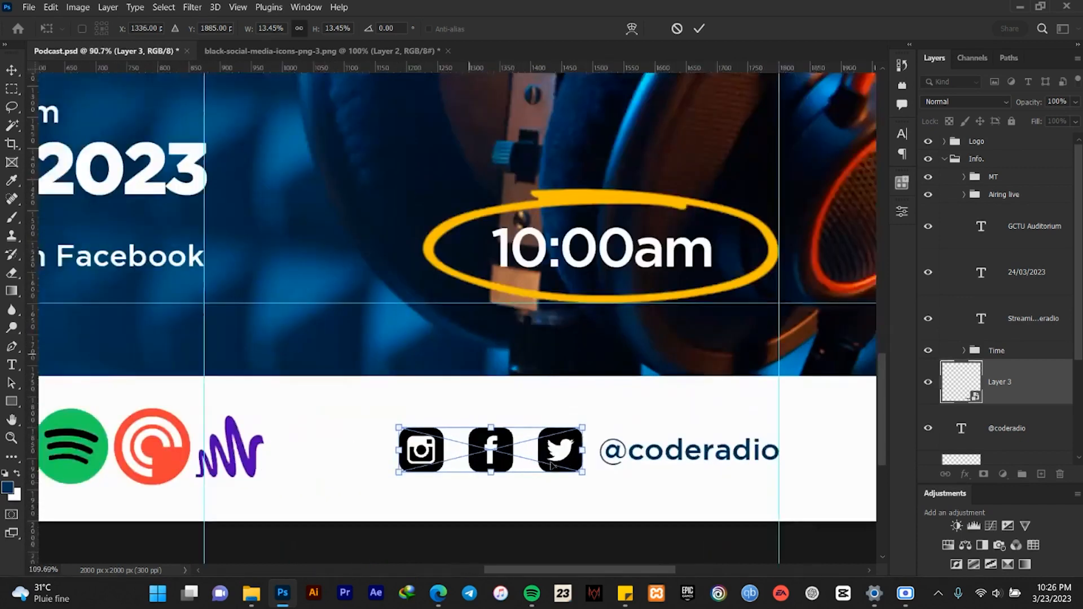
scroll(553, 465, "up", 1)
left_click_drag(586, 423, 576, 426)
left_click(698, 28)
scroll(623, 430, "down", 7)
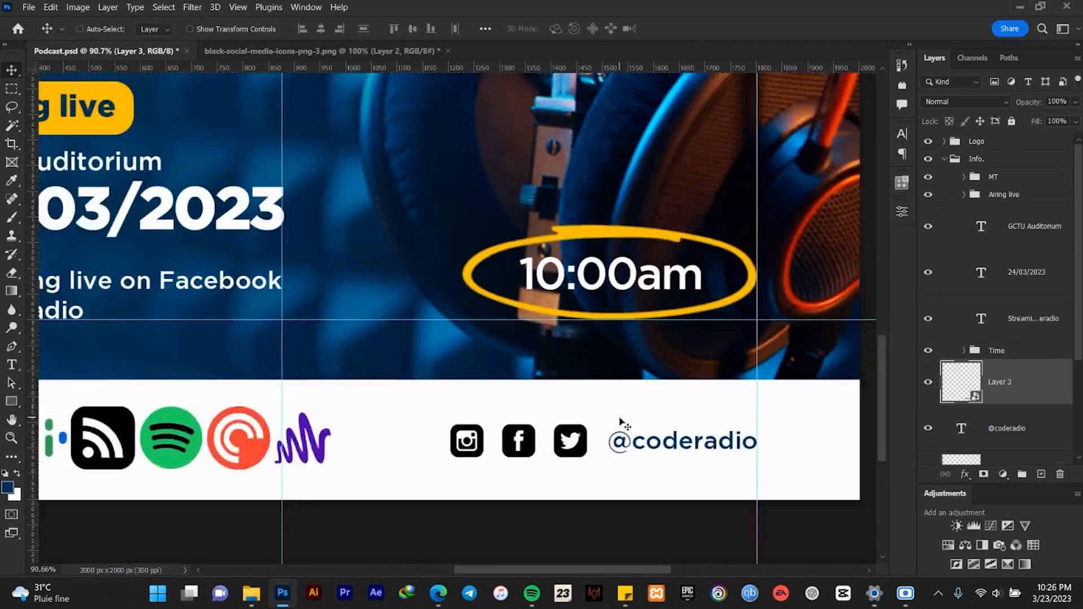
key("Right")
key("Right")
key("Right")
key("Right")
key("Right")
key("Right")
key("Right")
key("Right")
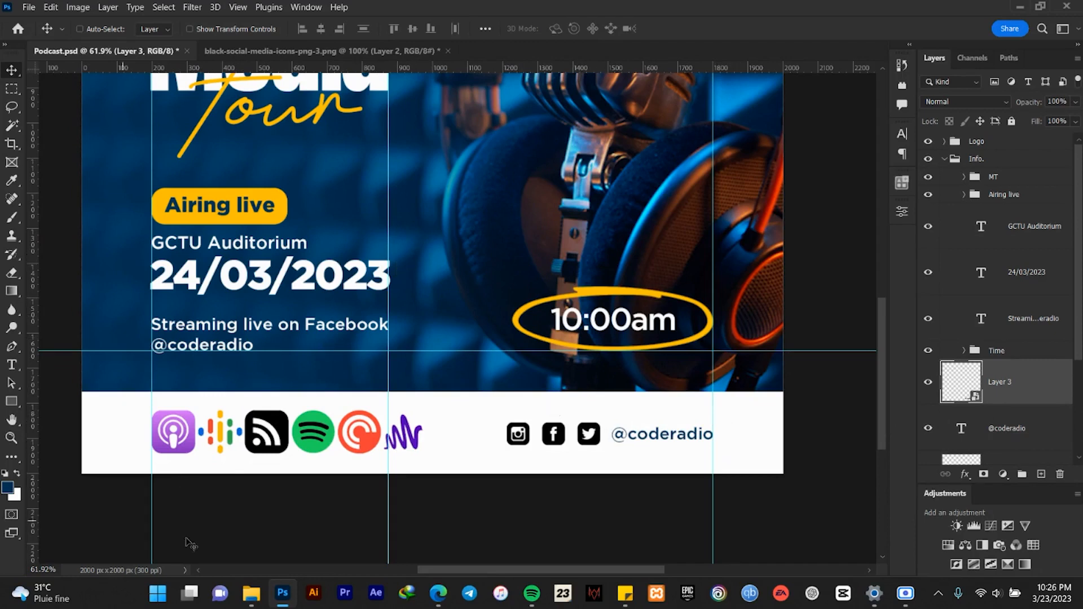
- Add a Color Overlay in dark blue #043256 at 100% opacity to the social media icons on Layer 3
scroll(285, 560, "up", 4)
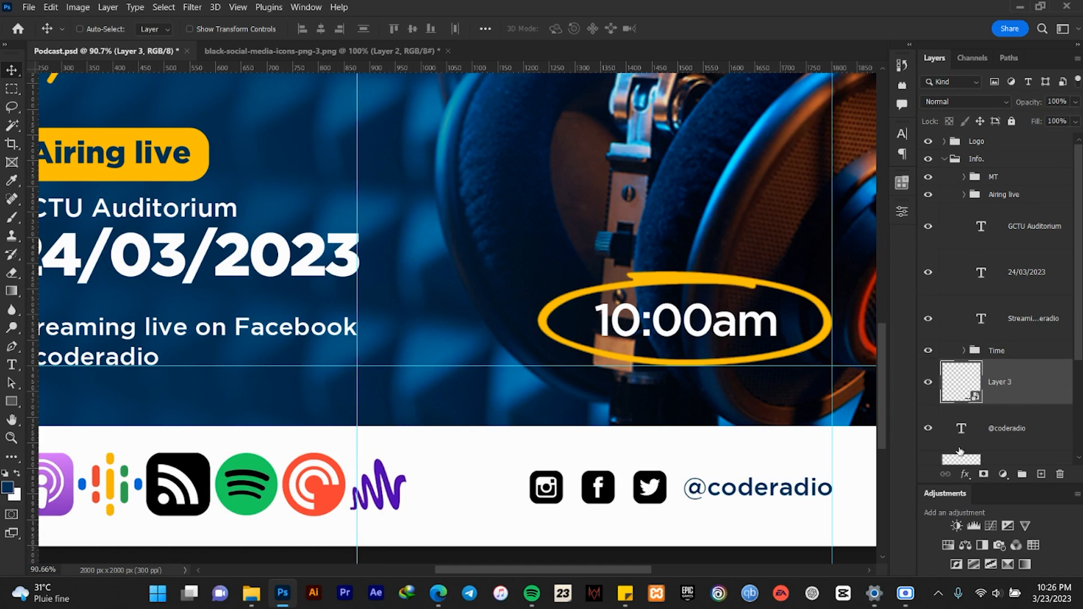
left_click(964, 473)
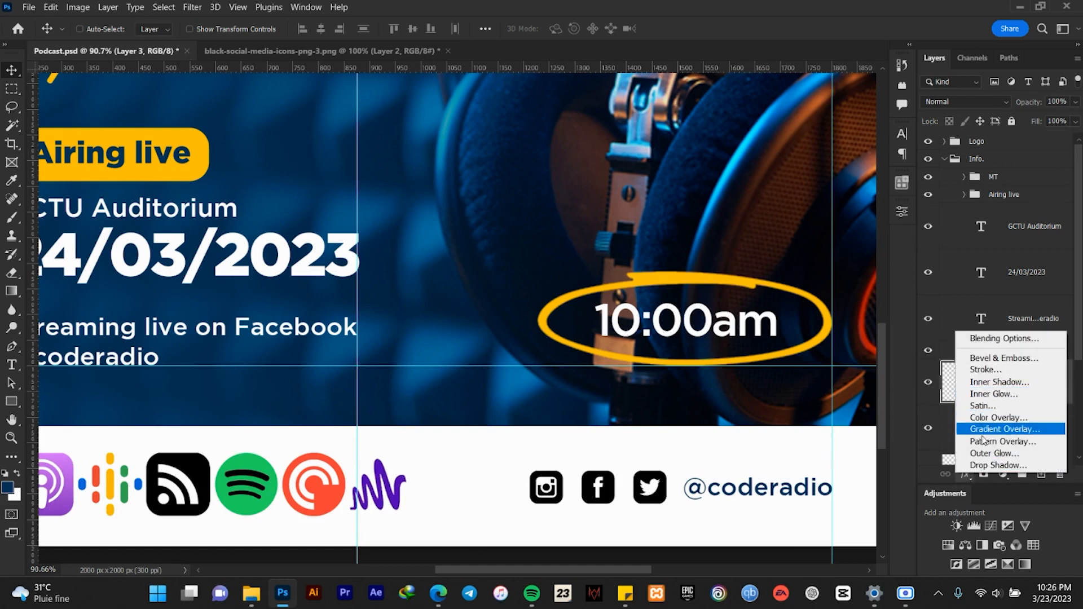
left_click(999, 418)
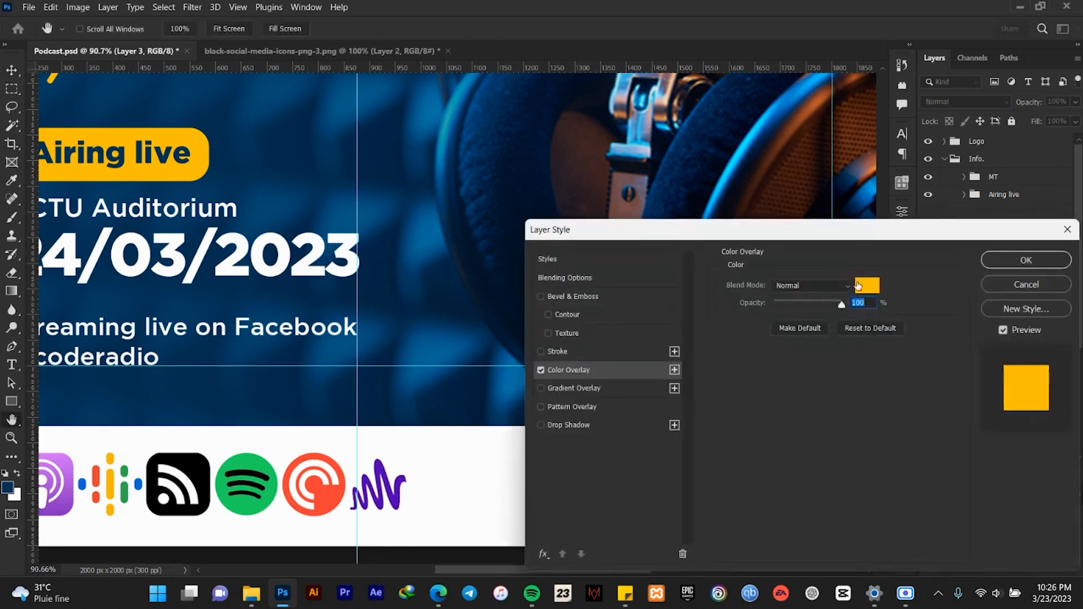
left_click(866, 286)
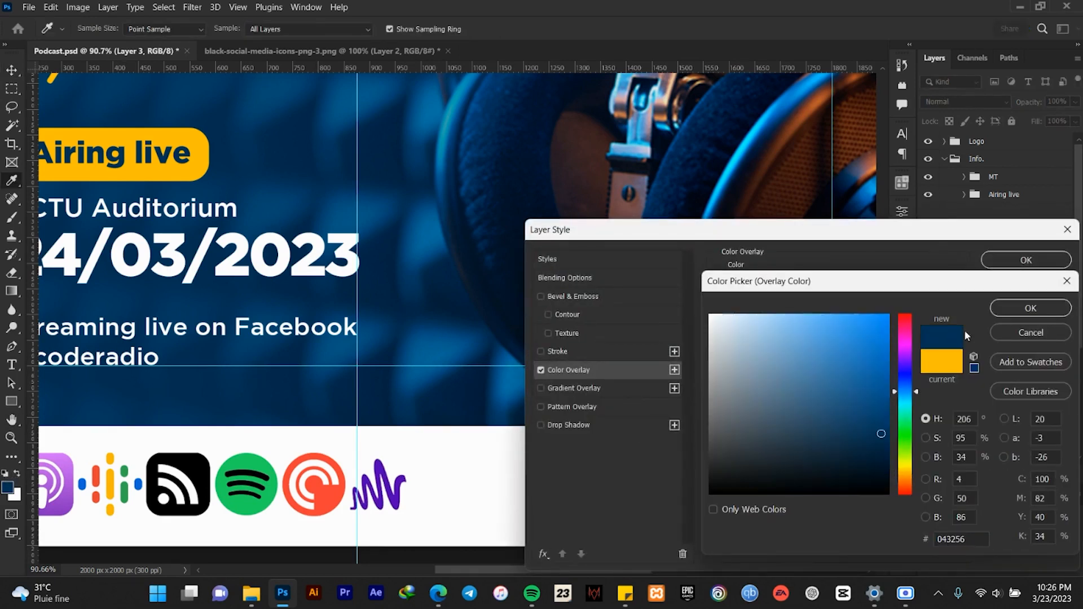
left_click(1030, 308)
left_click(1024, 260)
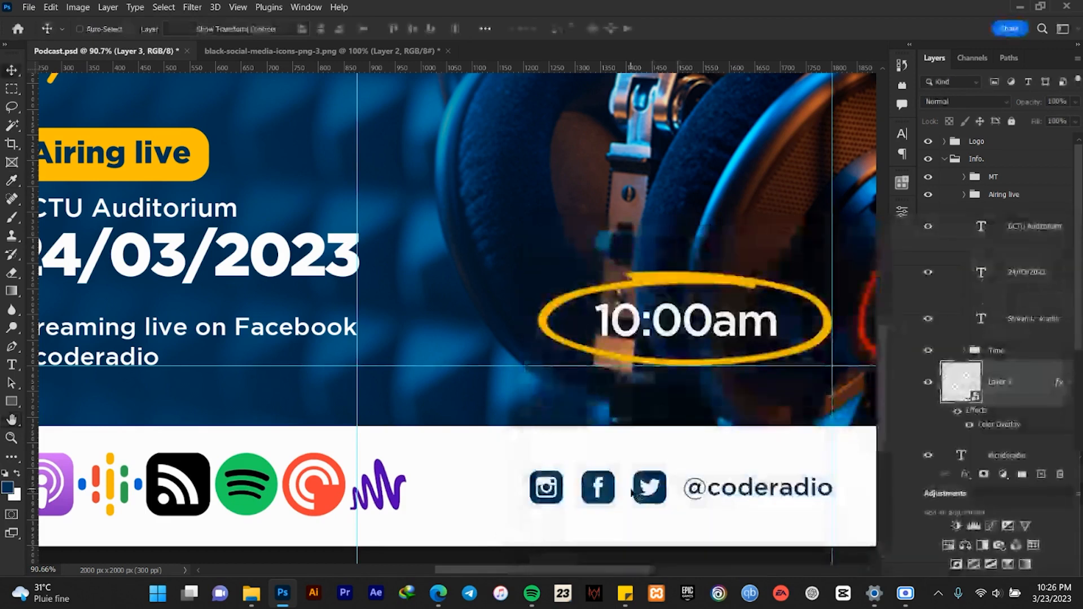
scroll(629, 489, "down", 9)
scroll(630, 489, "up", 3)
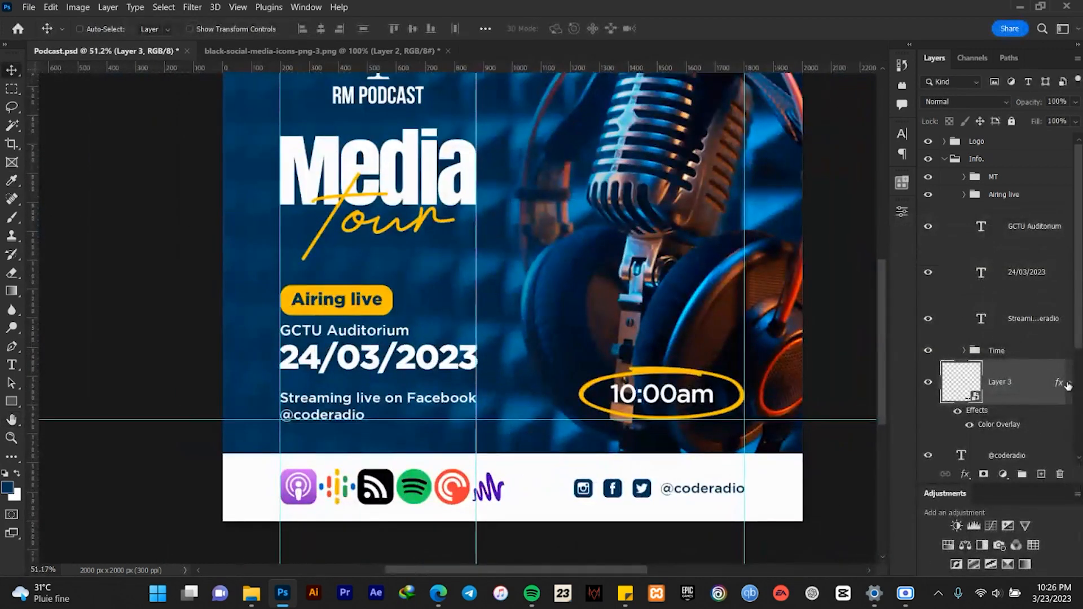
key("ctrl+g")
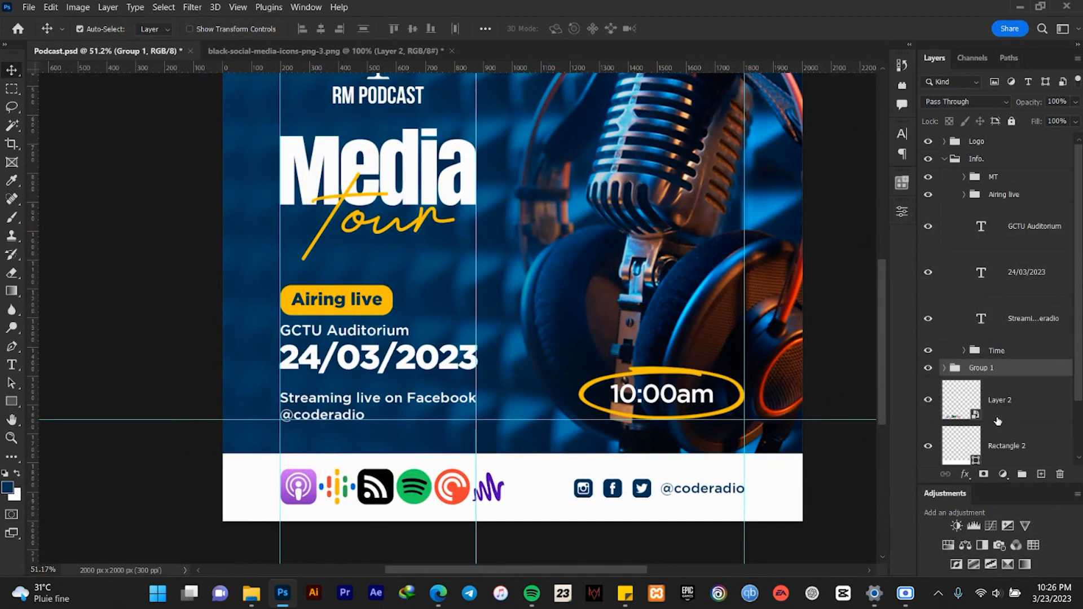
double_click(979, 367)
type("SM")
key("Return")
scroll(979, 368, "down", 1)
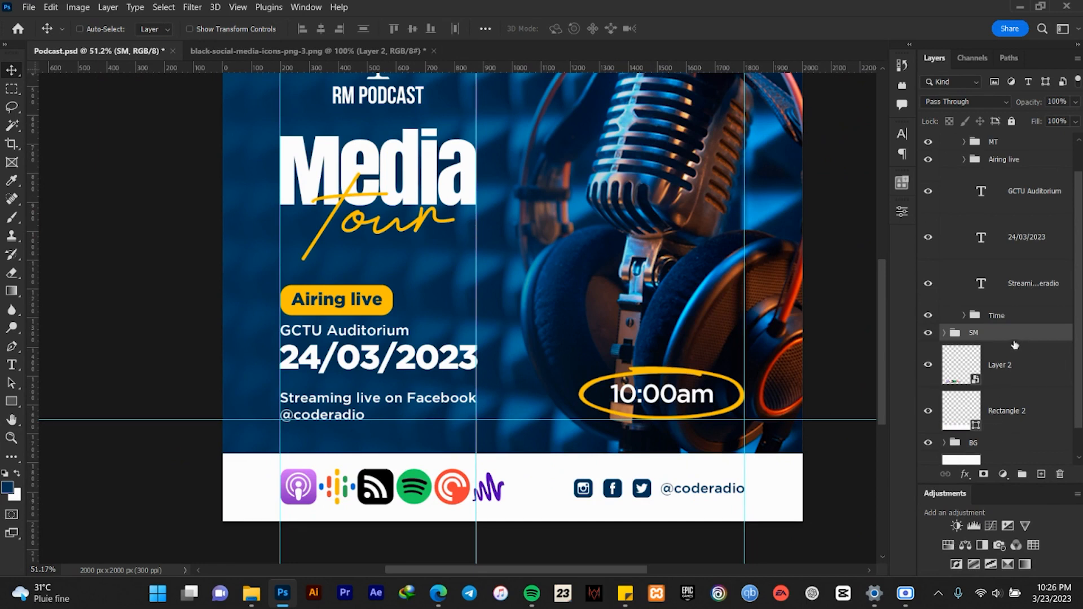
- Group SM, Layer 2 and Rectangle 2 together and name the group Bottom
left_click(1009, 379)
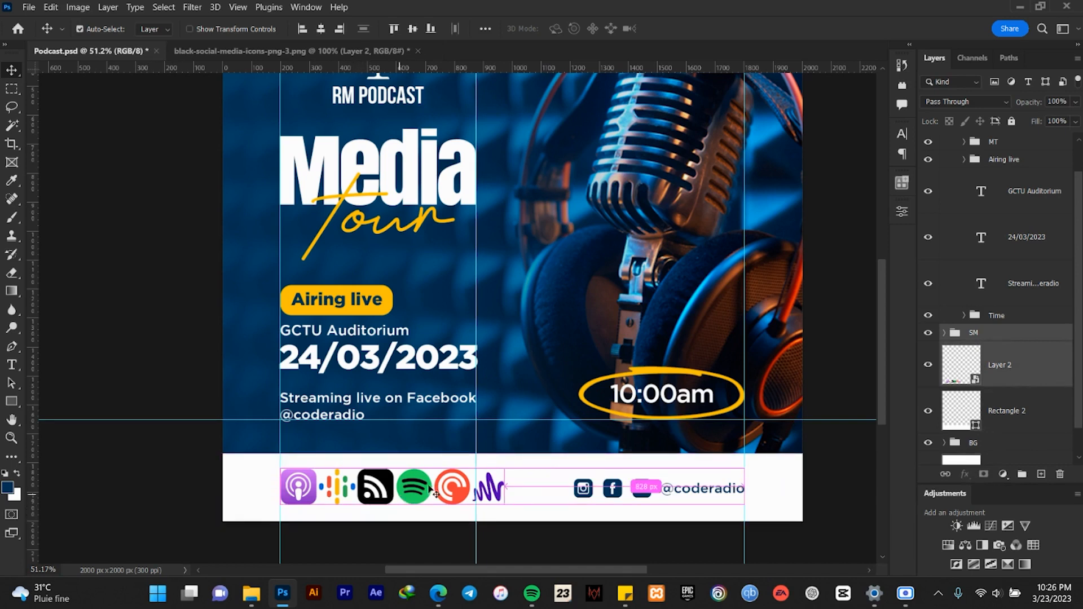
left_click(991, 420, "shift")
key("ctrl+g")
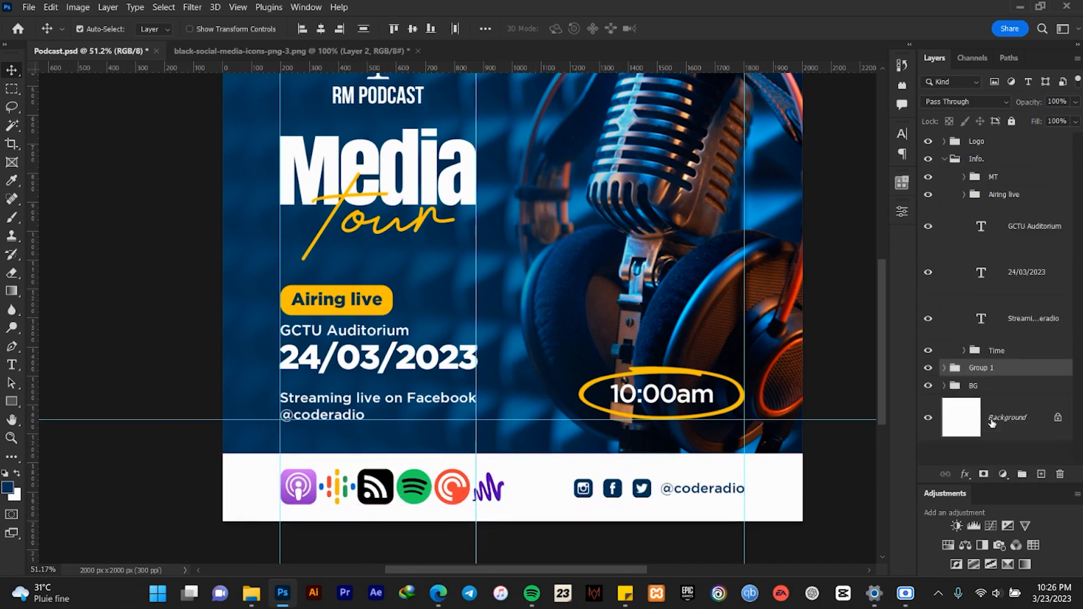
double_click(974, 367)
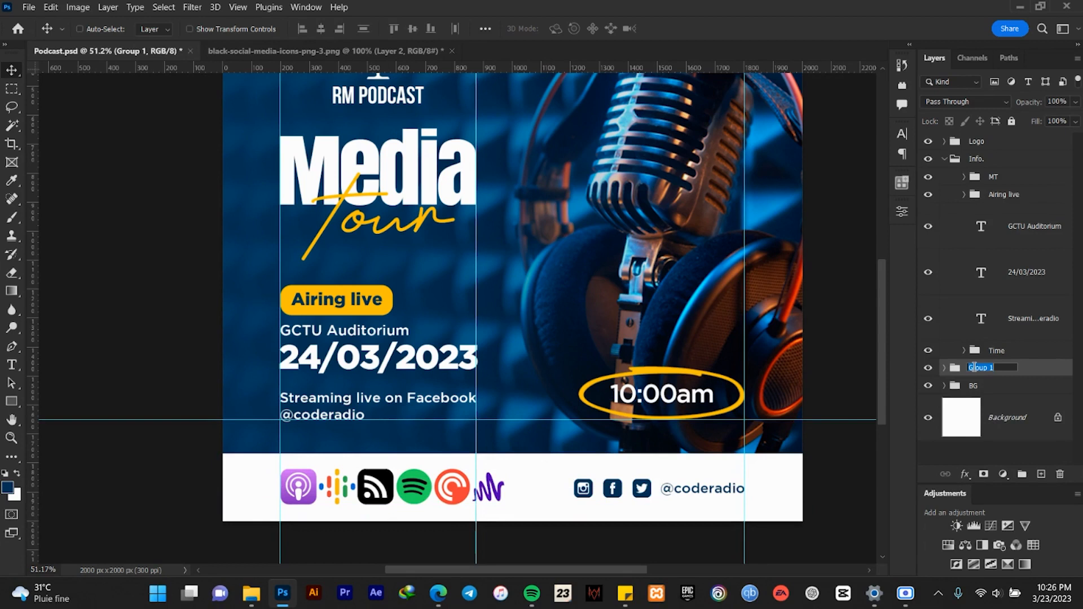
type("Bottom")
key("Return")
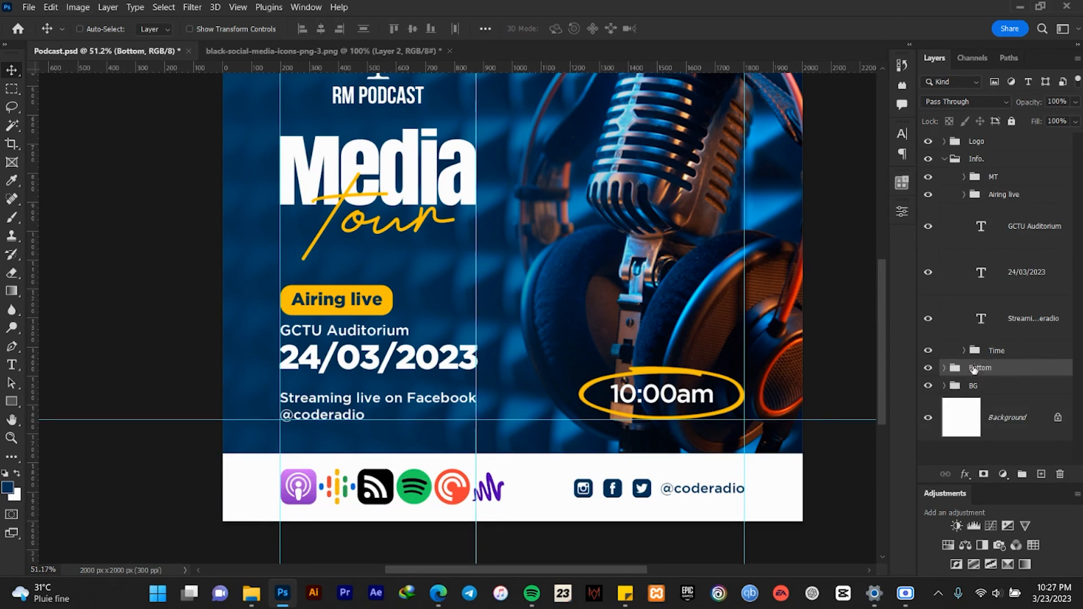
- Compare the poster with and without the Bottom group and examine the whole layout
left_click(927, 368)
left_click(927, 367)
left_click(927, 367)
left_click(927, 368)
scroll(594, 397, "down", 3)
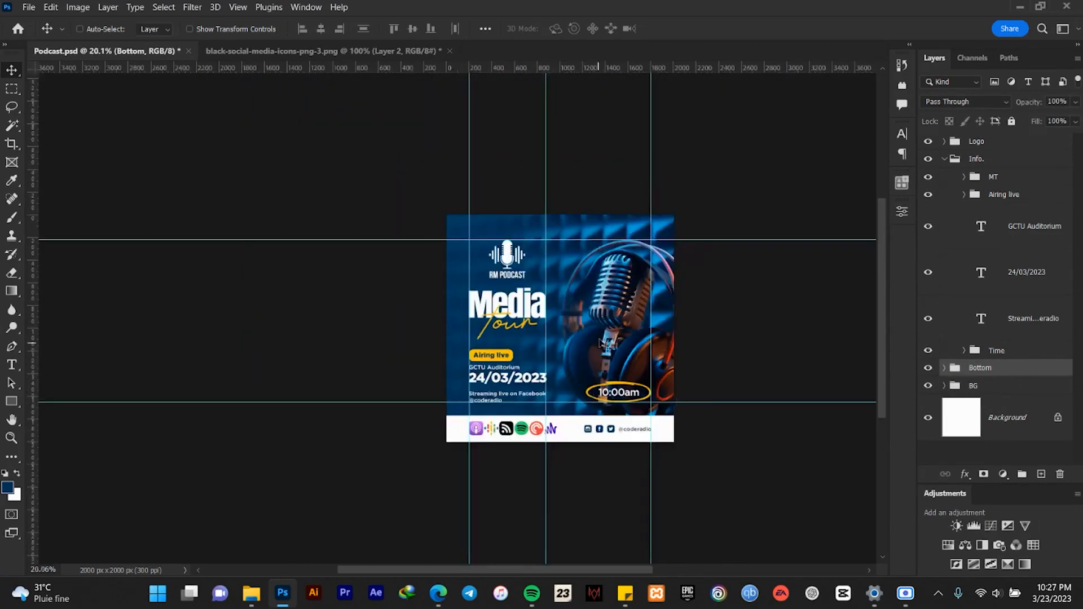
scroll(603, 325, "up", 2)
scroll(603, 325, "up", 2)
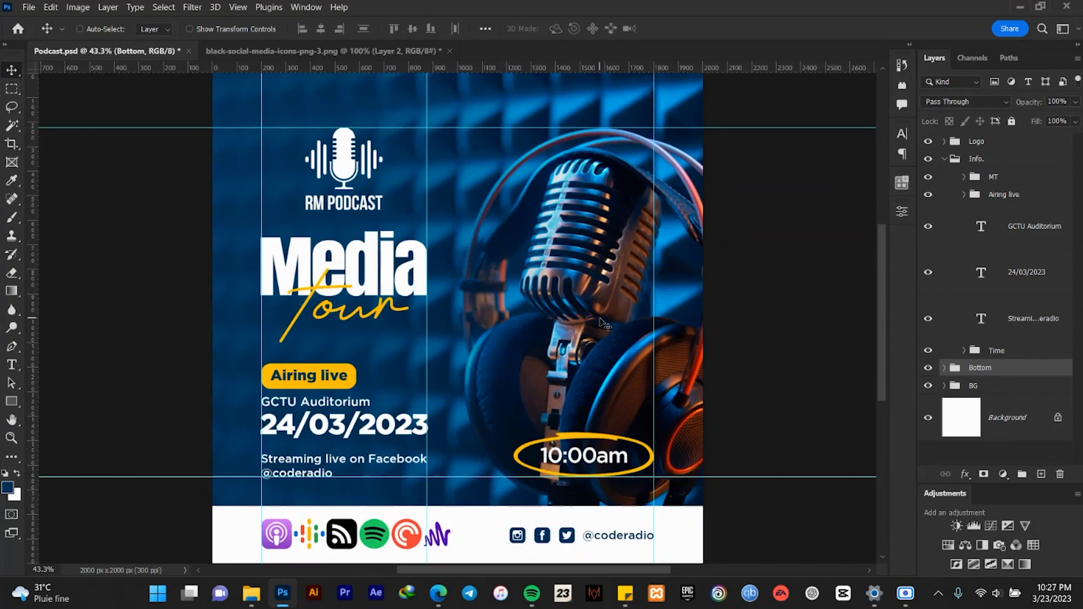
scroll(520, 343, "down", 1)
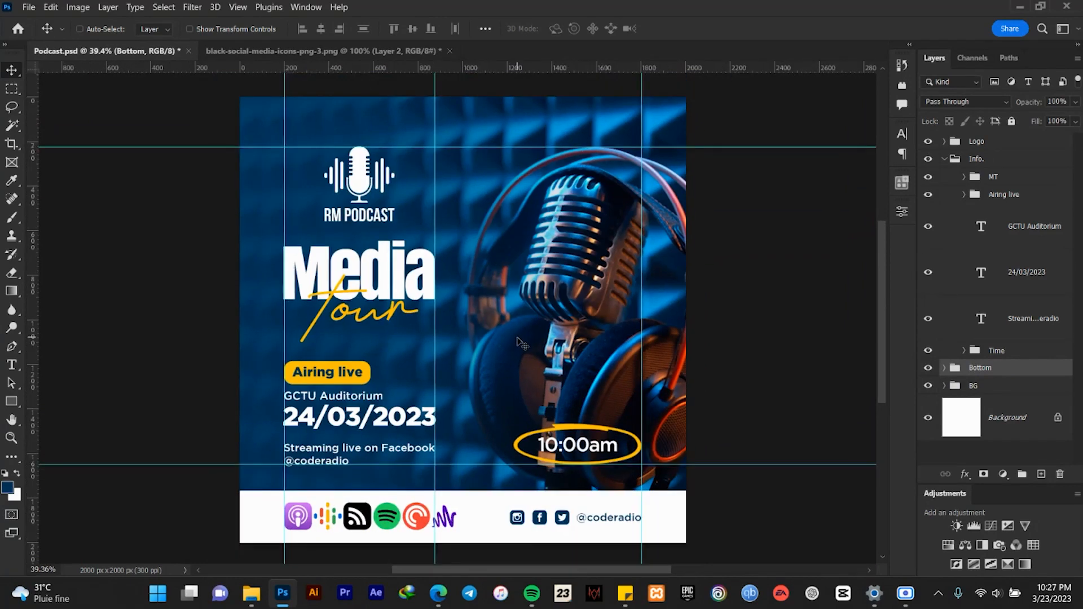
scroll(520, 342, "up", 1)
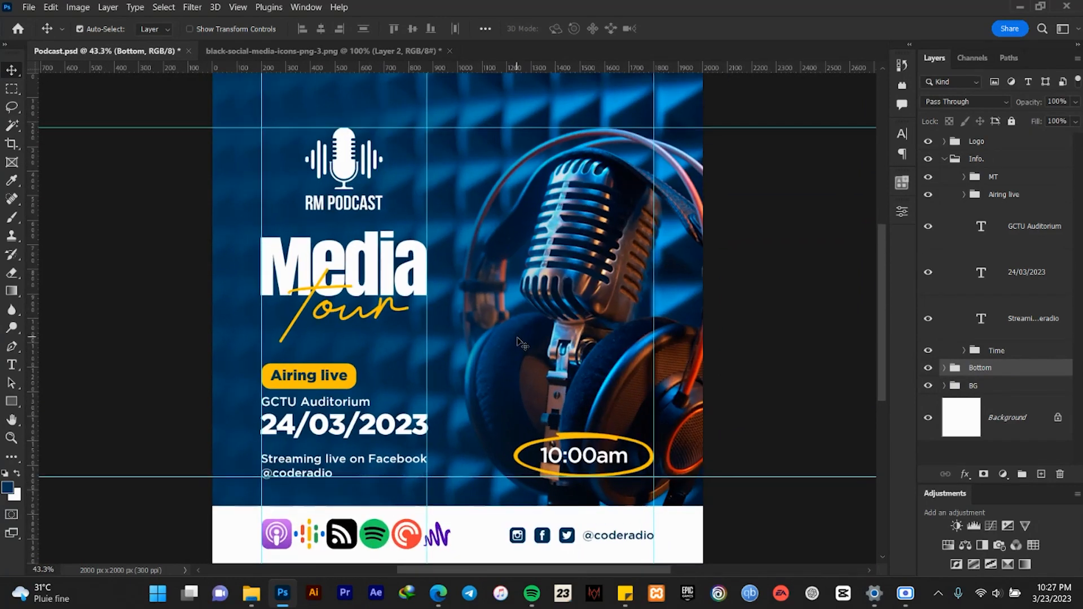
- Save the poster file and collapse the Info group
key("ctrl+s")
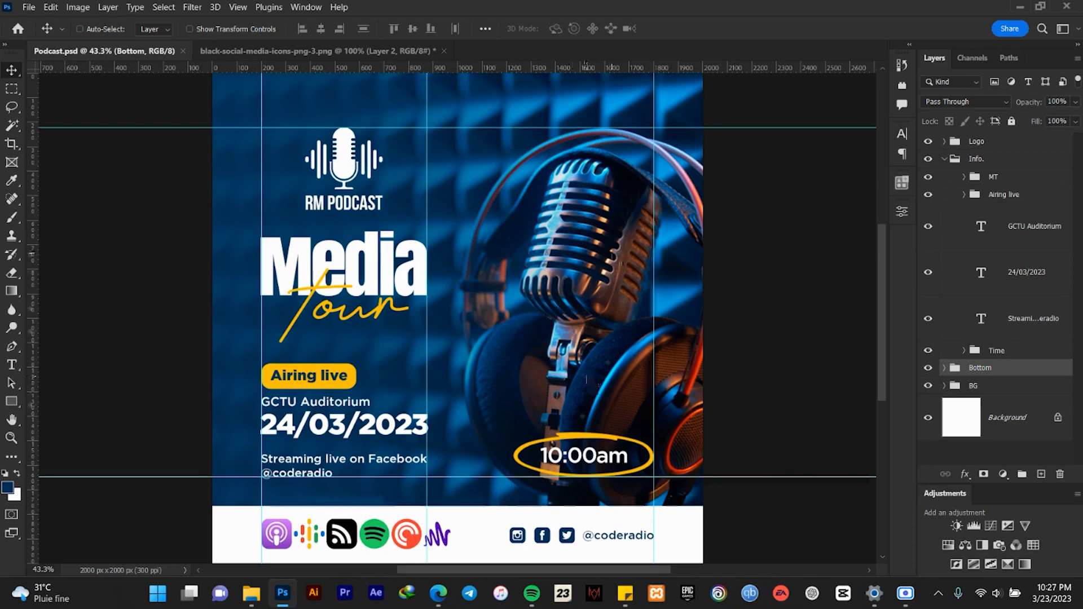
left_click(945, 159)
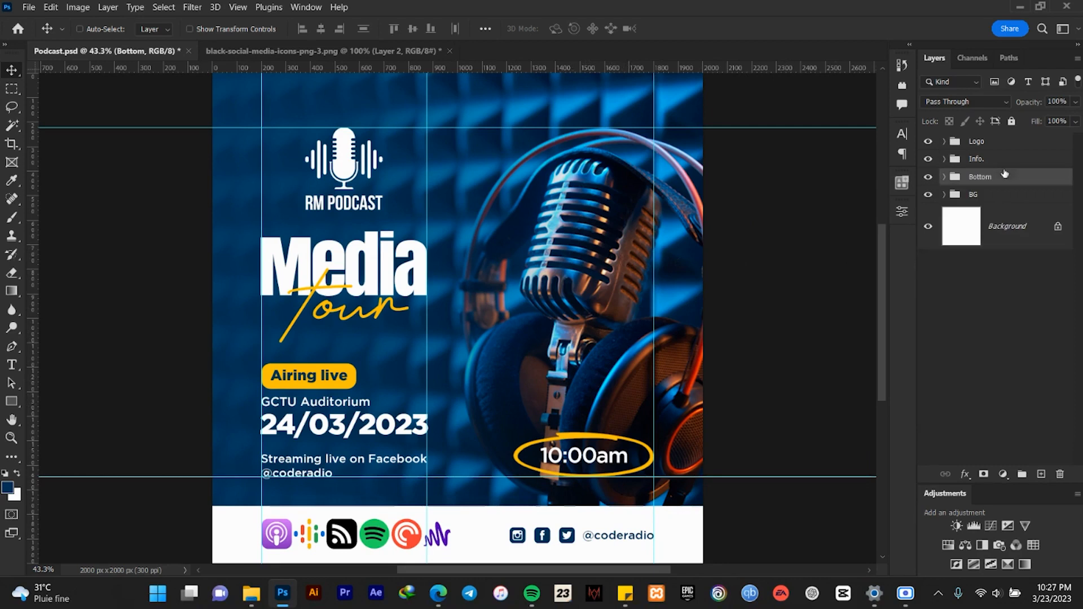
- Place the light-streak image zV2KJonP23 from the project folder above the colour fill layer inside the BG group
left_click(1009, 232)
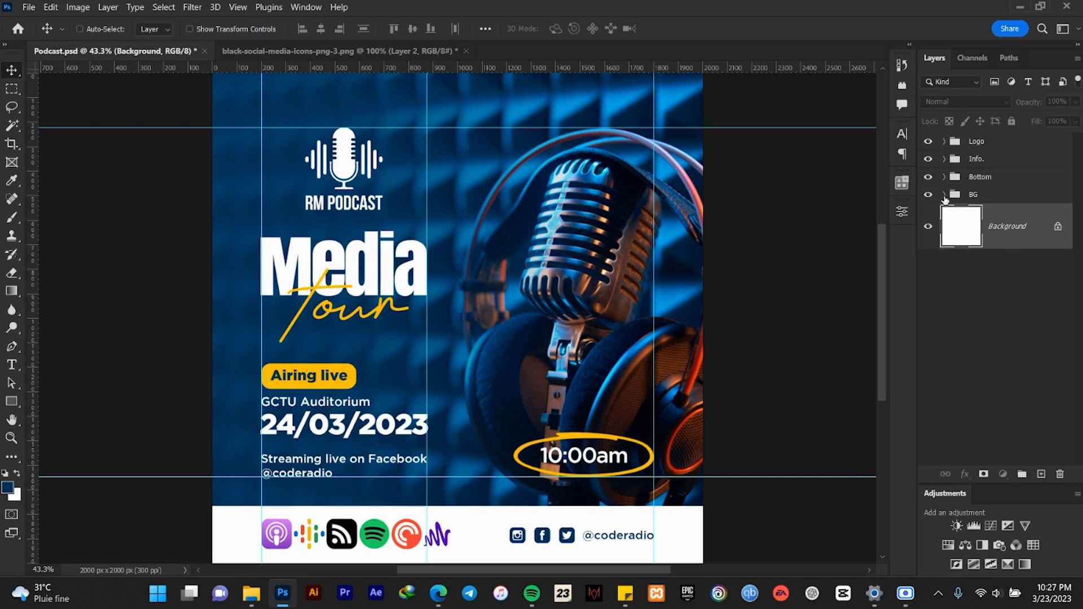
left_click(944, 195)
left_click(957, 221)
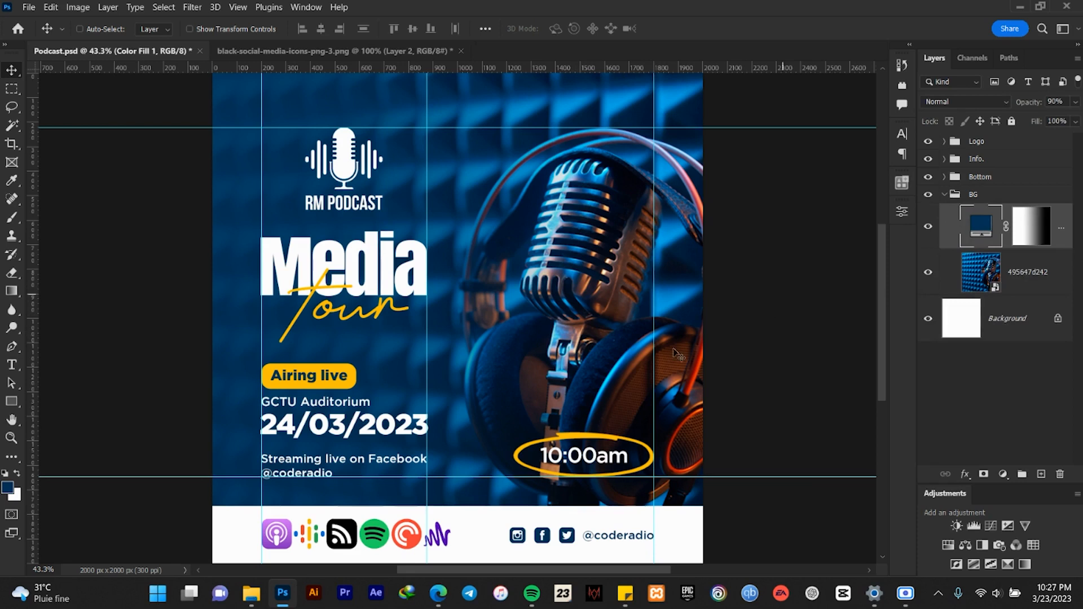
left_click(252, 593)
left_click_drag(794, 287, 168, 256)
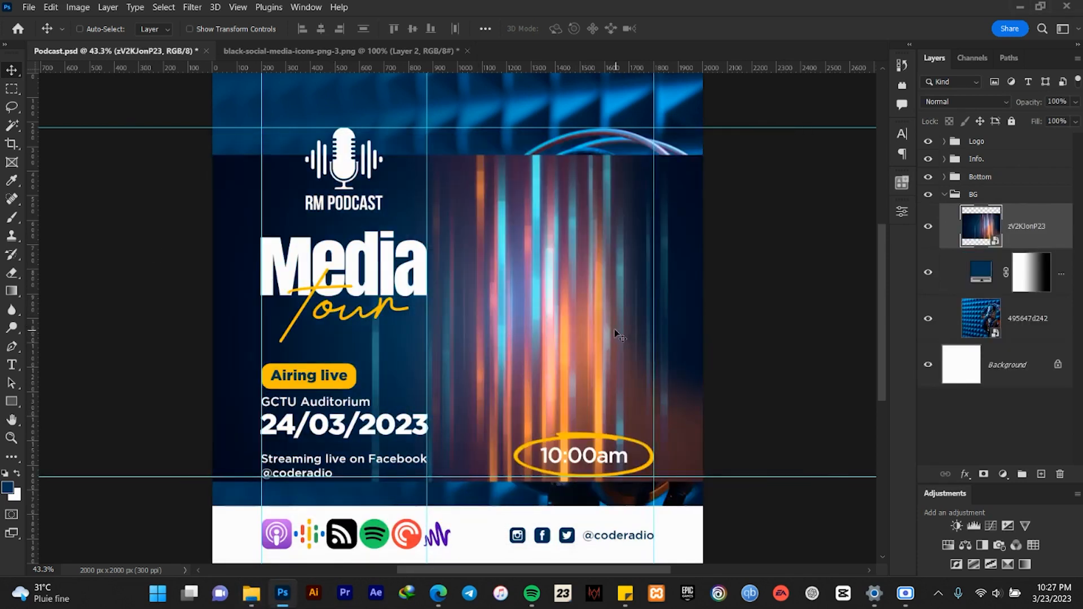
- Move the light-streak image up and to the right over the microphone so it covers the canvas's upper edge, and hide its layer
left_click_drag(546, 370, 585, 282)
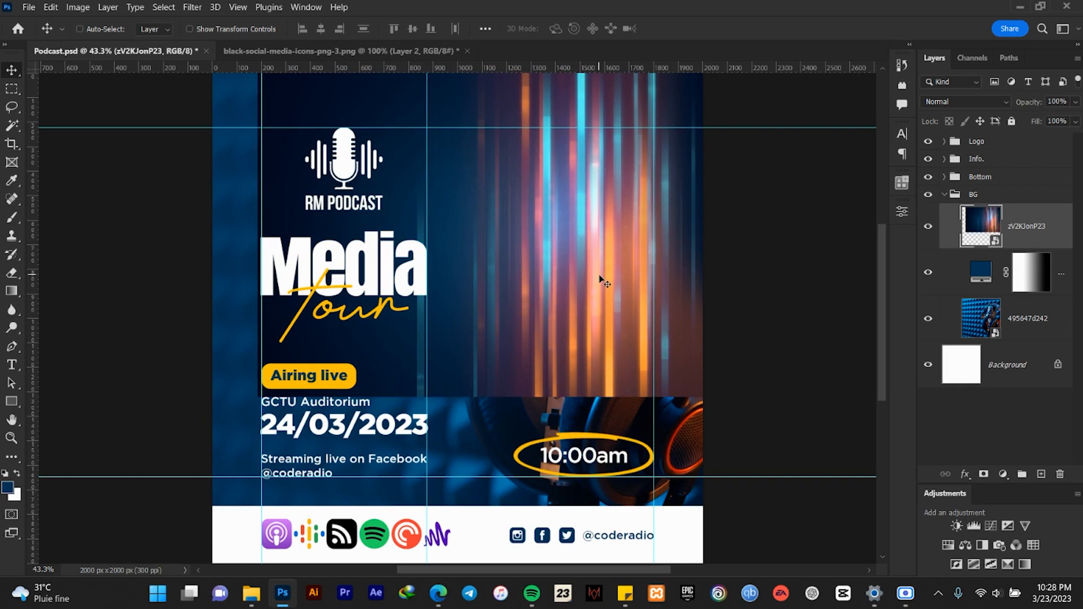
mouse_move(587, 255)
left_mouse_down()
mouse_move(589, 414)
mouse_move(585, 254)
left_mouse_up()
scroll(576, 337, "down", 3)
scroll(601, 216, "up", 3)
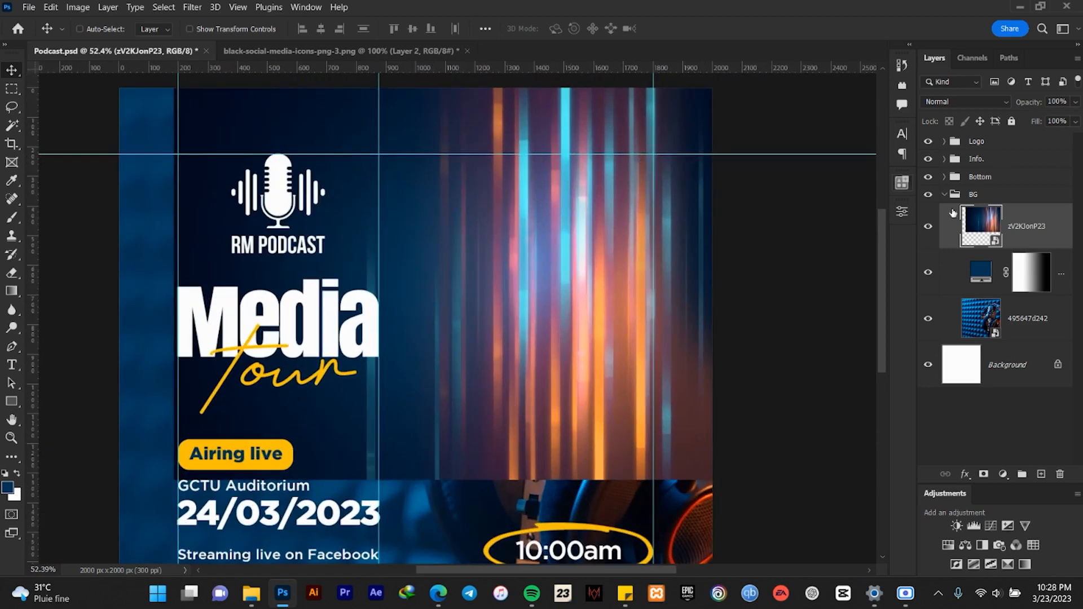
left_click(927, 226)
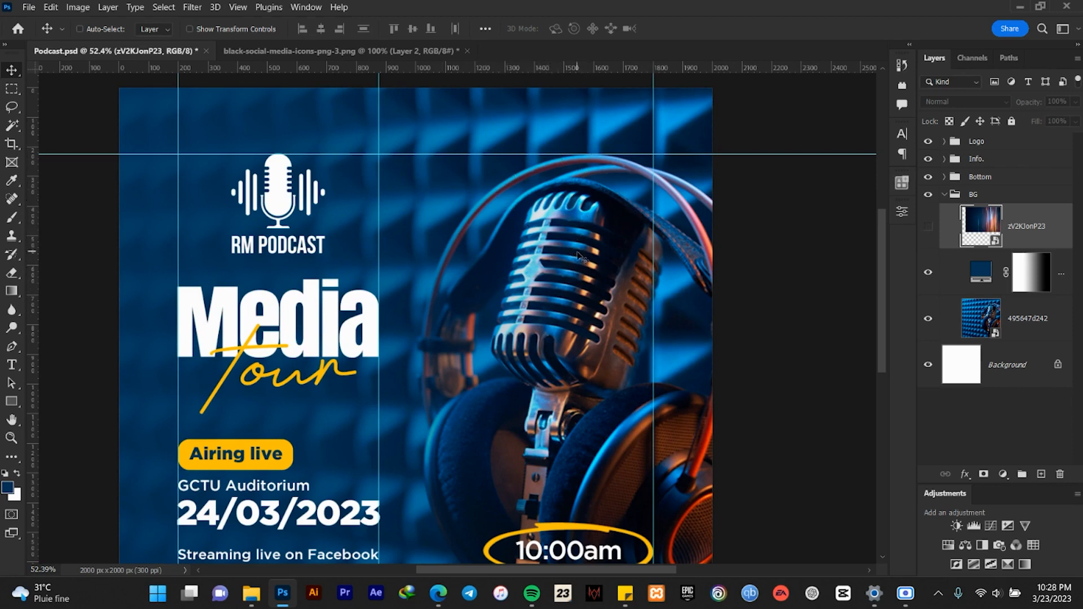
- Show the light-streak layer, scale the image down to about 82%, and position it over the microphone's upper part and the canvas's upper edge
left_click(927, 227)
key("ctrl+t")
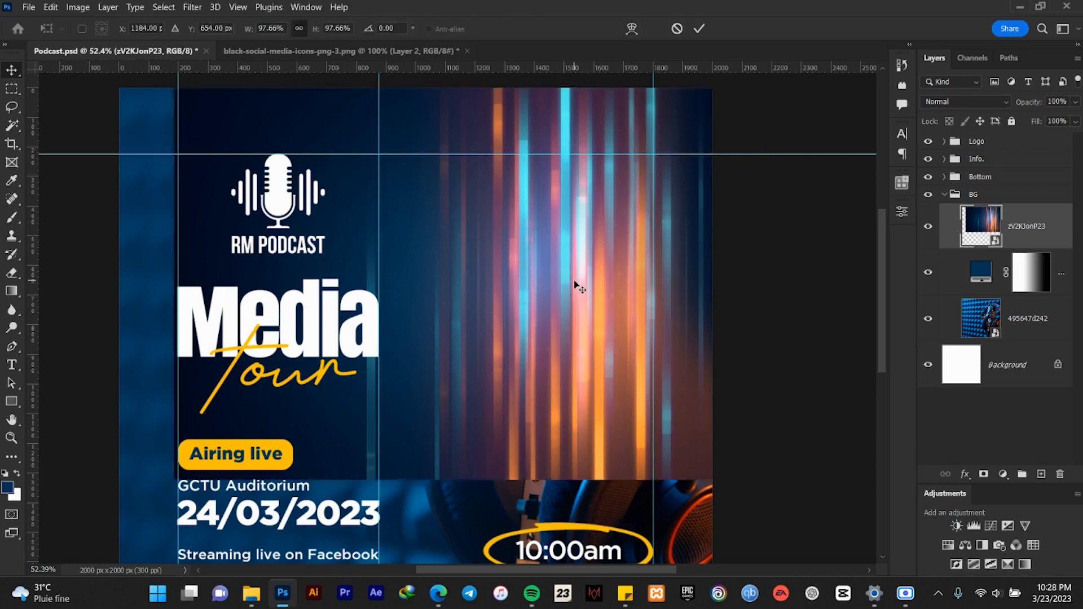
left_click_drag(173, 478, 266, 417)
mouse_move(568, 310)
left_mouse_down()
mouse_move(339, 262)
mouse_move(565, 258)
mouse_move(554, 248)
mouse_move(570, 267)
left_mouse_up()
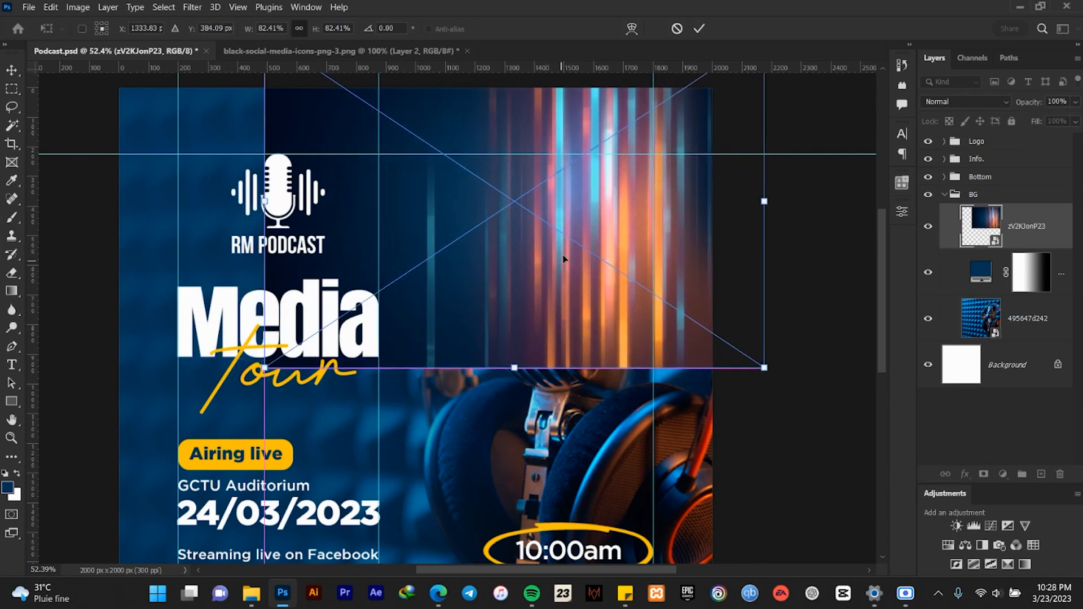
left_click(698, 28)
- Set the light-streak layer's blend mode to Screen and shift the image slightly left over the microphone
left_click(965, 101)
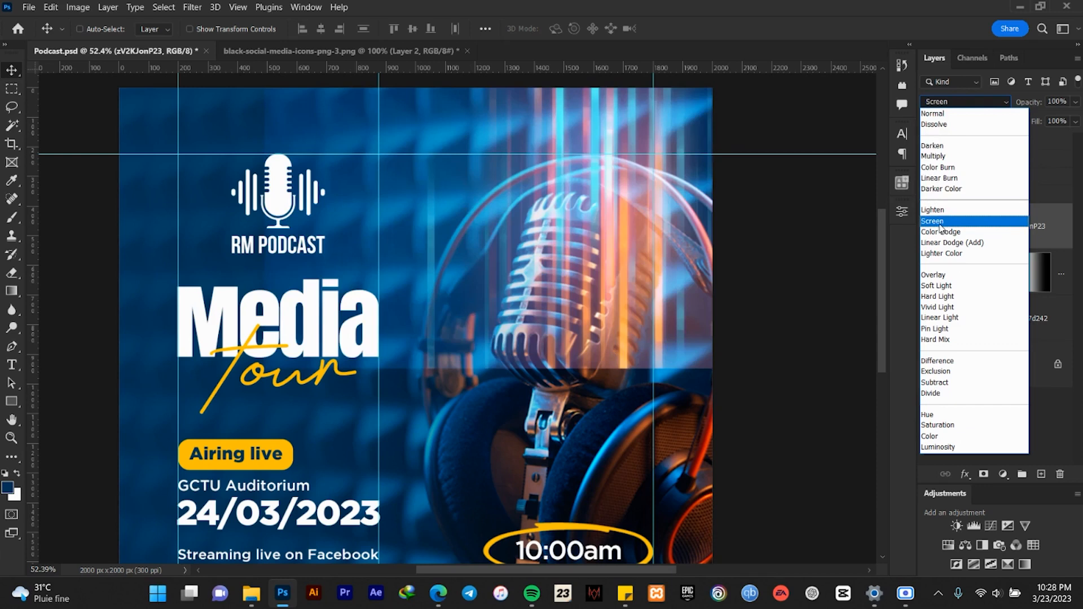
left_click(939, 221)
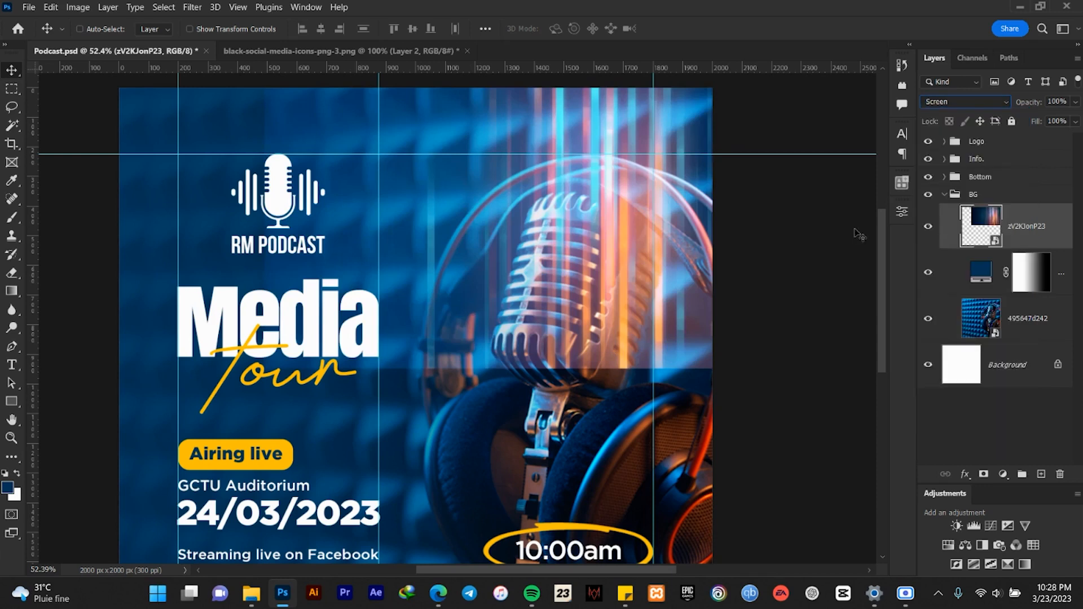
left_click_drag(571, 215, 591, 219)
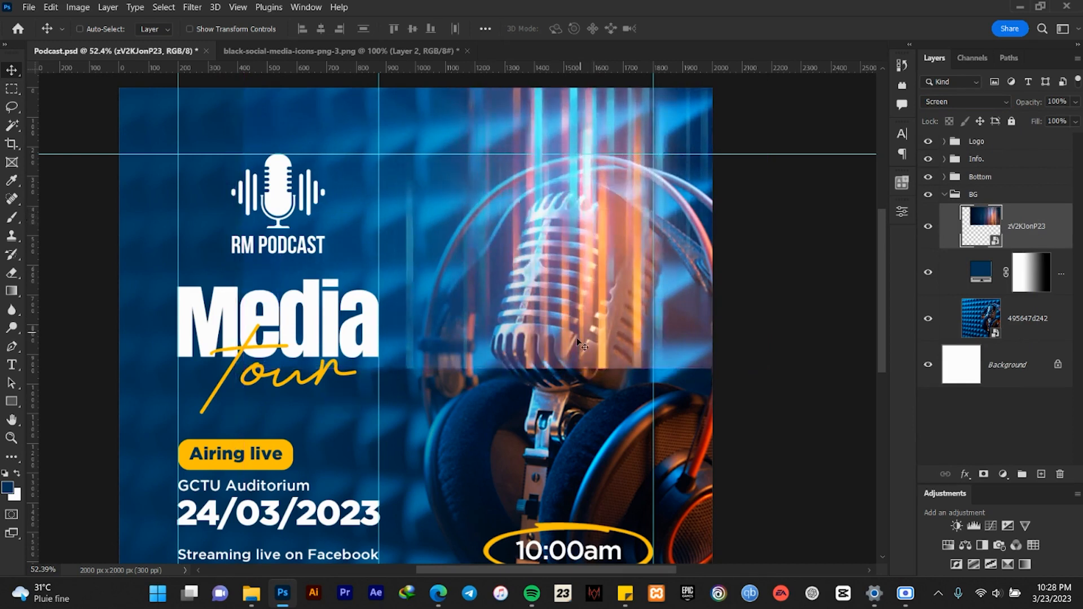
- Examine how the light streaks blend over the microphone, including their lower edge, up close and in the whole poster
scroll(571, 398, "up", 3)
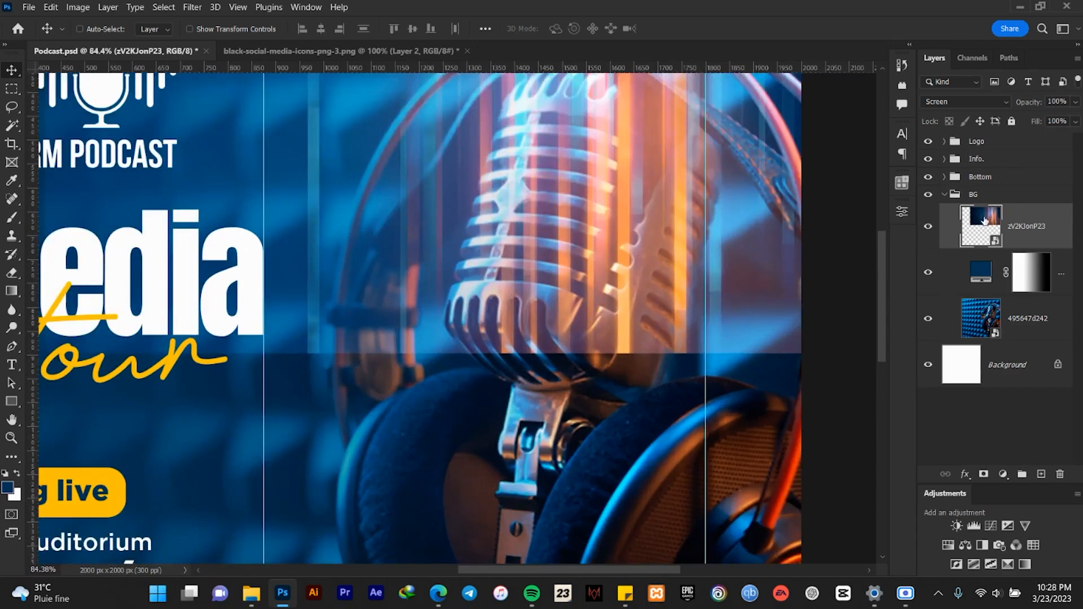
scroll(598, 304, "down", 4)
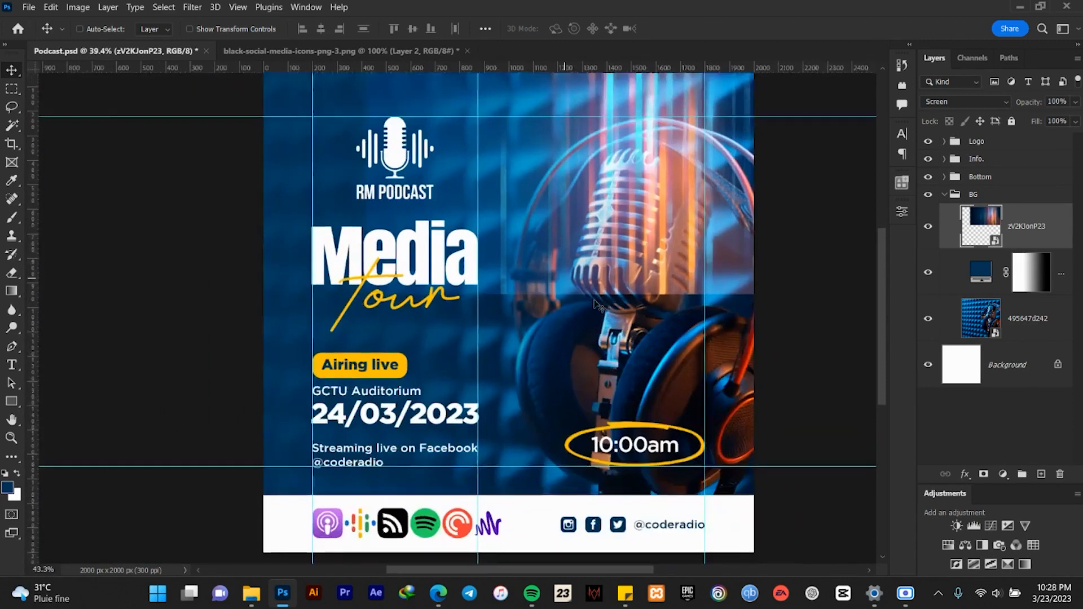
scroll(595, 303, "up", 2)
scroll(665, 284, "down", 3)
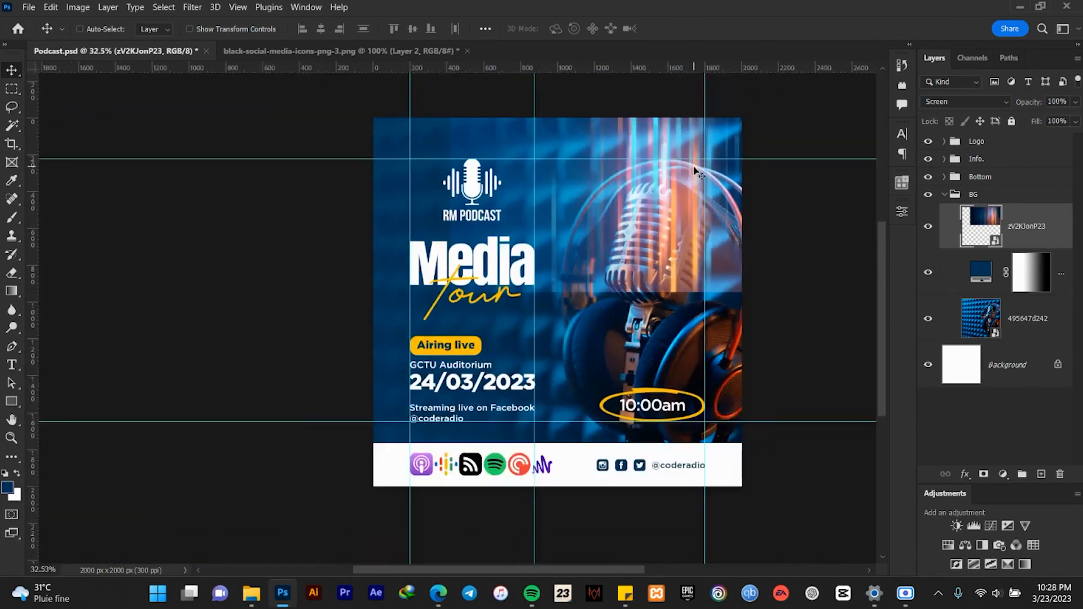
scroll(698, 172, "up", 3)
scroll(662, 322, "down", 2)
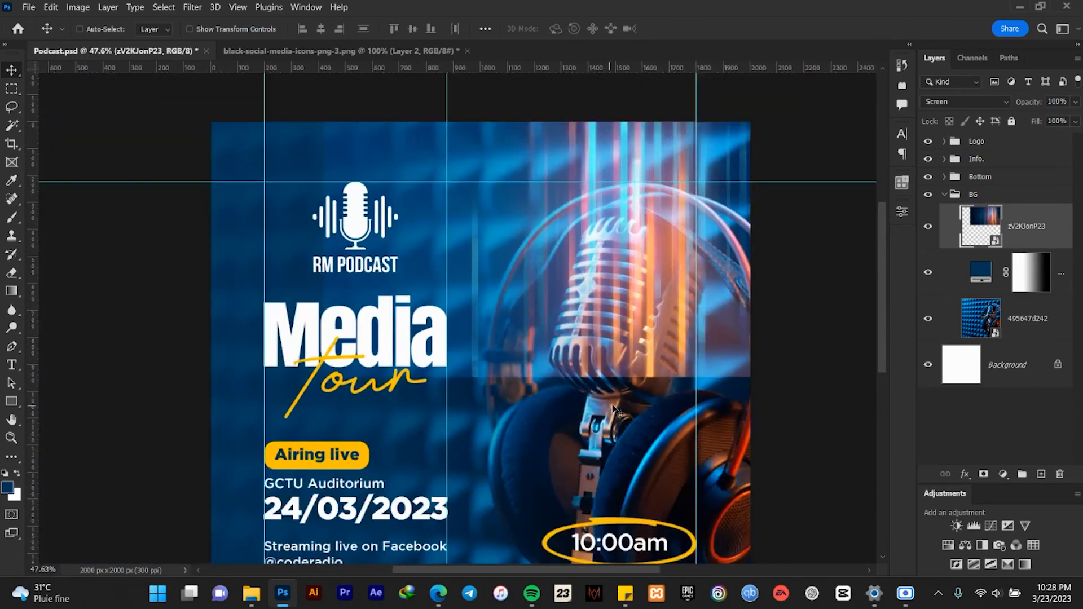
scroll(603, 383, "up", 2)
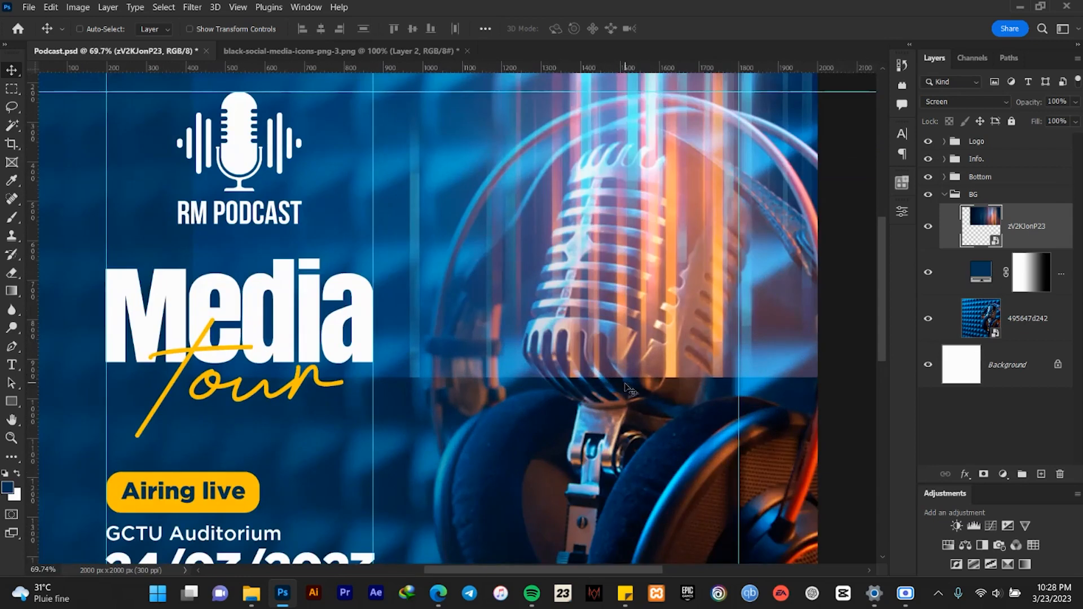
scroll(596, 354, "down", 1)
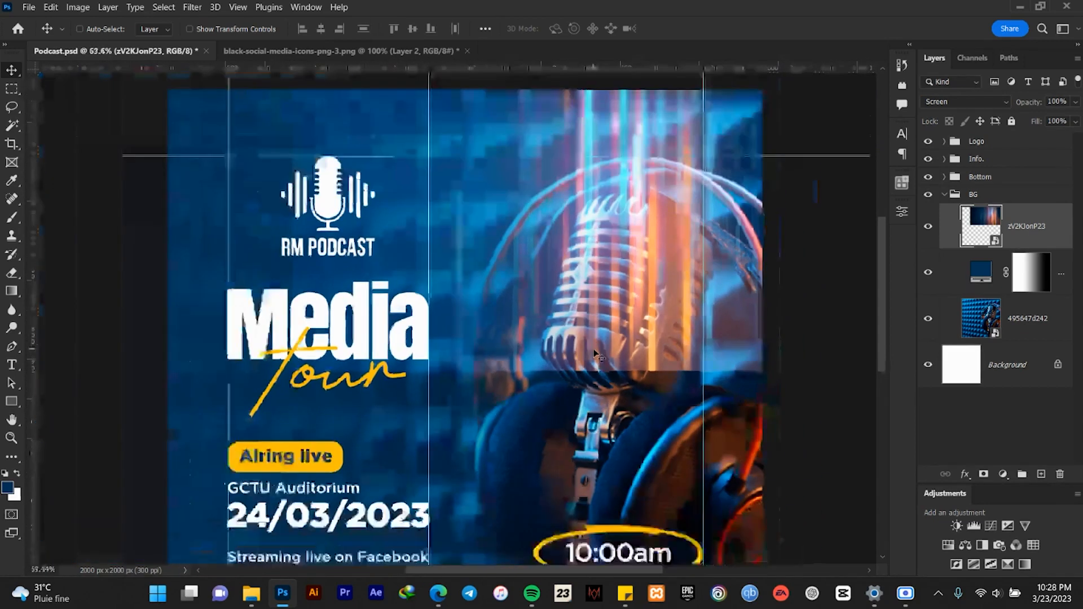
scroll(596, 354, "down", 1)
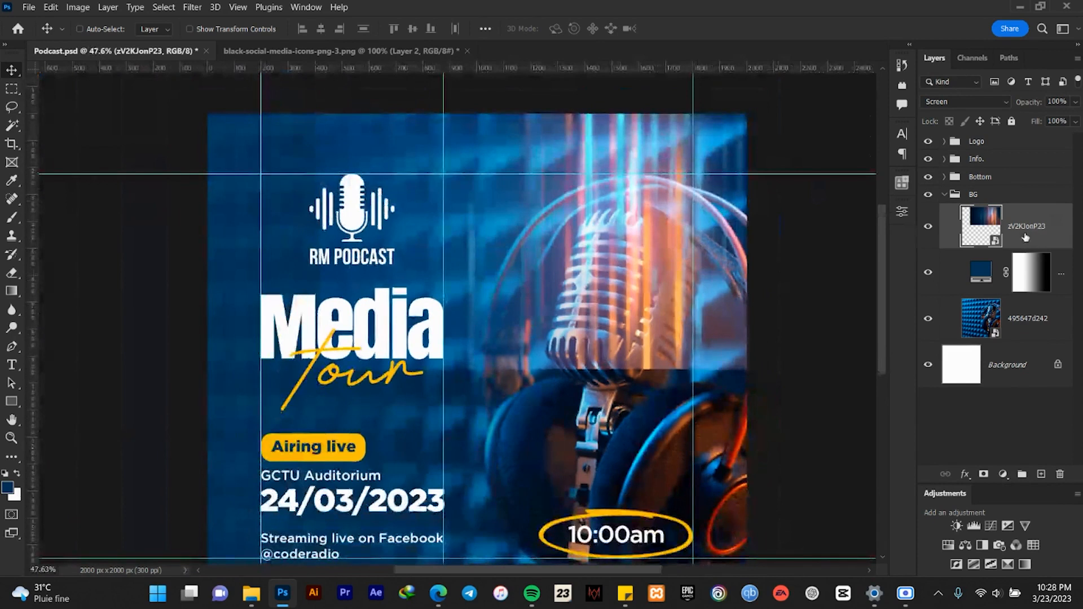
- Rasterize the light-streak layer, add a layer mask, and fade the streaks' lower part with a vertical black-to-white gradient
right_click(1064, 223)
left_click(1000, 269)
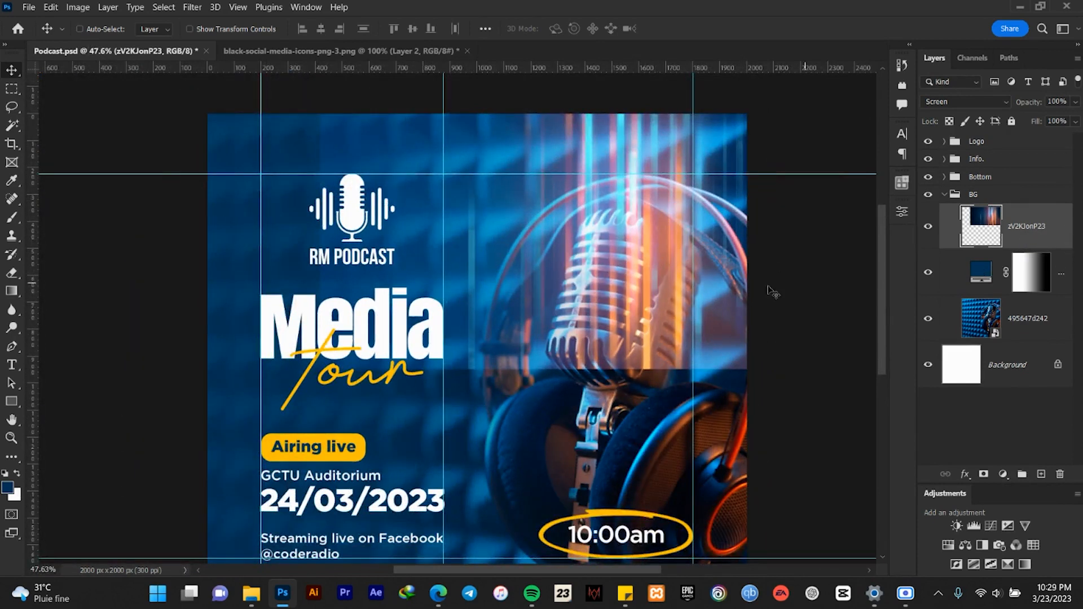
left_click(982, 474)
left_click(11, 291)
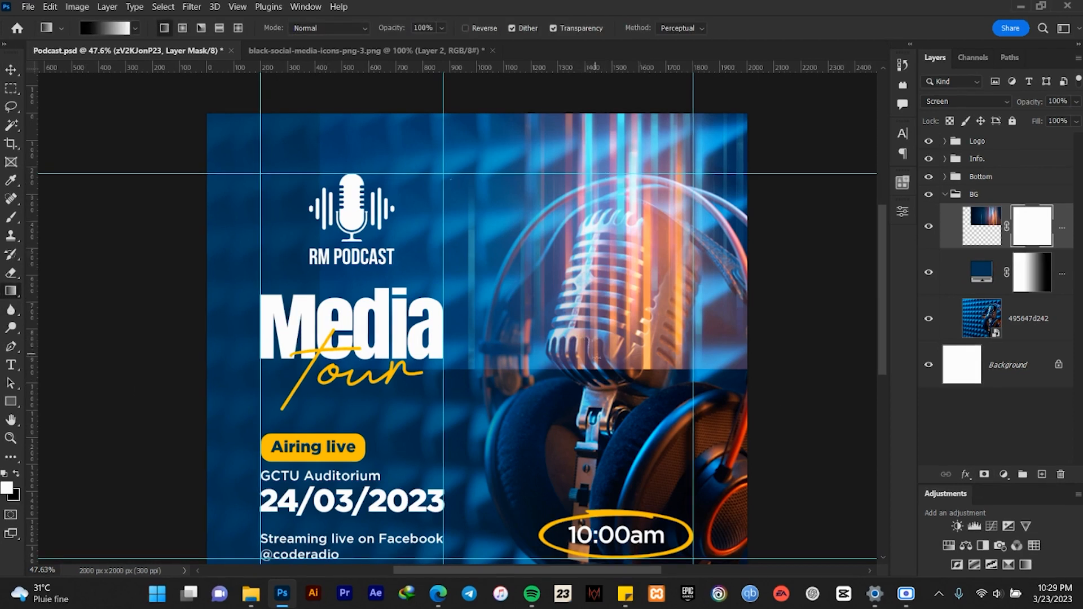
left_click_drag(612, 372, 618, 207)
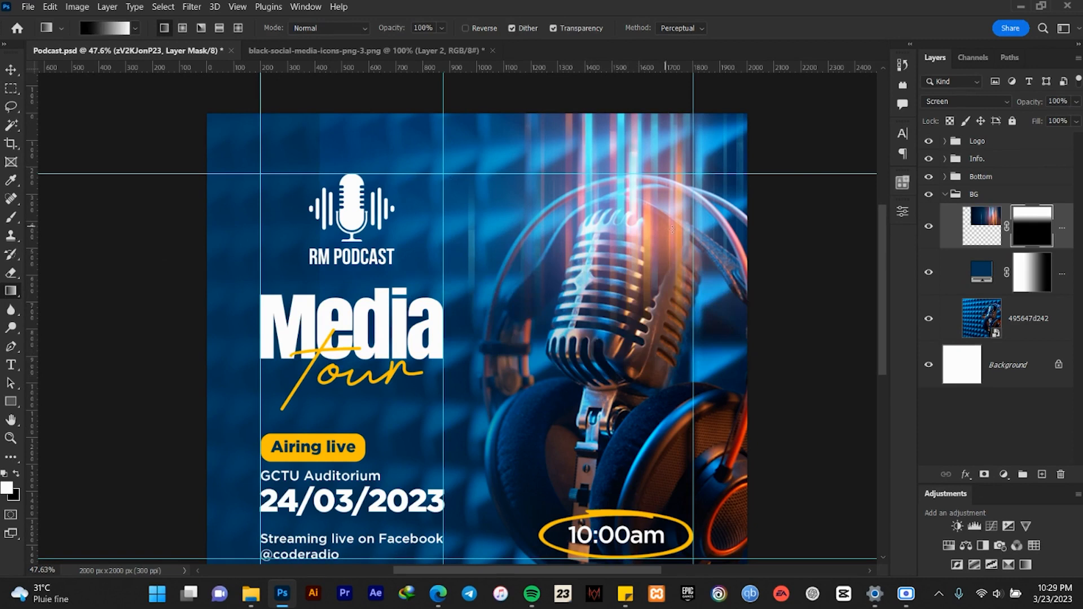
- Apply the light-streak layer's mask, add a new one, and fade the image's left side with a horizontal gradient from the logo to the microphone
right_click(1019, 241)
left_click(979, 362)
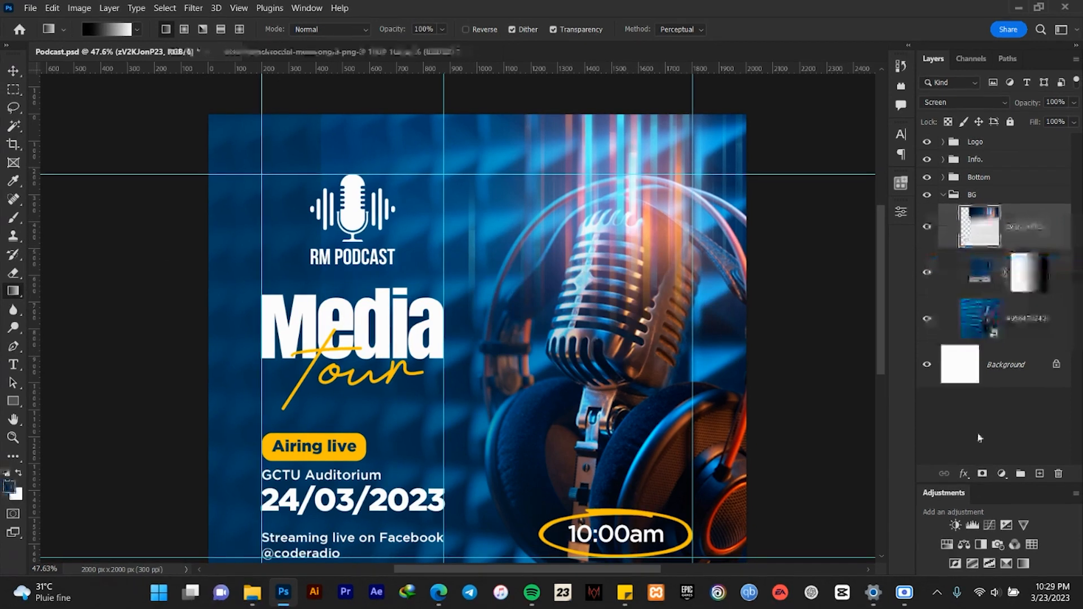
left_click(982, 474)
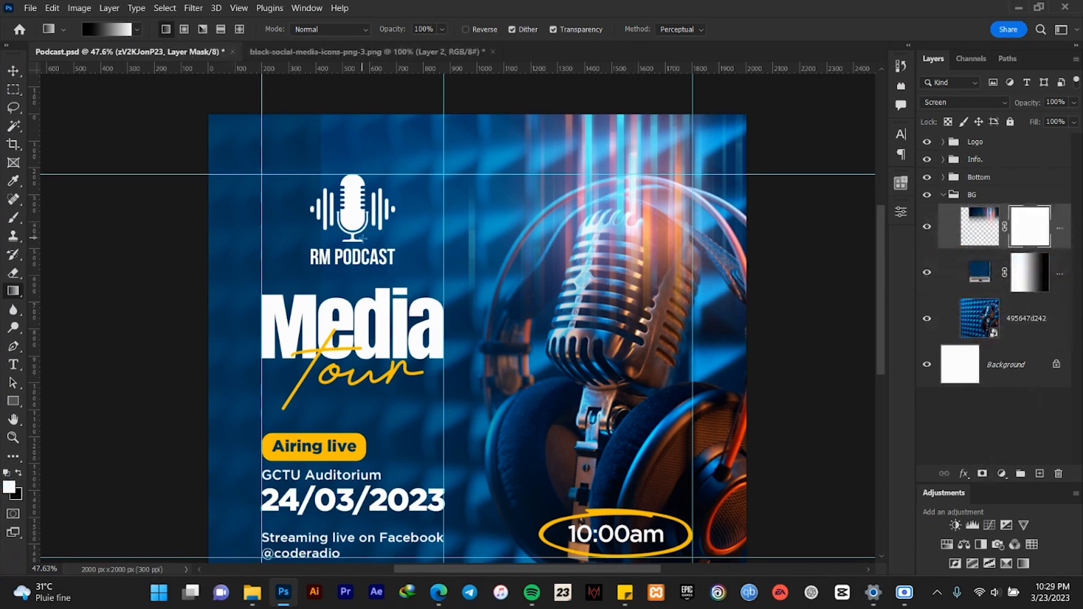
scroll(370, 227, "up", 2)
left_click_drag(302, 228, 623, 227)
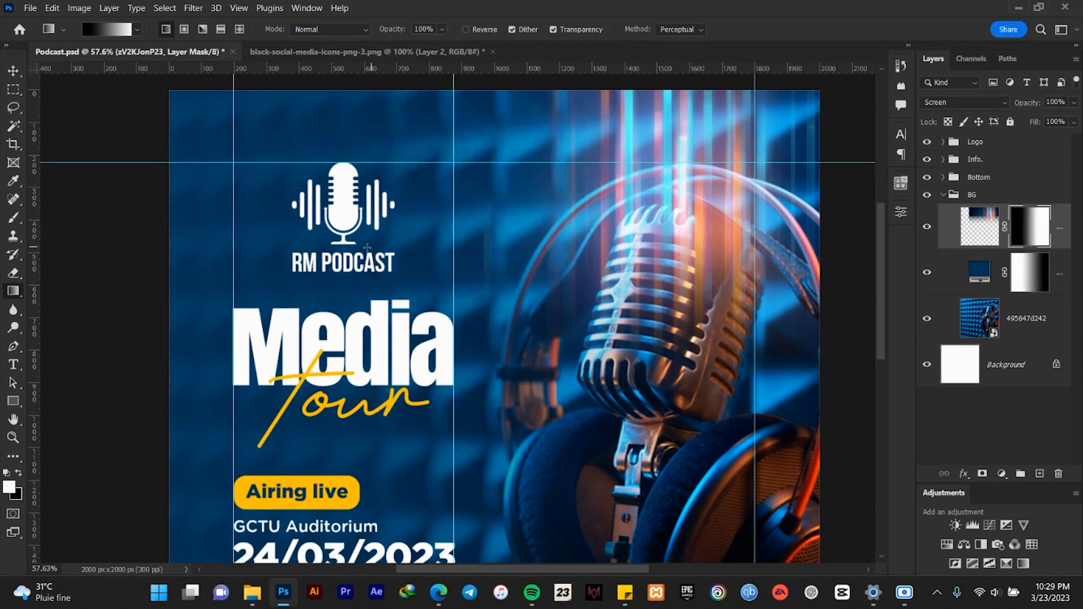
left_click_drag(314, 237, 692, 231)
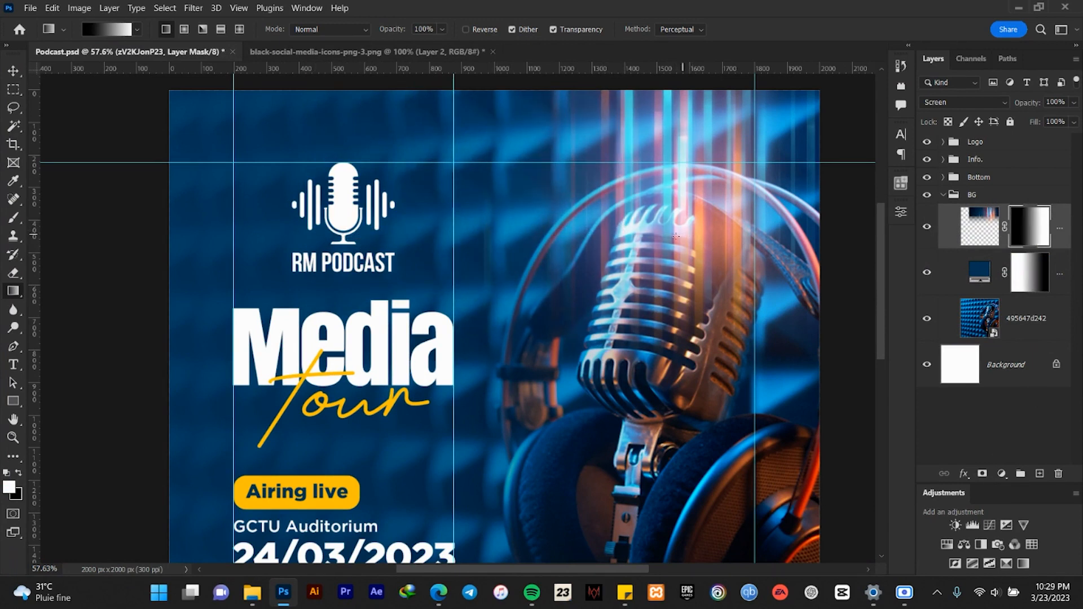
- Target the light-streak image instead of its mask and set the layer's opacity to 90%
key("v")
scroll(694, 242, "down", 5)
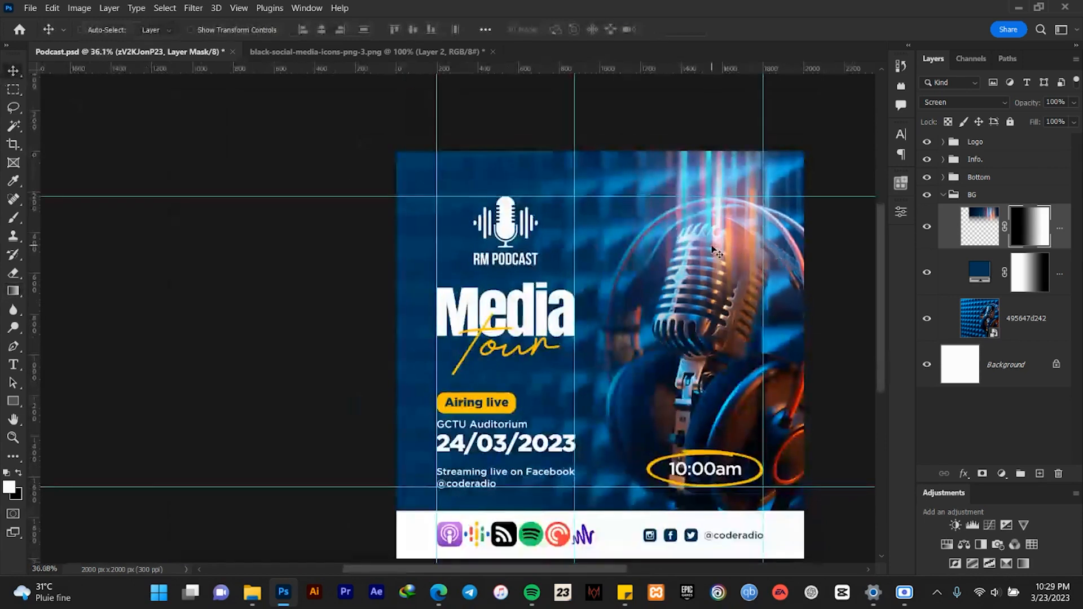
scroll(717, 254, "down", 5)
scroll(725, 255, "up", 7)
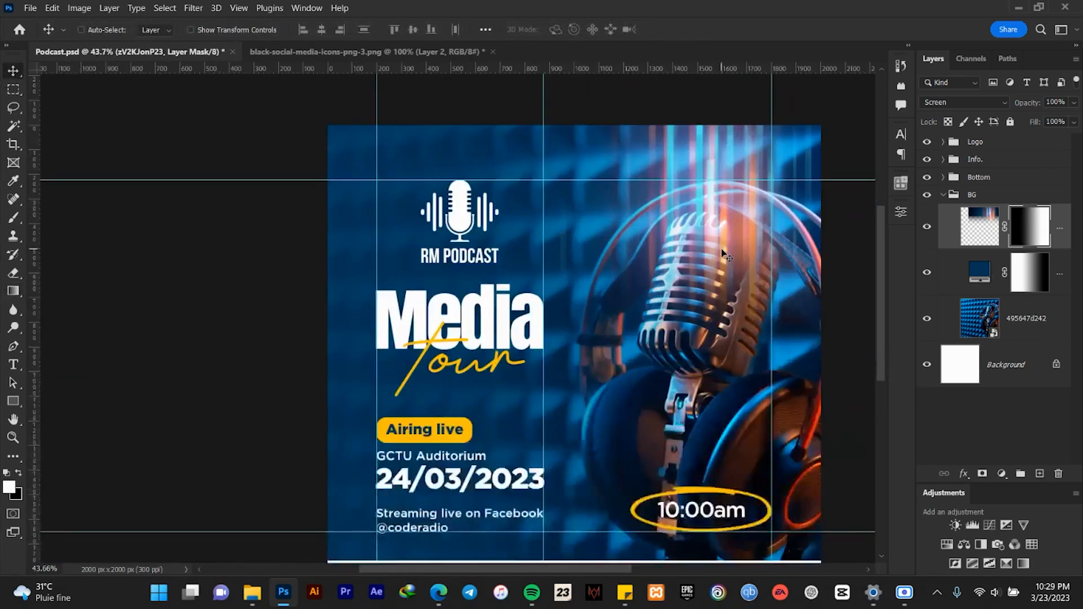
scroll(725, 256, "up", 3)
left_click(965, 213)
left_click(1035, 103)
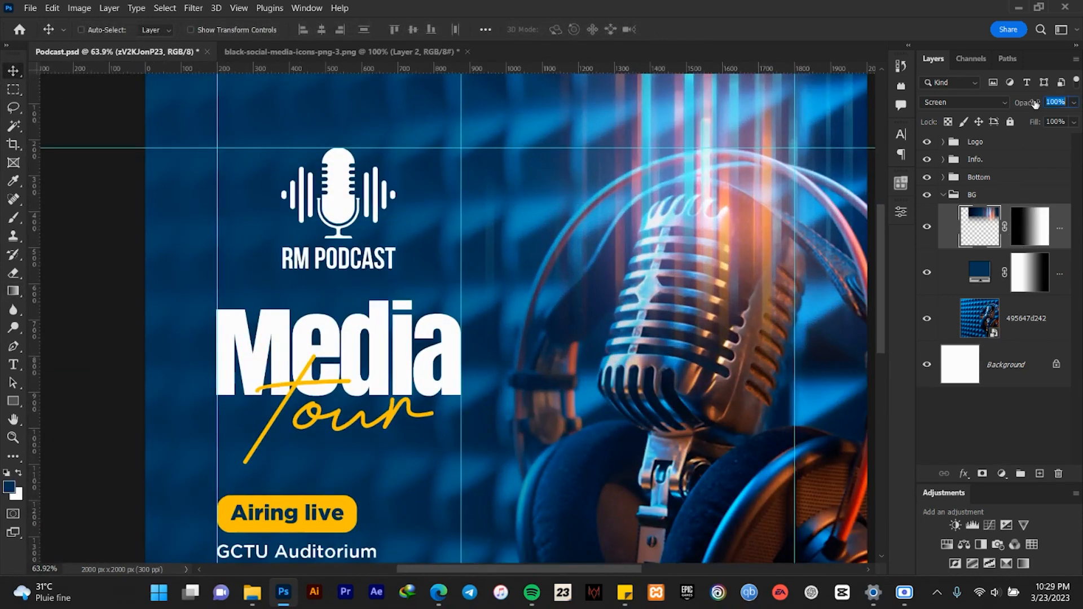
type("8")
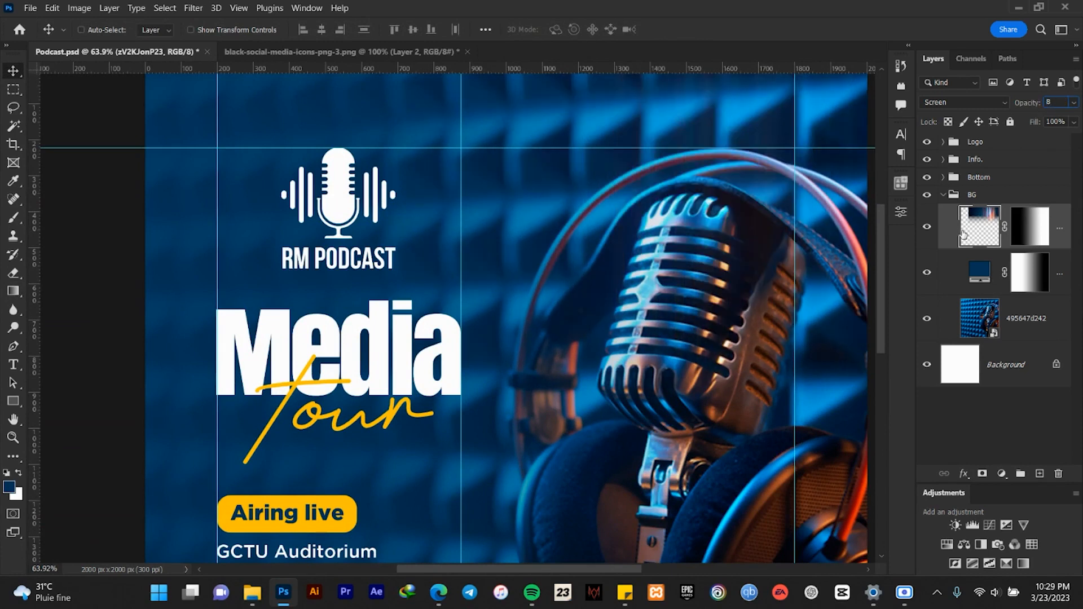
type("00")
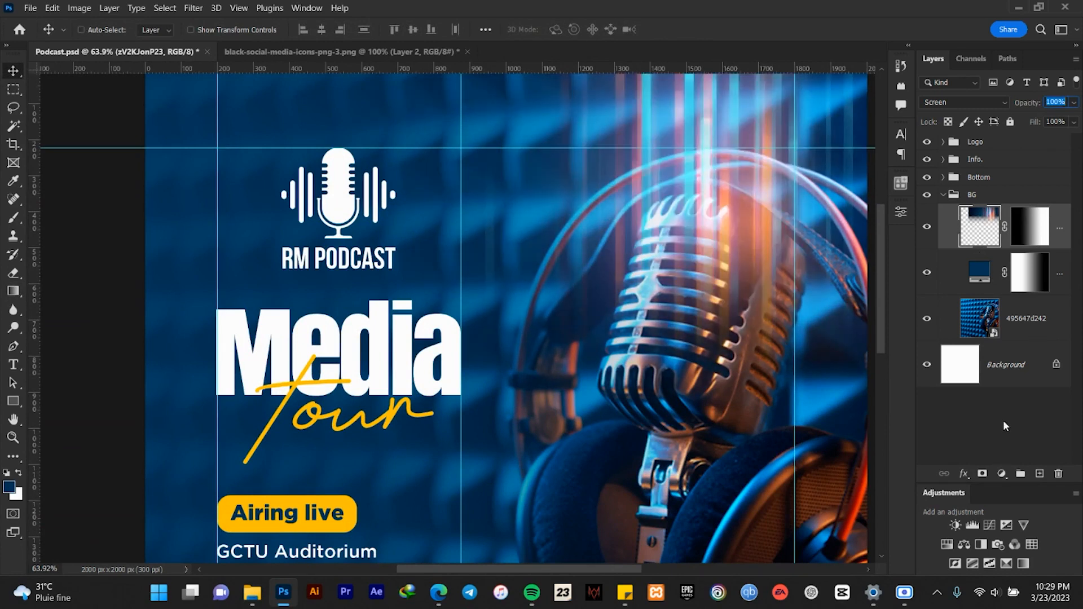
left_click(1003, 419)
left_click(978, 223)
scroll(677, 228, "down", 3)
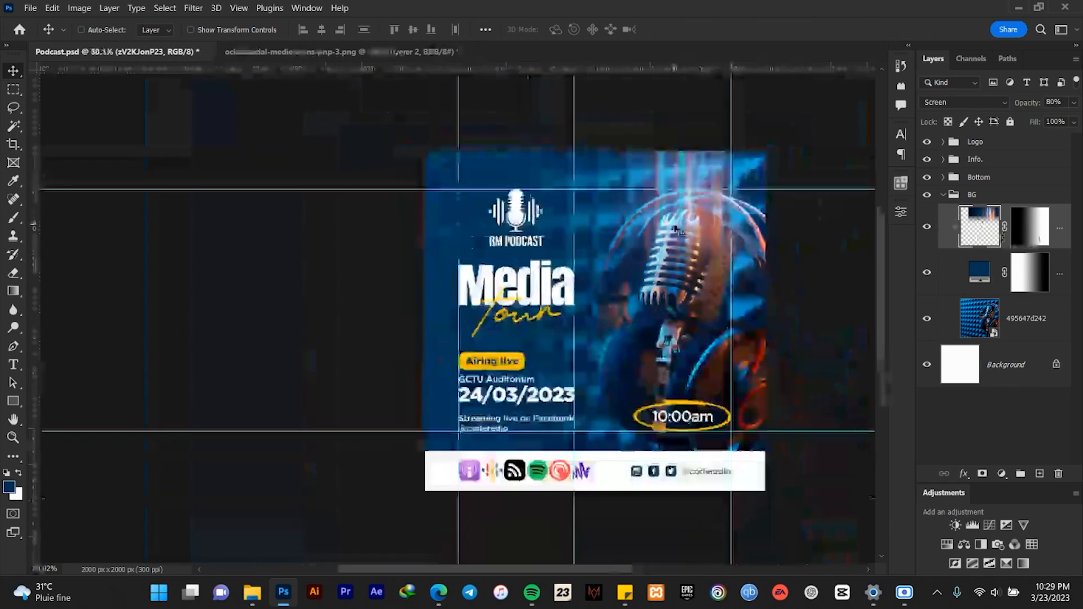
scroll(677, 228, "up", 2)
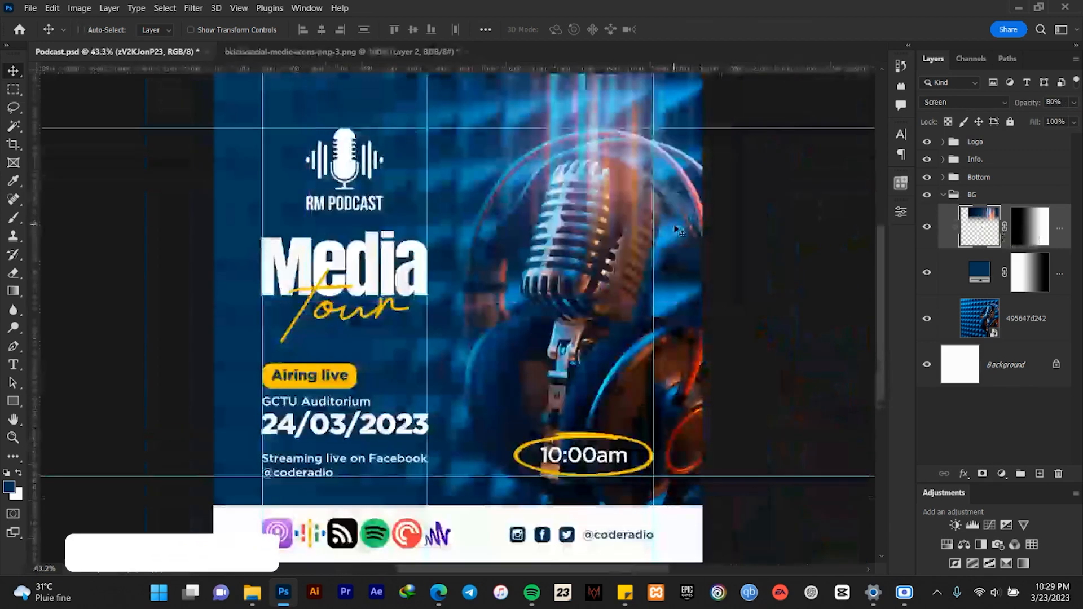
key("9")
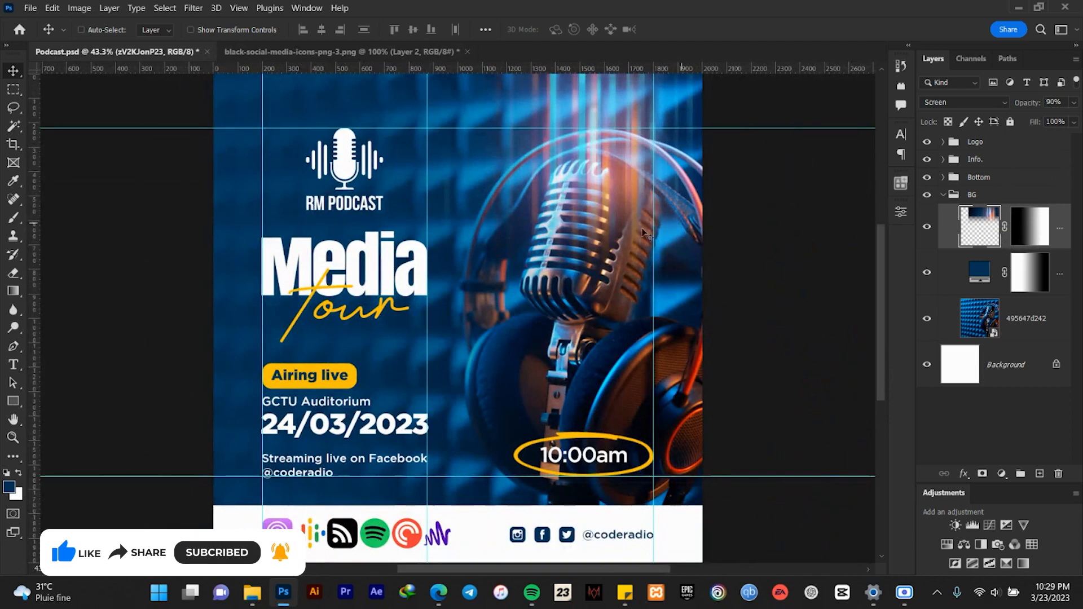
- Nudge the light streaks slightly down and to the right over the microphone's head, checking the whole poster
scroll(571, 248, "down", 1)
scroll(570, 248, "down", 4)
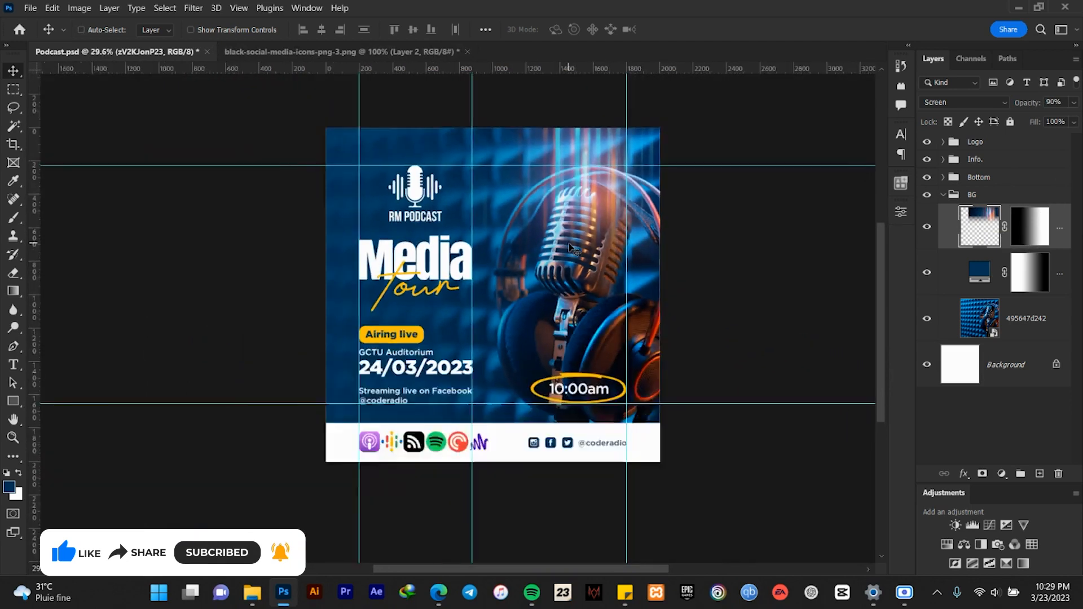
scroll(576, 243, "up", 3)
scroll(580, 236, "up", 2)
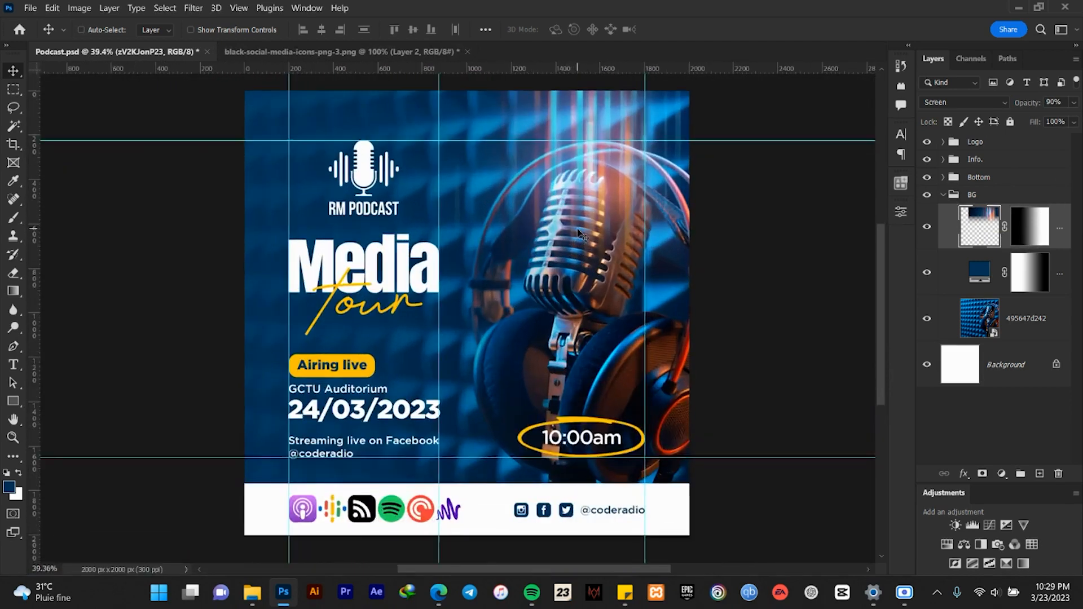
mouse_move(603, 180)
left_mouse_down()
mouse_move(583, 182)
mouse_move(603, 186)
left_mouse_up()
left_click_drag(604, 184, 612, 188)
scroll(597, 203, "down", 2)
scroll(582, 214, "up", 1)
scroll(598, 201, "down", 3)
scroll(603, 191, "up", 4)
left_click_drag(607, 187, 604, 187)
scroll(607, 192, "down", 3)
scroll(603, 195, "up", 3)
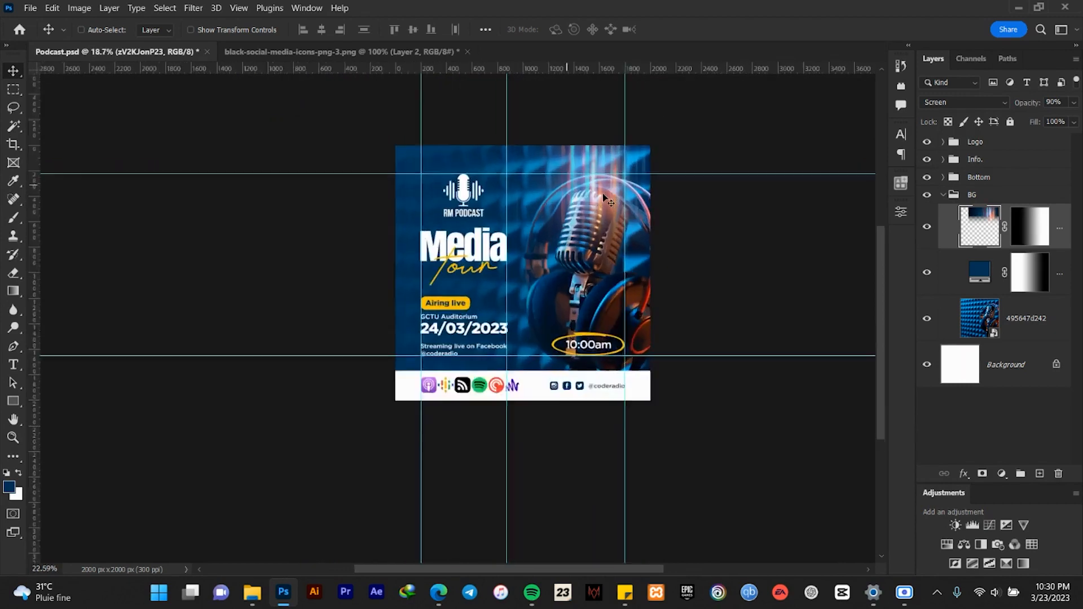
key("ctrl")
scroll(600, 197, "up", 2)
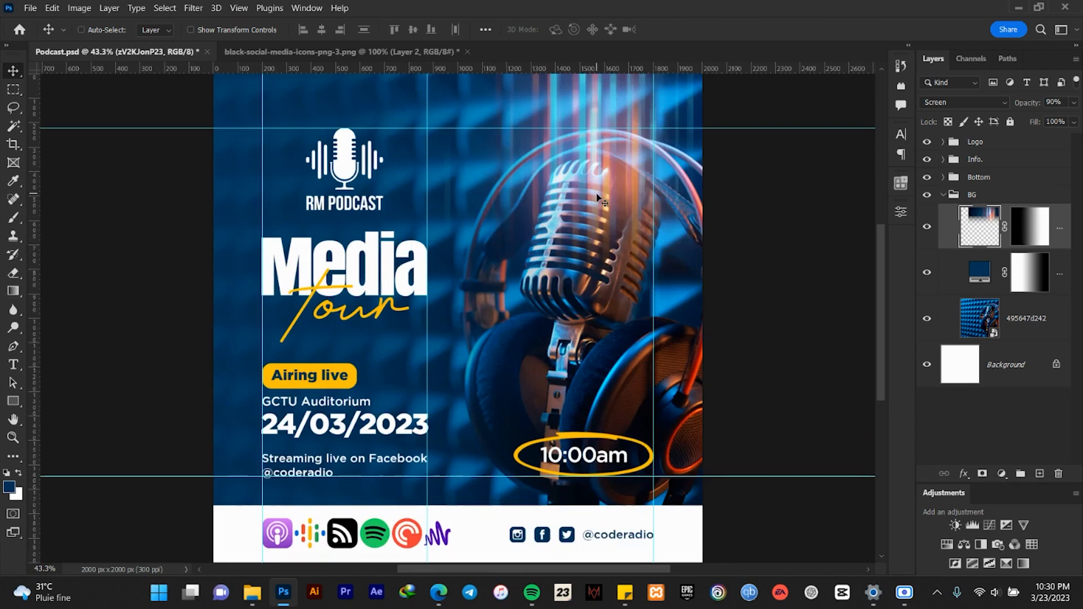
scroll(601, 200, "down", 1)
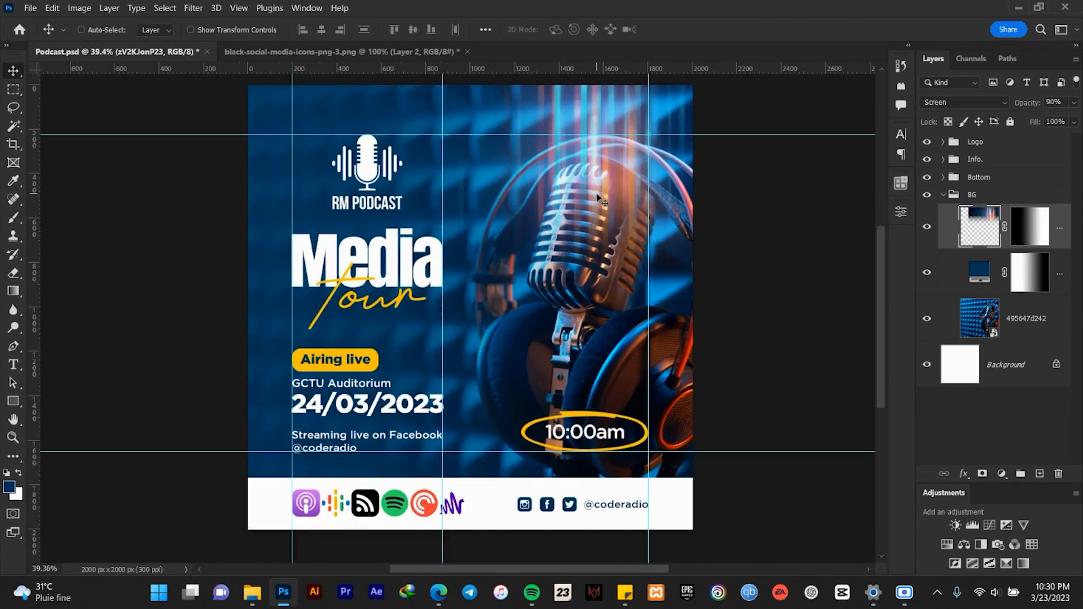
- Preview the poster with the guides hidden, and restore the guides
key("ctrl")
key("ctrl+semicolon")
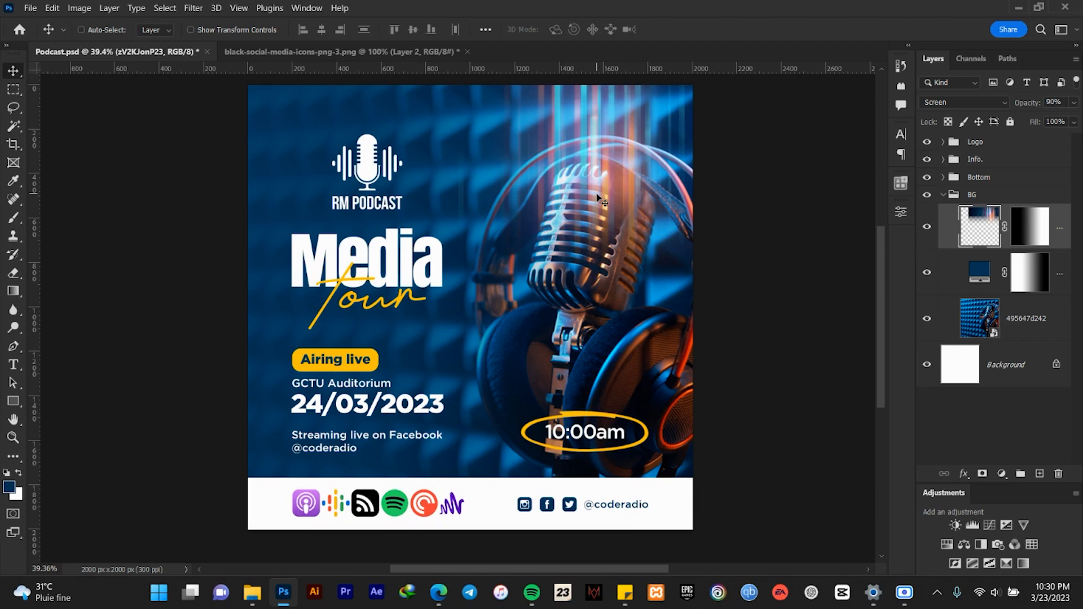
key("ctrl")
key("ctrl+semicolon")
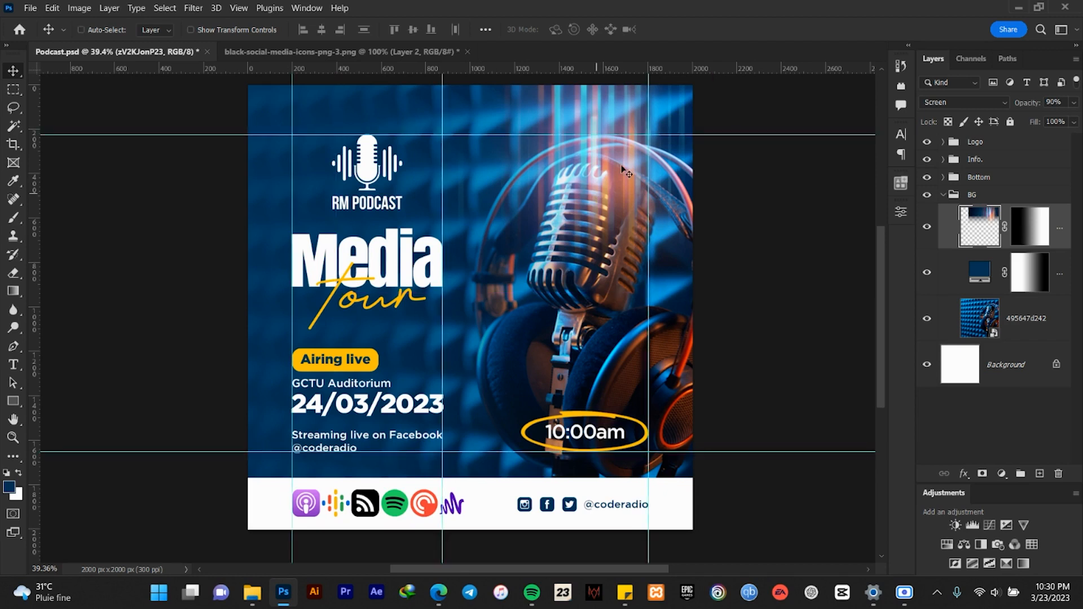
- Collapse the BG group and select the Logo group
left_click(943, 195)
left_click(1017, 146)
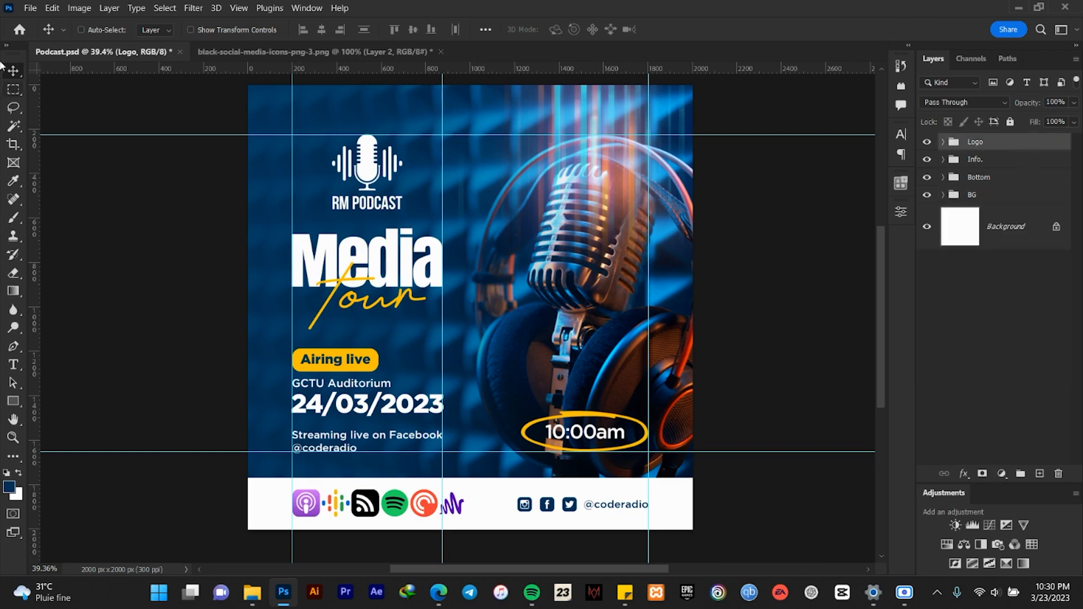
- Open RM Web Design Service.psd from the recent files
left_click(19, 29)
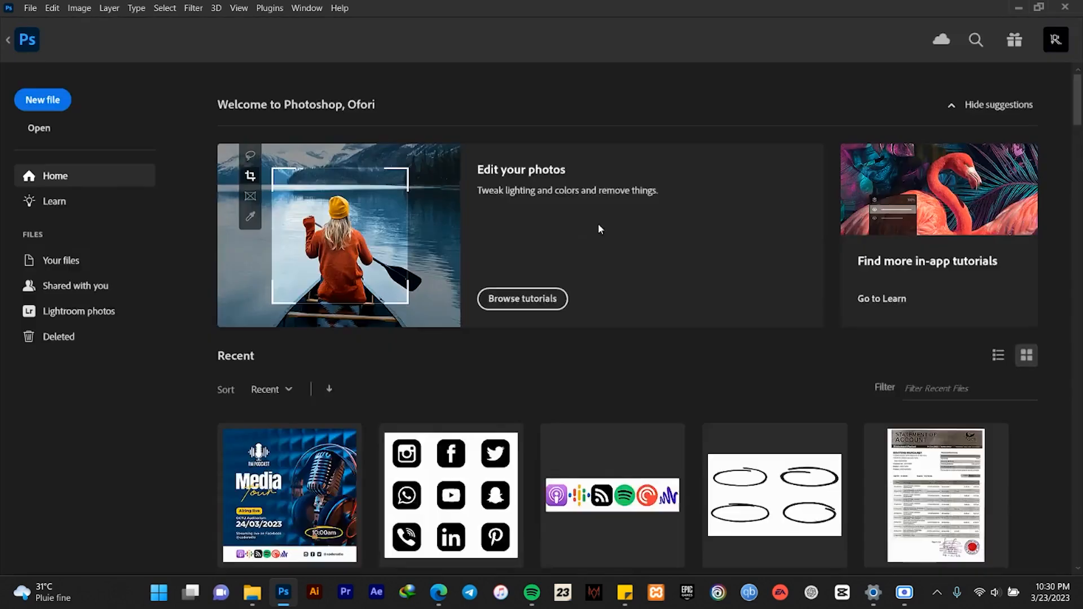
scroll(591, 259, "down", 5)
scroll(590, 259, "down", 5)
scroll(594, 260, "up", 4)
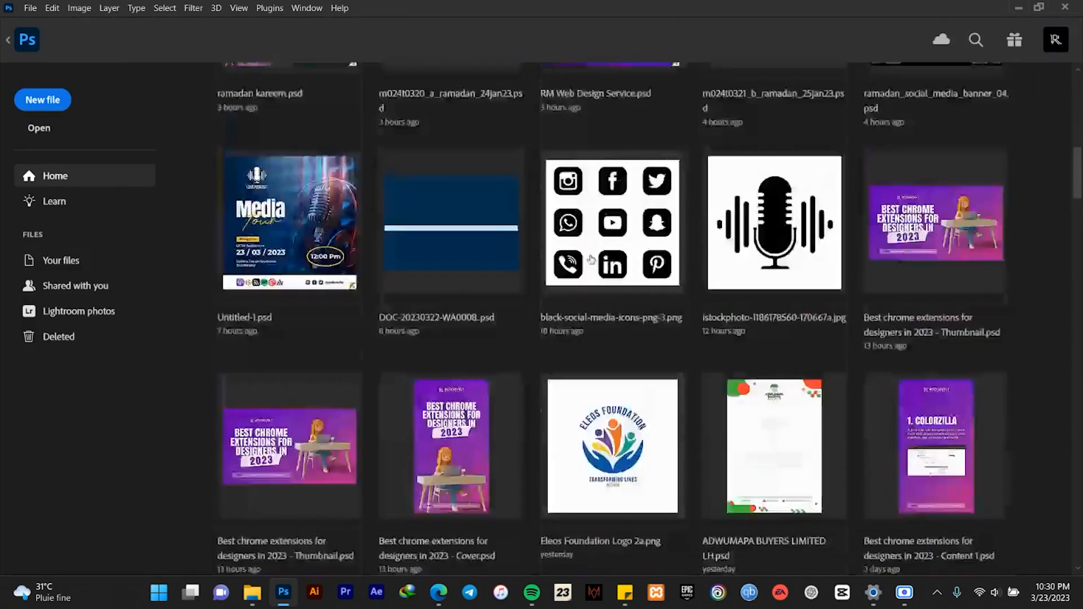
left_click(595, 260)
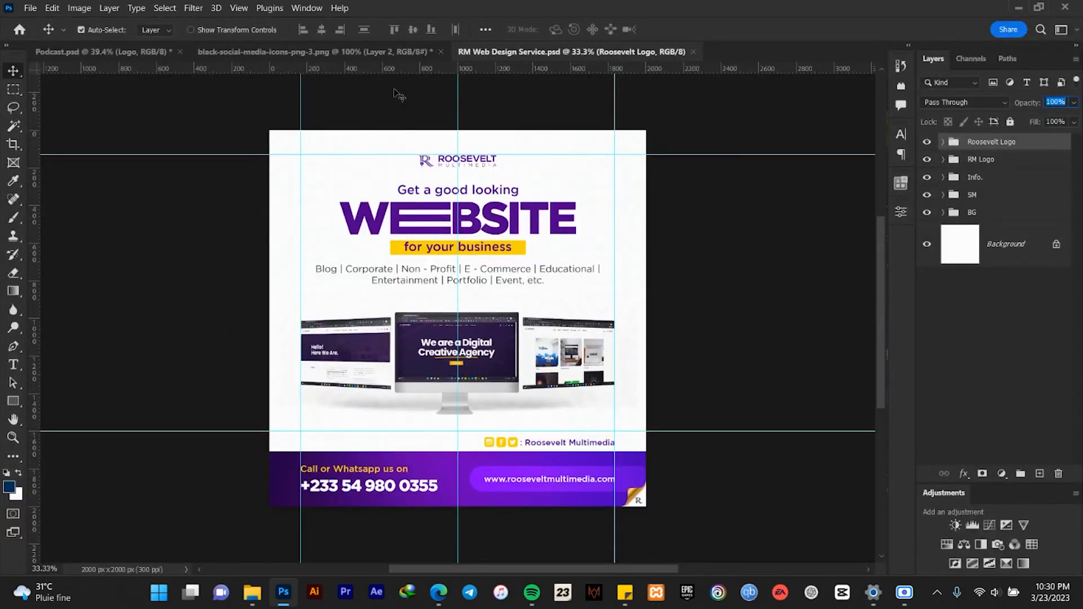
left_click(130, 50)
key("ctrl+v")
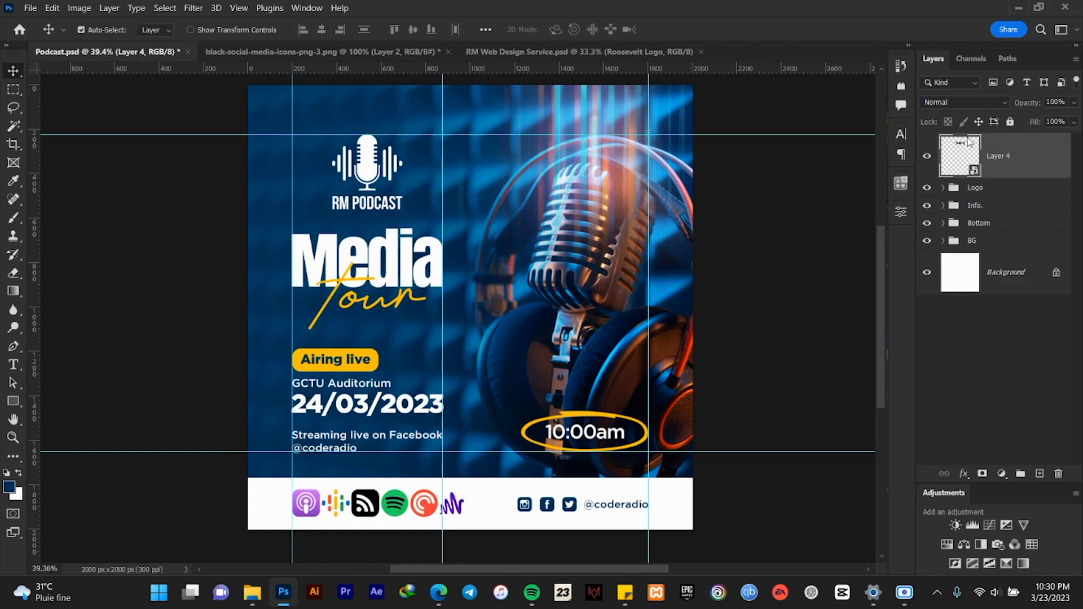
key("ctrl+e")
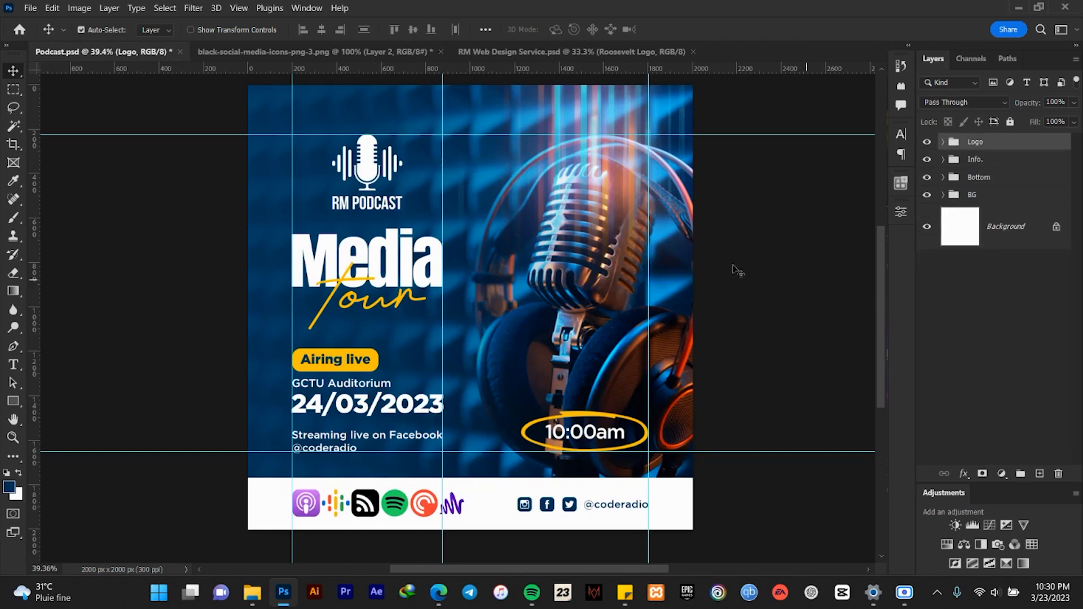
- Copy the Roosevelt Logo group from RM Web Design Service.psd into Podcast.psd, in the poster's lower right corner
left_click(519, 53)
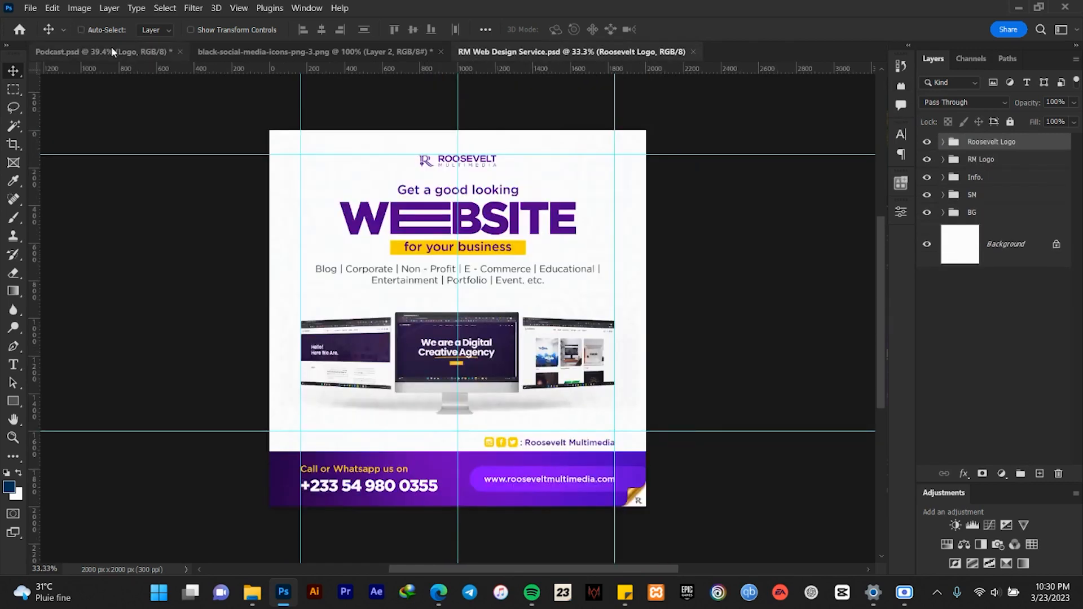
left_click(111, 50)
left_click_drag(237, 124, 236, 124)
- Check the gold page-curl logo in the poster's corner and the overall layout, and save Podcast.psd
scroll(681, 519, "up", 3)
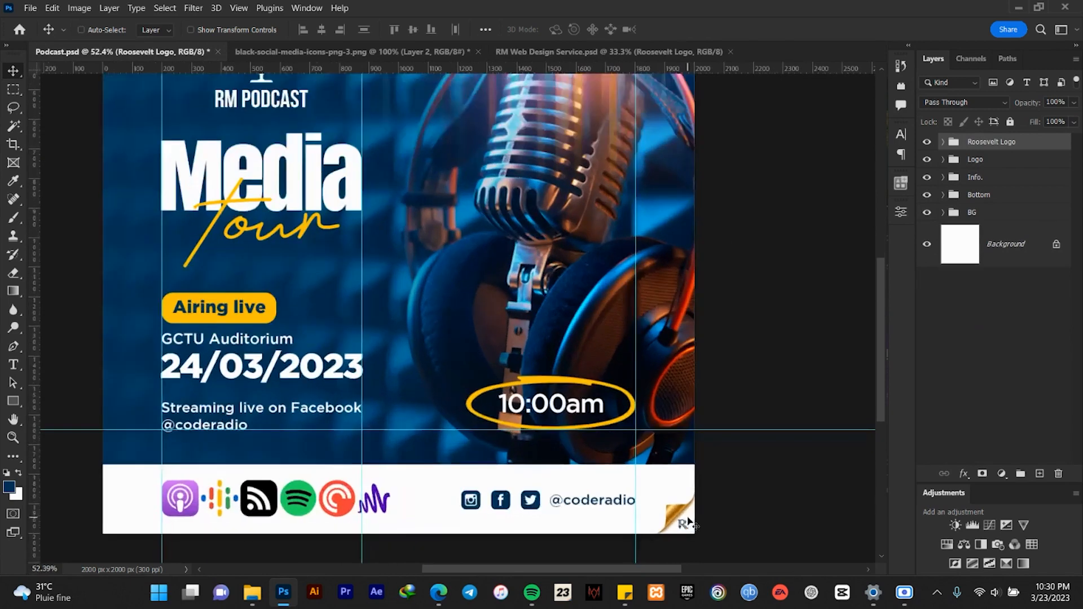
scroll(679, 518, "up", 1)
scroll(681, 519, "down", 3)
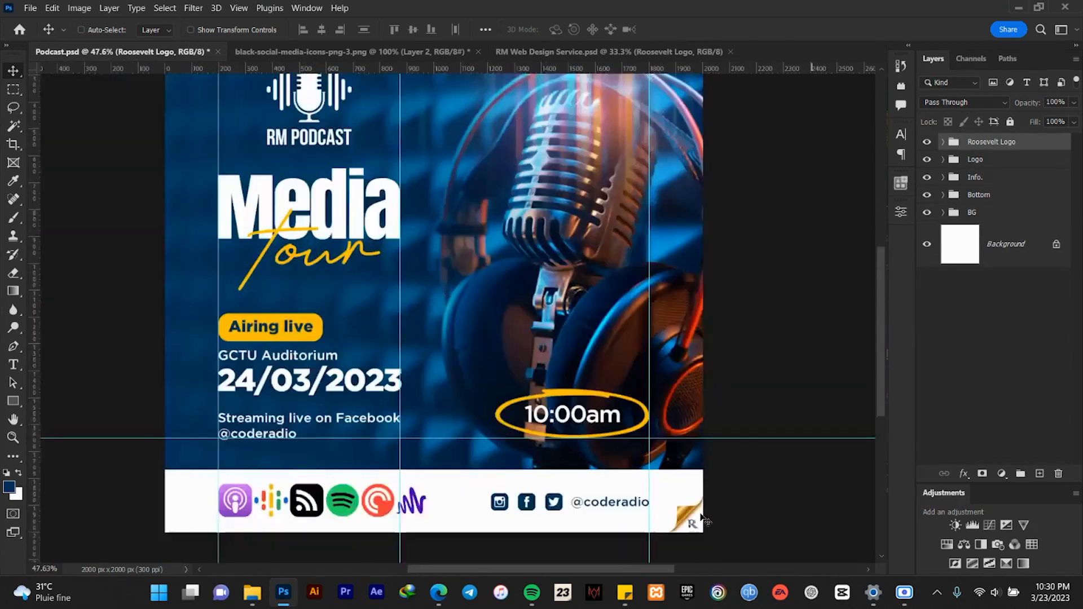
scroll(681, 519, "up", 2)
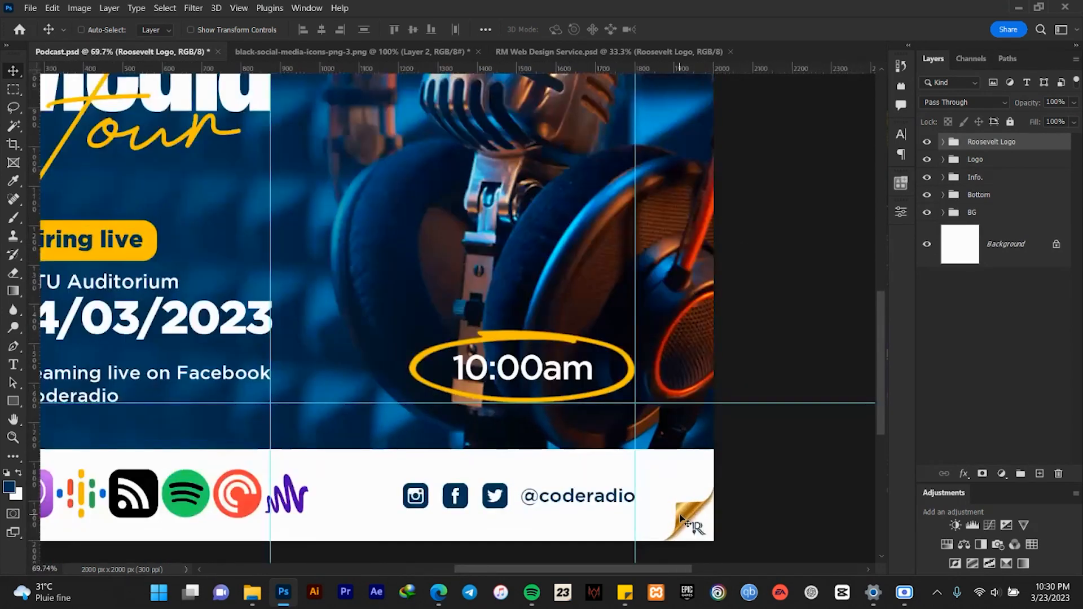
scroll(572, 473, "down", 2)
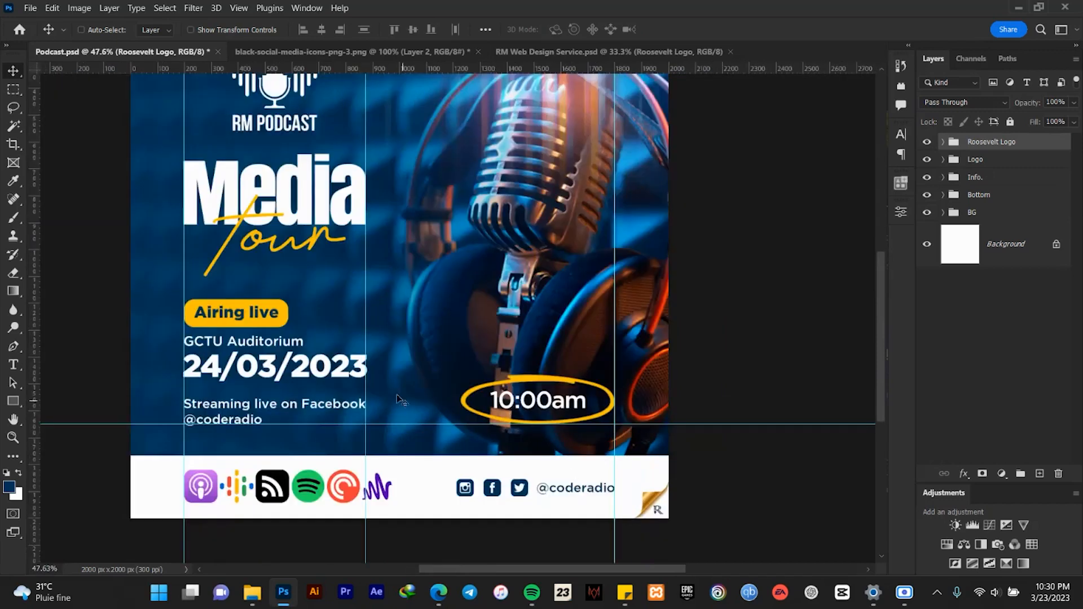
scroll(462, 374, "down", 1)
key("ctrl")
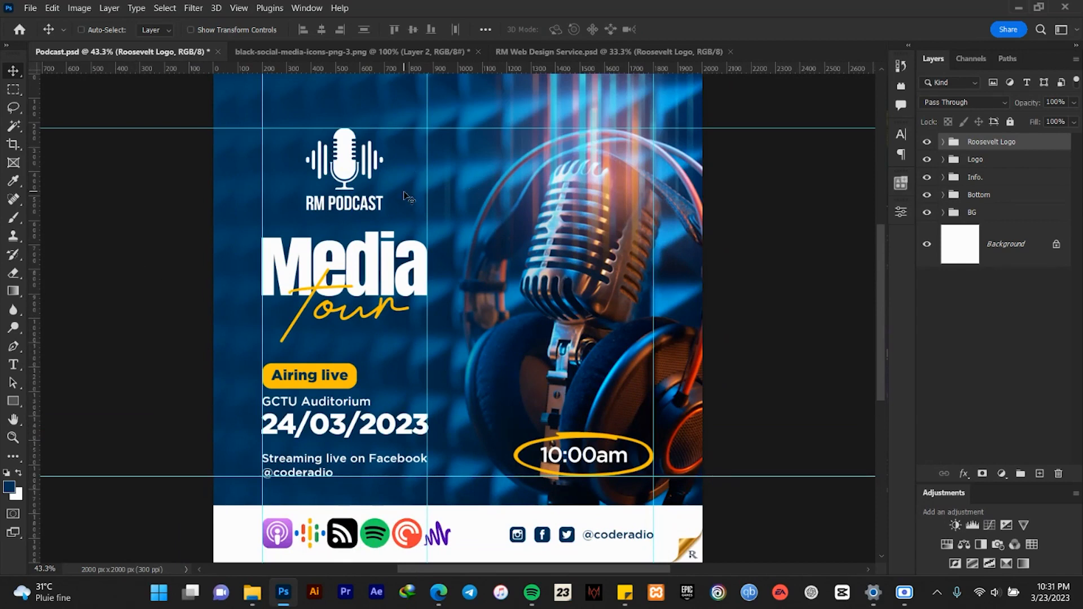
scroll(404, 192, "down", 4)
scroll(426, 224, "up", 4)
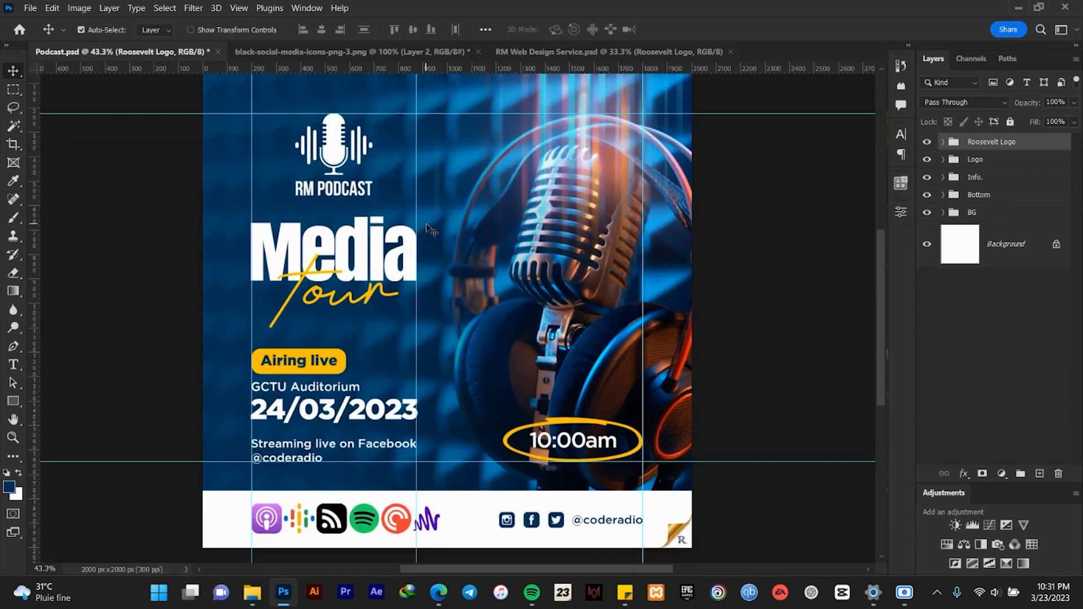
key("ctrl+s")
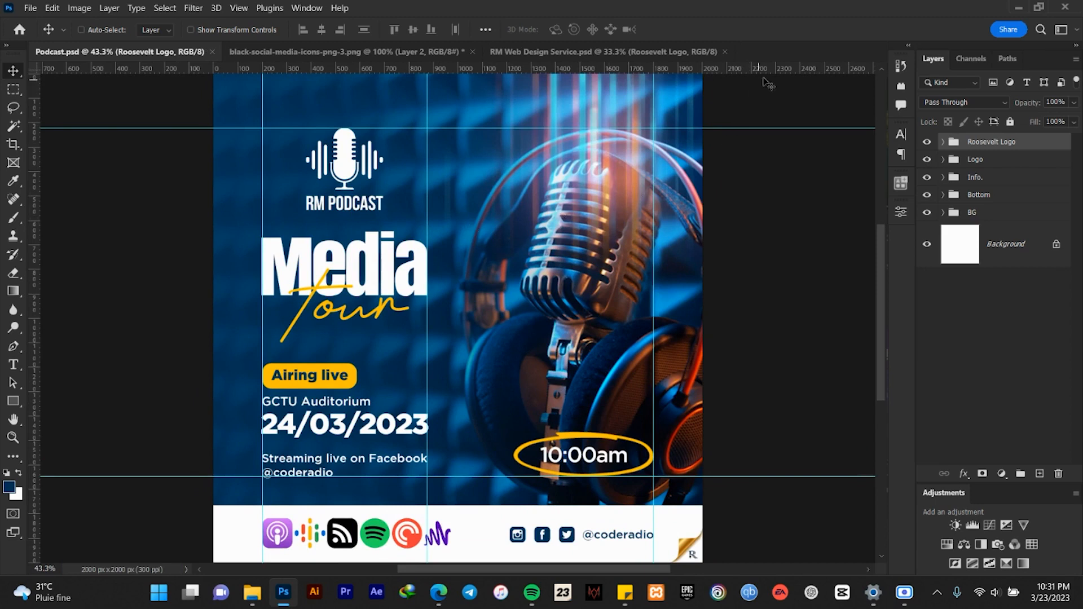
- Nudge the 10:00am text slightly right inside its yellow ellipse, and collapse the Time and Info. groups
scroll(575, 435, "up", 5)
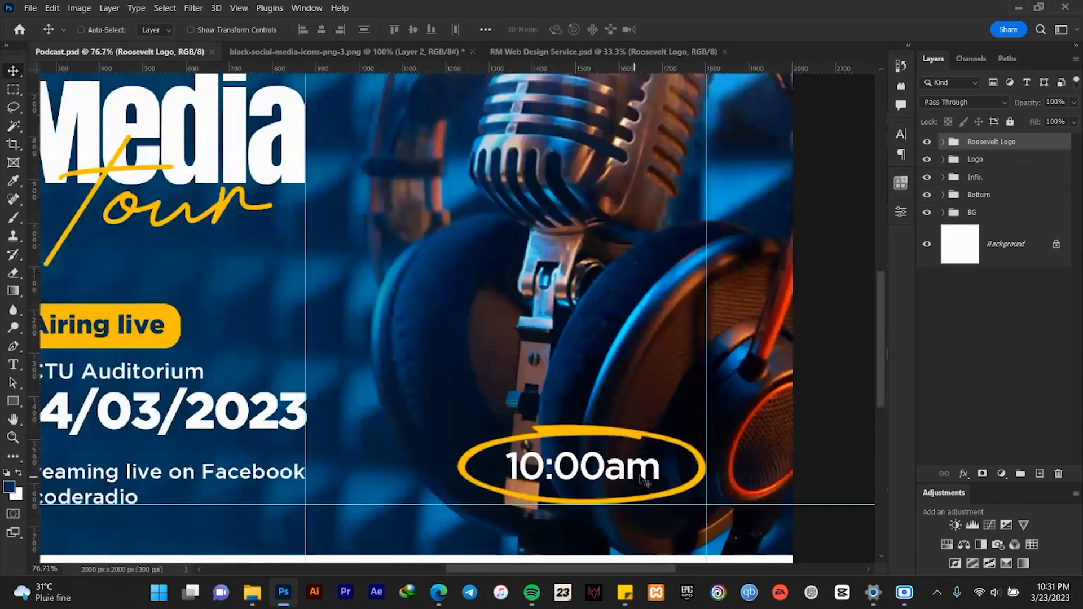
left_click(945, 179)
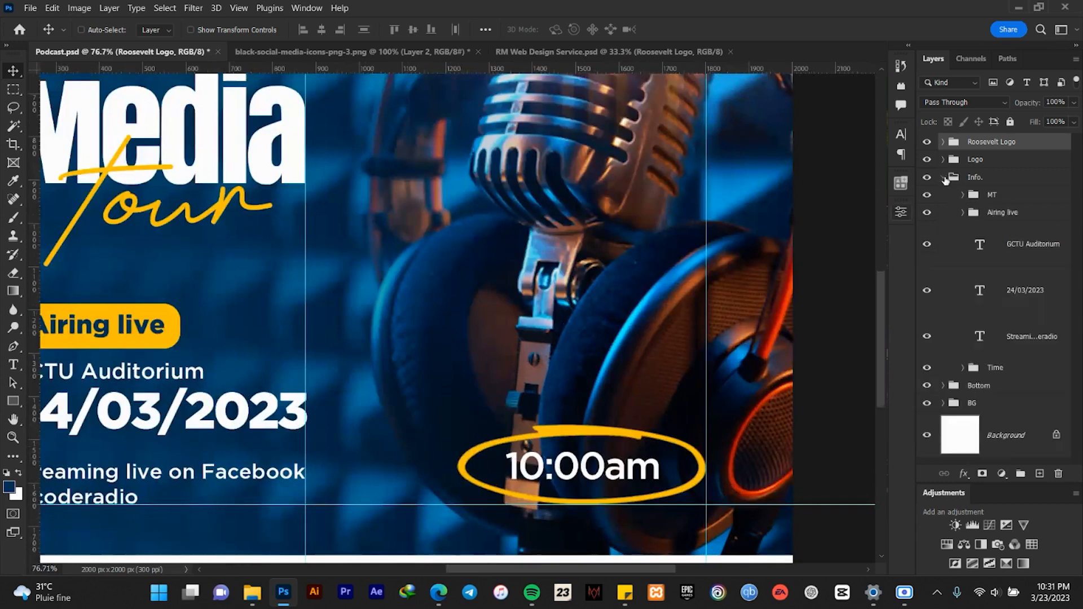
left_click(609, 477, "ctrl")
key("Right")
key("Right")
key("Right")
key("Right")
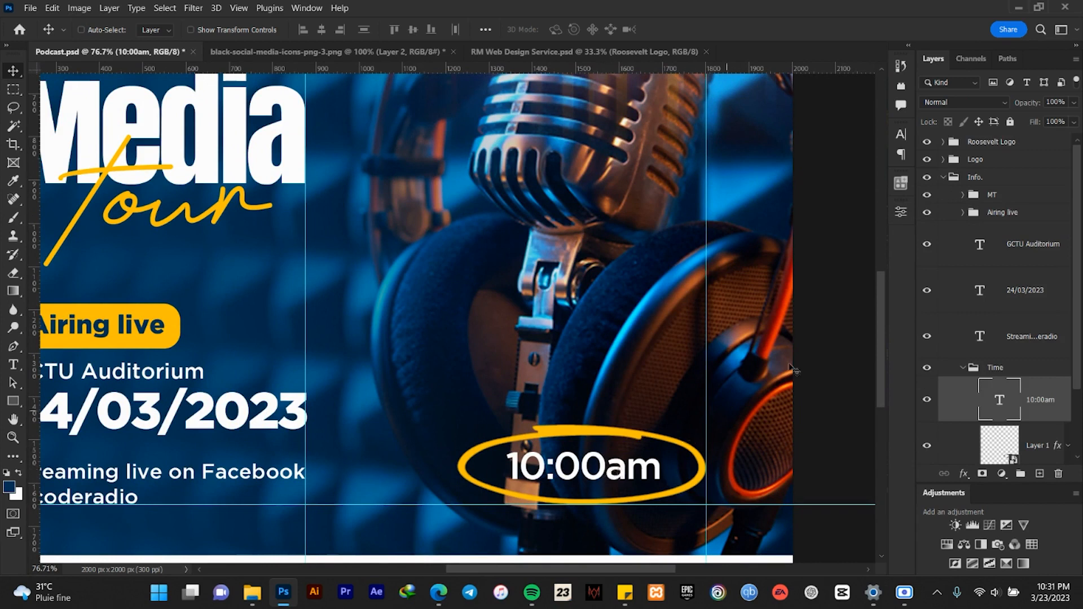
left_click(962, 367)
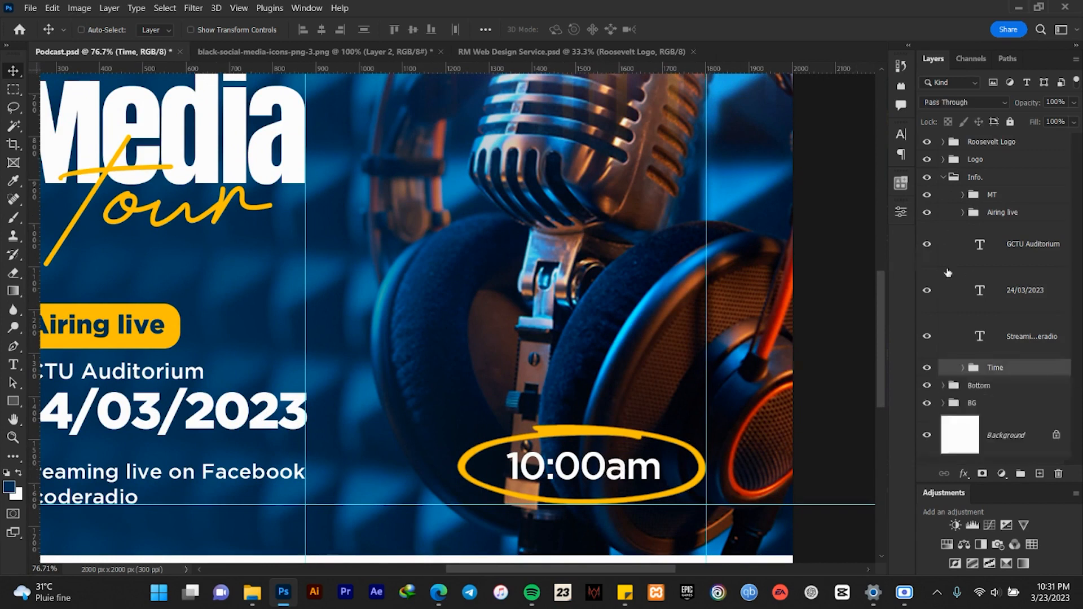
left_click(943, 178)
- Review the whole poster once more and save the document with the adjusted time text
scroll(536, 265, "down", 3)
key("ctrl")
scroll(534, 242, "up", 2)
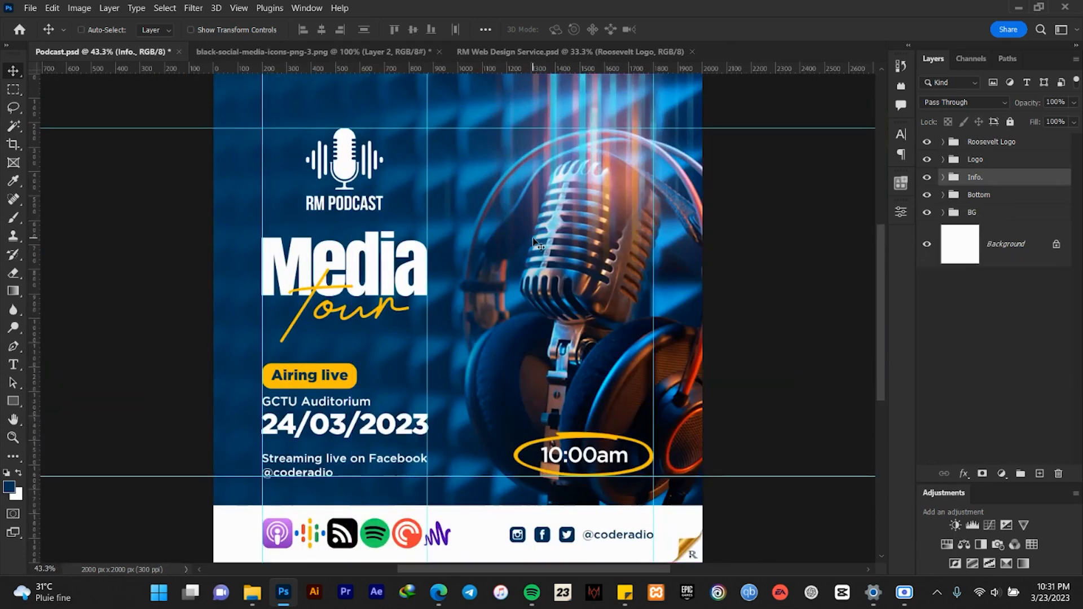
key("ctrl")
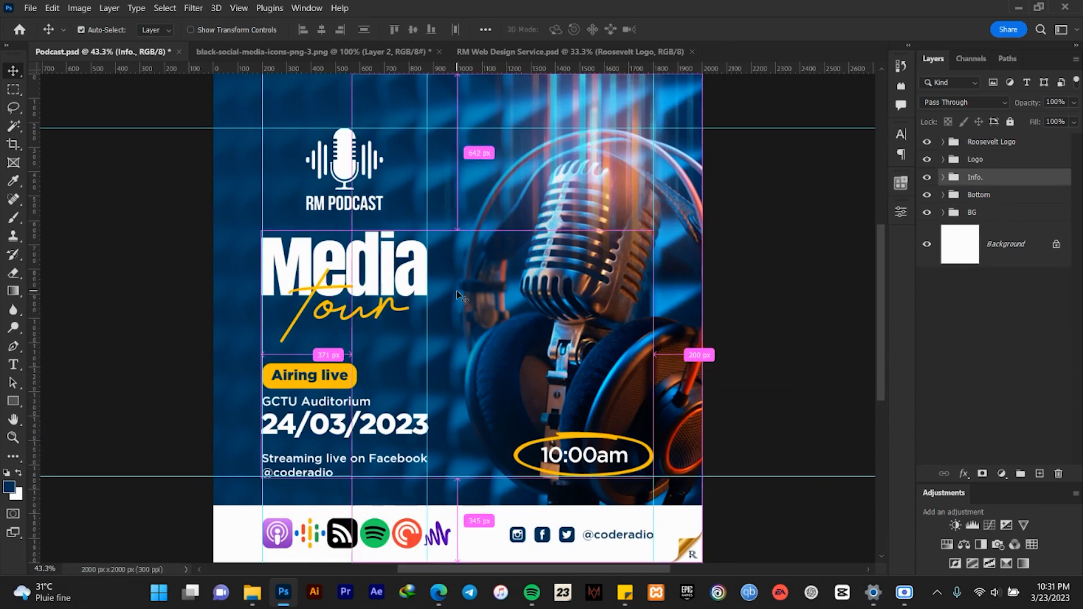
key("ctrl+s")
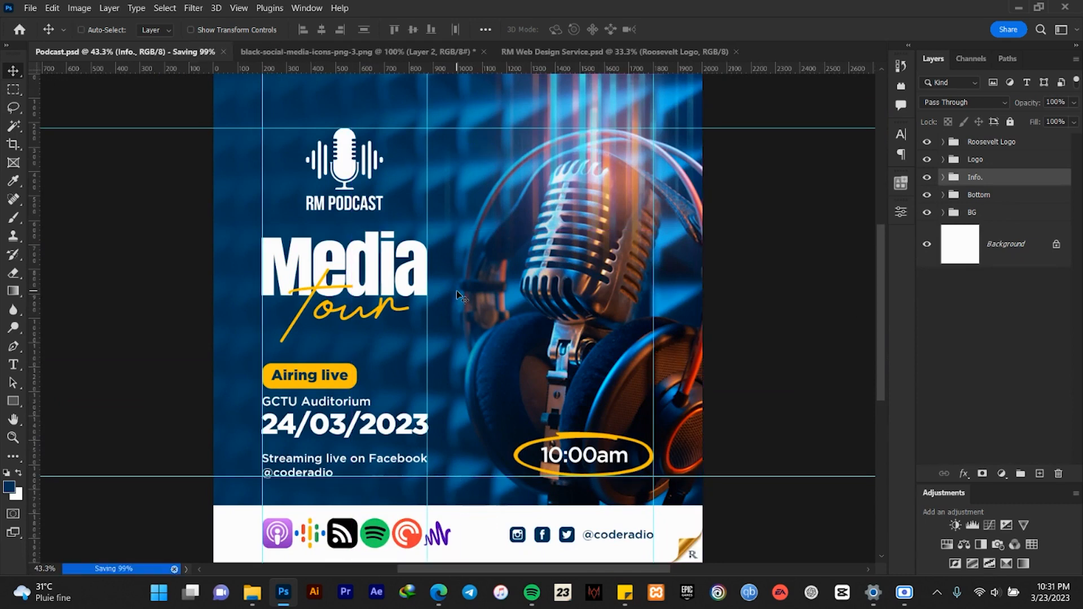